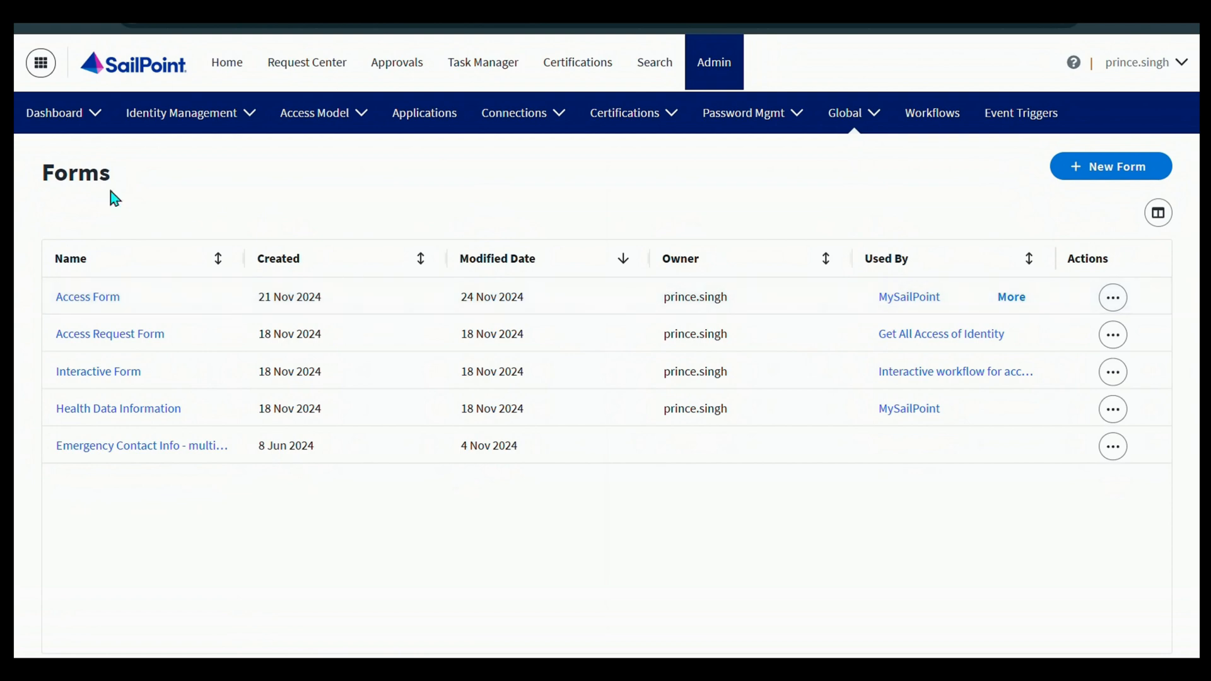
# - Create a form named "Emergency Access Form" with the description "For Providing Emergency Access" and continue to the builder
pyautogui.click(1114, 167)
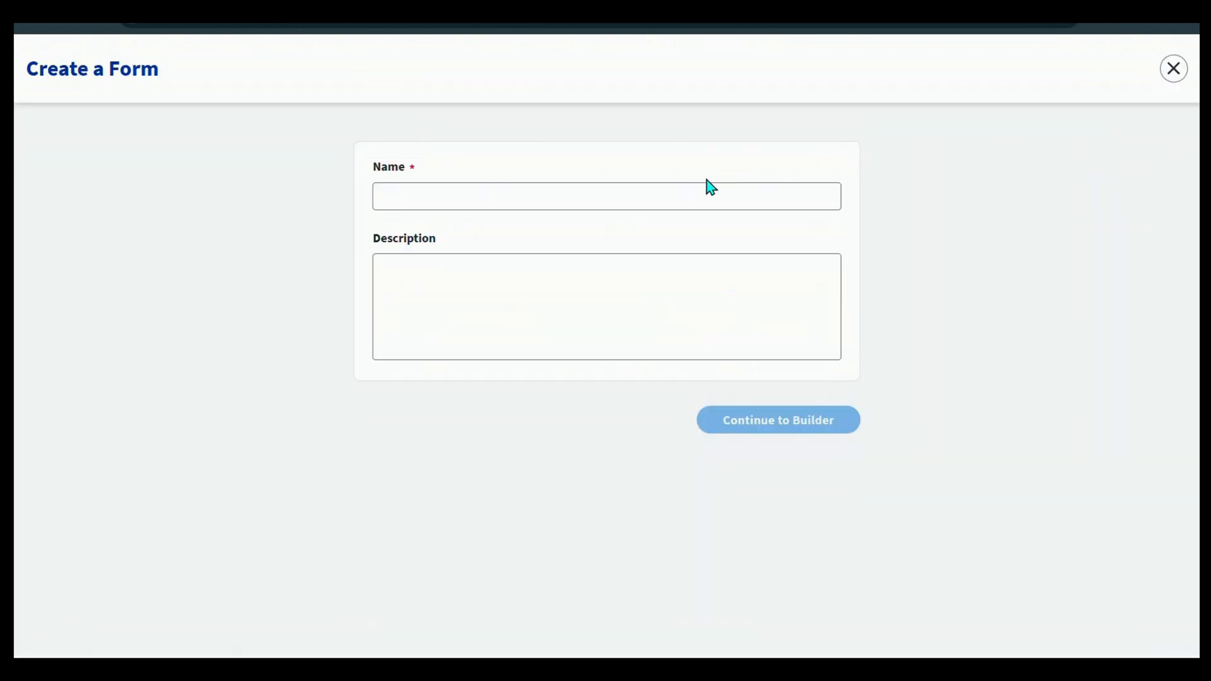
pyautogui.click(696, 195)
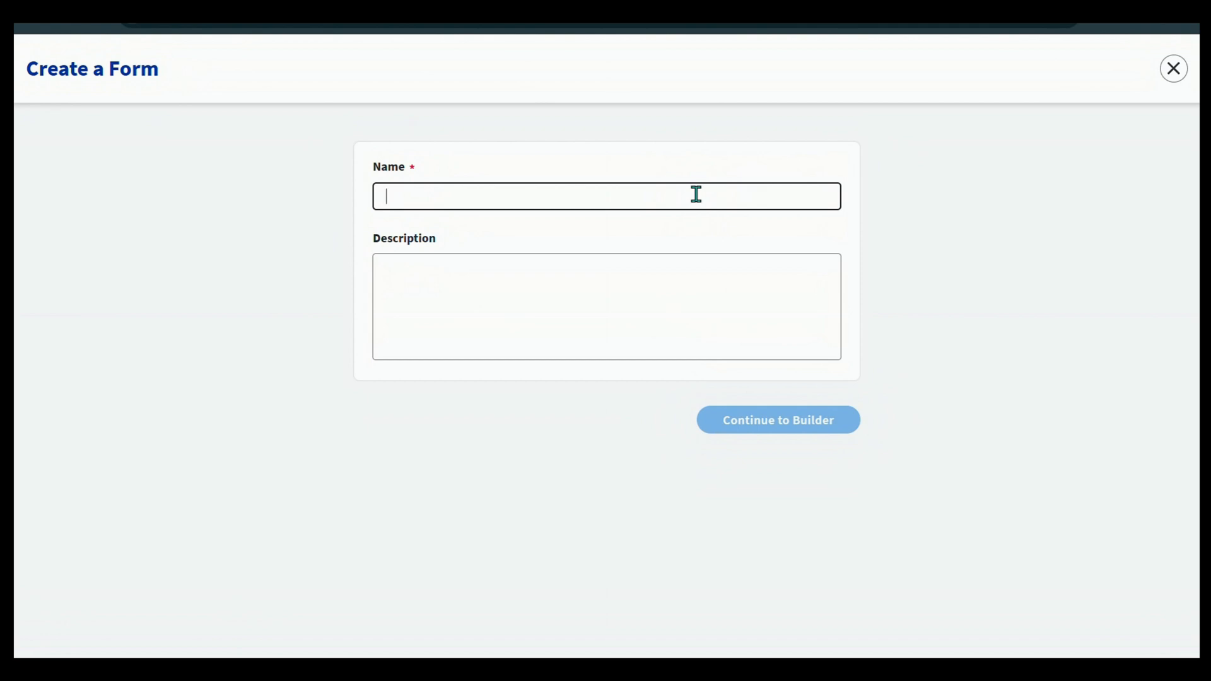
pyautogui.write('Emergency Acce')
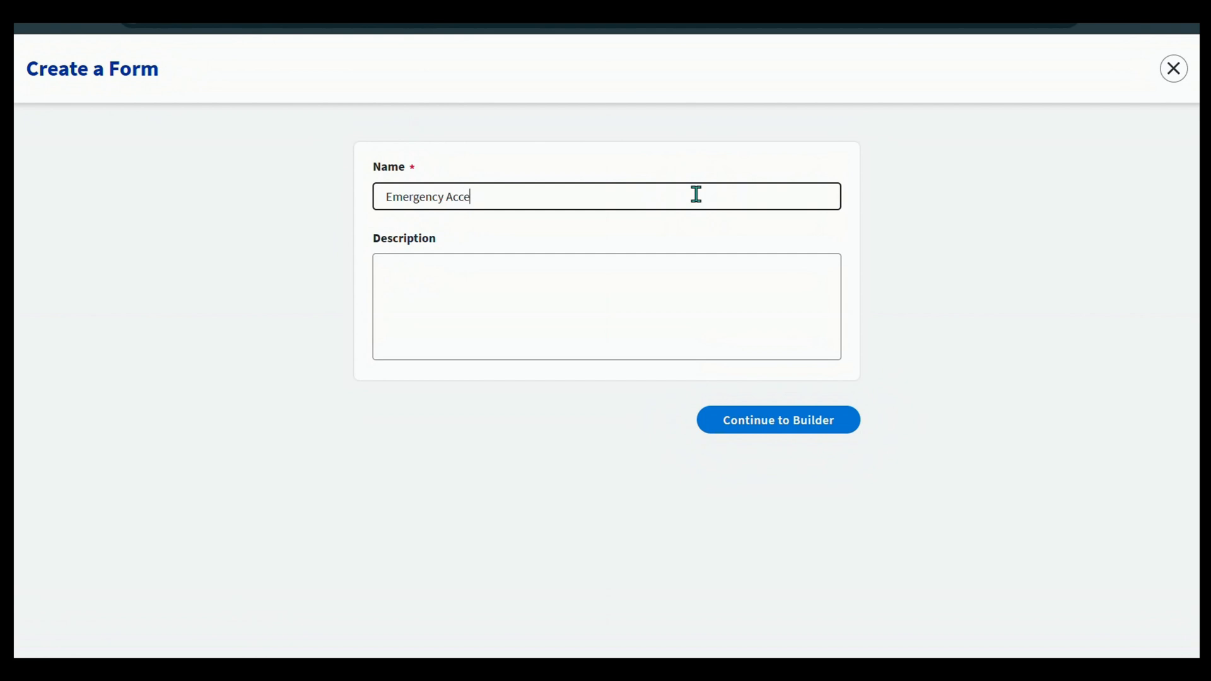
pyautogui.write('ss Form')
pyautogui.press('Tab')
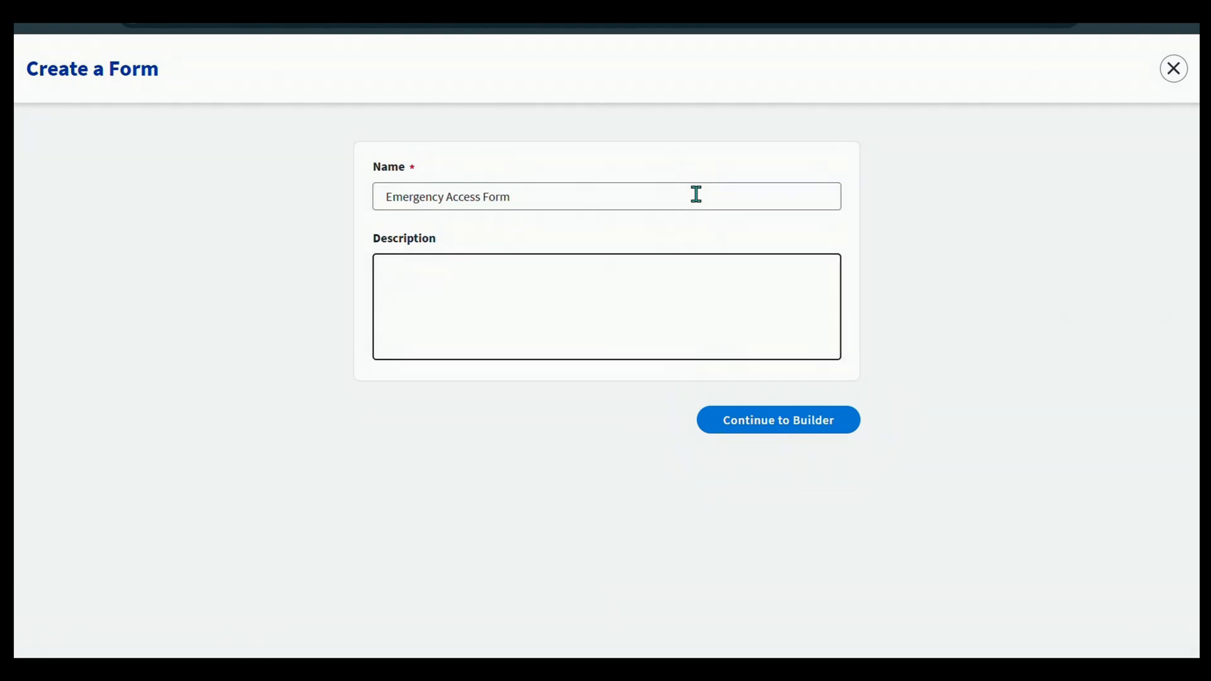
pyautogui.write('For Providing Emergency Access')
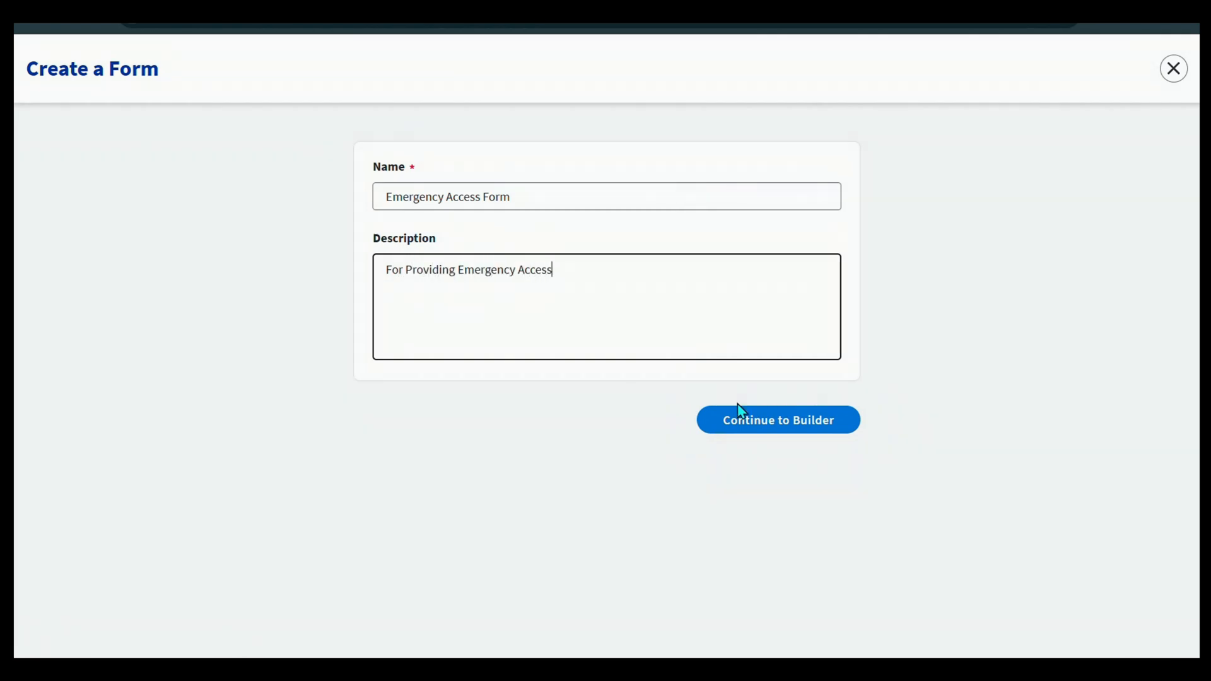
pyautogui.click(772, 430)
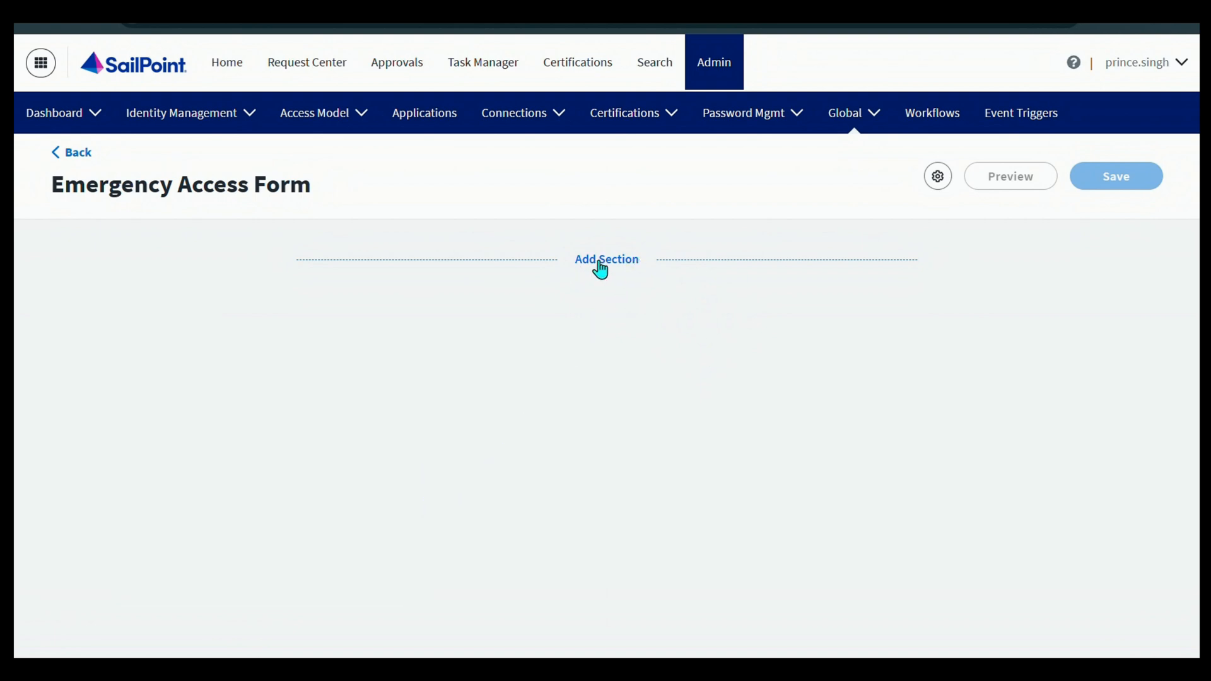
# - Add a section to the form and set its header to "Emergency Access Form"
pyautogui.click(624, 262)
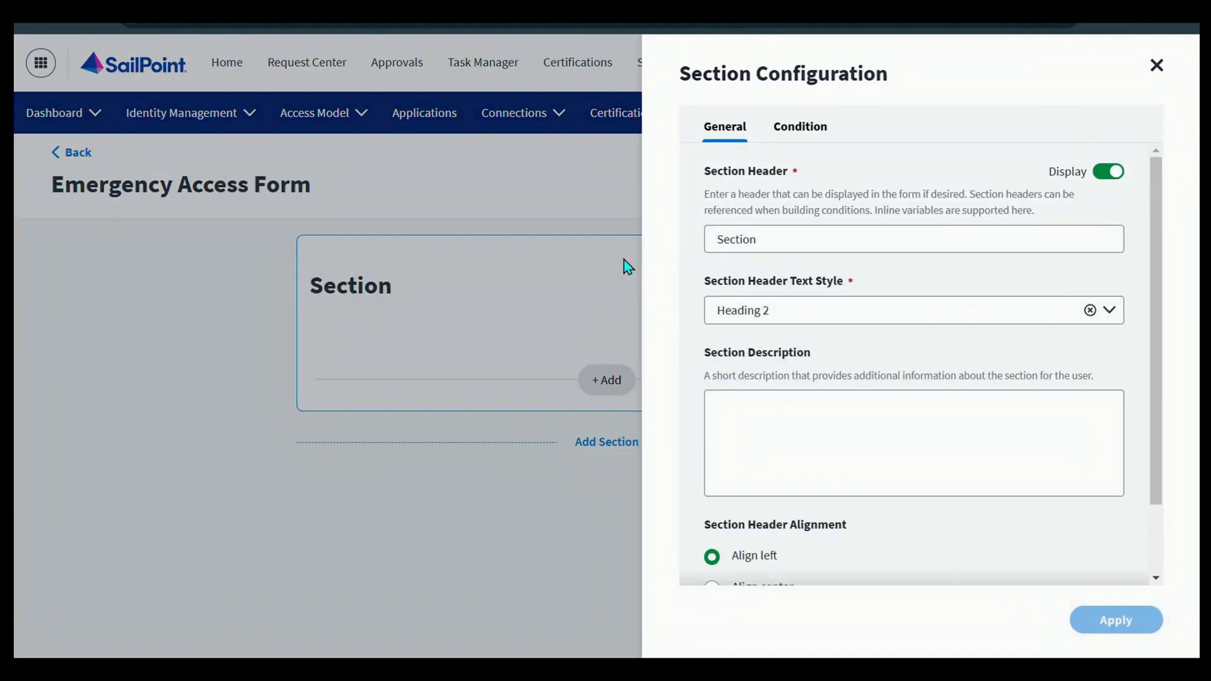
pyautogui.click(781, 246)
pyautogui.doubleClick(722, 241)
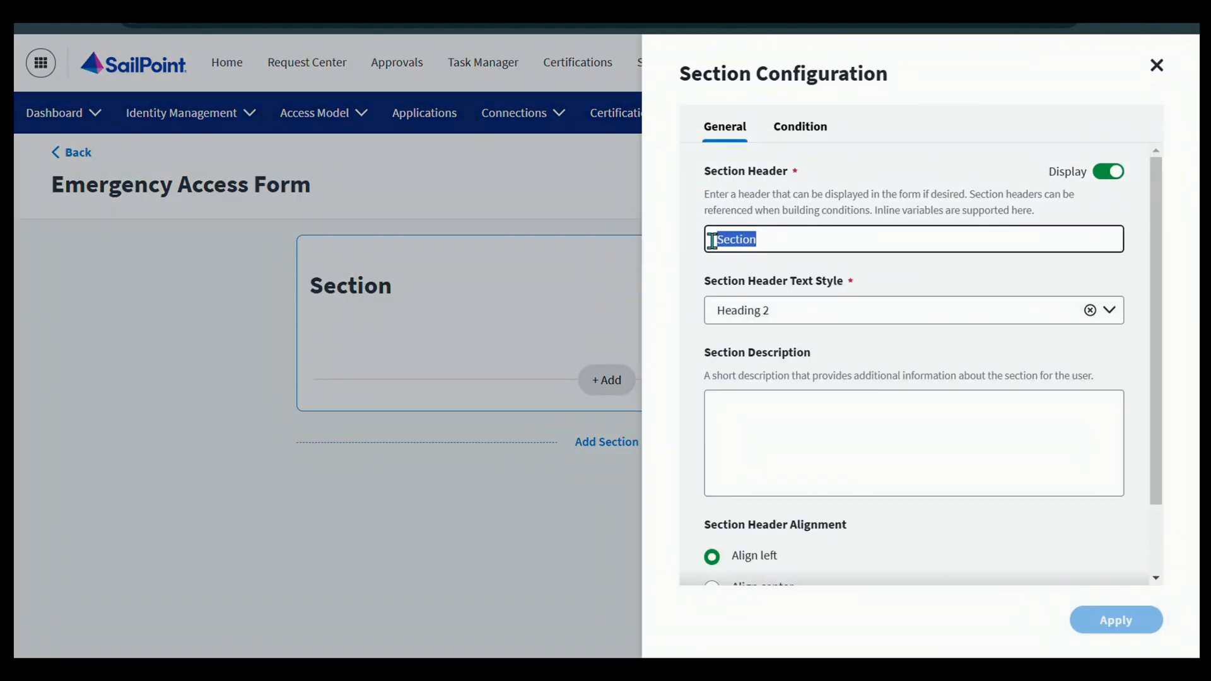
pyautogui.press('BackSpace')
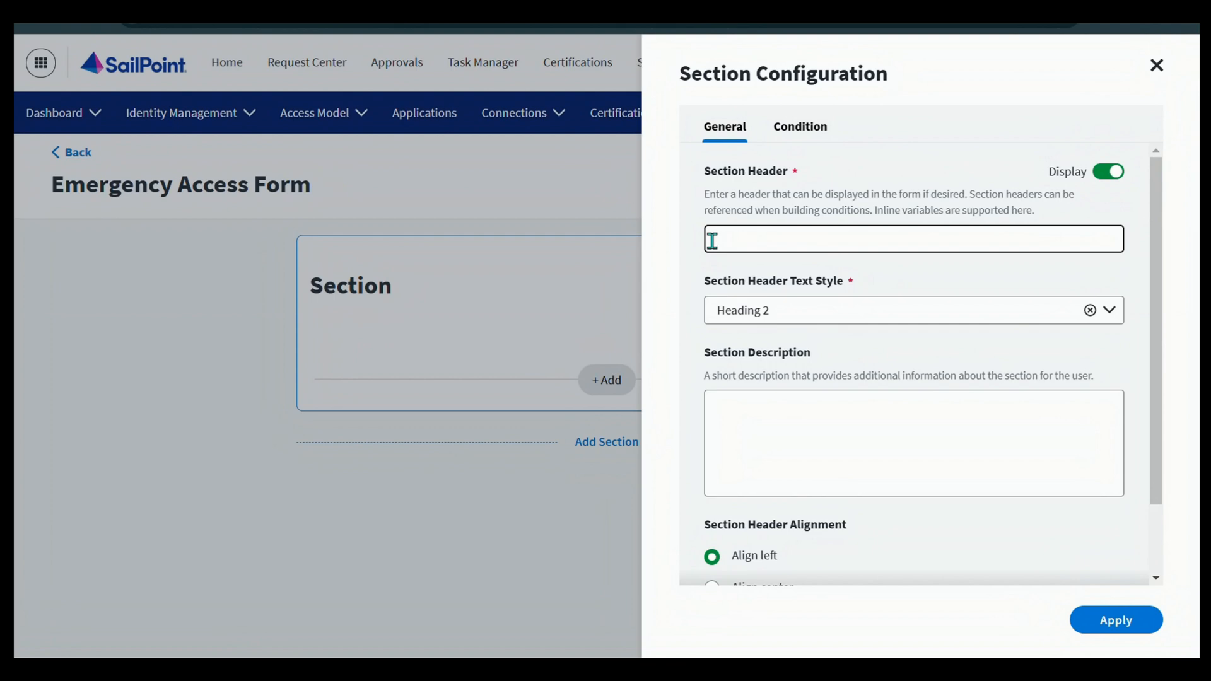
pyautogui.write('Emergency Access Form')
pyautogui.press('Tab')
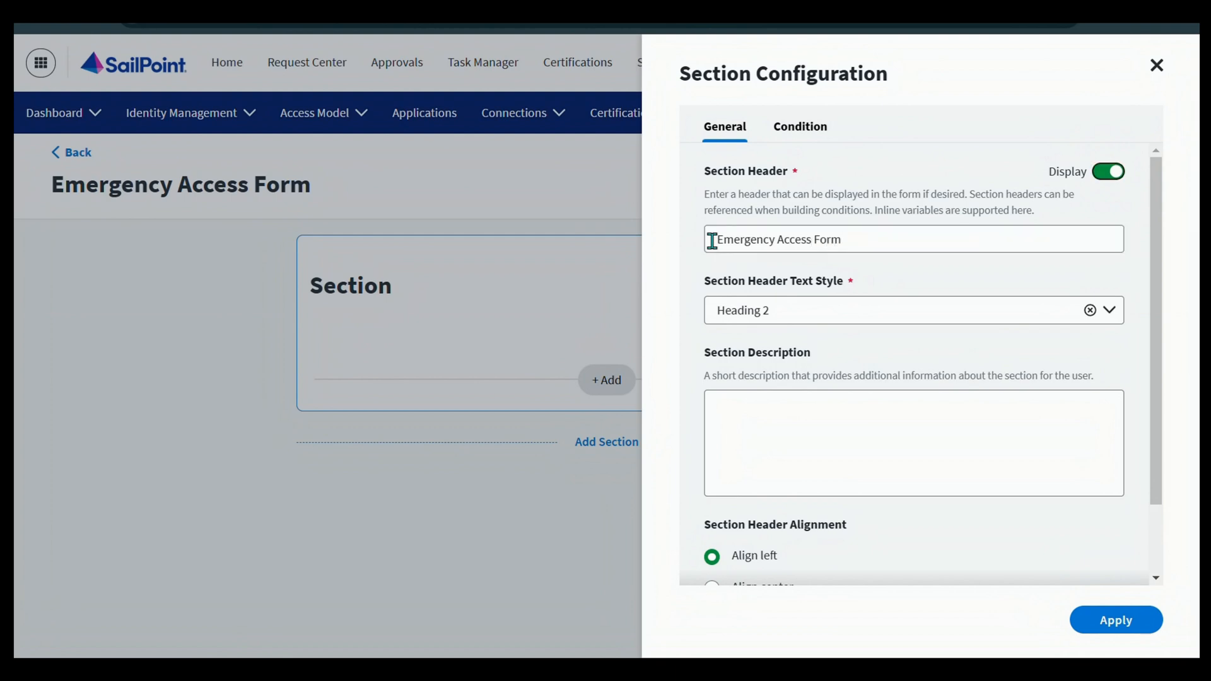
# - Set the section description to "For Providing Emergency Access", center-align the header, and apply the section configuration
pyautogui.scroll(-1, 794, 359)
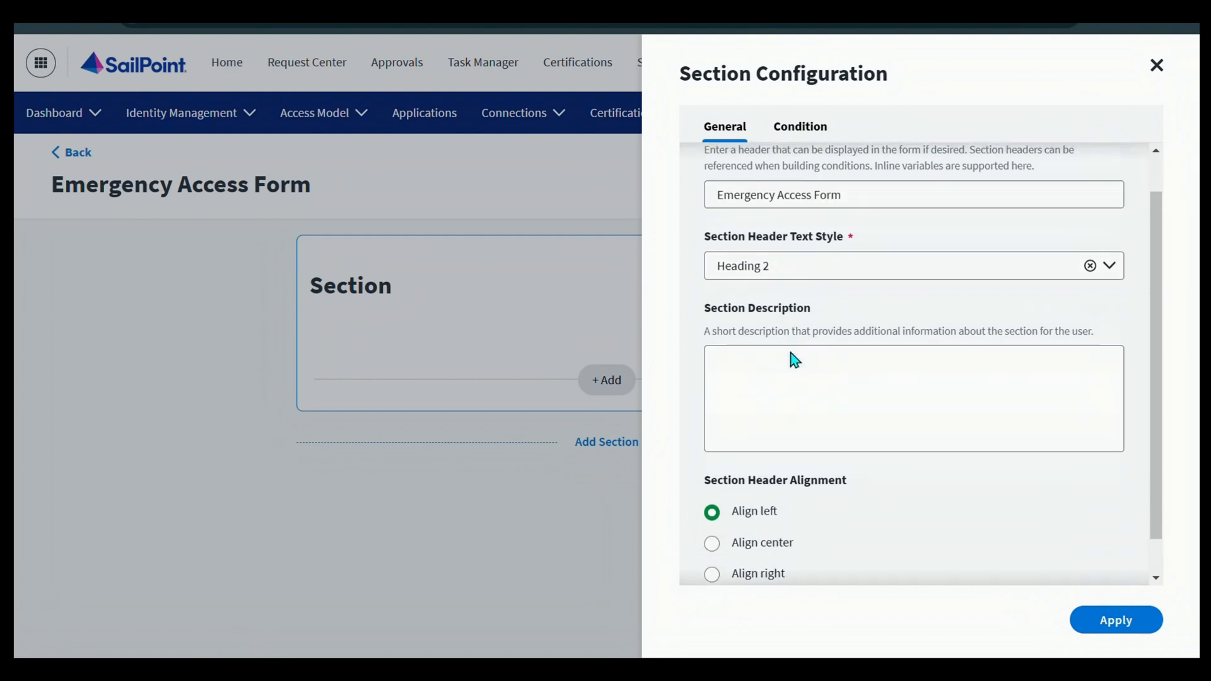
pyautogui.scroll(-1, 795, 359)
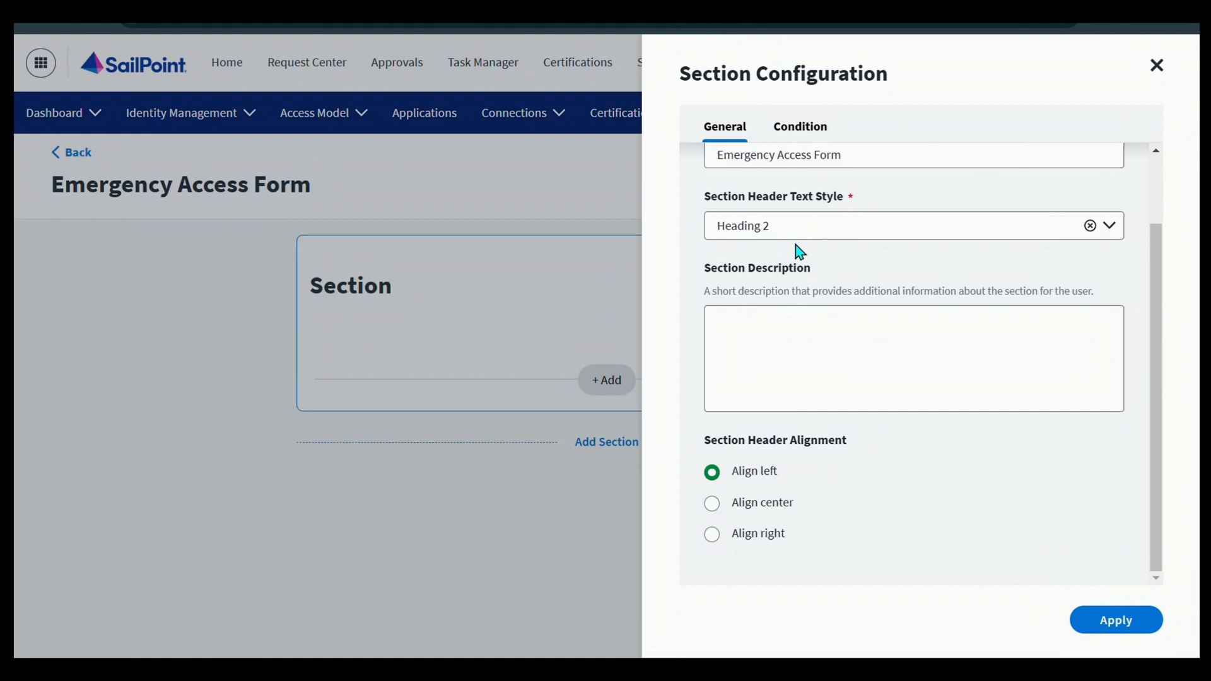
pyautogui.click(803, 340)
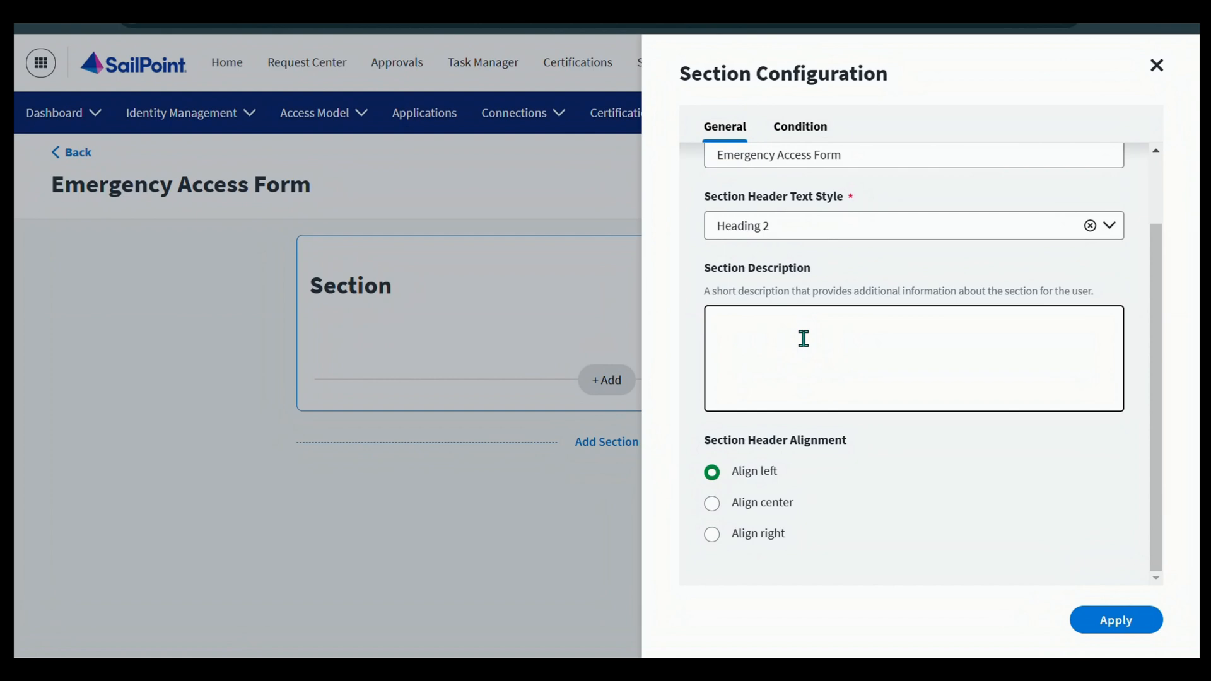
pyautogui.write('For Providing Emergency Access')
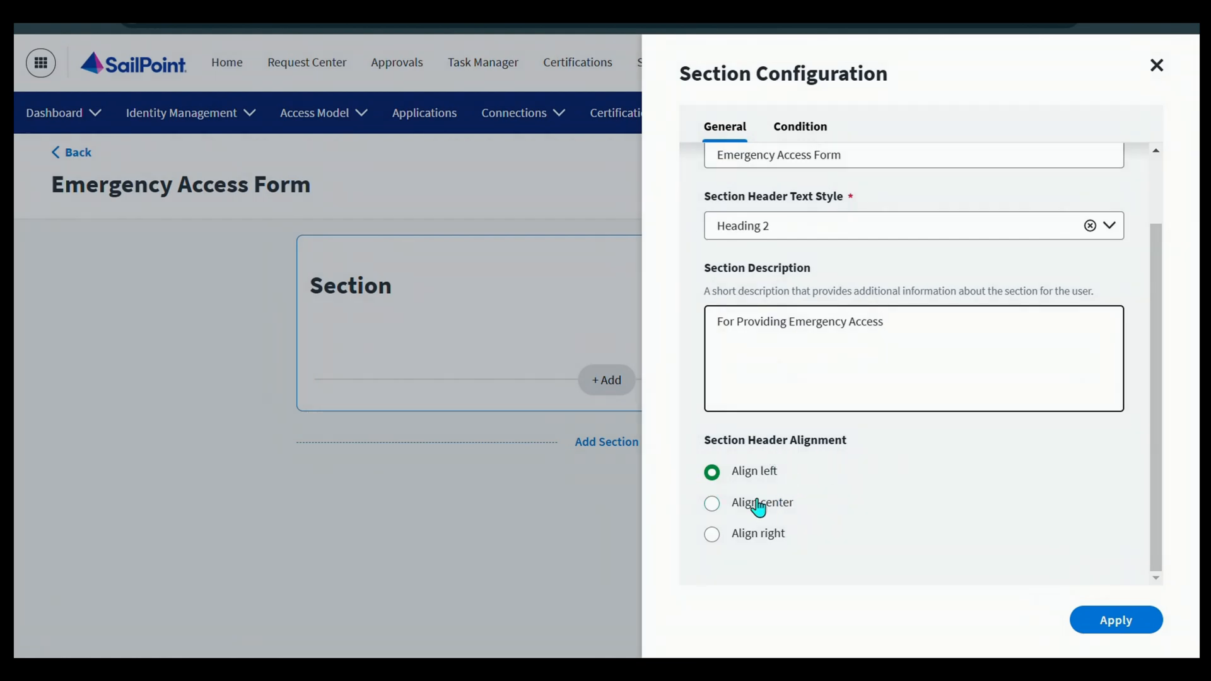
pyautogui.click(792, 508)
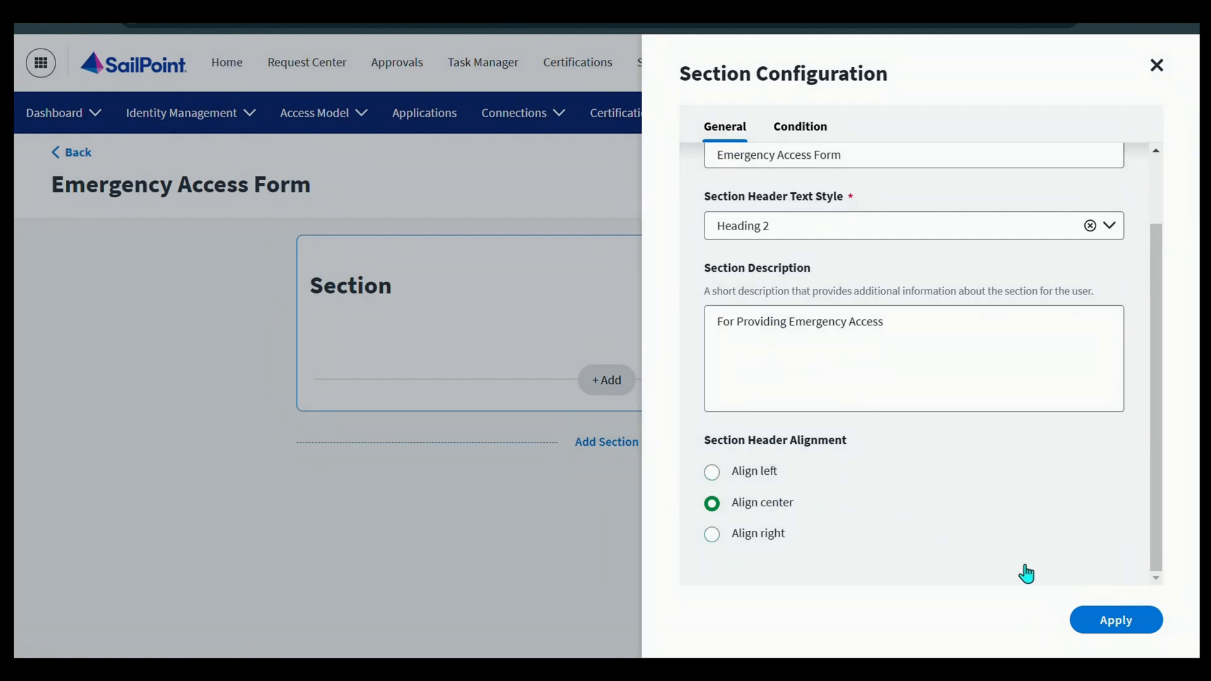
pyautogui.click(1112, 620)
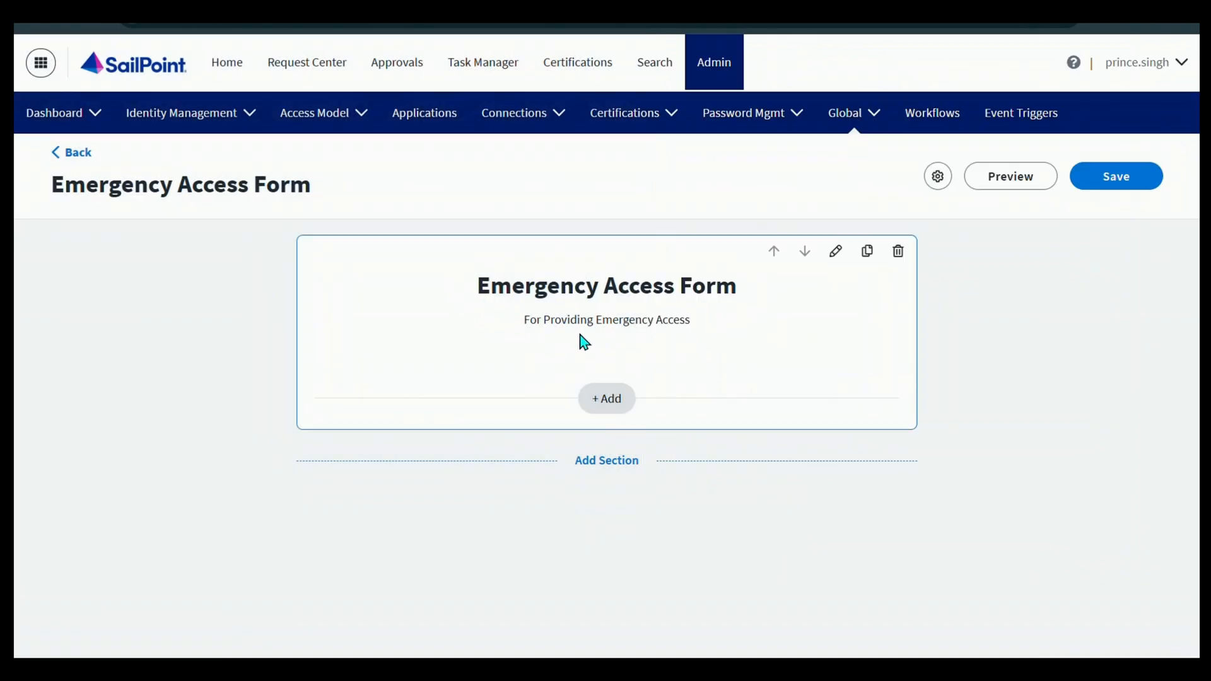
# - Add a Select Field to the Emergency Access Form section
pyautogui.click(615, 402)
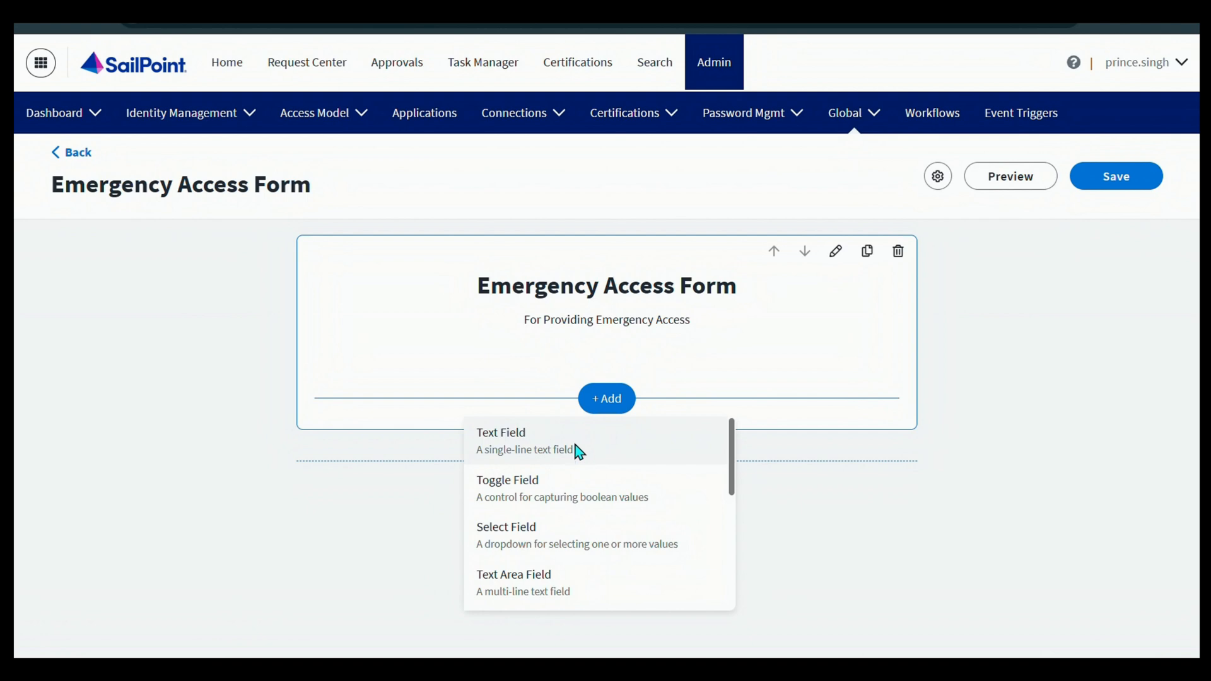
pyautogui.scroll(-5, 586, 492)
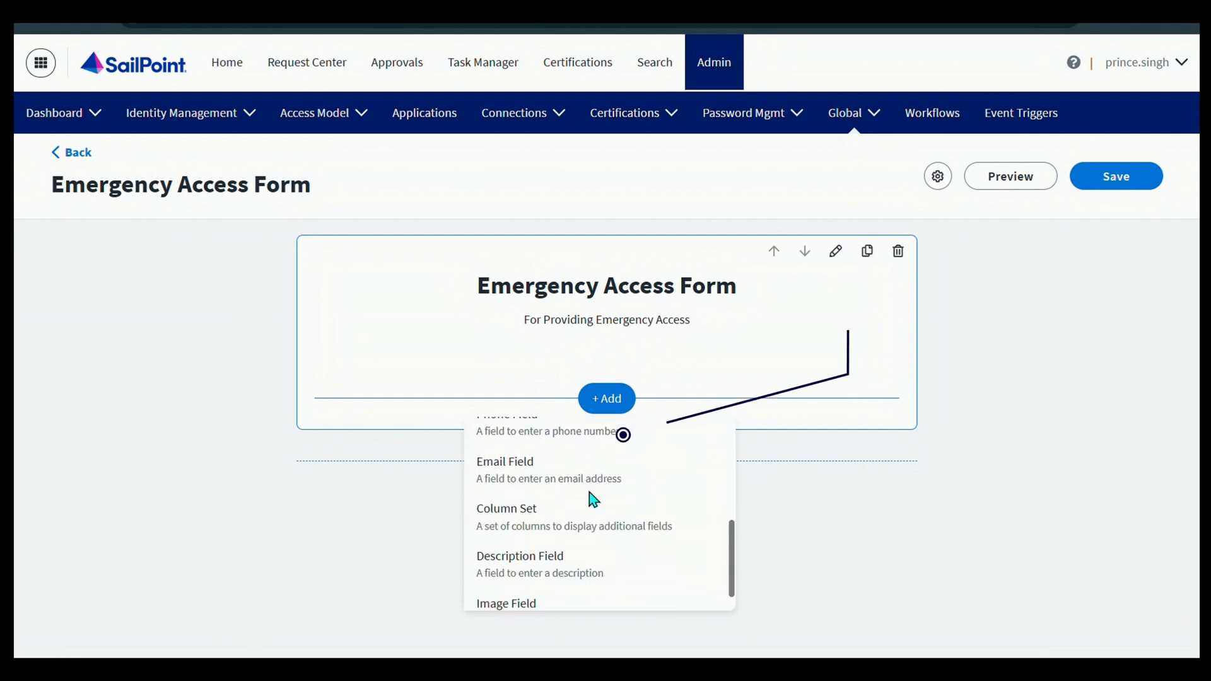
pyautogui.scroll(5, 593, 544)
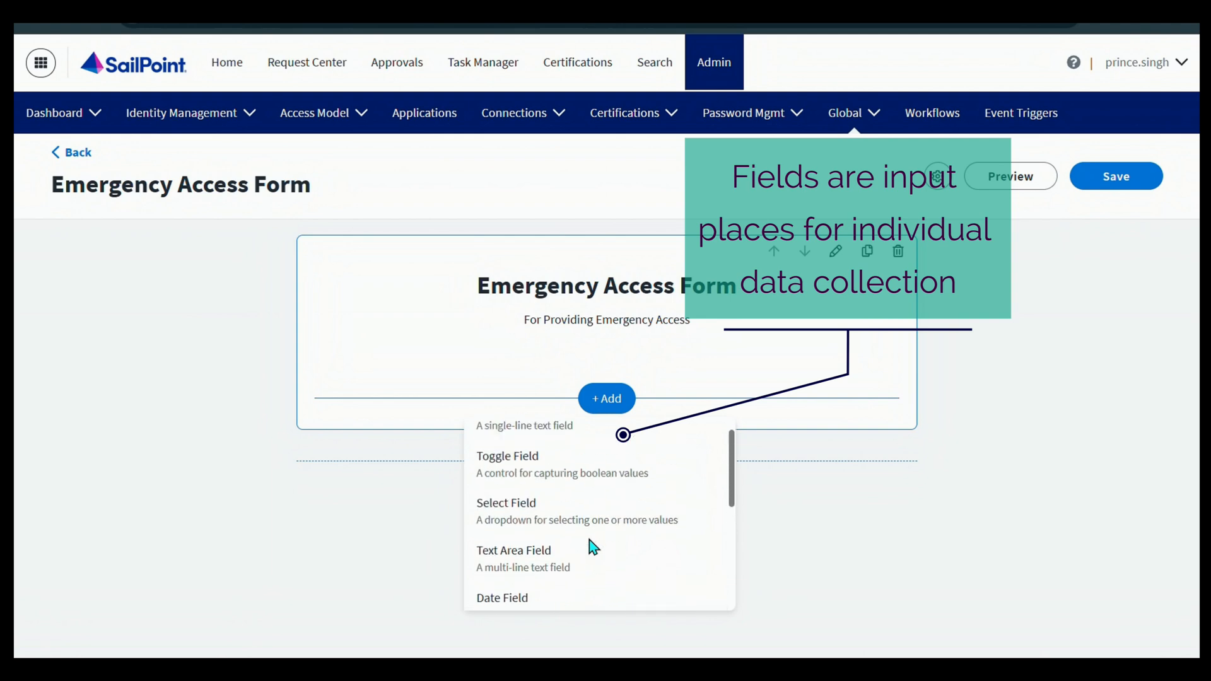
pyautogui.scroll(1, 589, 540)
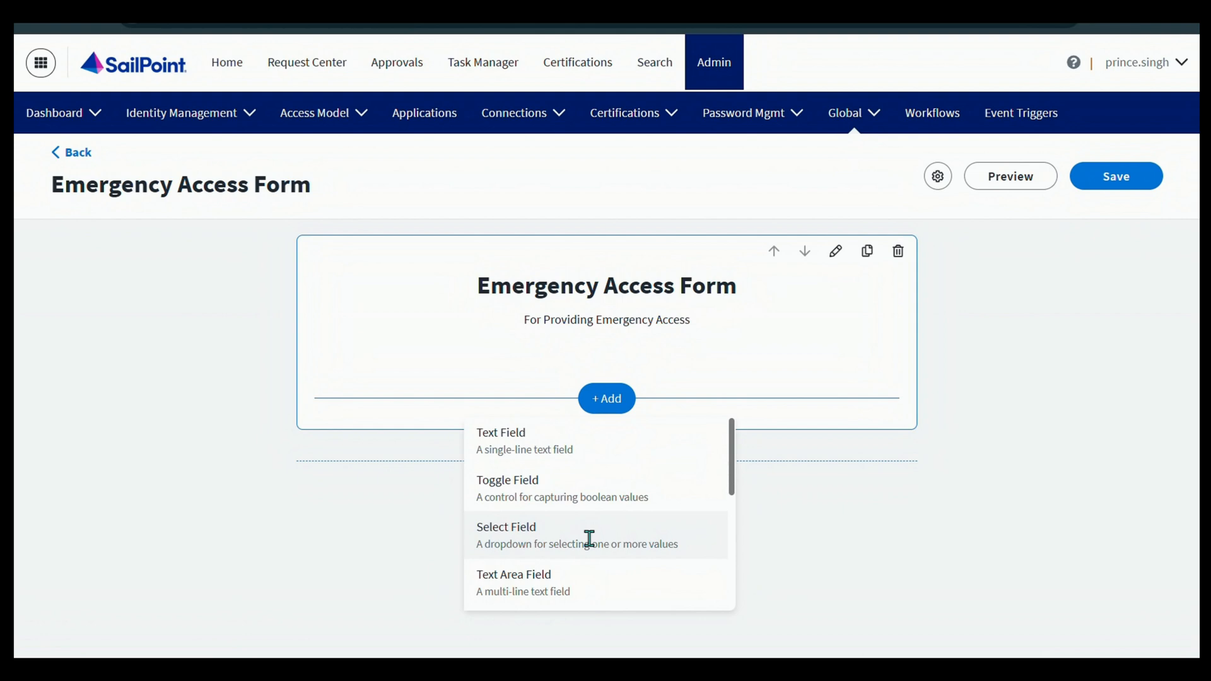
pyautogui.click(551, 538)
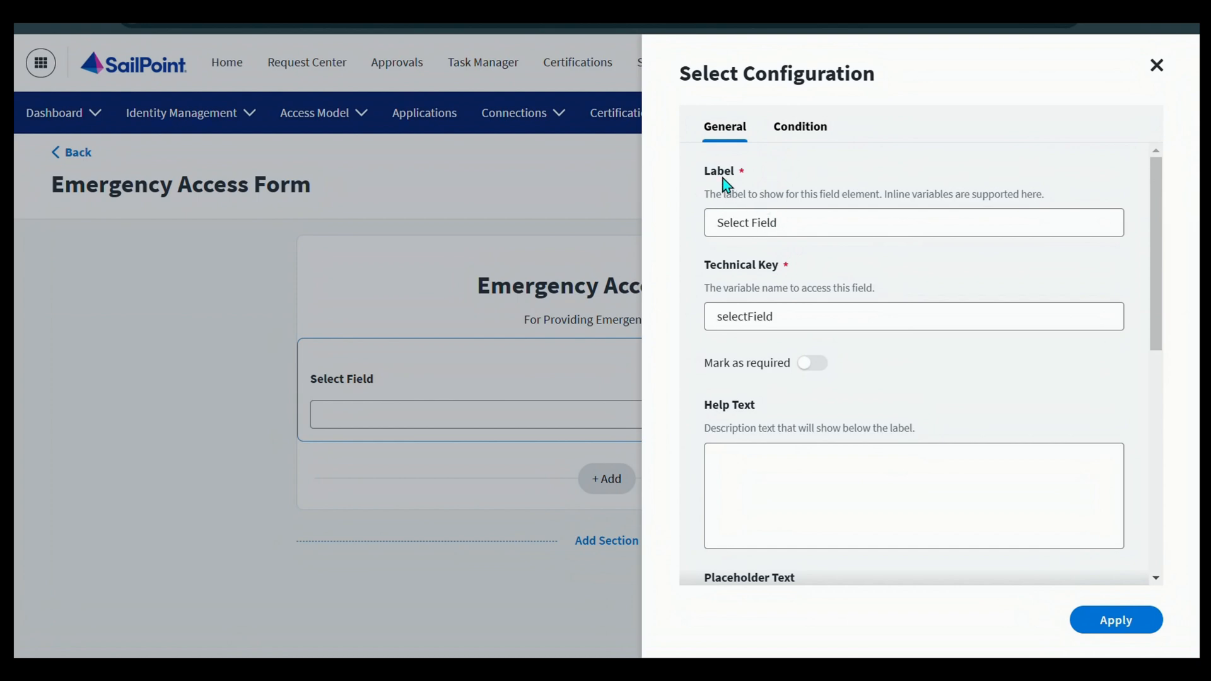
# - Change the select field's label to "Select Identities" and mark the field as required
pyautogui.scroll(-3, 814, 227)
pyautogui.scroll(-2, 764, 281)
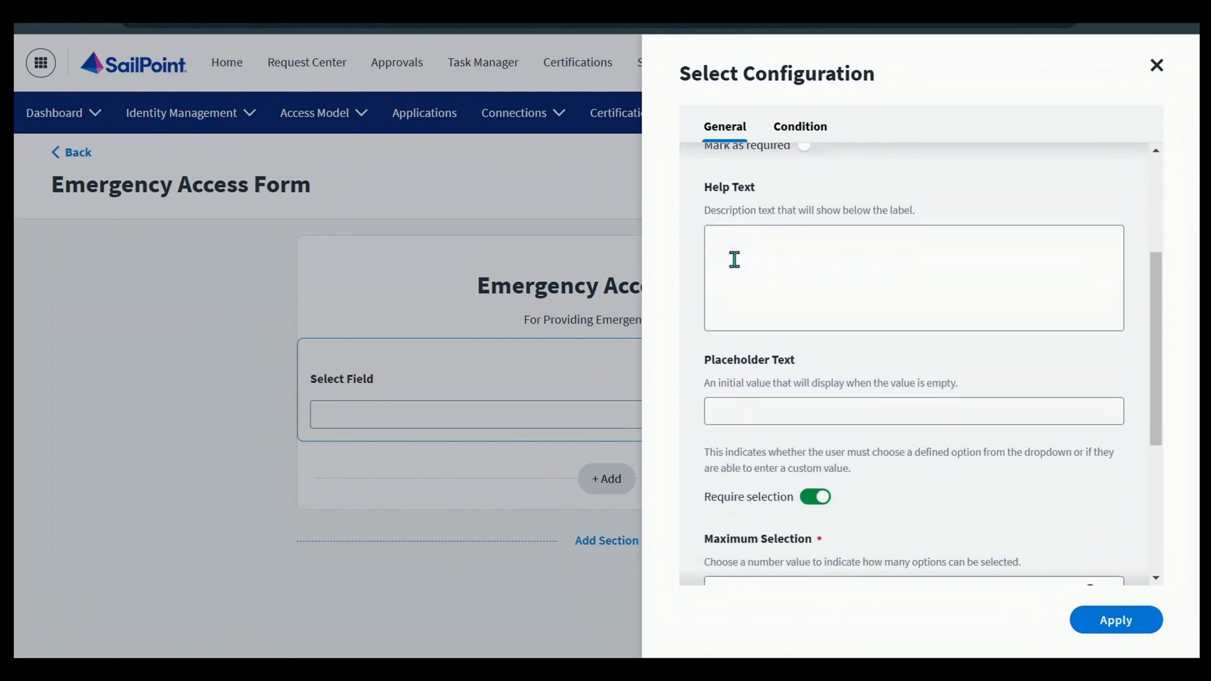
pyautogui.scroll(5, 784, 335)
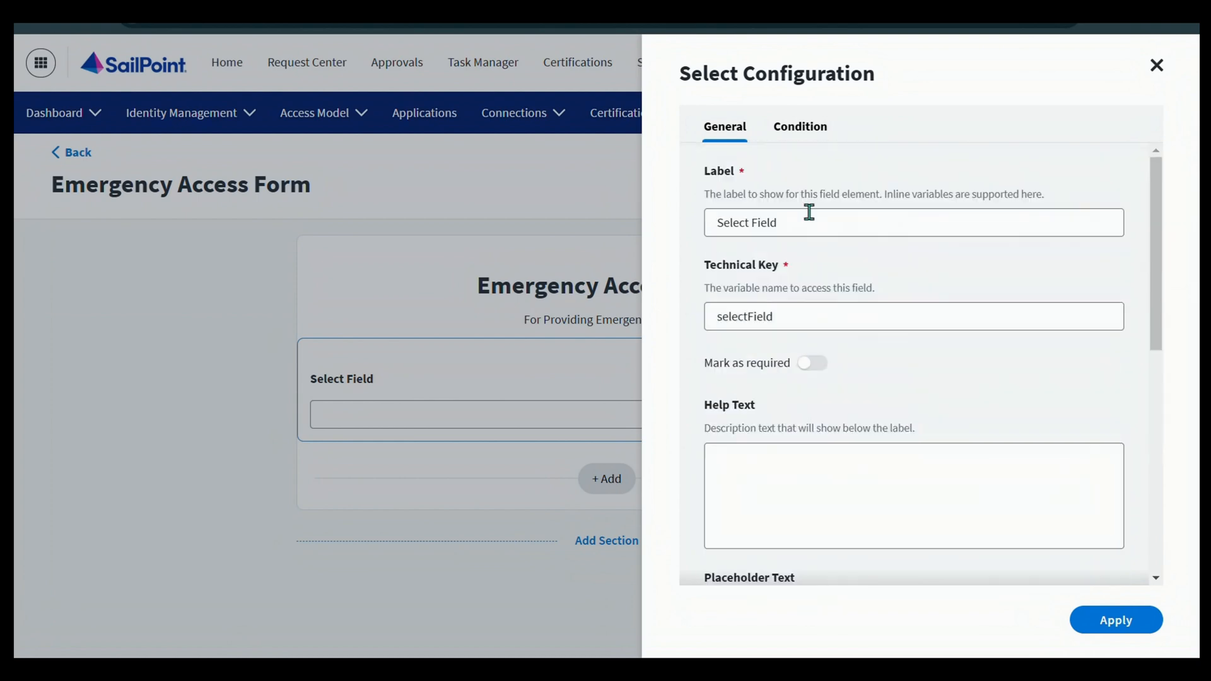
pyautogui.doubleClick(771, 224)
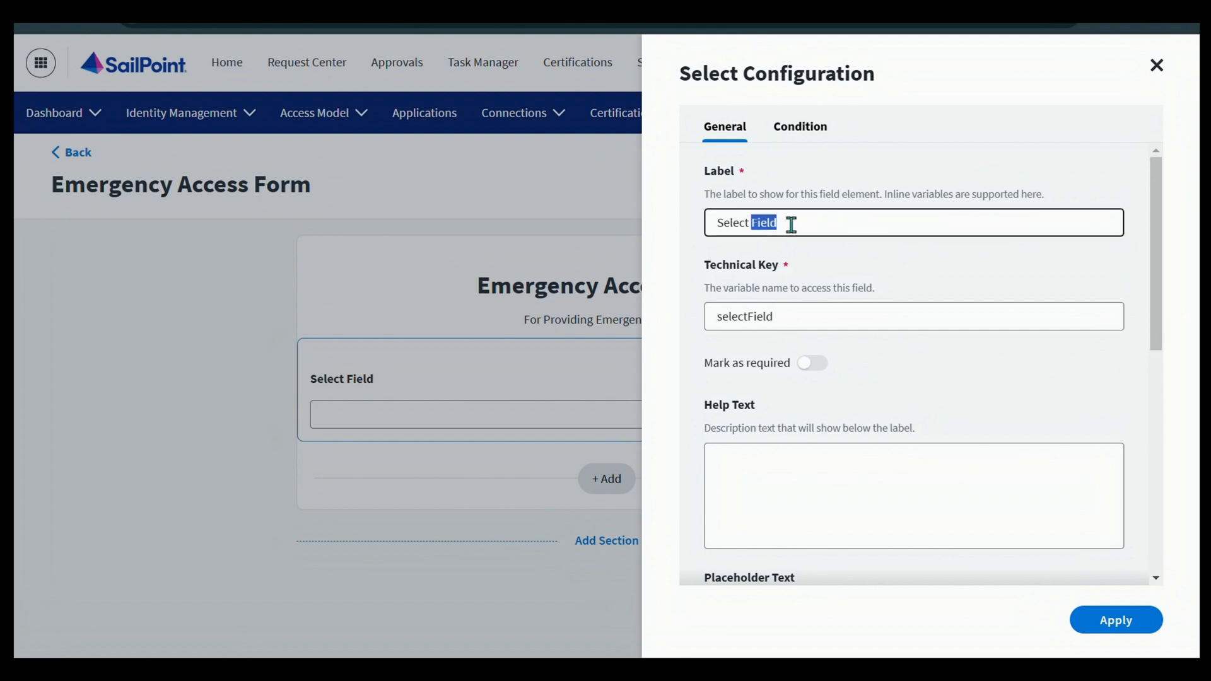
pyautogui.write('Identities')
pyautogui.scroll(-1, 789, 236)
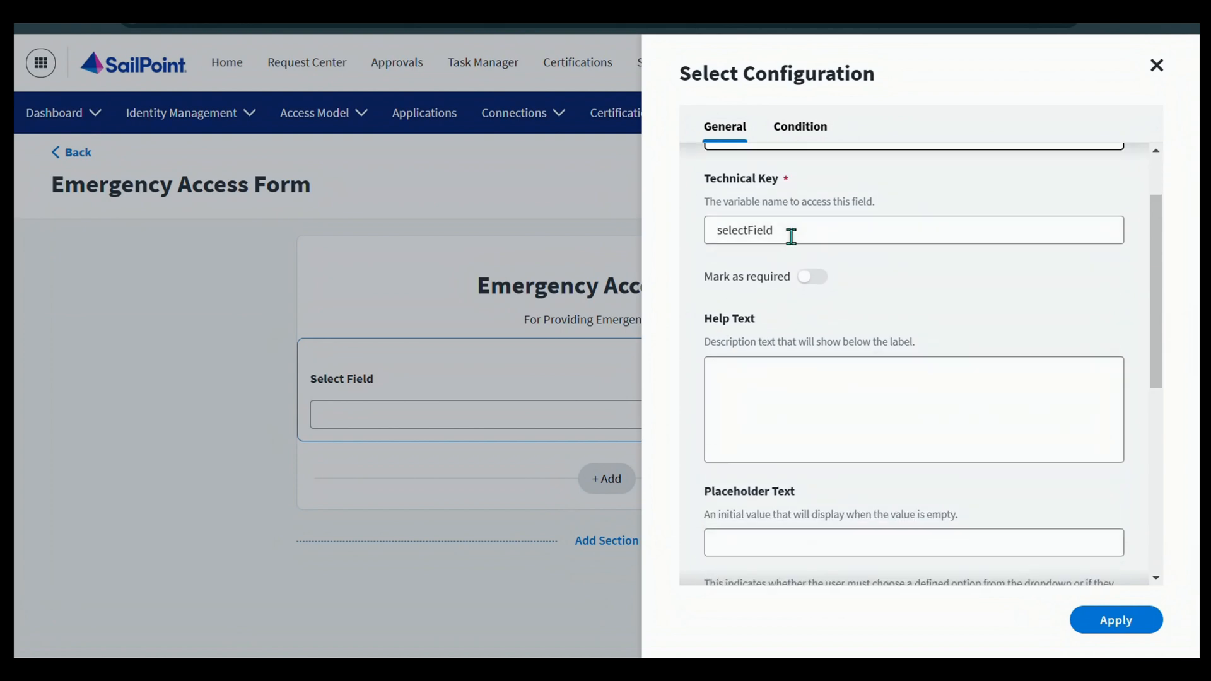
pyautogui.click(814, 242)
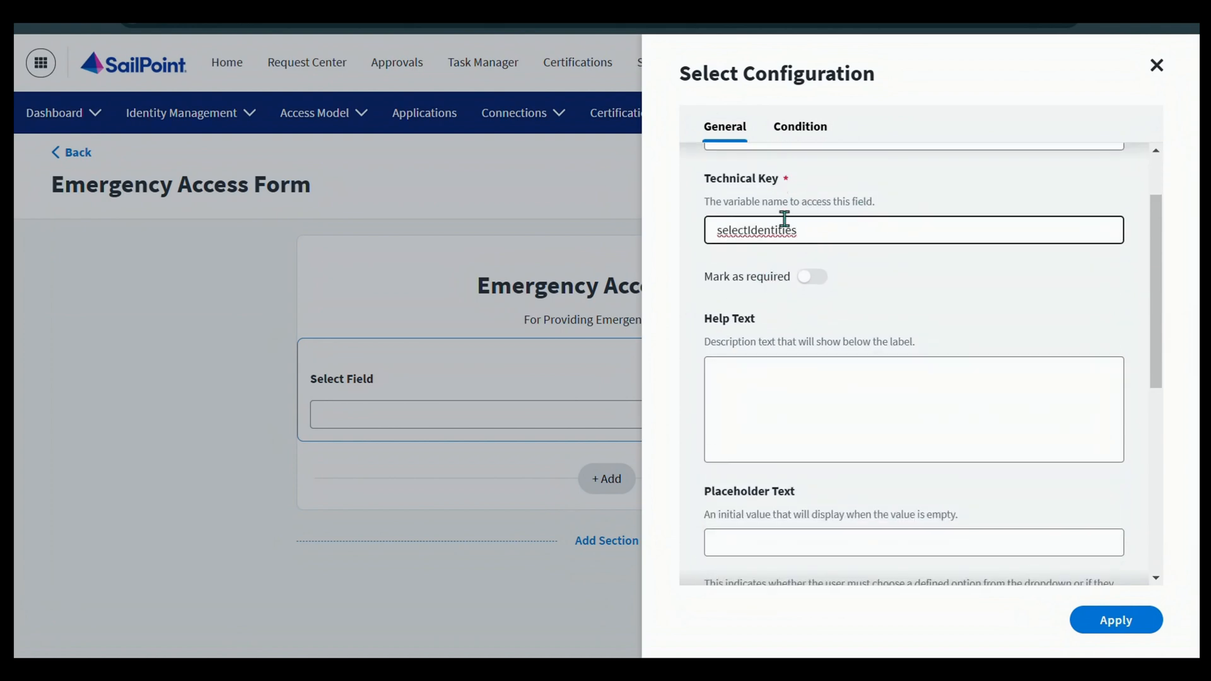
pyautogui.scroll(1, 843, 256)
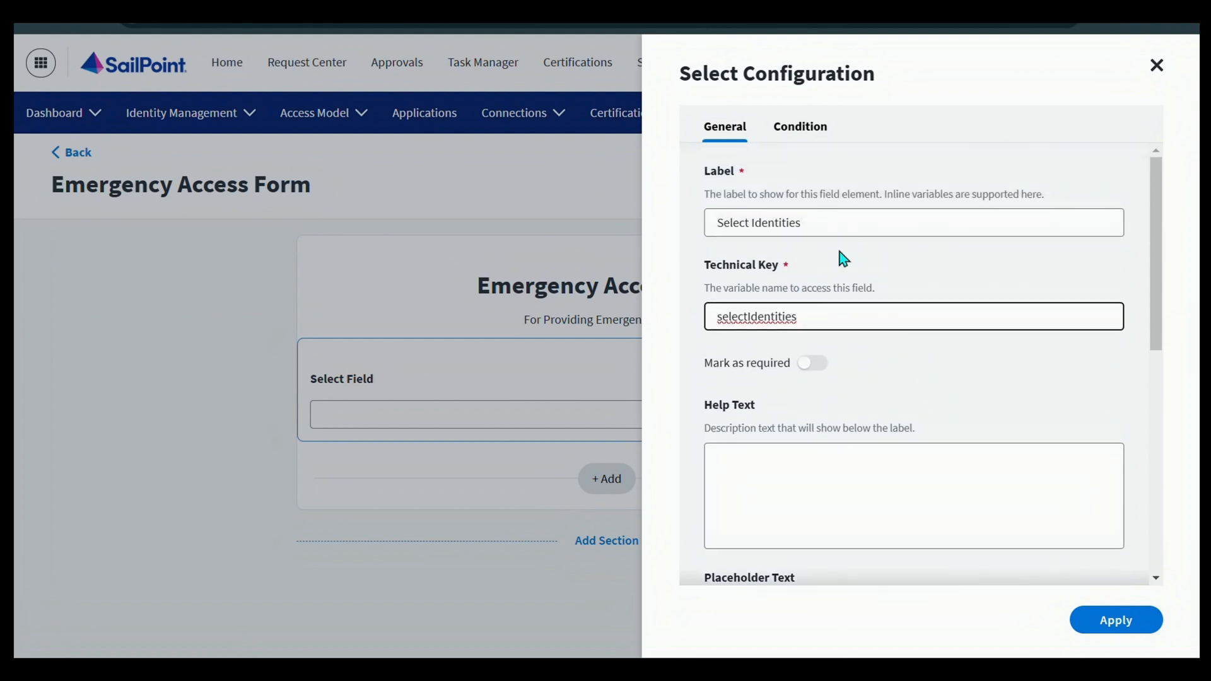
pyautogui.scroll(-1, 1012, 368)
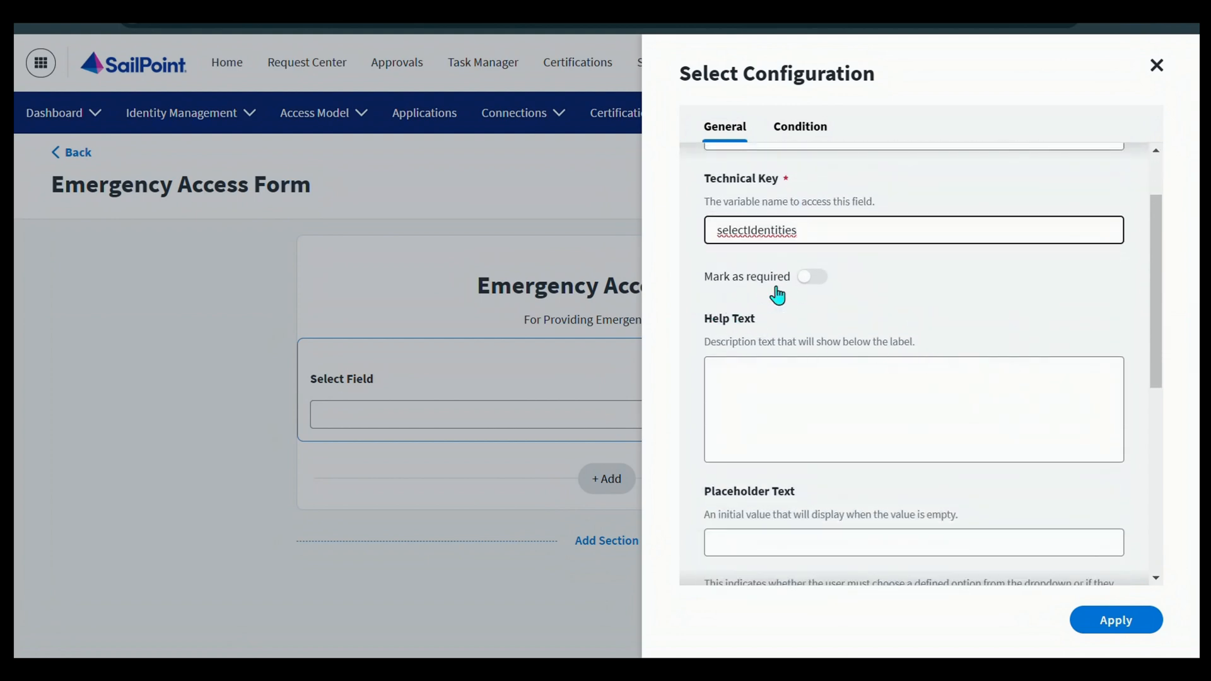
pyautogui.click(815, 282)
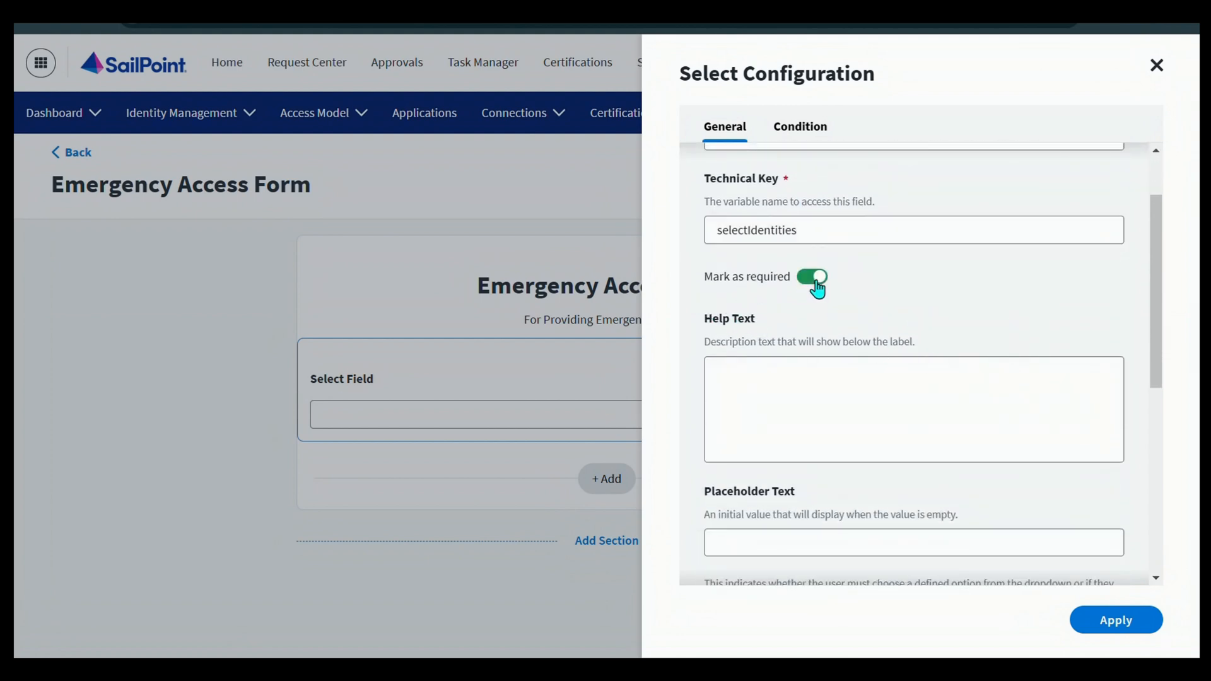
# - Set the select field's placeholder text to "Select Identity From Here"
pyautogui.scroll(-1, 859, 289)
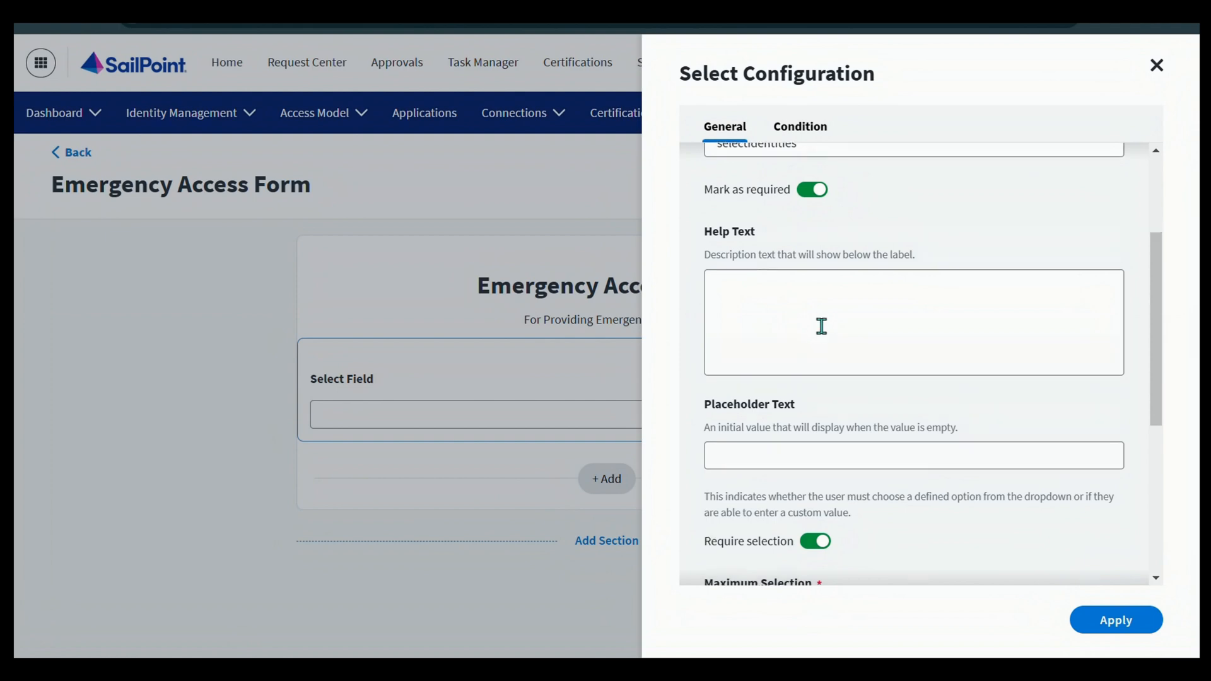
pyautogui.scroll(-1, 819, 324)
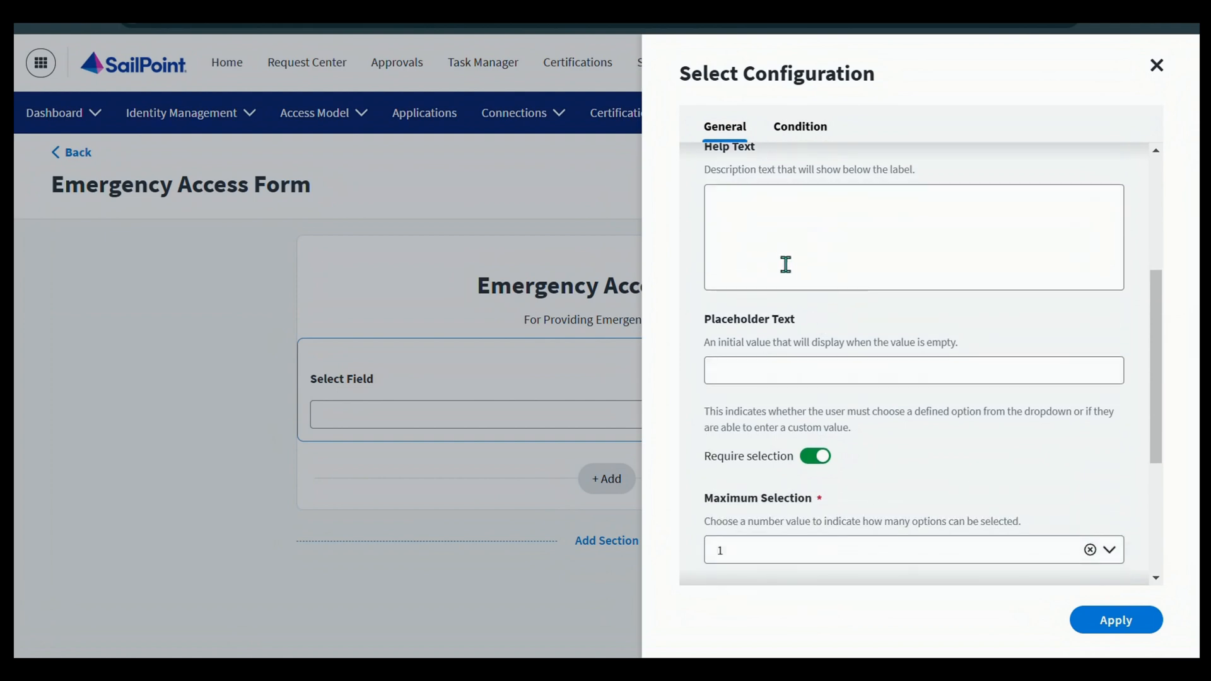
pyautogui.scroll(-1, 826, 323)
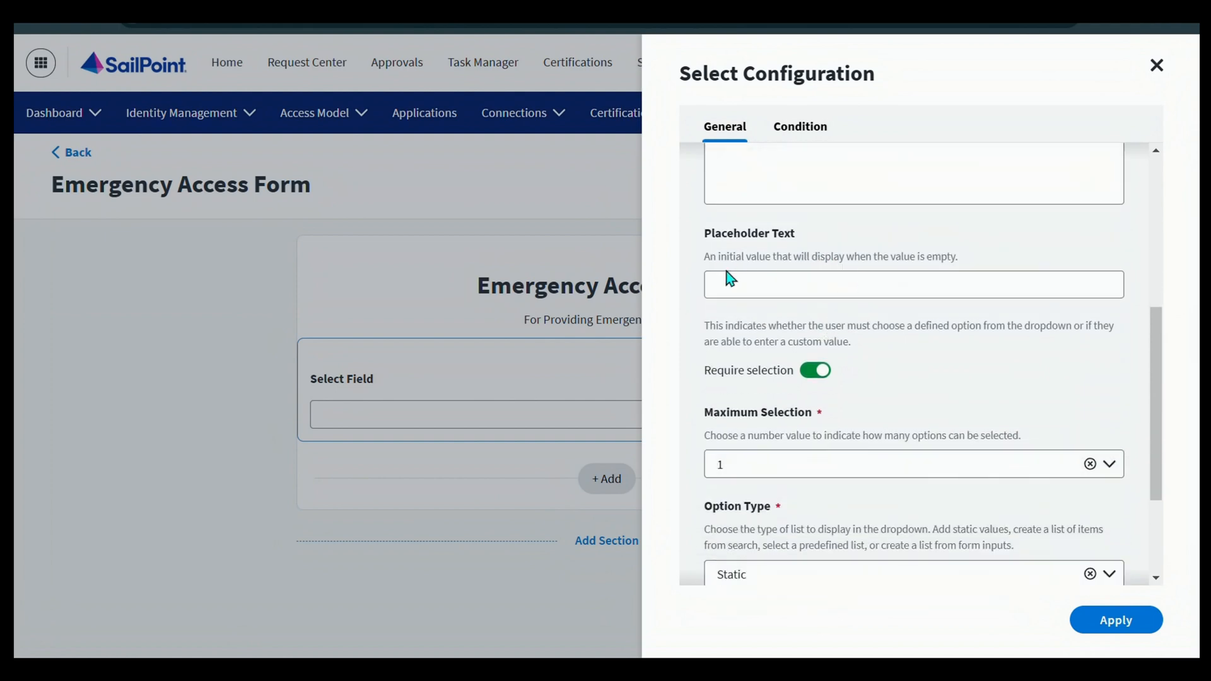
pyautogui.moveTo(710, 238); pyautogui.dragTo(797, 237)
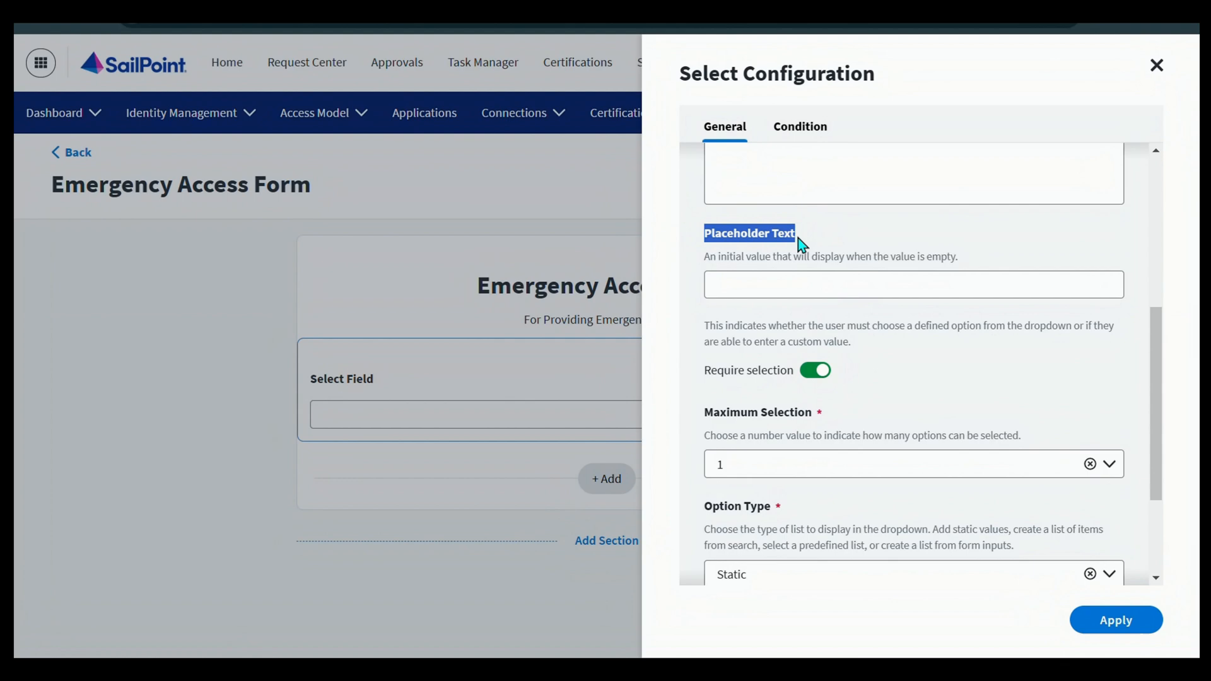
pyautogui.click(778, 284)
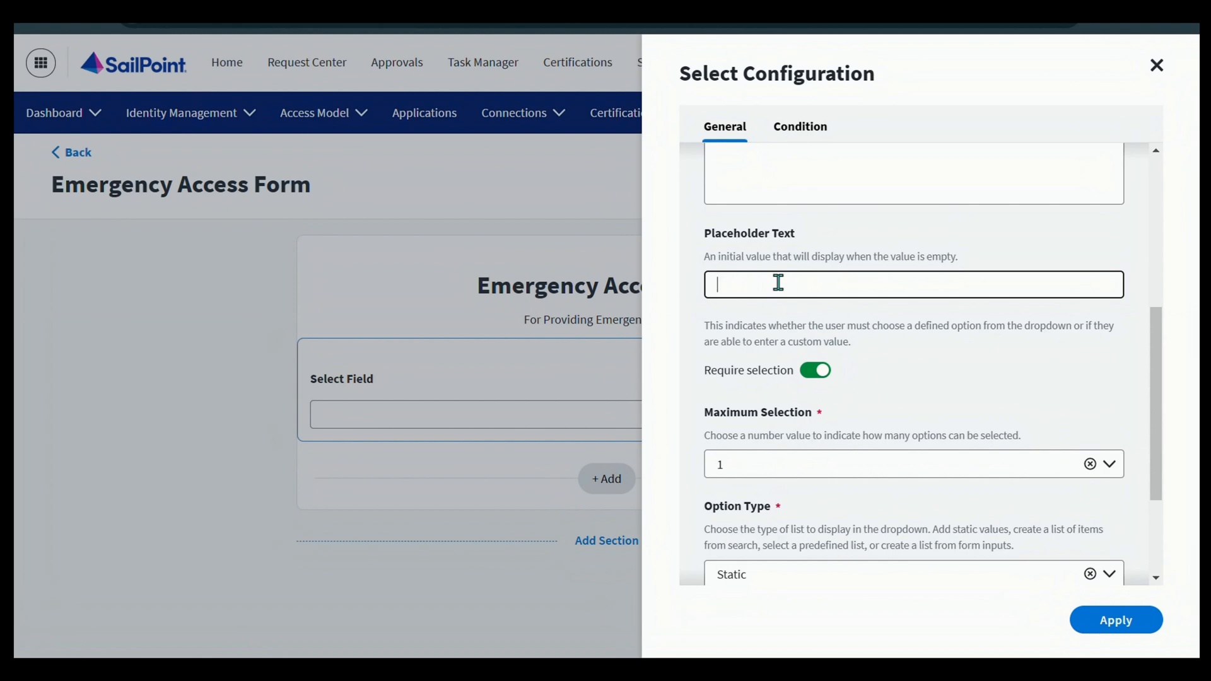
pyautogui.write('Select Identity From Here')
pyautogui.scroll(-1, 778, 282)
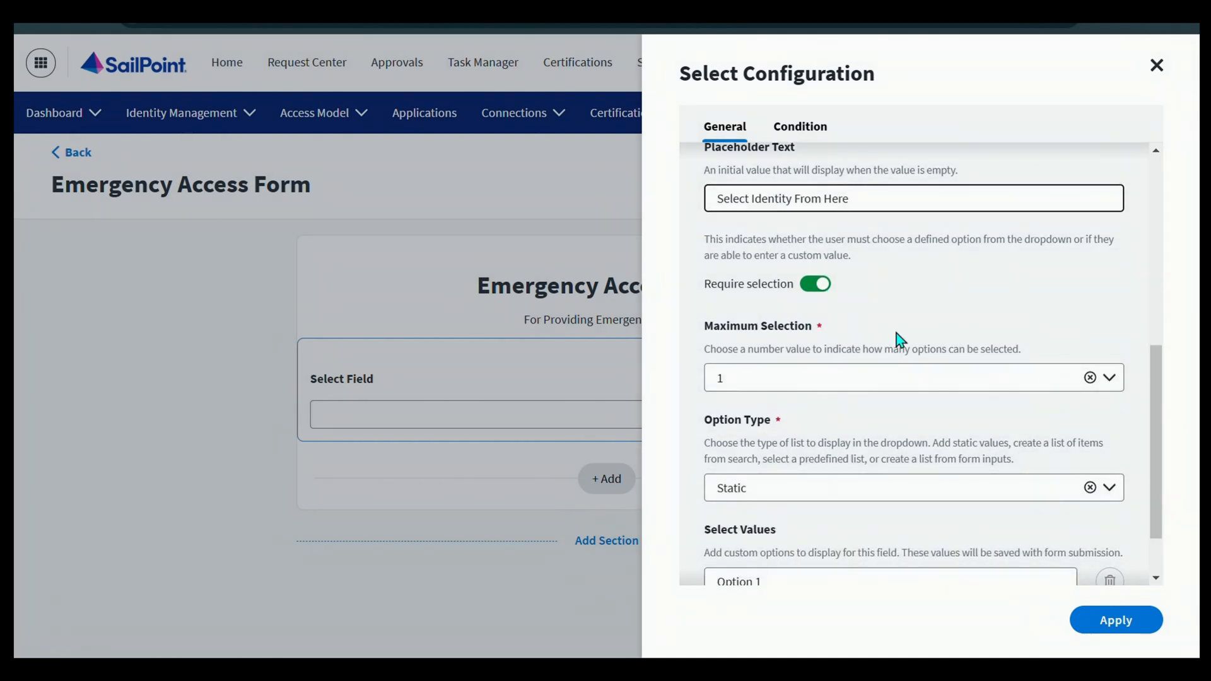
# - Set the select field's option type to Predefined with Identities as the predefined values
pyautogui.moveTo(710, 326); pyautogui.dragTo(813, 323)
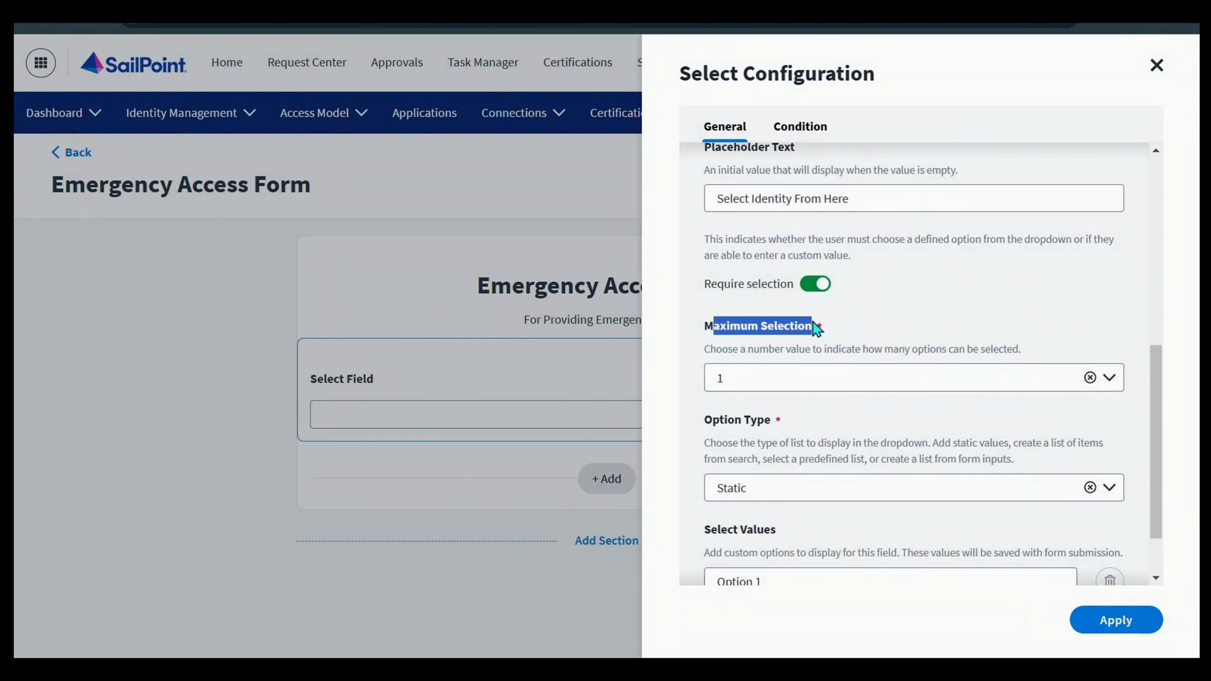
pyautogui.scroll(-1, 820, 343)
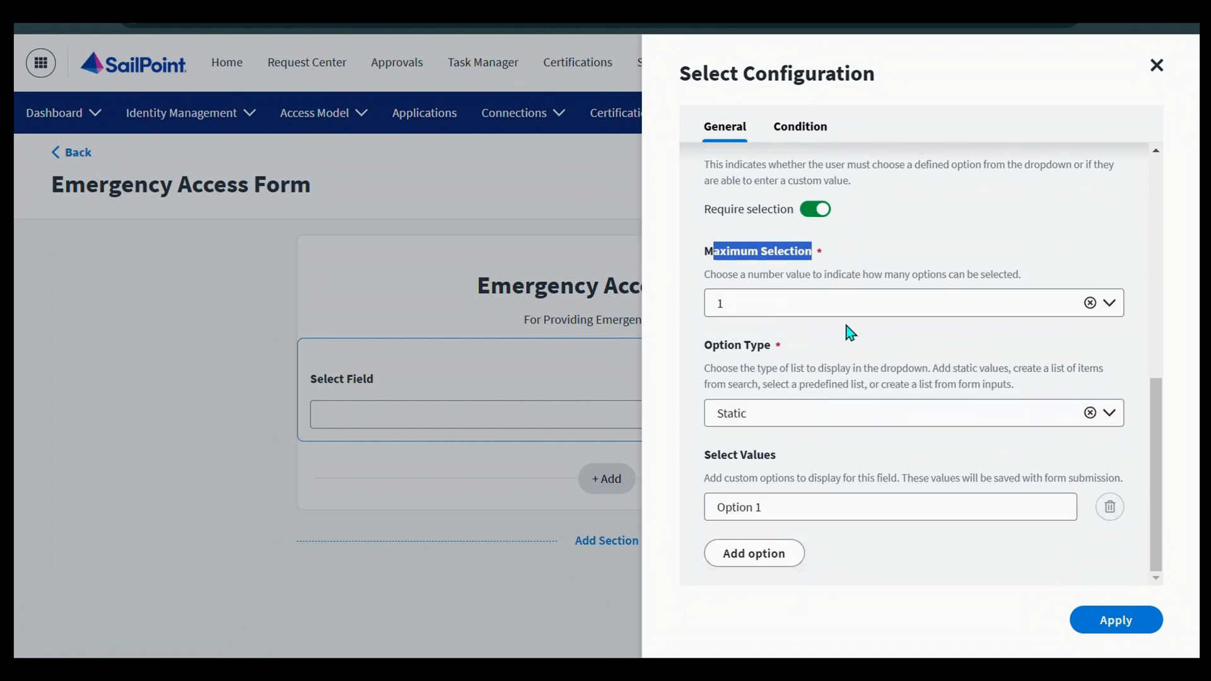
pyautogui.click(842, 335)
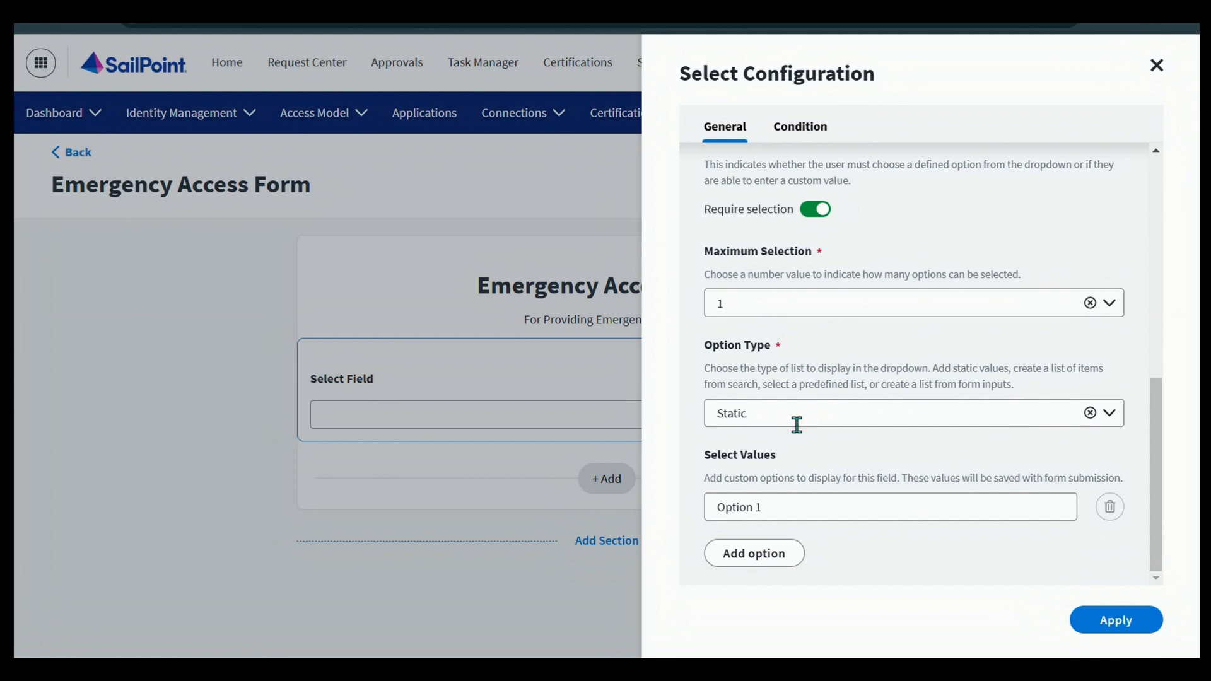
pyautogui.click(811, 419)
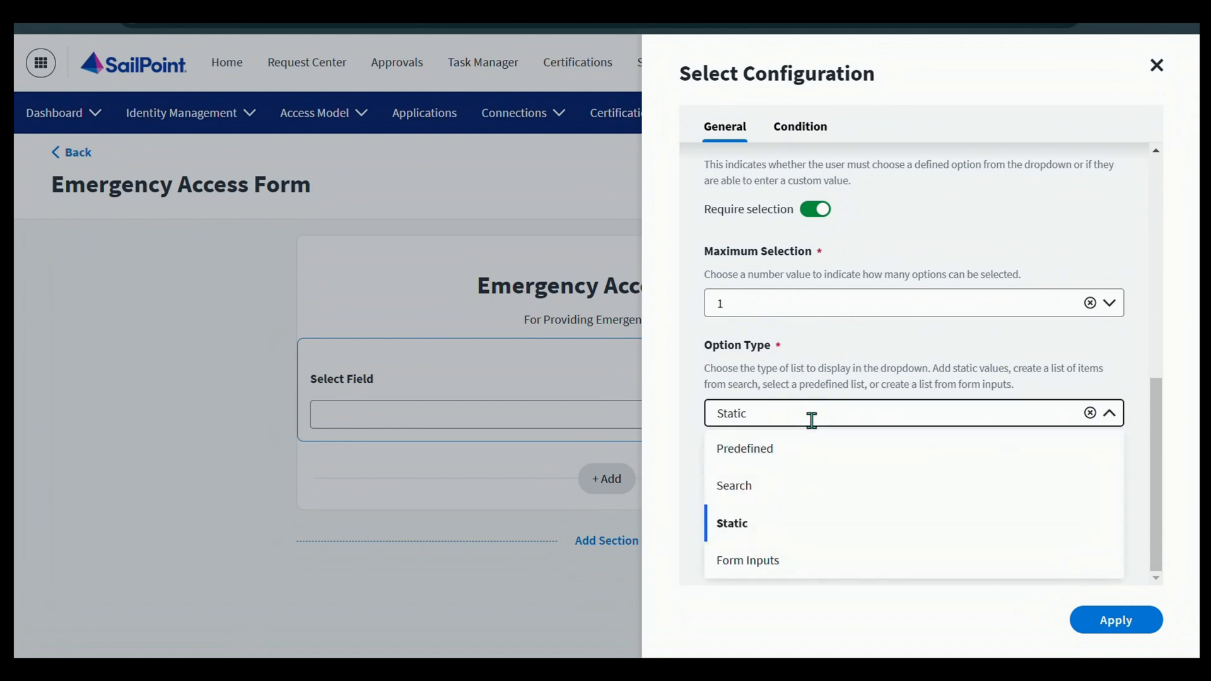
pyautogui.click(765, 462)
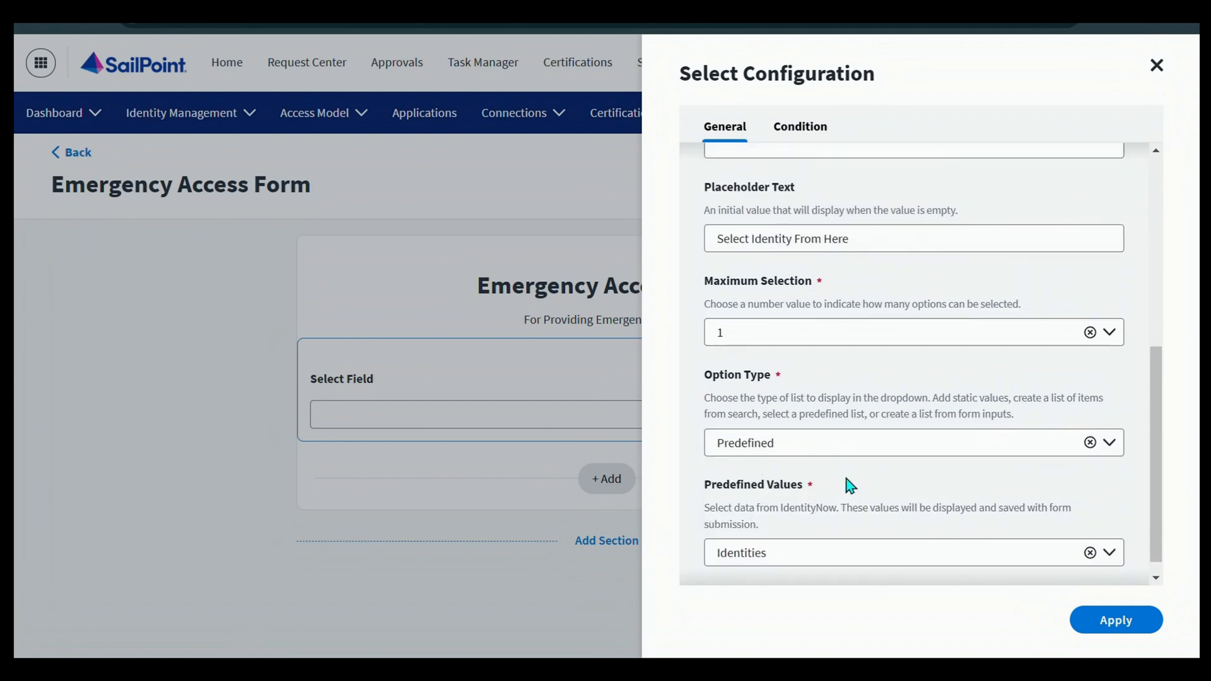
pyautogui.click(811, 529)
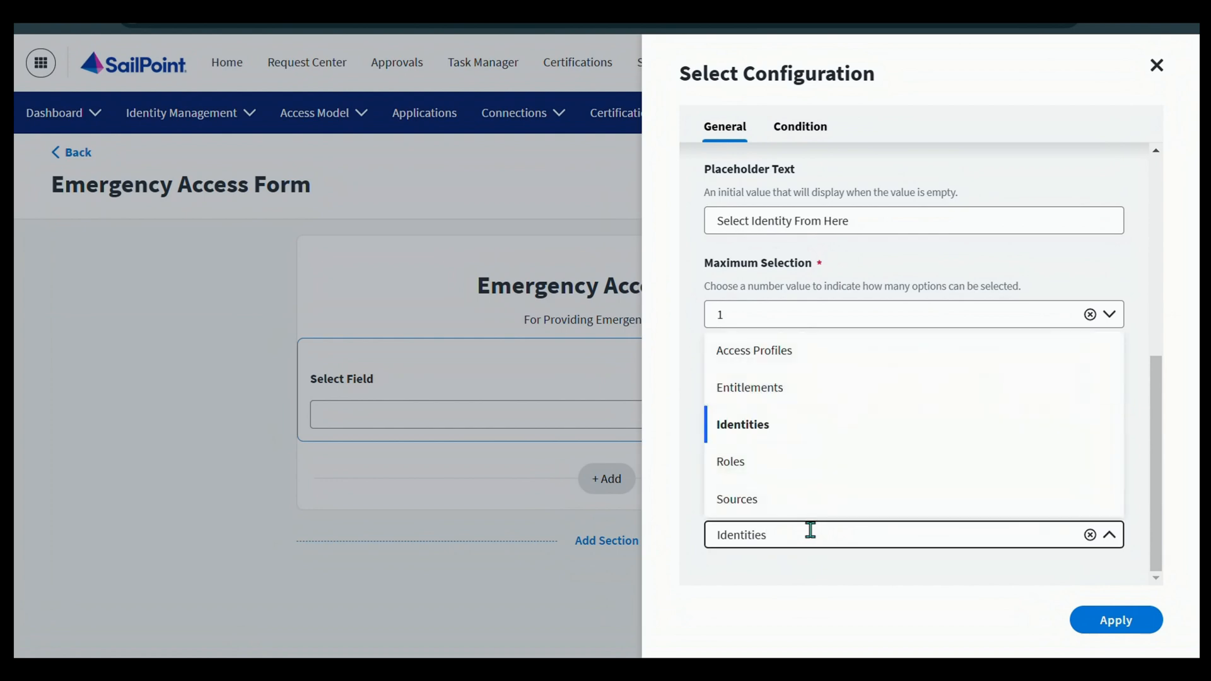
pyautogui.click(760, 424)
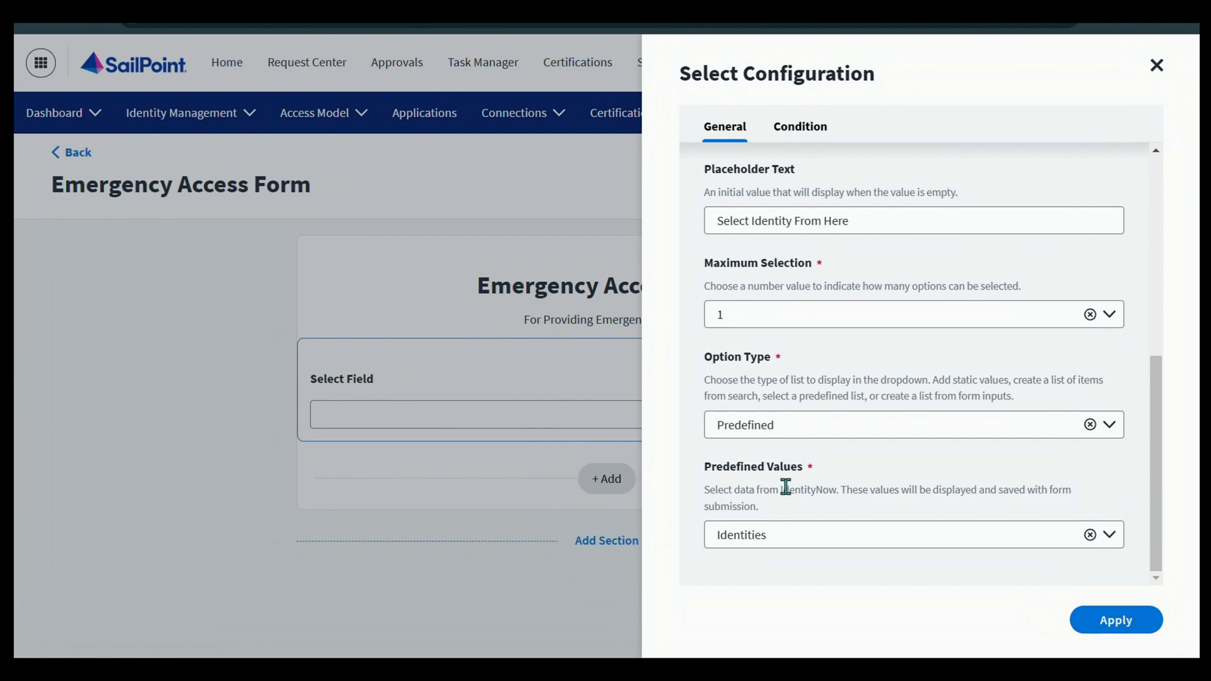
# - Review the Select Identities field's settings, apply them, and close the configuration
pyautogui.scroll(6, 925, 473)
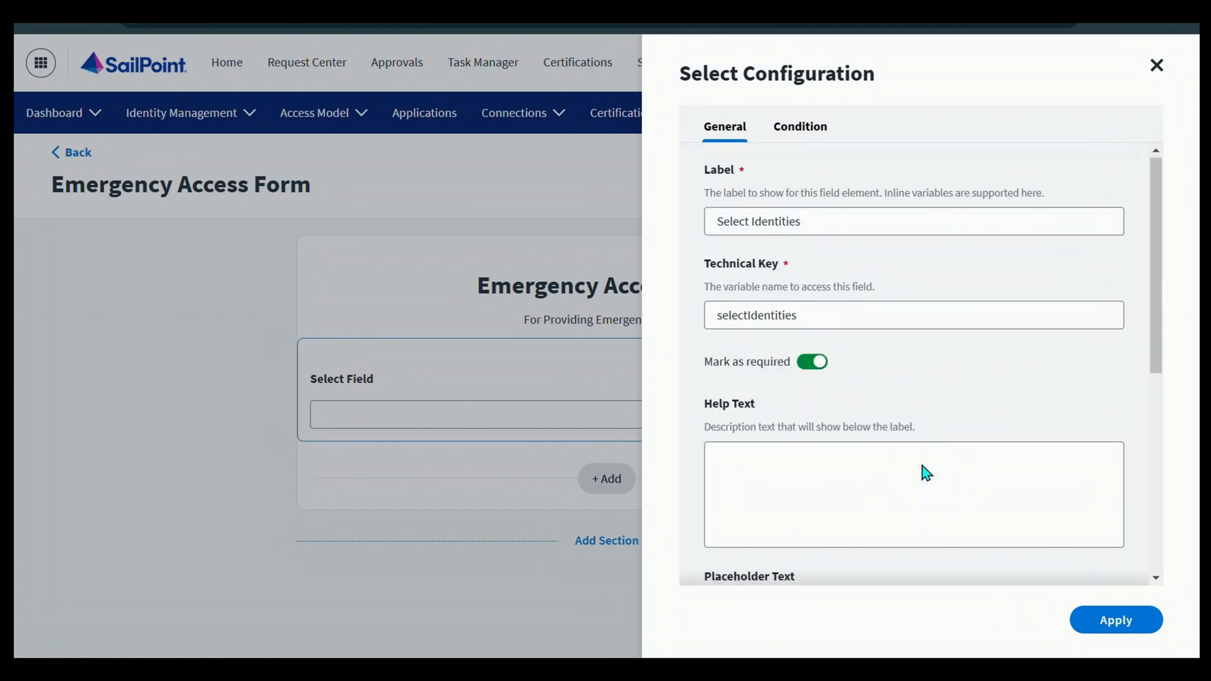
pyautogui.scroll(-6, 925, 473)
pyautogui.click(1111, 620)
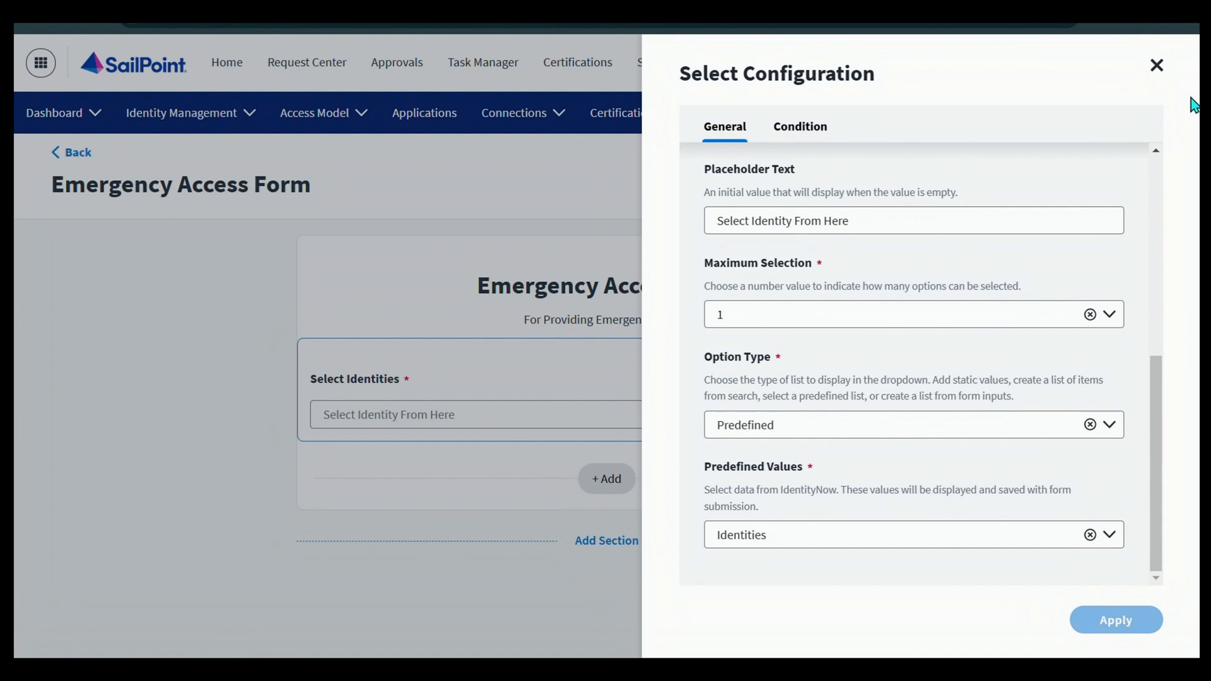
pyautogui.click(1155, 67)
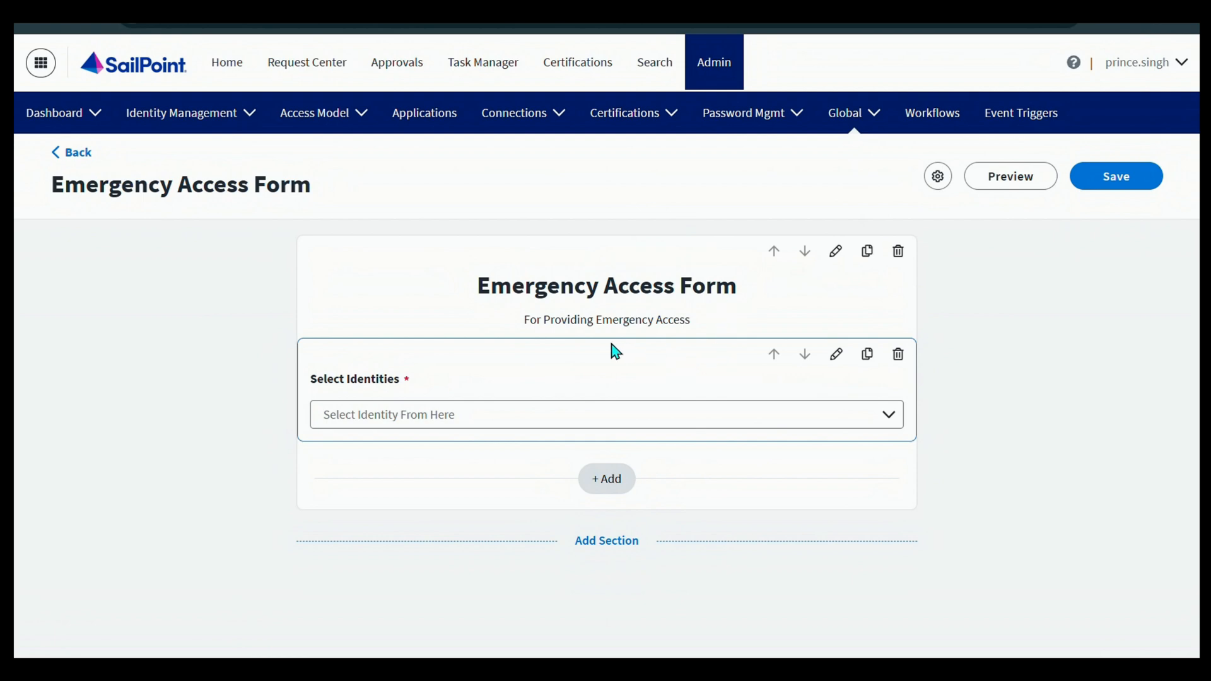
# - Add a second Select Field to the section and label it "Select Entitlement"
pyautogui.click(597, 484)
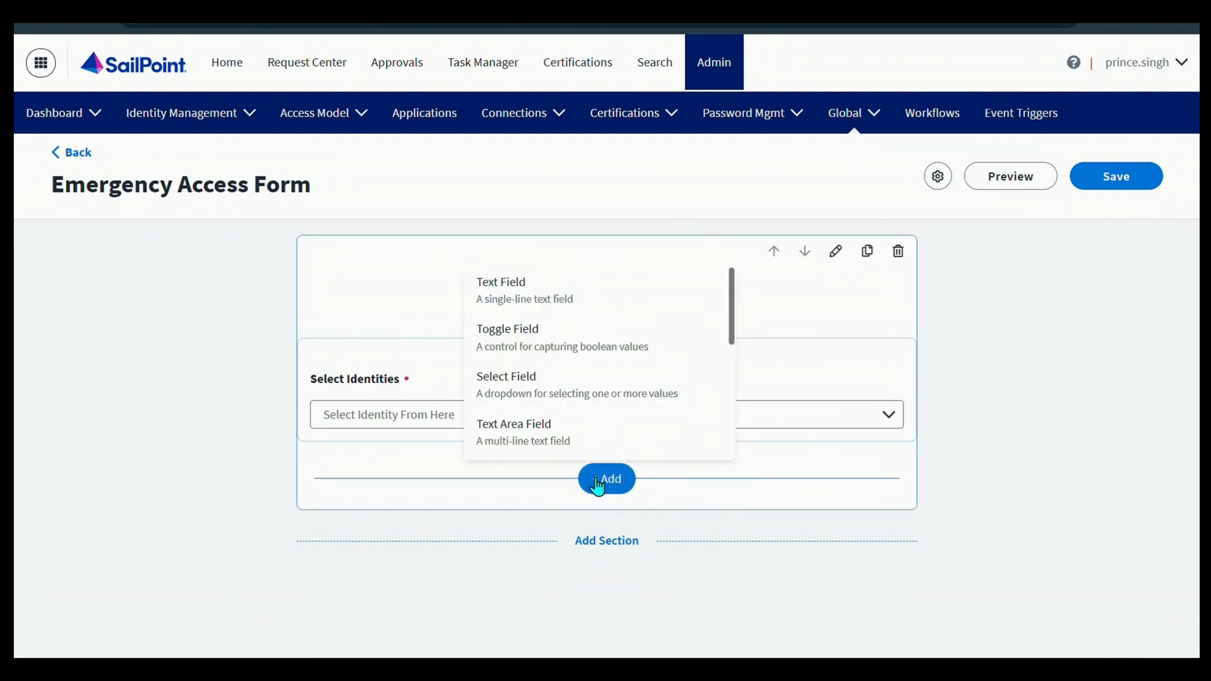
pyautogui.click(600, 392)
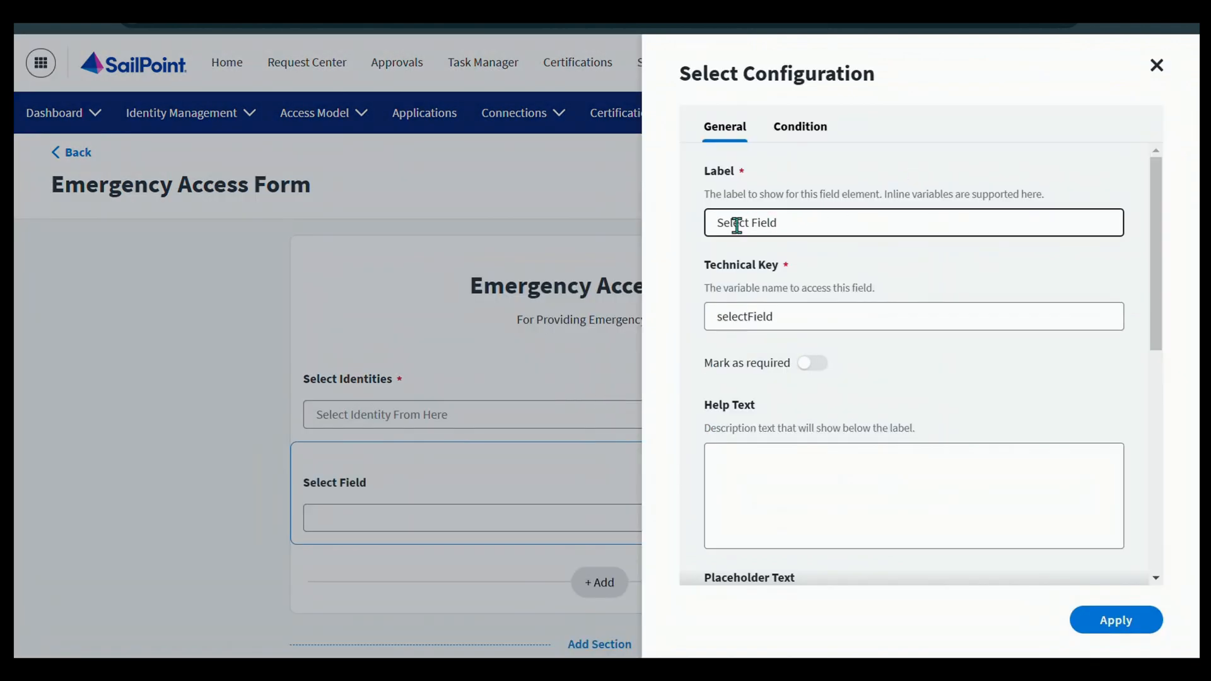
pyautogui.doubleClick(770, 225)
pyautogui.write('Entitlement')
pyautogui.click(883, 346)
# - Mark the Select Entitlement field as required and set its placeholder text to "Select Entitlement to Provision"
pyautogui.scroll(-1, 823, 347)
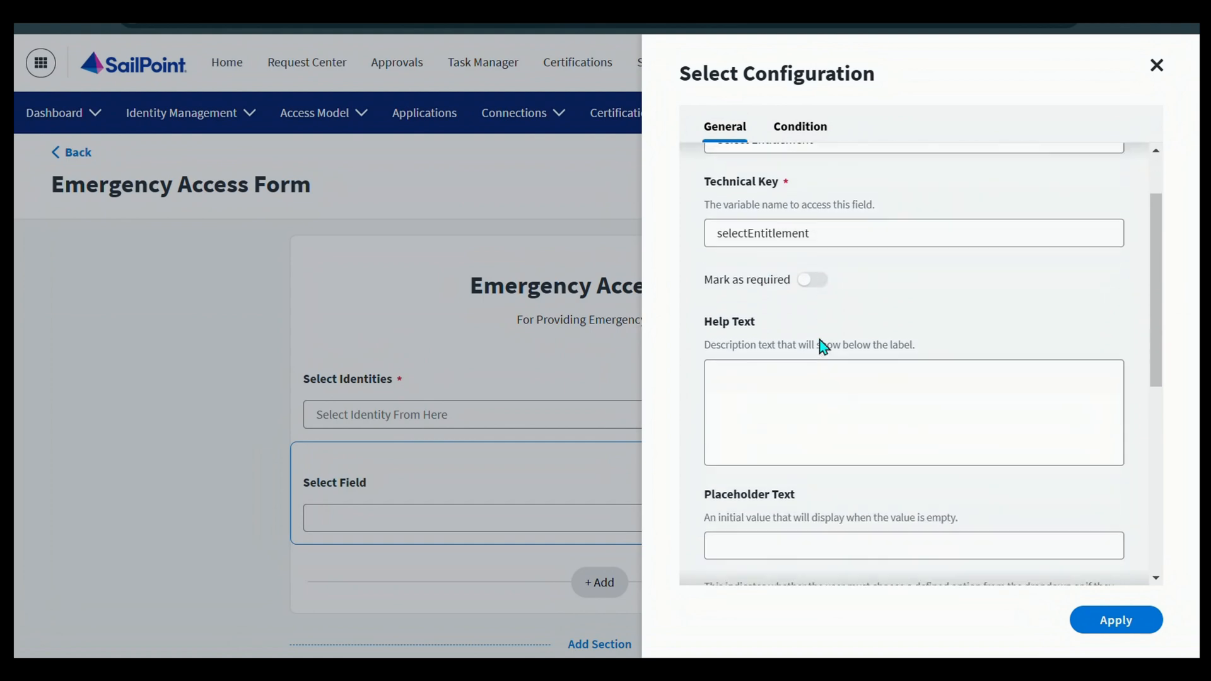
pyautogui.click(815, 279)
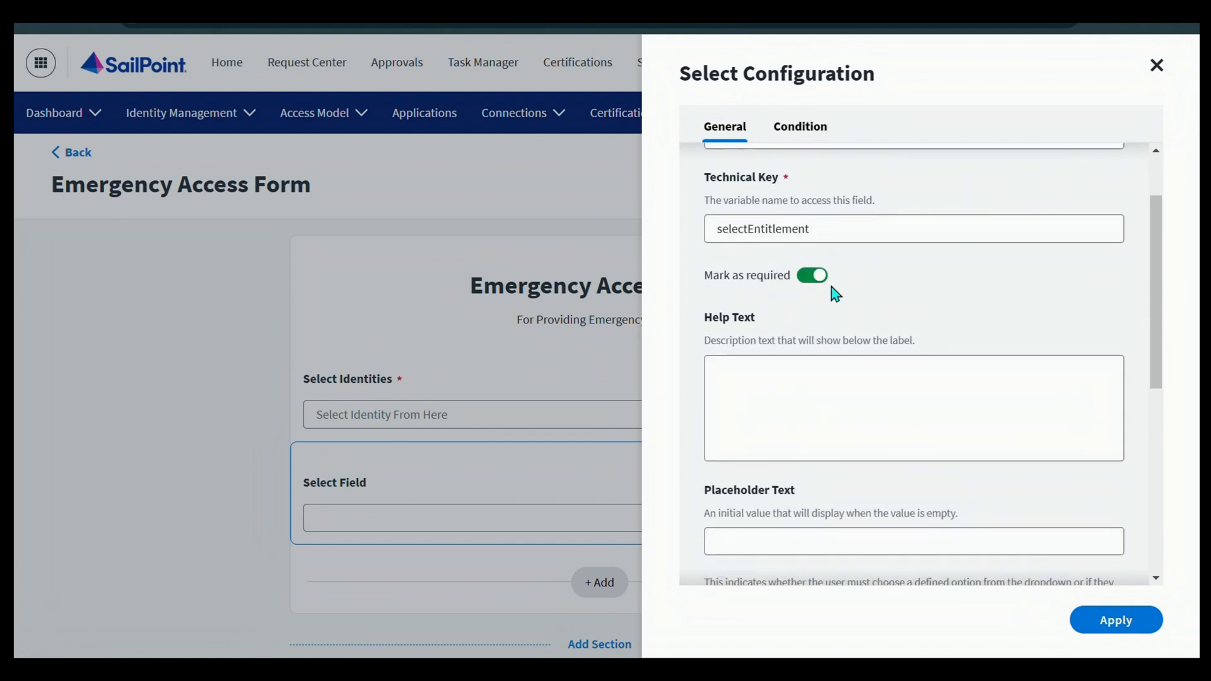
pyautogui.scroll(-2, 831, 286)
pyautogui.click(777, 374)
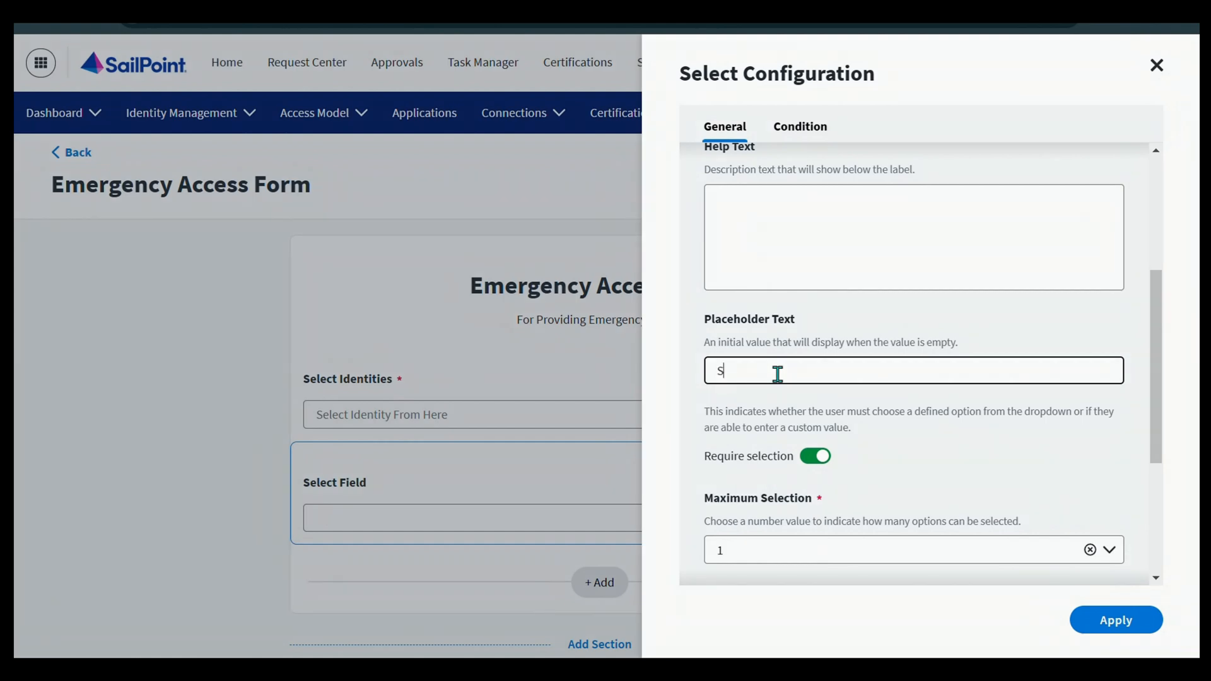
pyautogui.write('Select Entitlement to Provision')
pyautogui.press('BackSpace')
pyautogui.press('BackSpace')
pyautogui.write('ion')
# - Set the Select Entitlement field's option type to Predefined with Entitlements as values, and apply the configuration
pyautogui.scroll(-4, 777, 374)
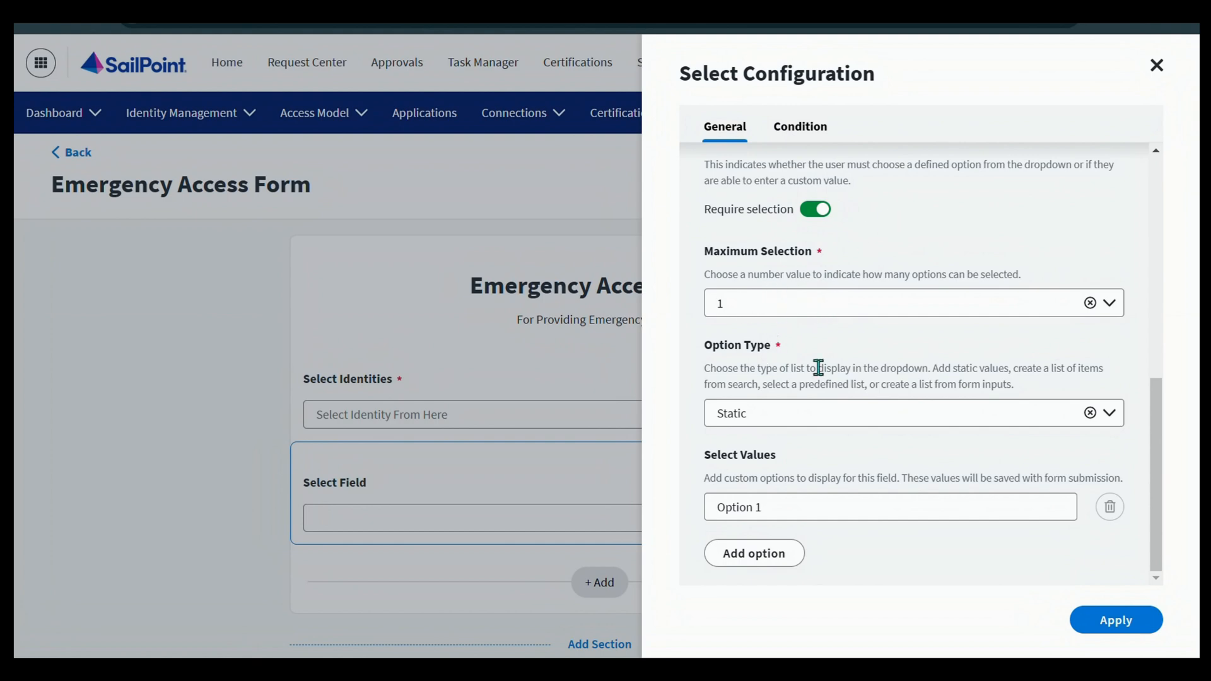
pyautogui.click(780, 410)
pyautogui.click(765, 449)
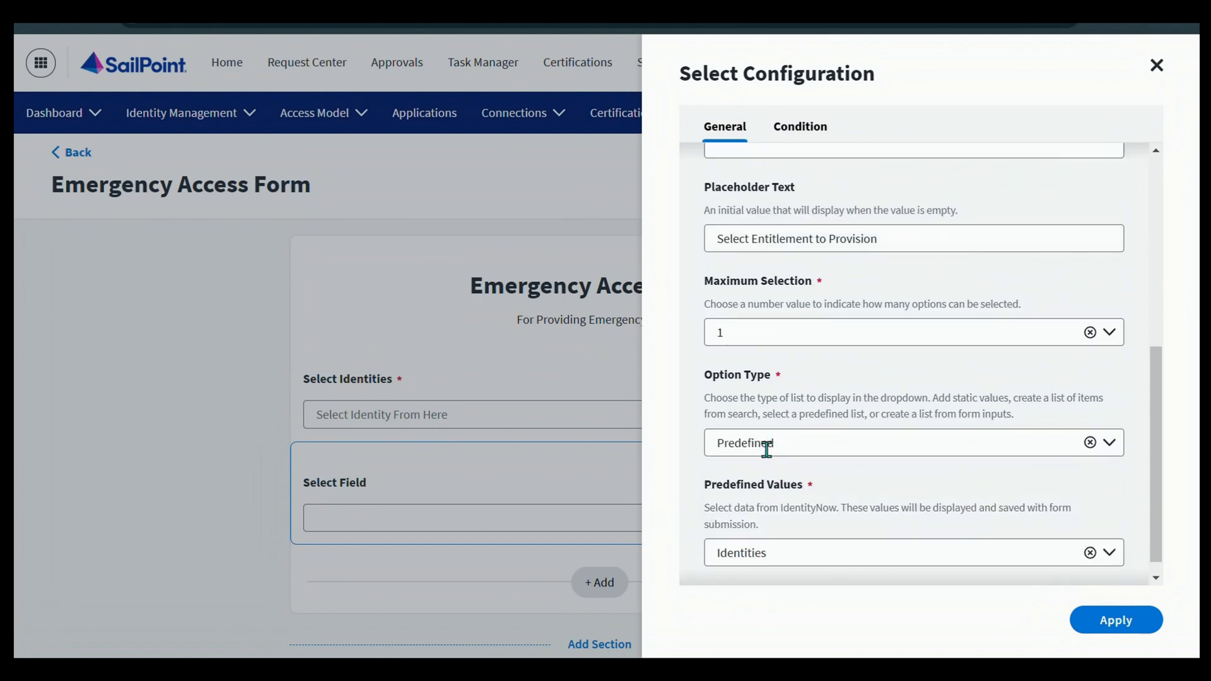
pyautogui.scroll(-1, 789, 491)
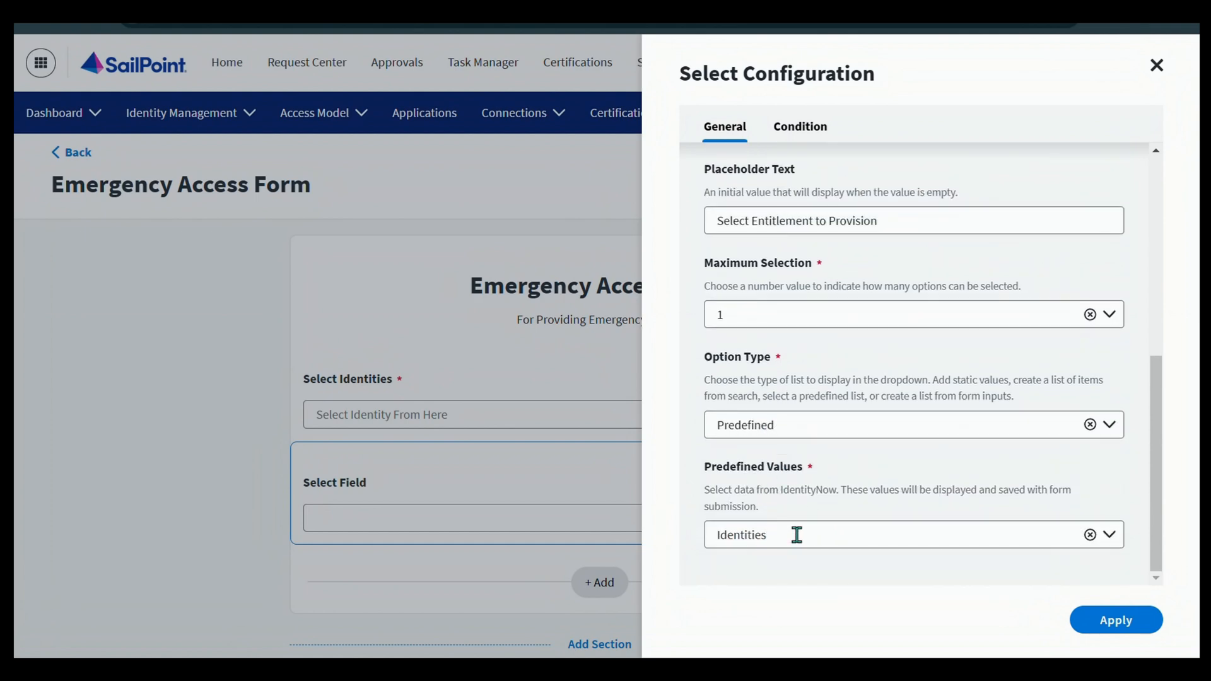
pyautogui.click(797, 535)
pyautogui.click(784, 389)
pyautogui.click(1117, 626)
pyautogui.click(1157, 66)
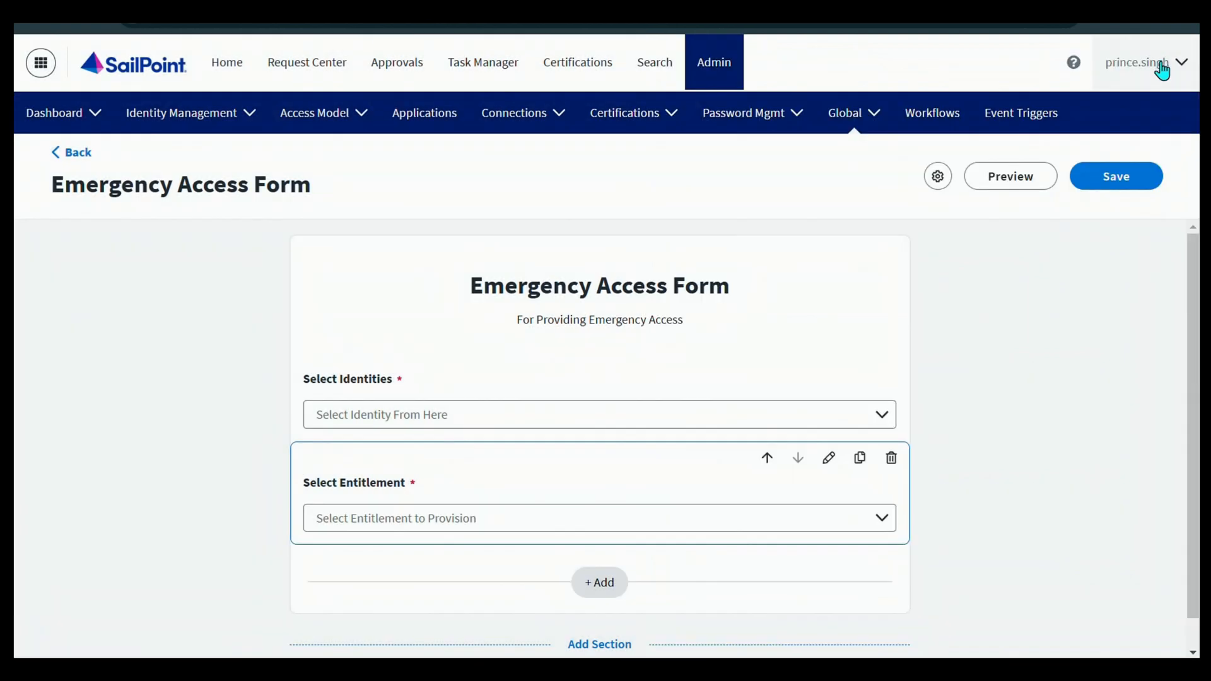
# - Preview the form and fill it in with a test identity and the VPN entitlement
pyautogui.scroll(-1, 797, 351)
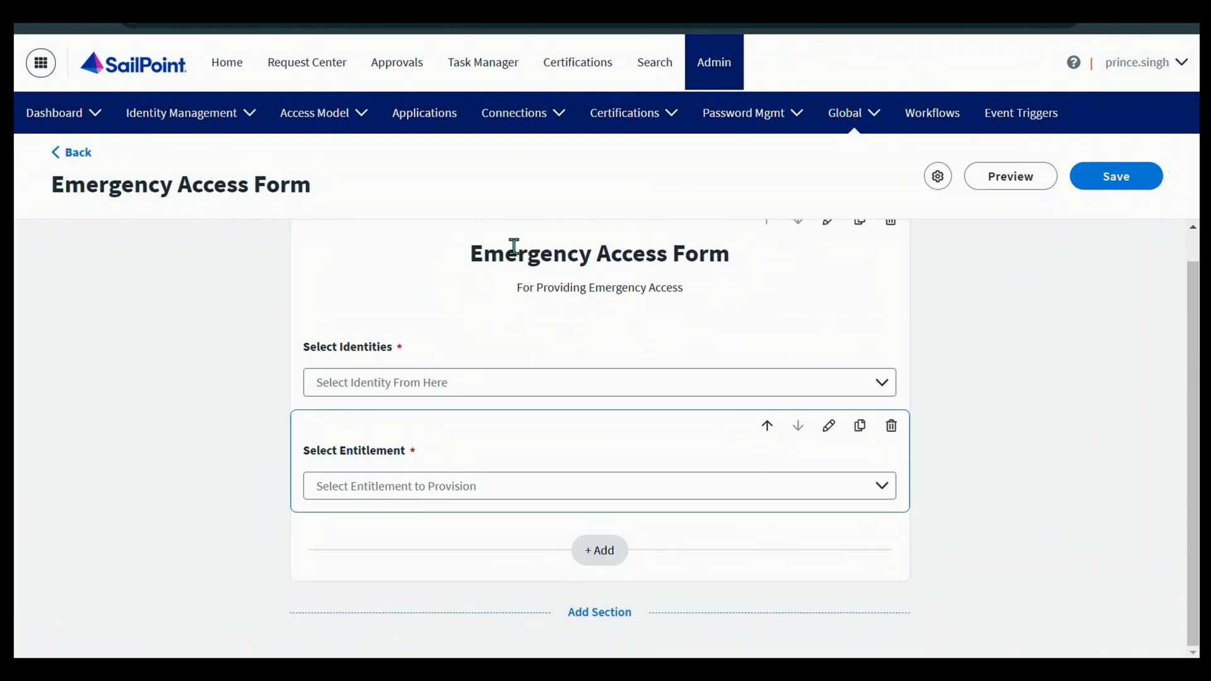
pyautogui.scroll(1, 584, 355)
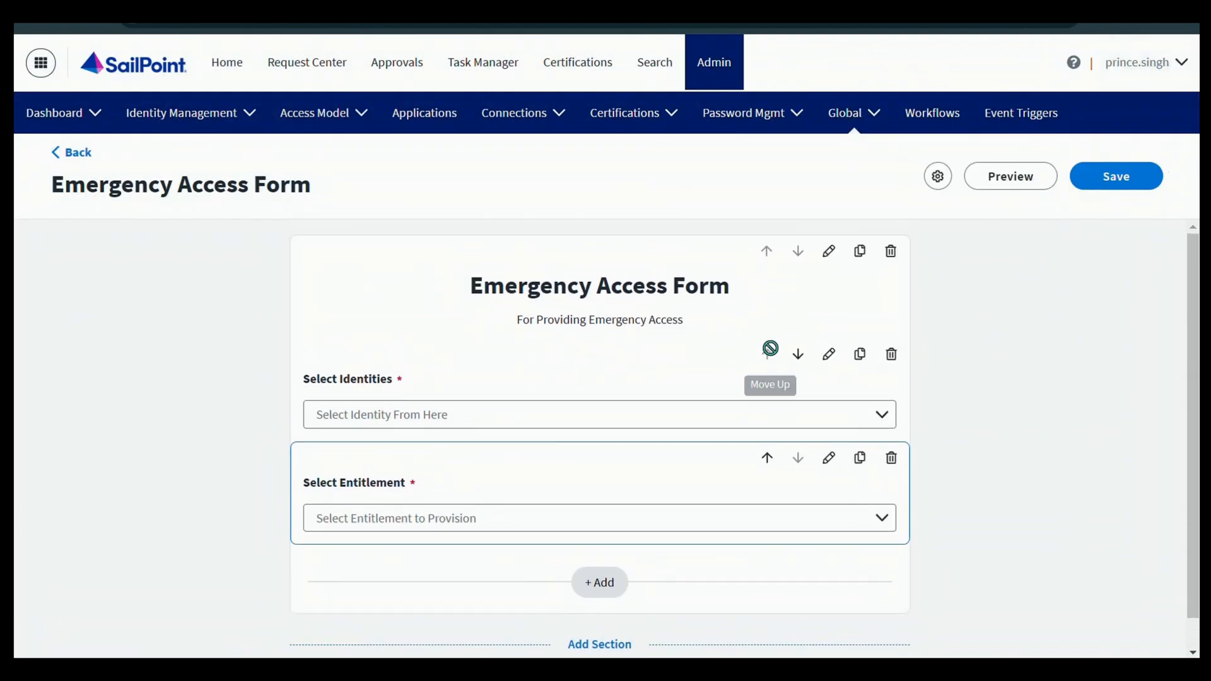
pyautogui.click(1008, 178)
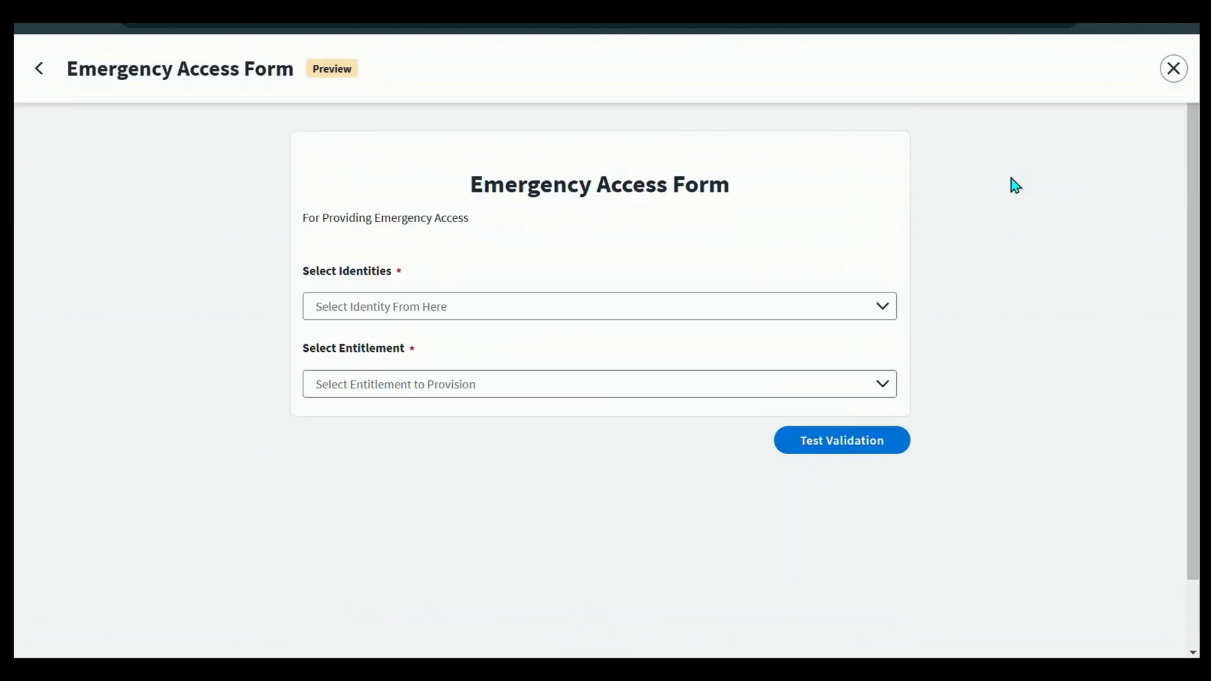
pyautogui.click(500, 297)
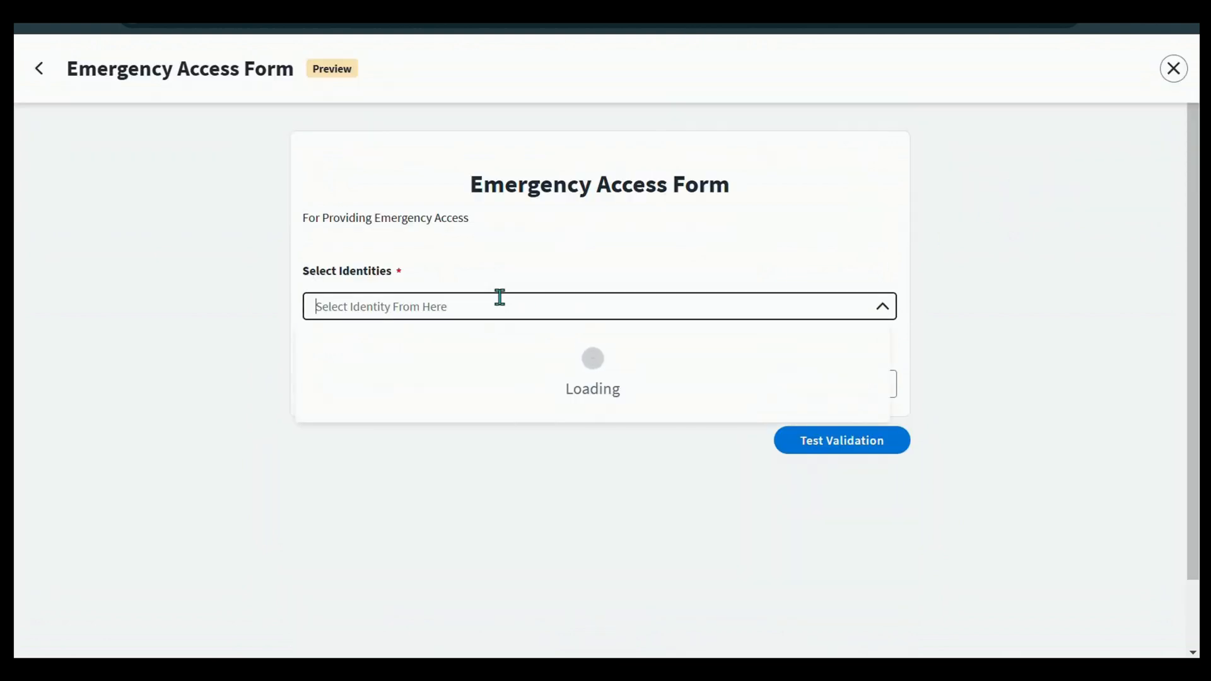
pyautogui.write('sam')
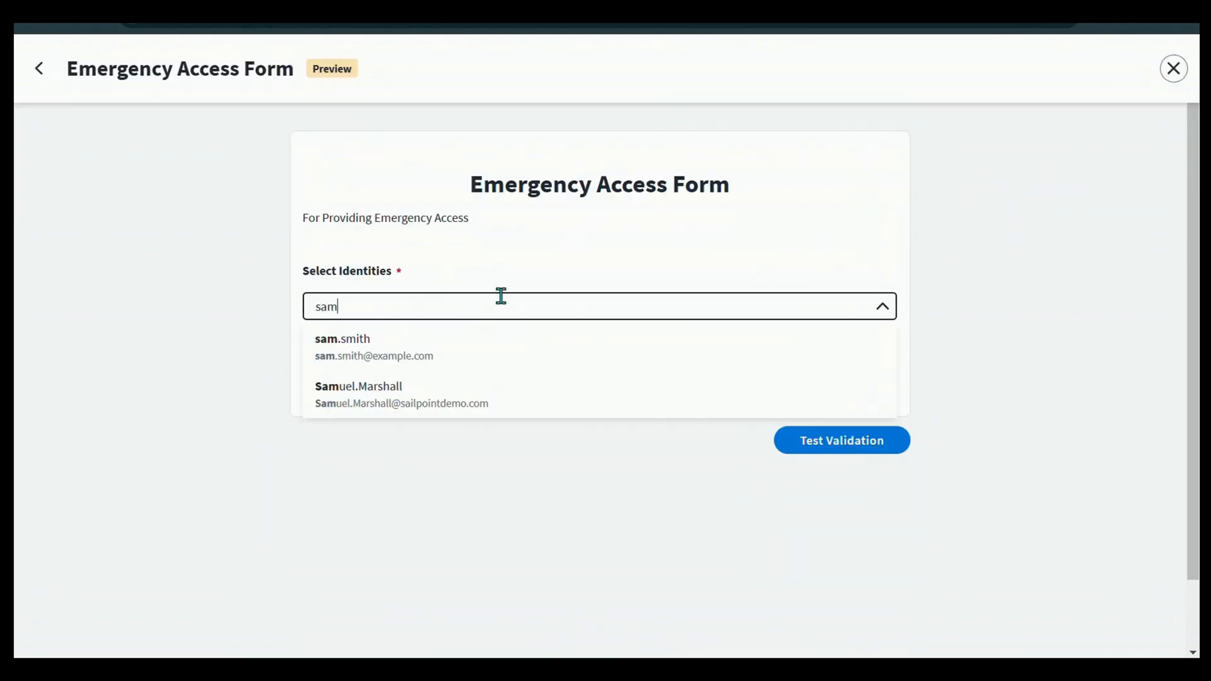
pyautogui.click(421, 358)
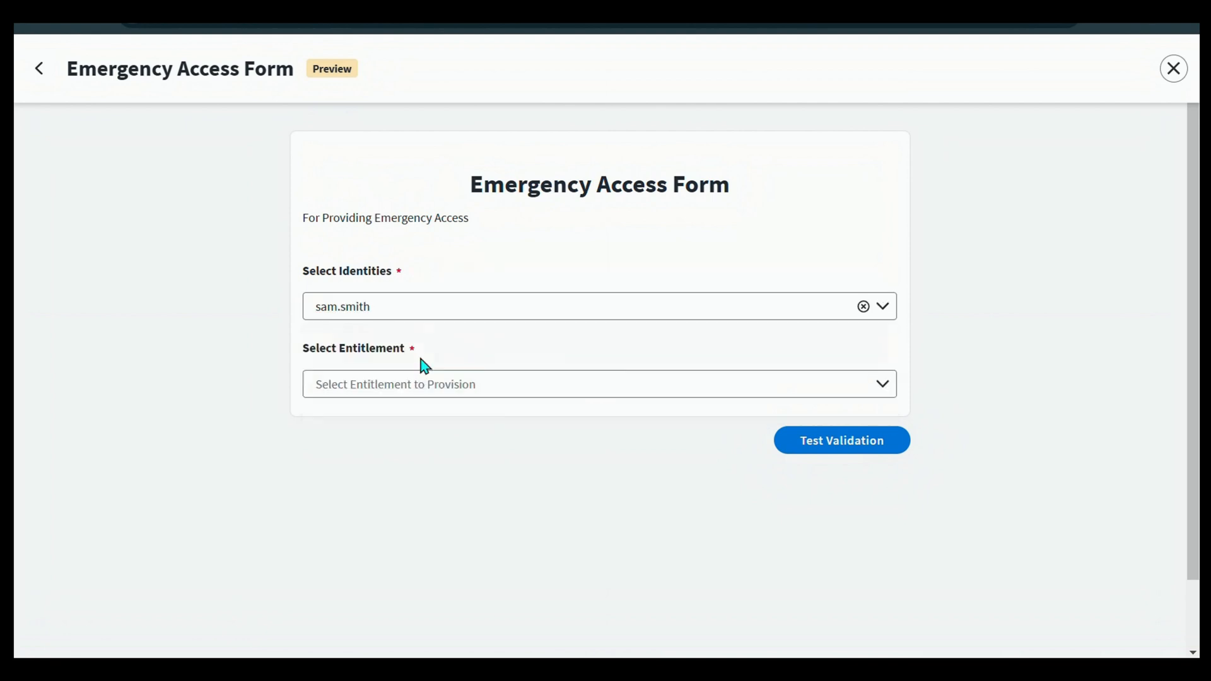
pyautogui.click(465, 385)
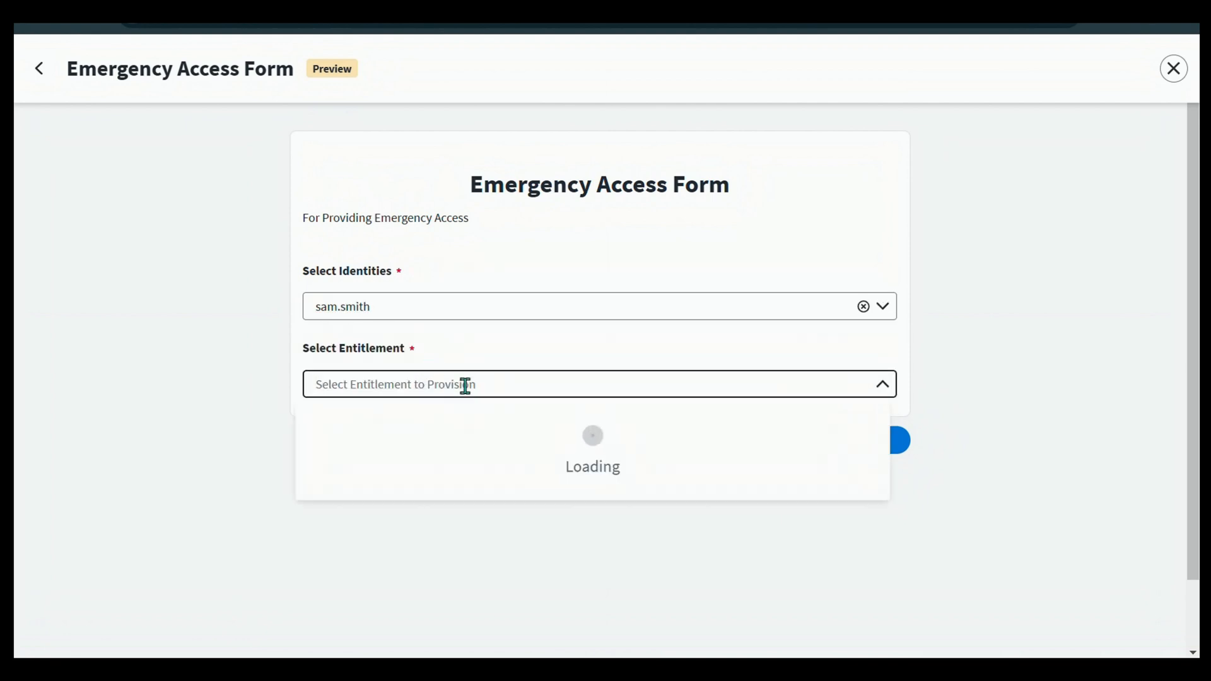
pyautogui.write('vpn')
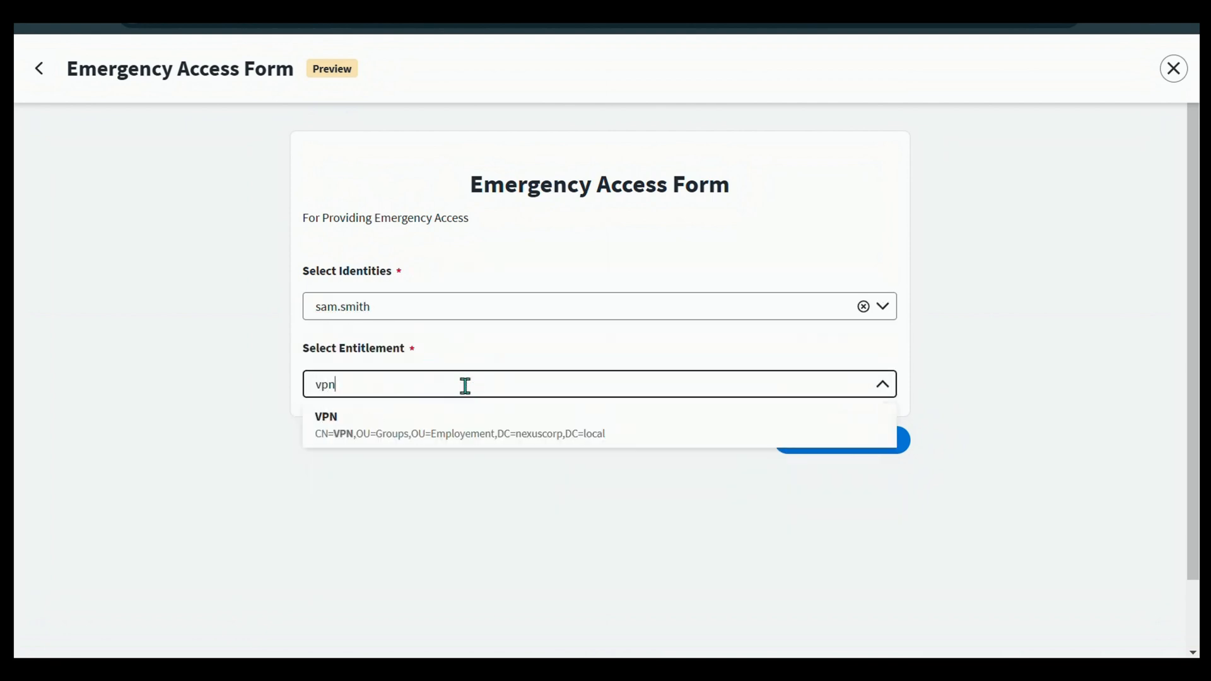
pyautogui.click(421, 427)
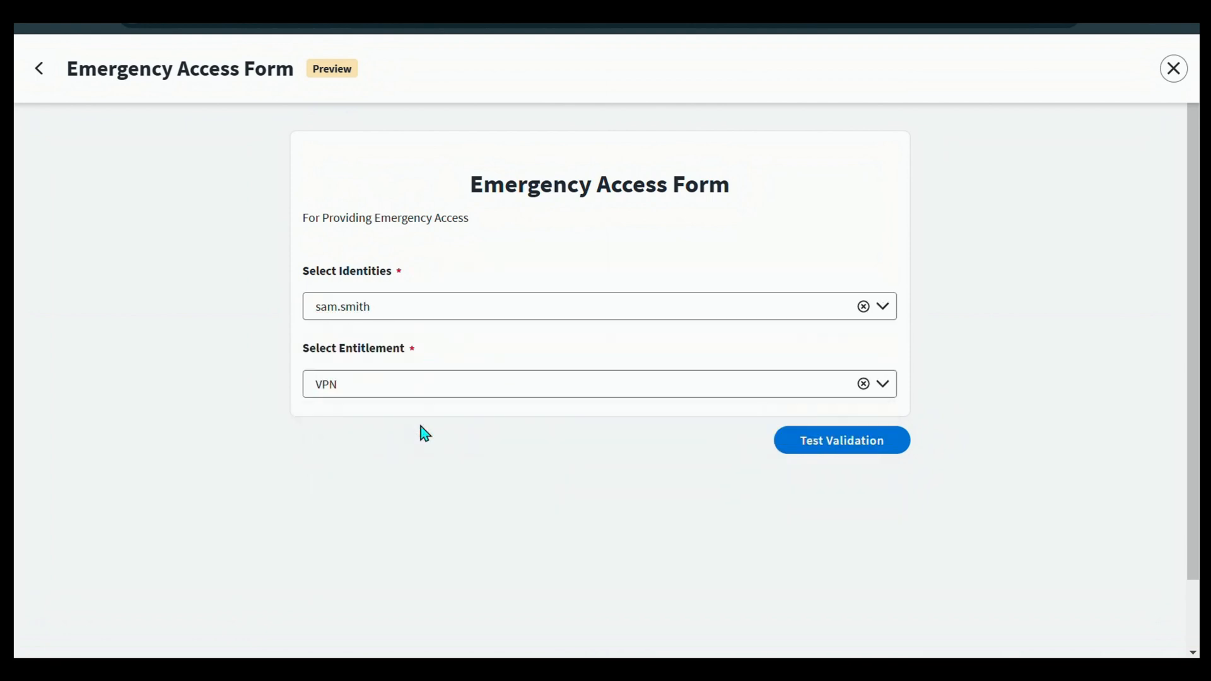
# - Test the validation of the filled-in form and close the preview
pyautogui.click(824, 449)
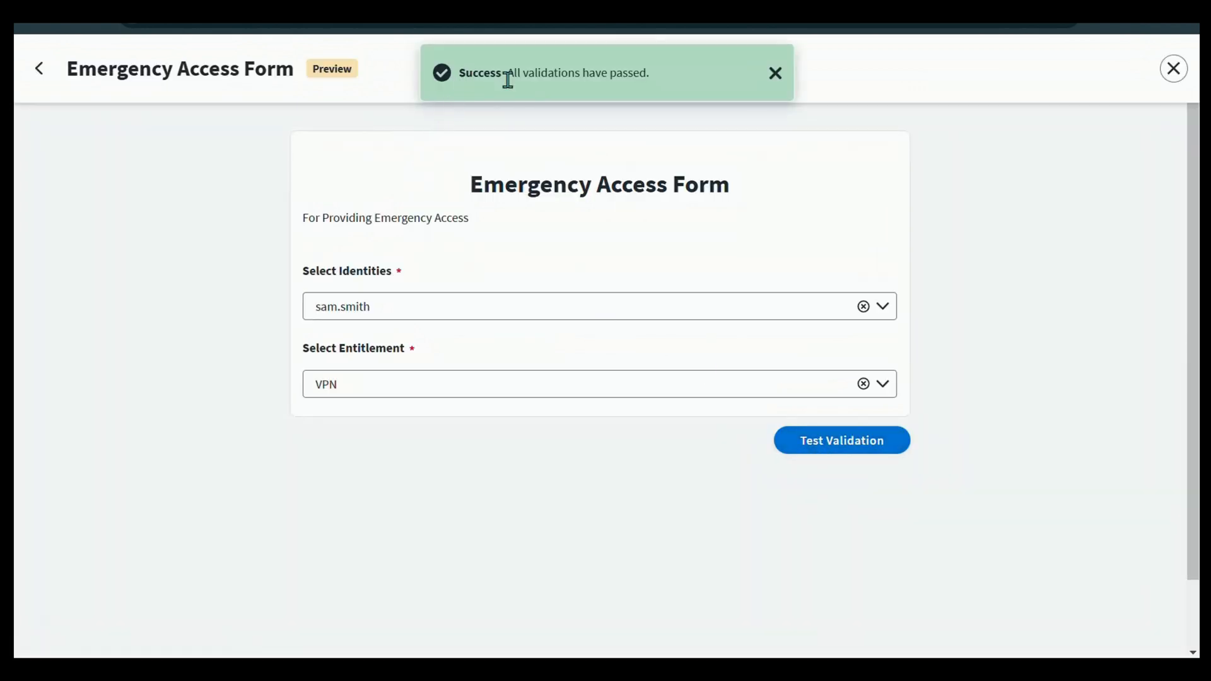
pyautogui.click(776, 73)
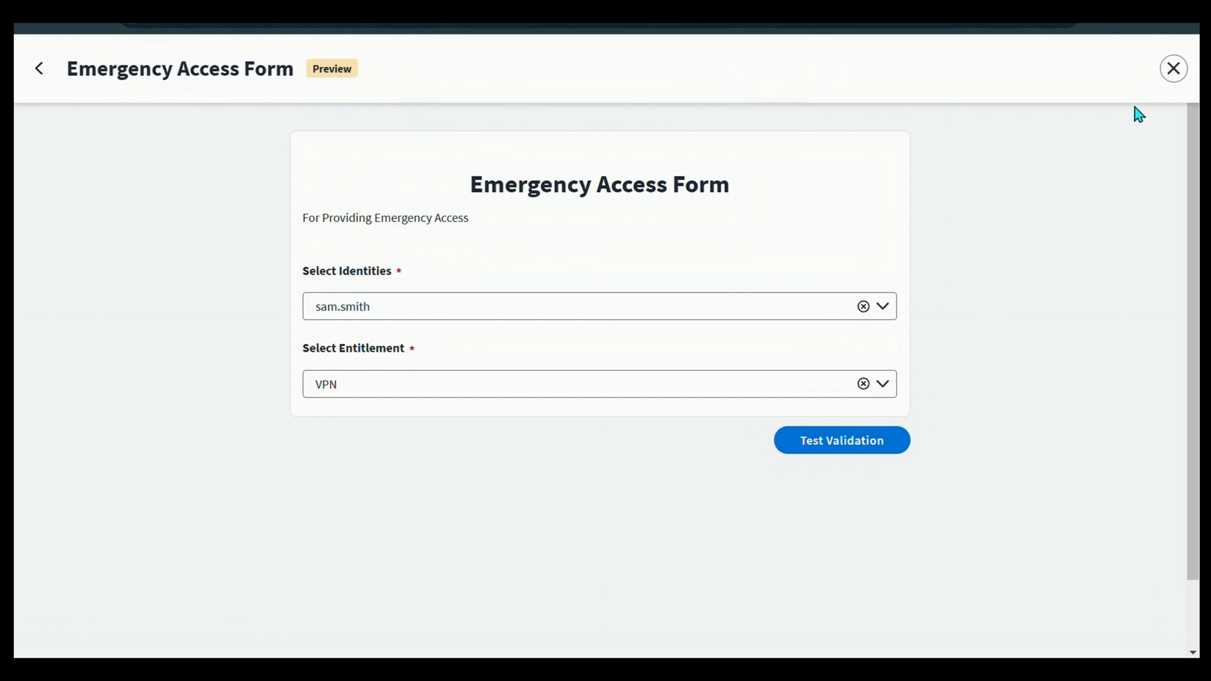
pyautogui.click(1174, 68)
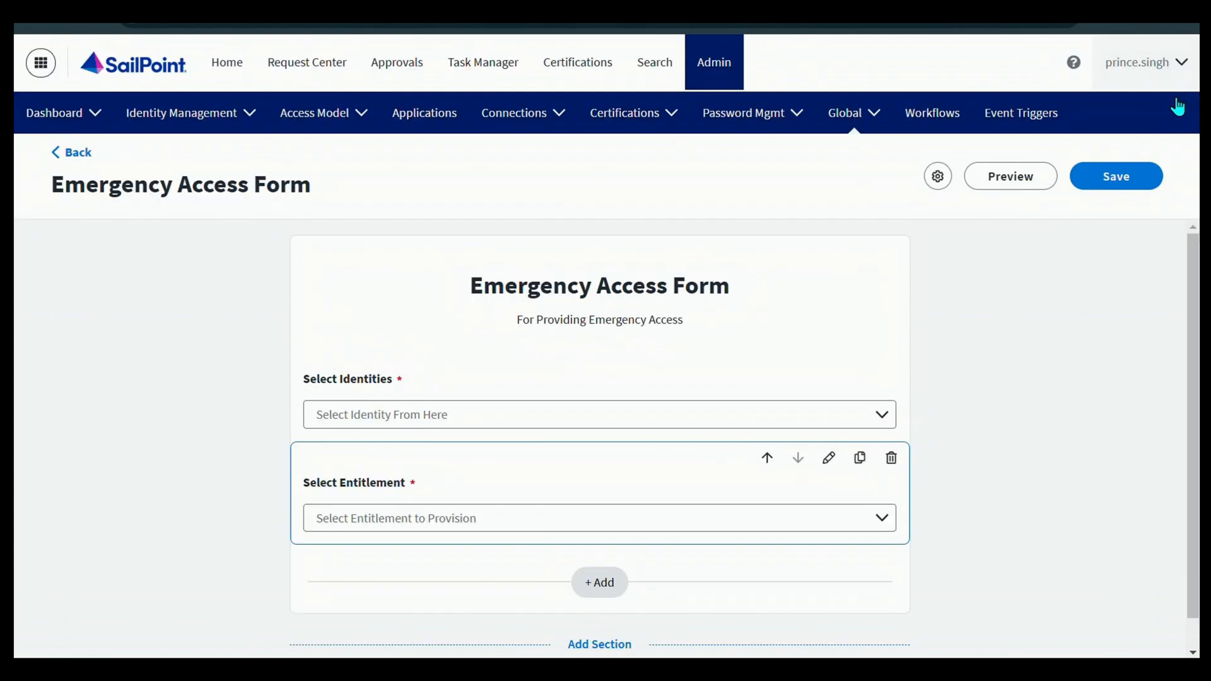
# - Save the Emergency Access Form
pyautogui.scroll(-1, 933, 303)
pyautogui.click(1104, 179)
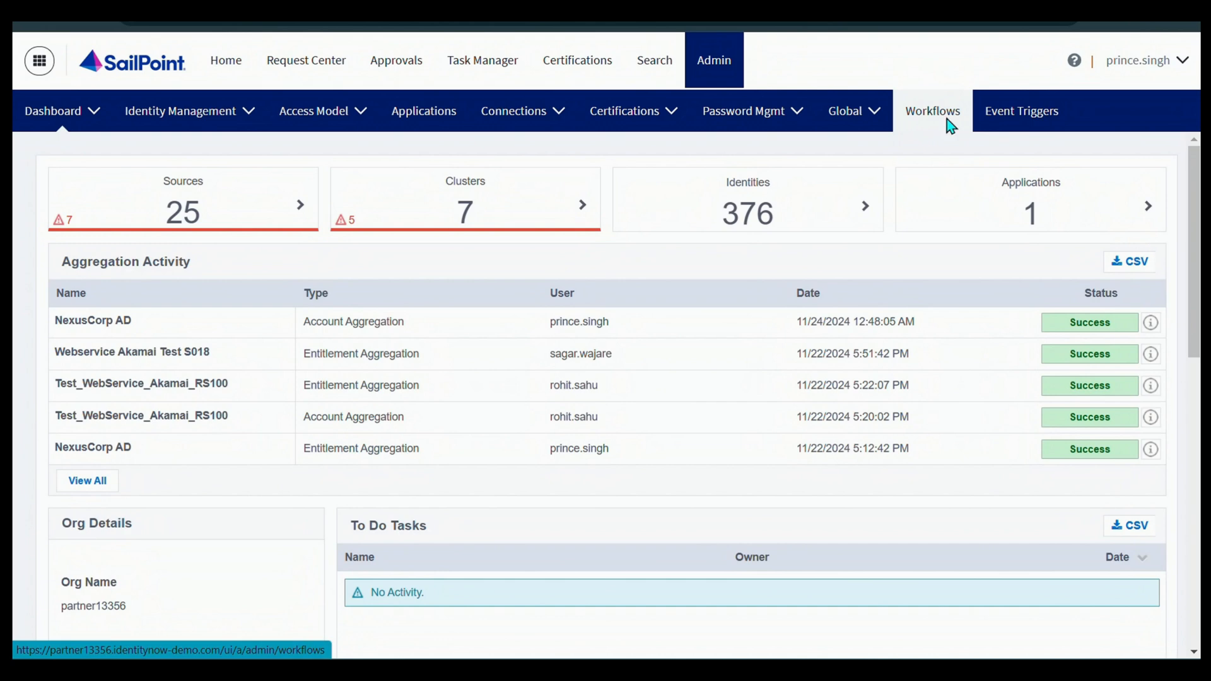
# - Start a new blank workflow with the Workflow Builder
pyautogui.click(893, 129)
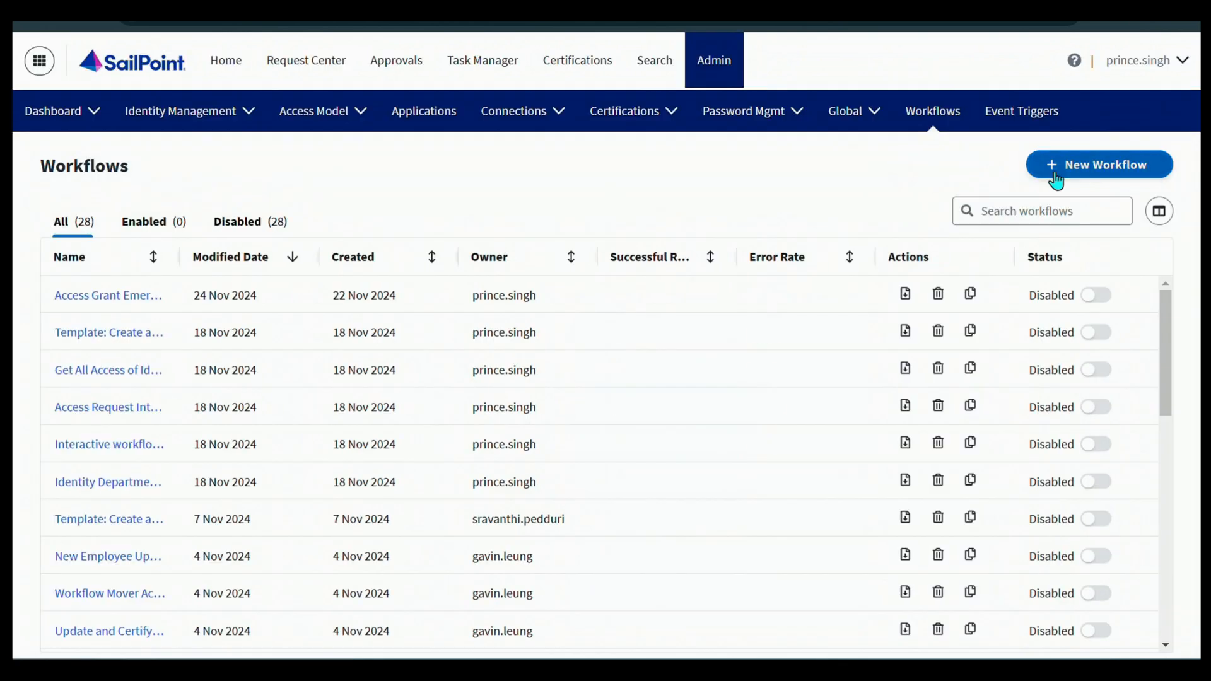
pyautogui.click(1094, 169)
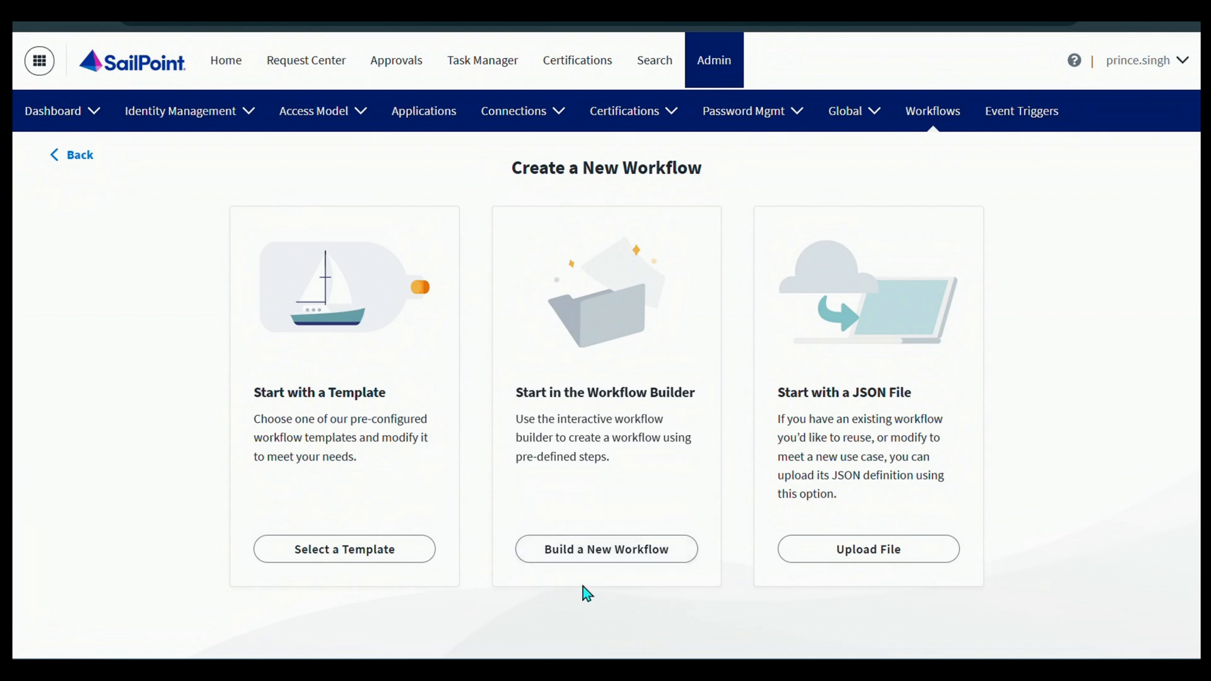
pyautogui.click(604, 558)
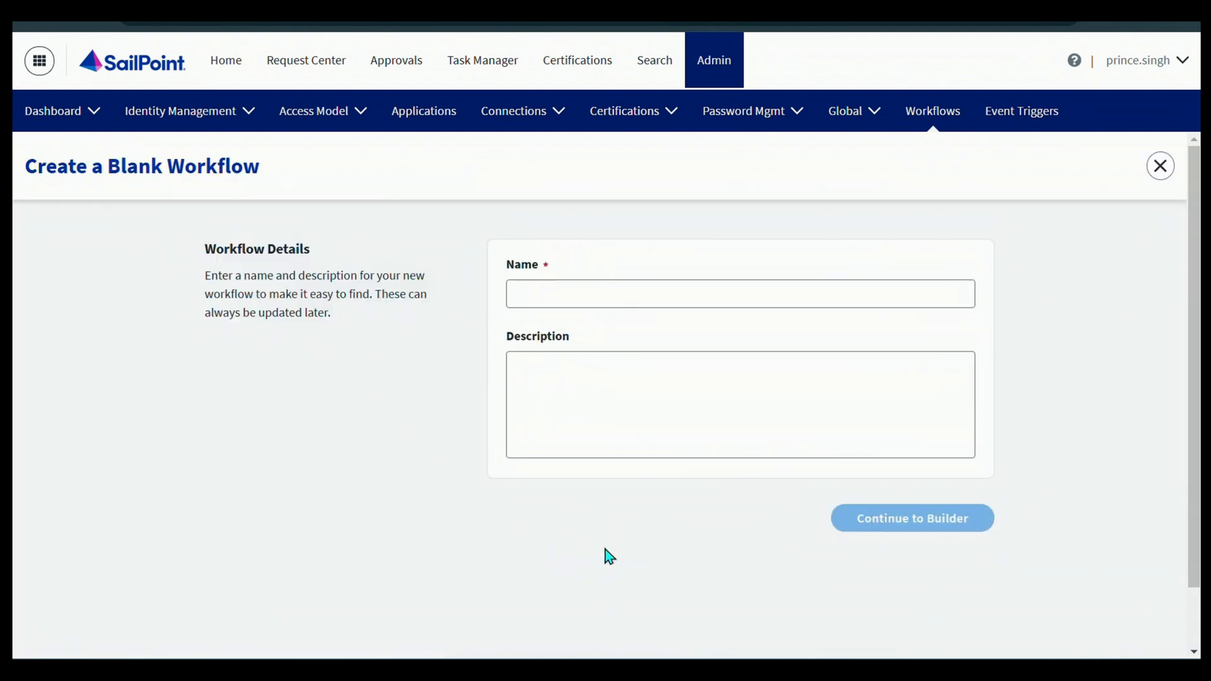
# - Name the workflow "Emergency Access Provider", describe it as "For providing Emergency Access", and continue to the builder
pyautogui.click(544, 288)
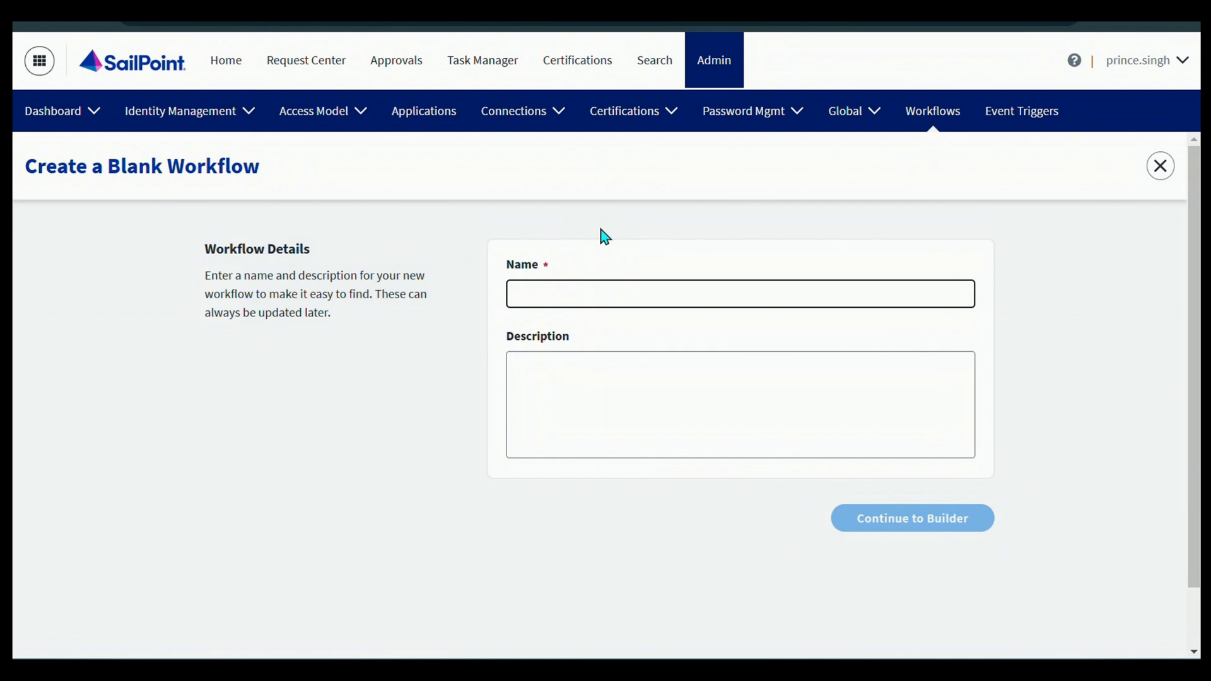
pyautogui.write('Emergency')
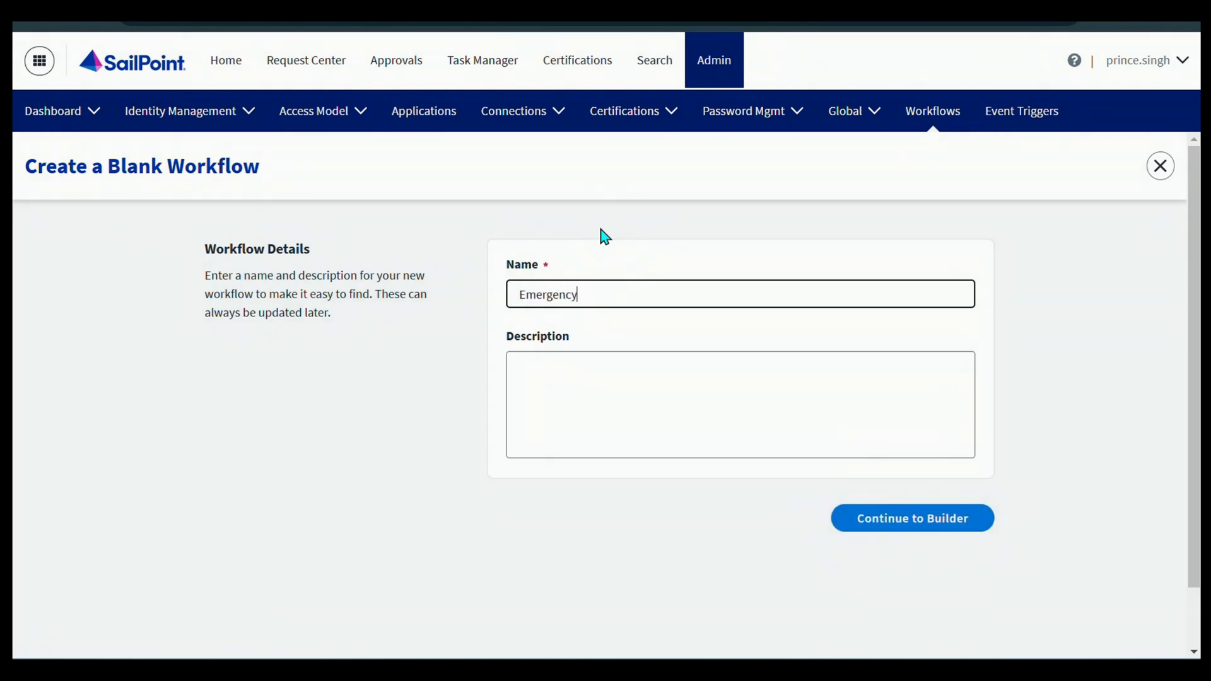
pyautogui.write(' Access Provider')
pyautogui.press('Tab')
pyautogui.write('F')
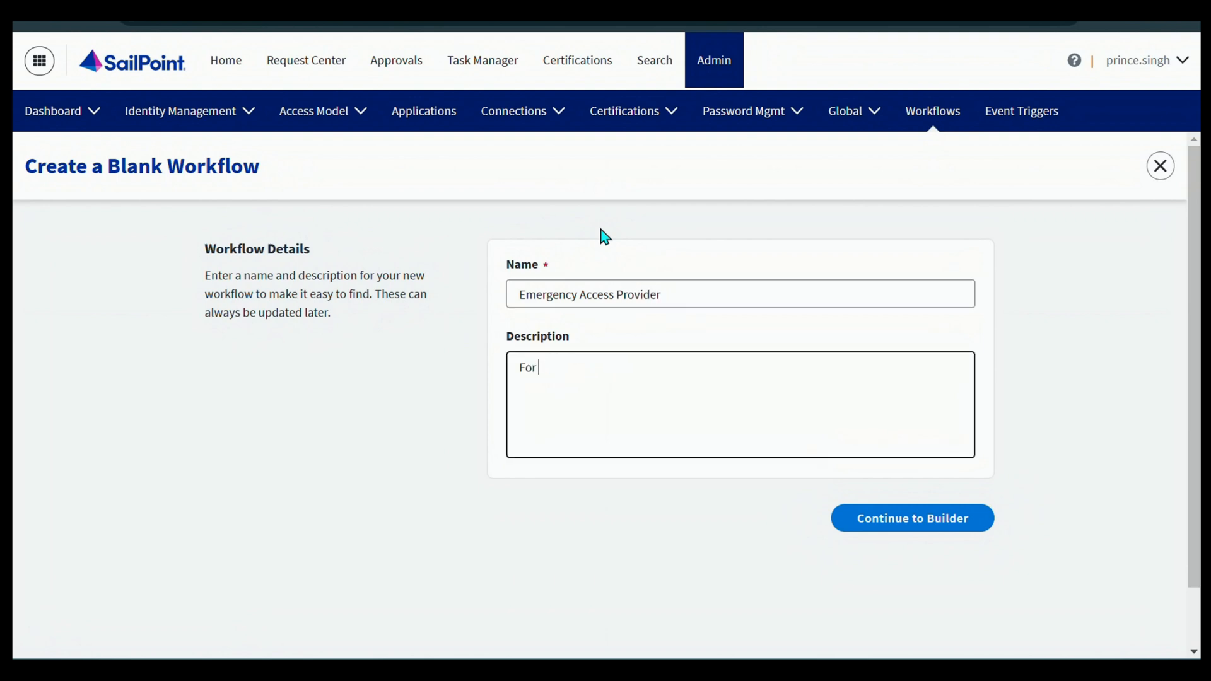
pyautogui.write('or providing Emergency Access')
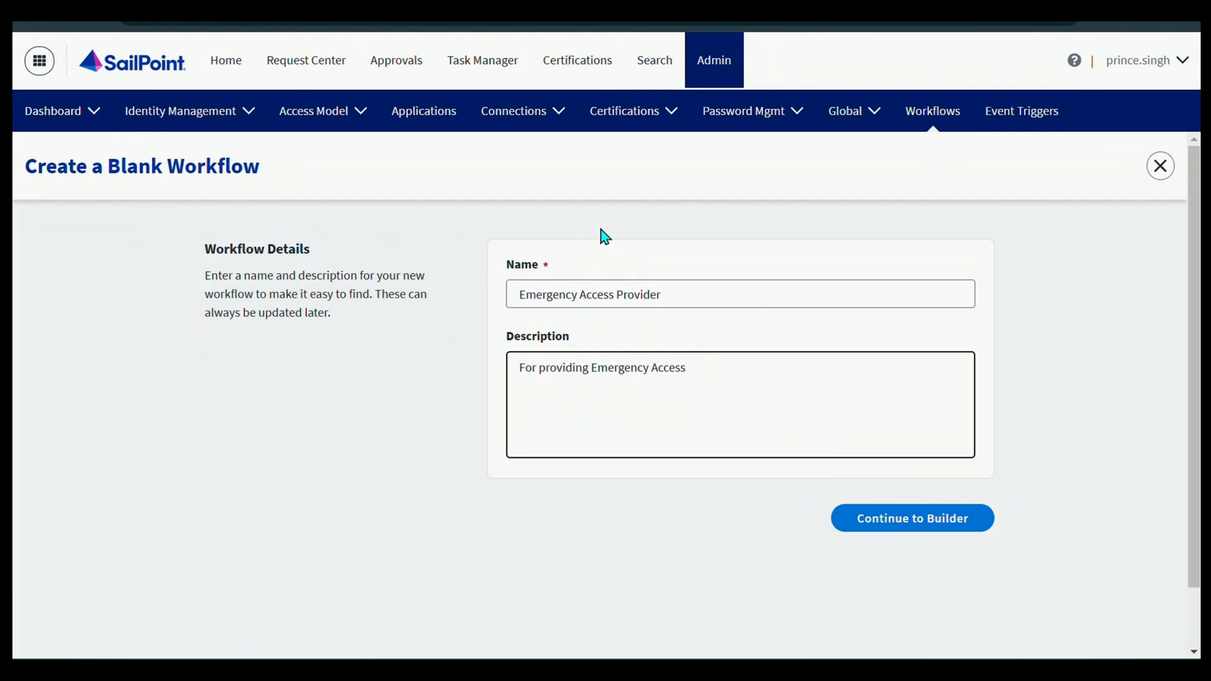
pyautogui.click(891, 518)
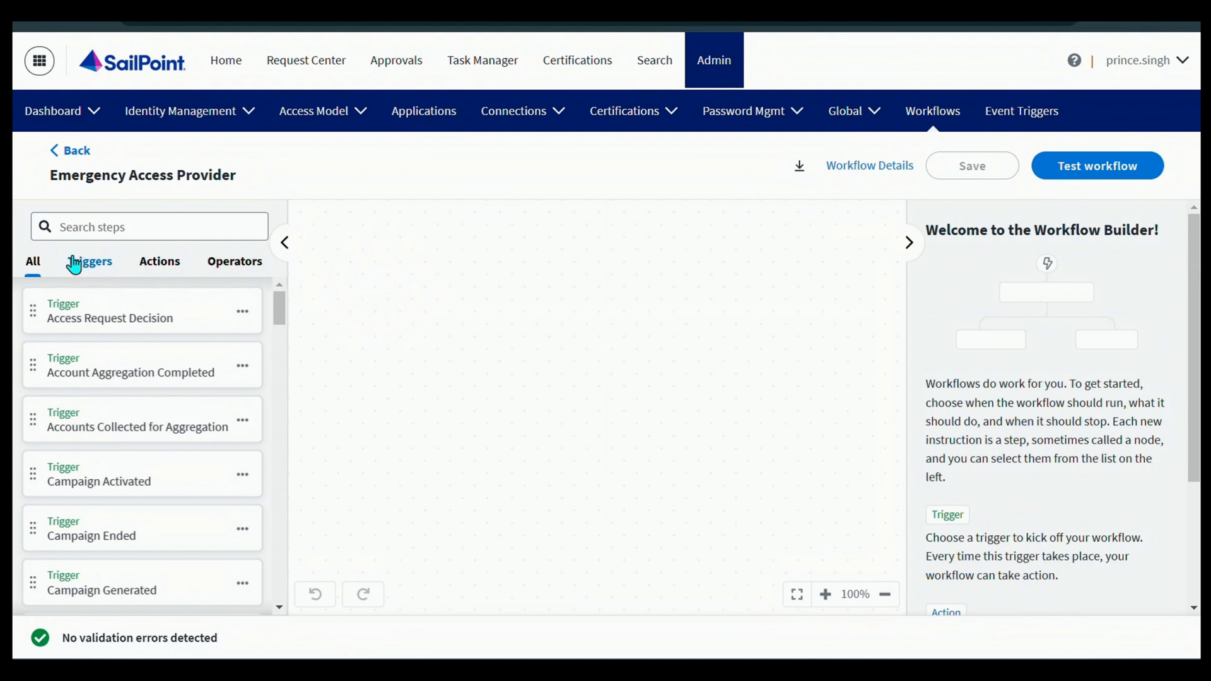
# - Examine the available triggers, actions and operators, and the workflow's validation status
pyautogui.click(102, 261)
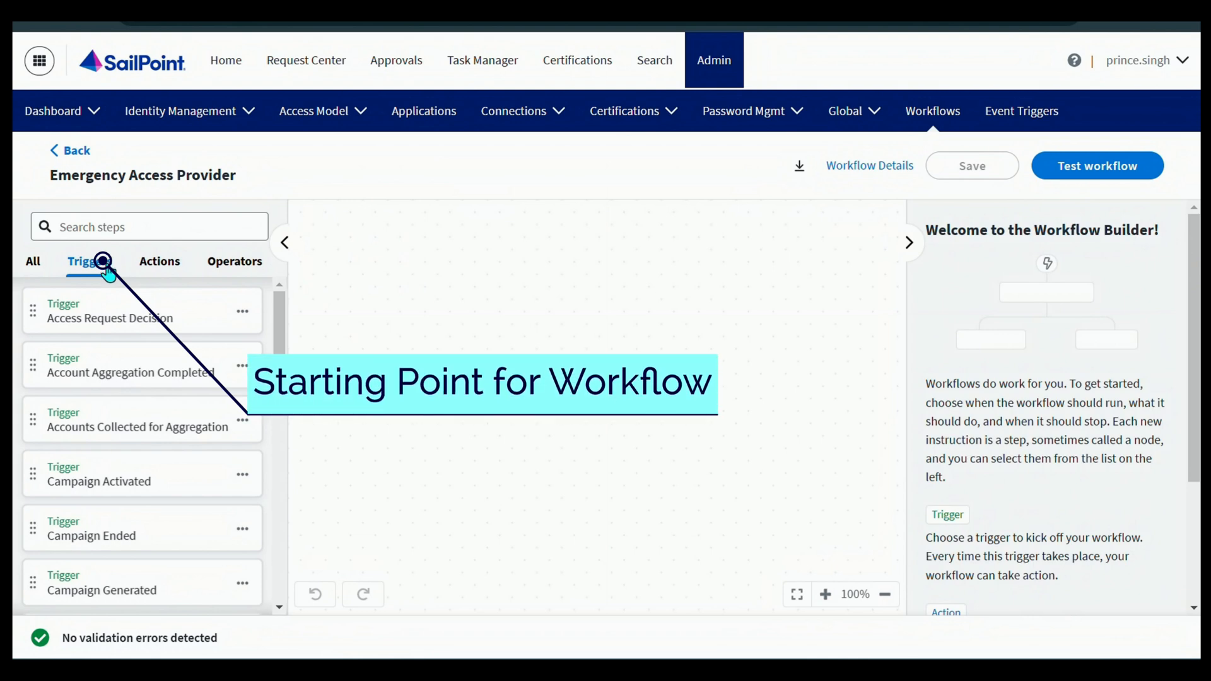
pyautogui.click(150, 268)
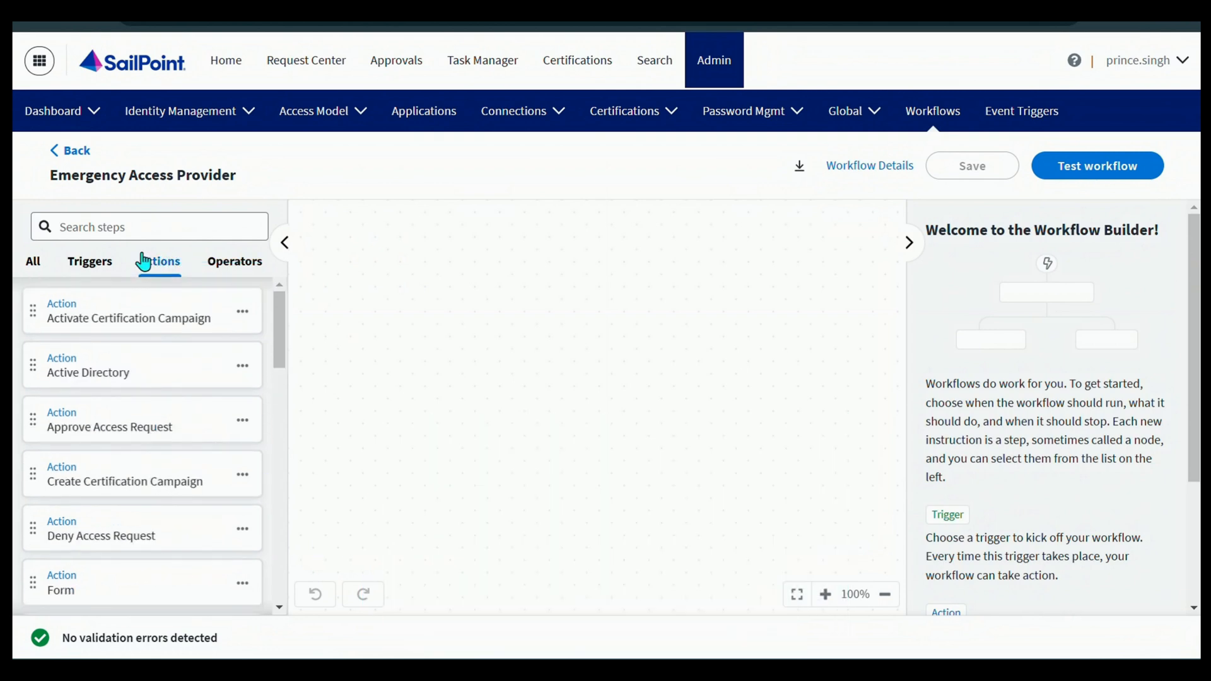
pyautogui.scroll(-2, 138, 379)
pyautogui.scroll(2, 135, 311)
pyautogui.click(228, 270)
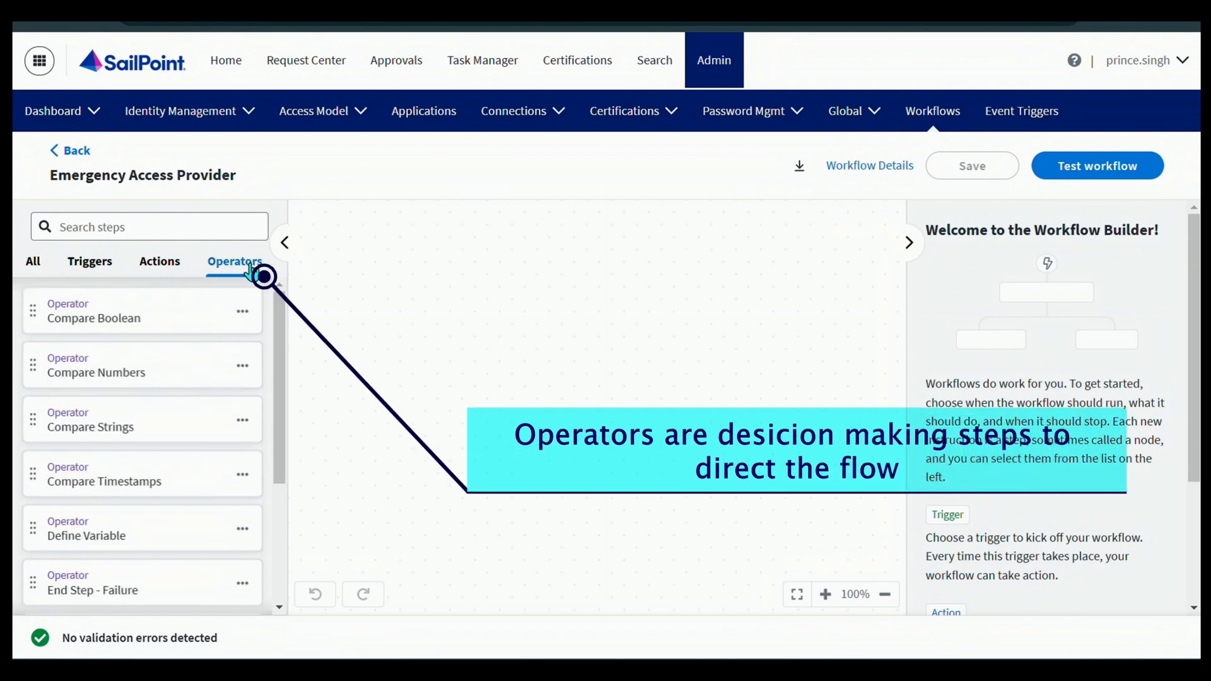
pyautogui.scroll(-2, 167, 435)
pyautogui.scroll(2, 183, 416)
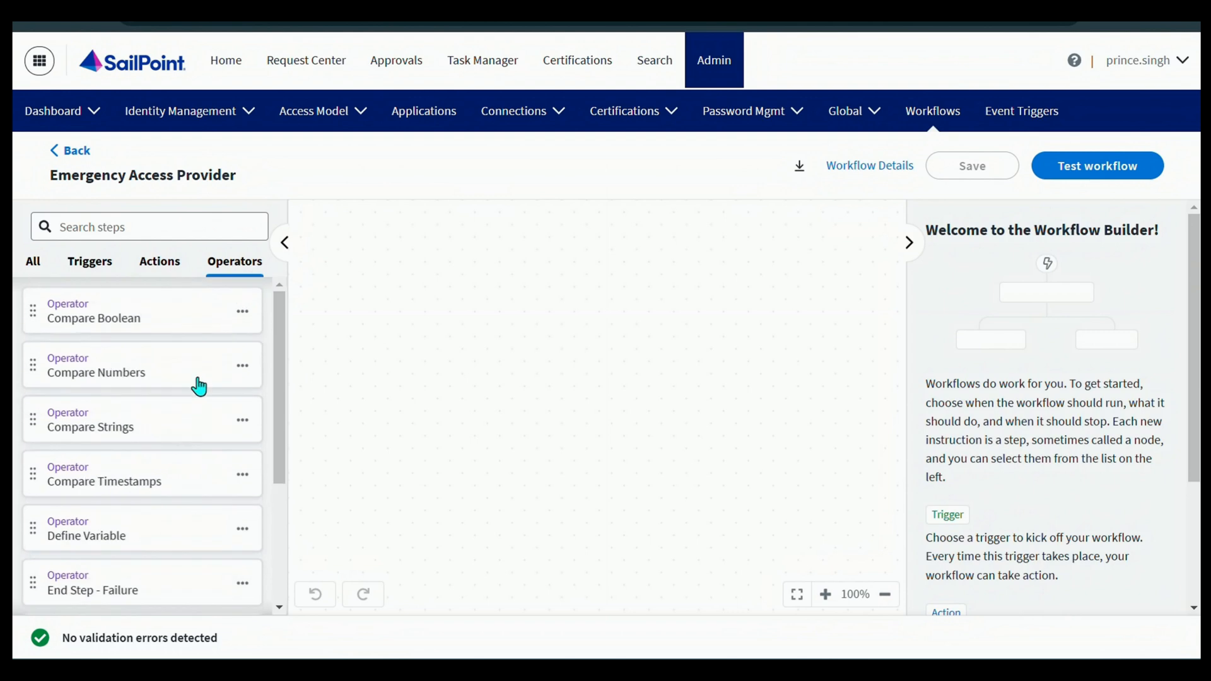
pyautogui.click(154, 271)
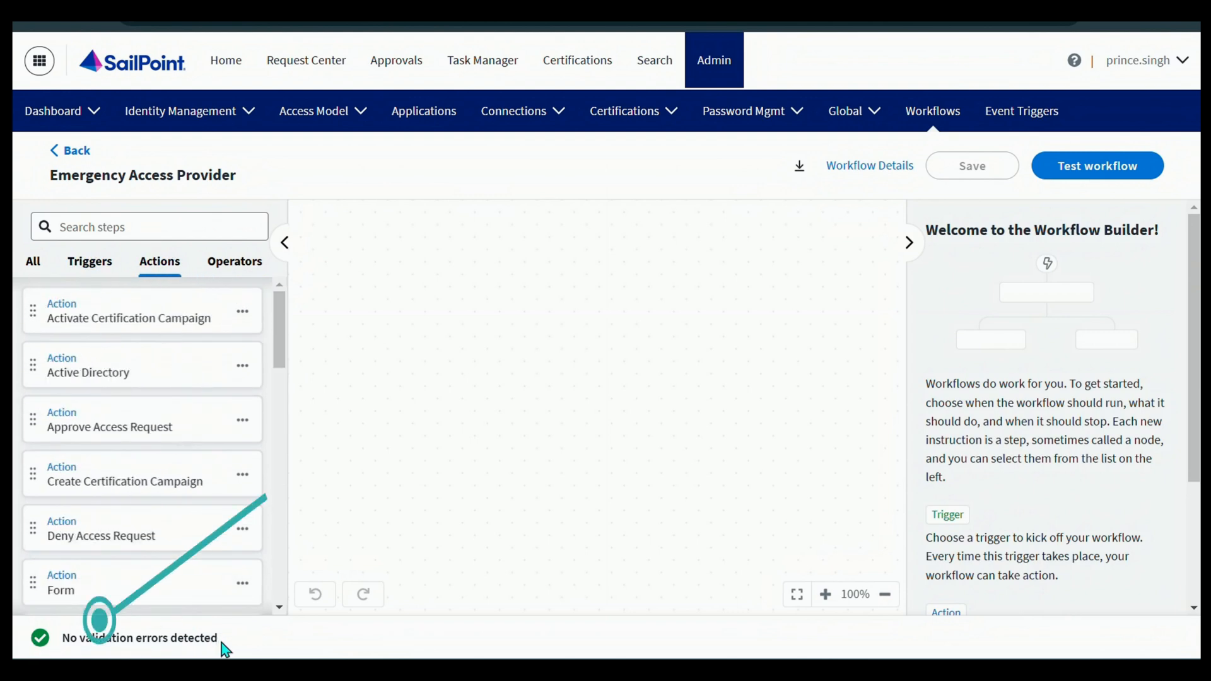
pyautogui.moveTo(220, 644); pyautogui.dragTo(71, 639)
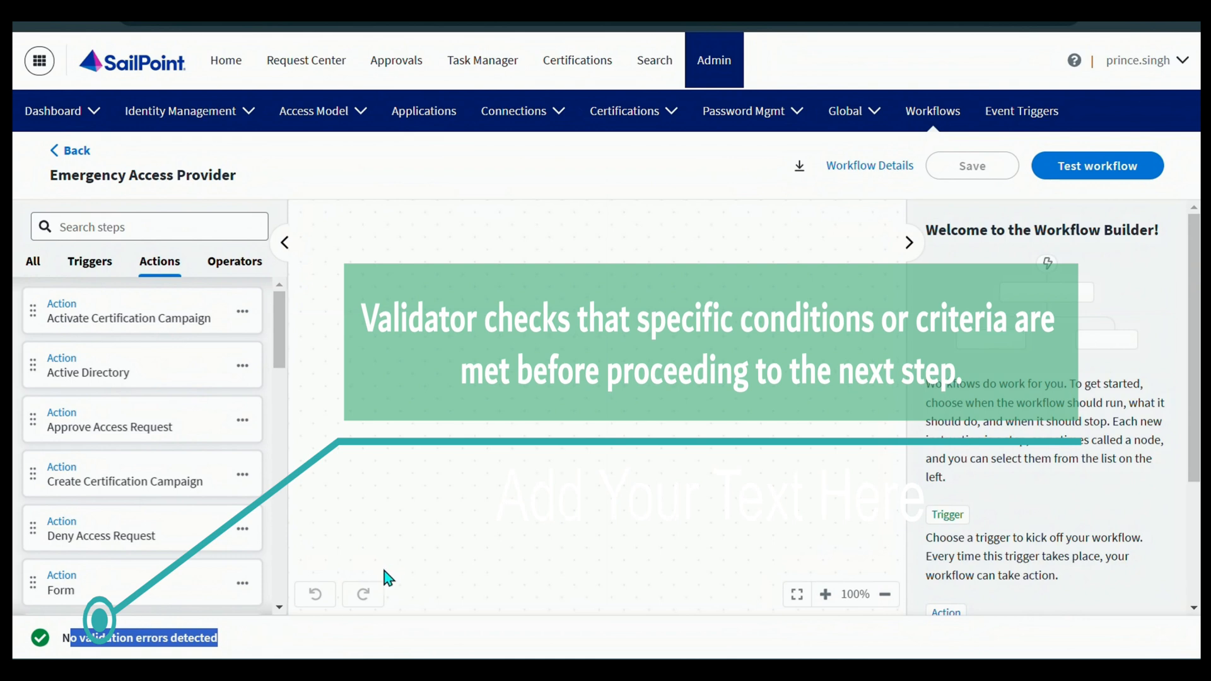
pyautogui.click(276, 638)
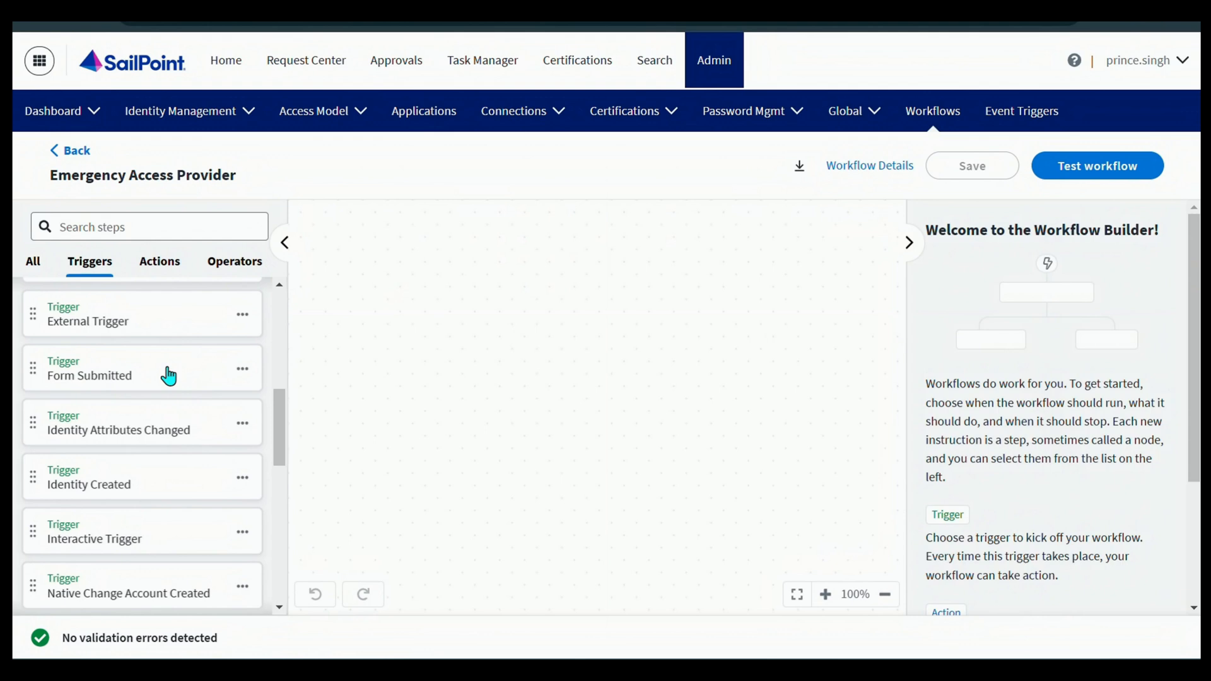
# - Add an Interactive Trigger to the empty workflow canvas as the starting point
pyautogui.scroll(-1, 168, 376)
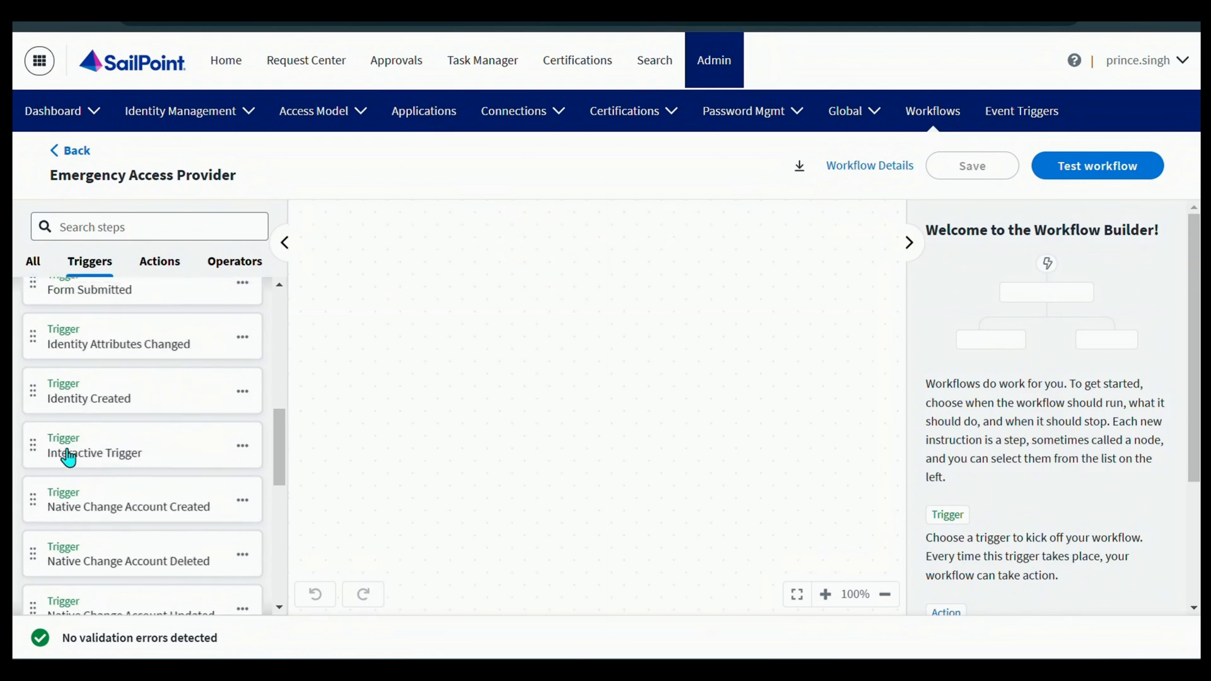
pyautogui.moveTo(76, 455); pyautogui.dragTo(422, 254)
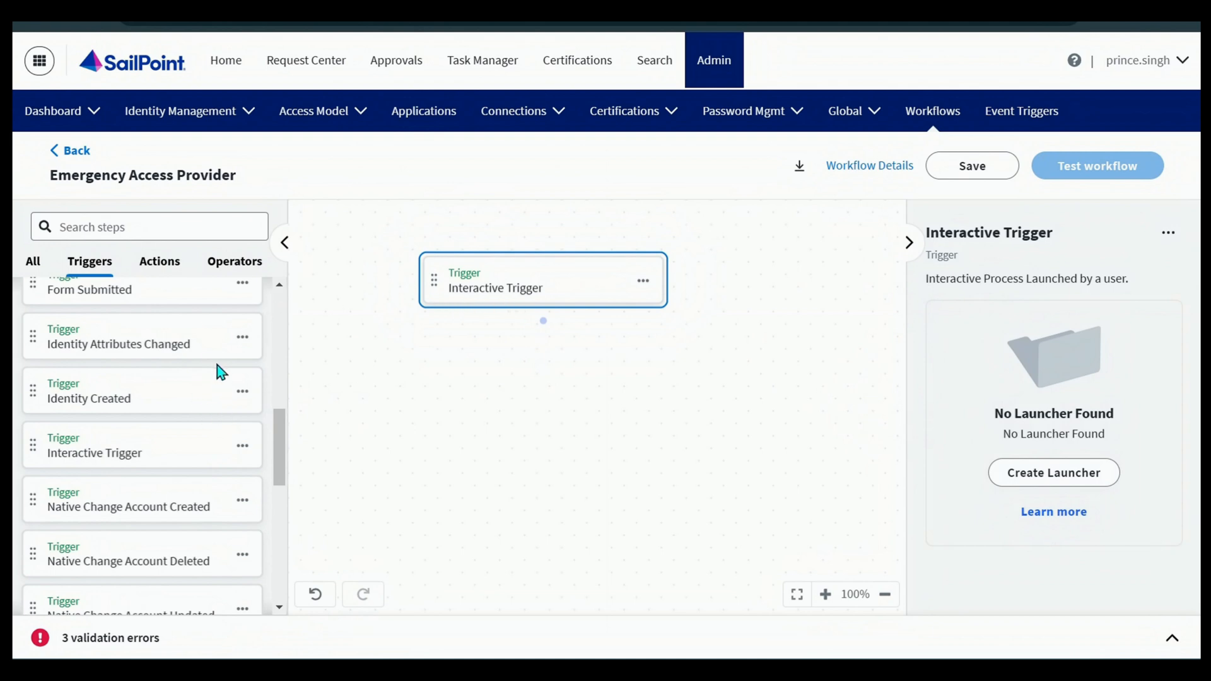
# - Add an Interactive Form action to the canvas and position it beneath the Interactive Trigger
pyautogui.scroll(4, 100, 460)
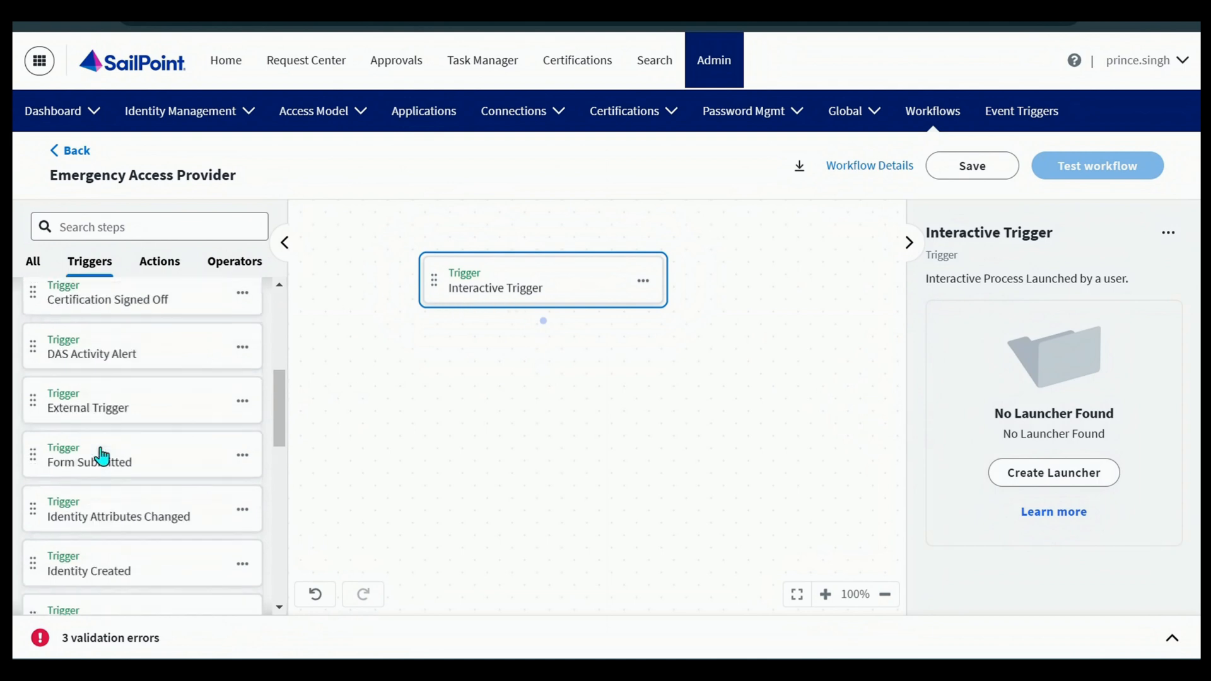
pyautogui.click(171, 268)
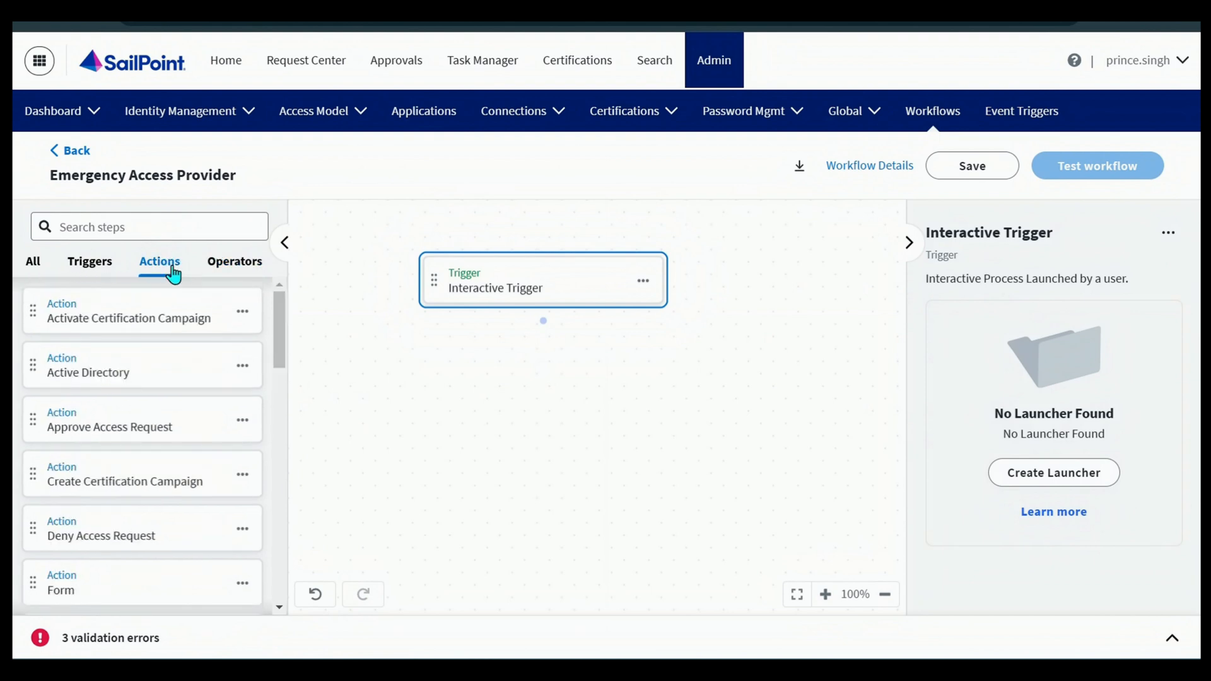
pyautogui.scroll(-3, 168, 360)
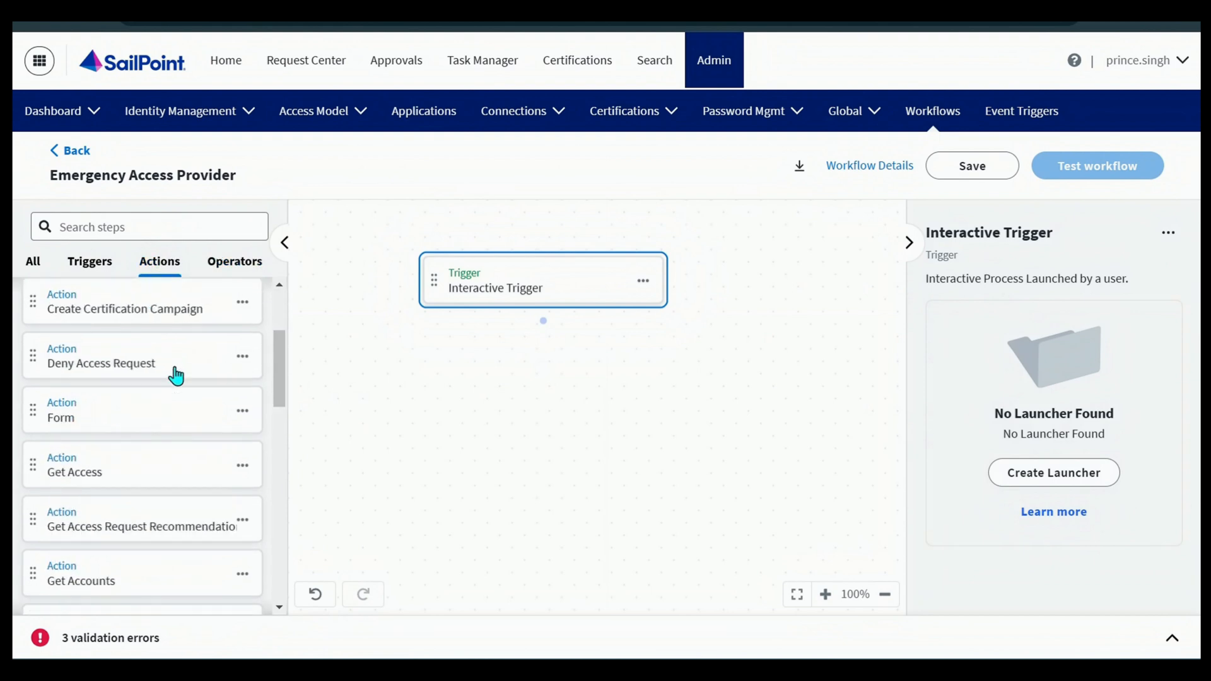
pyautogui.scroll(3, 177, 375)
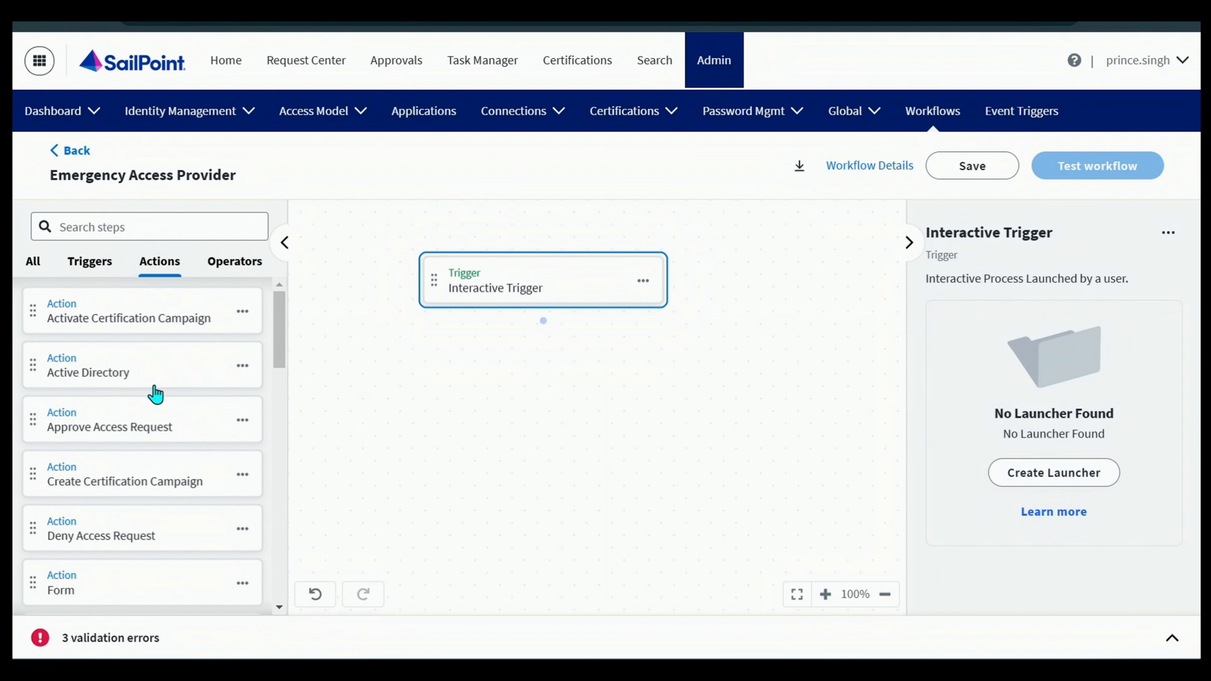
pyautogui.scroll(-3, 189, 372)
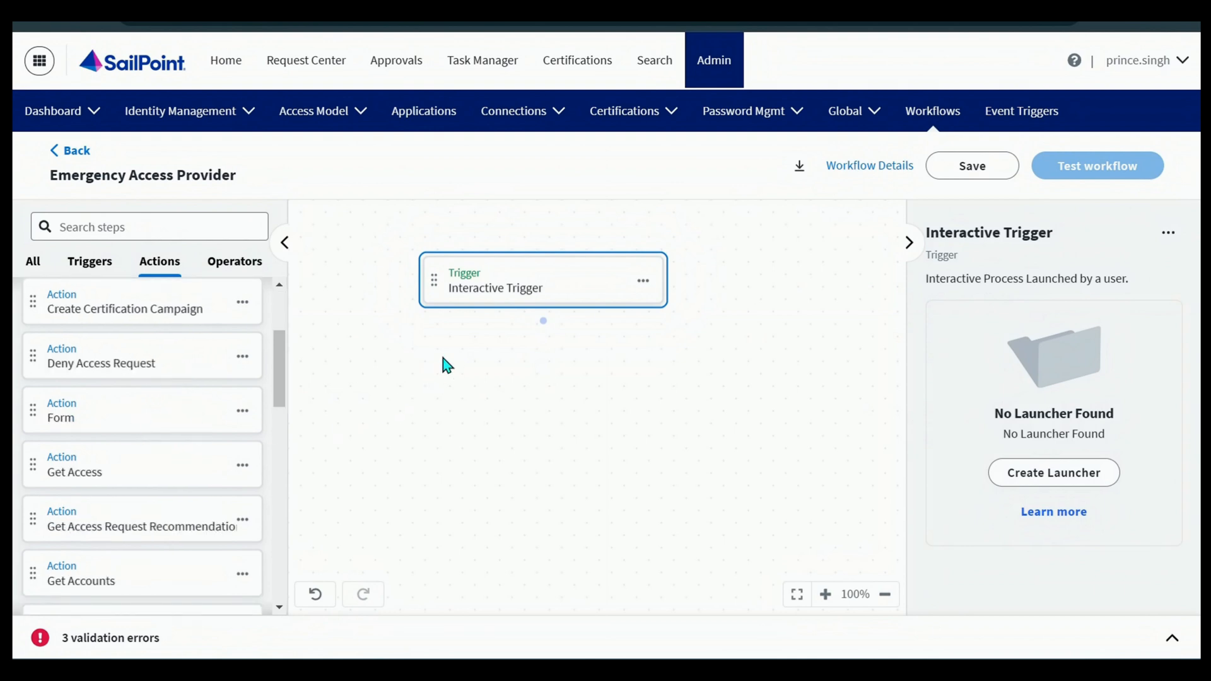
pyautogui.scroll(-2, 135, 460)
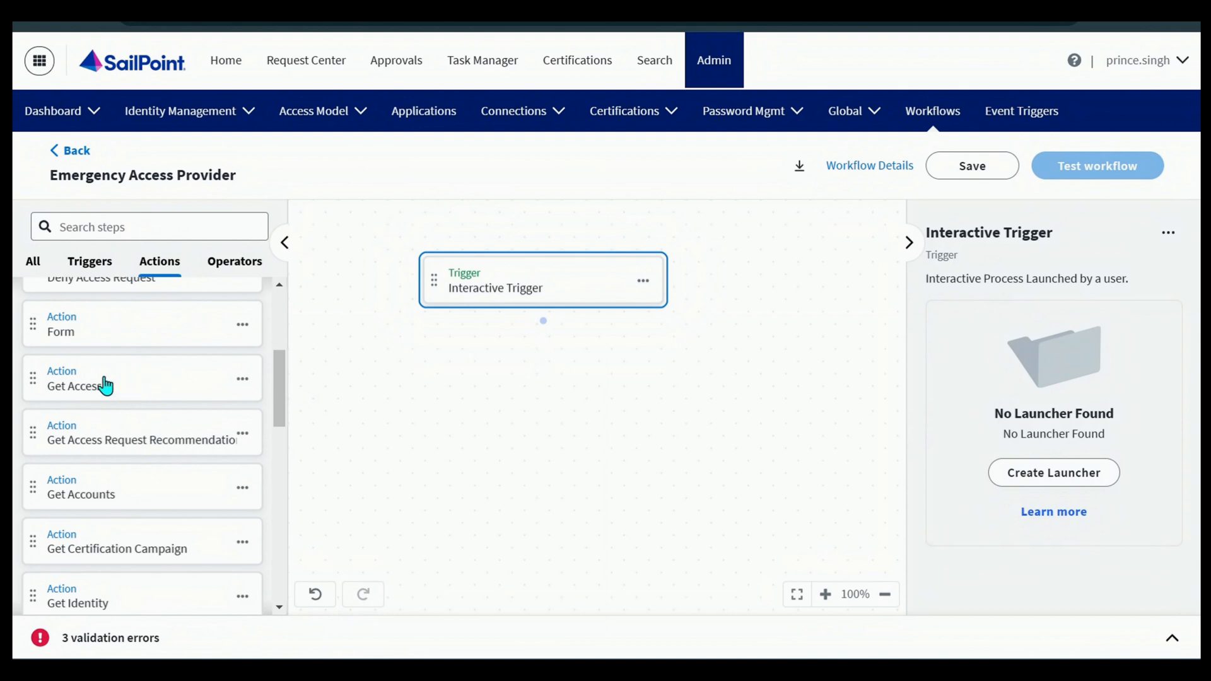
pyautogui.scroll(2, 103, 384)
pyautogui.scroll(-5, 116, 438)
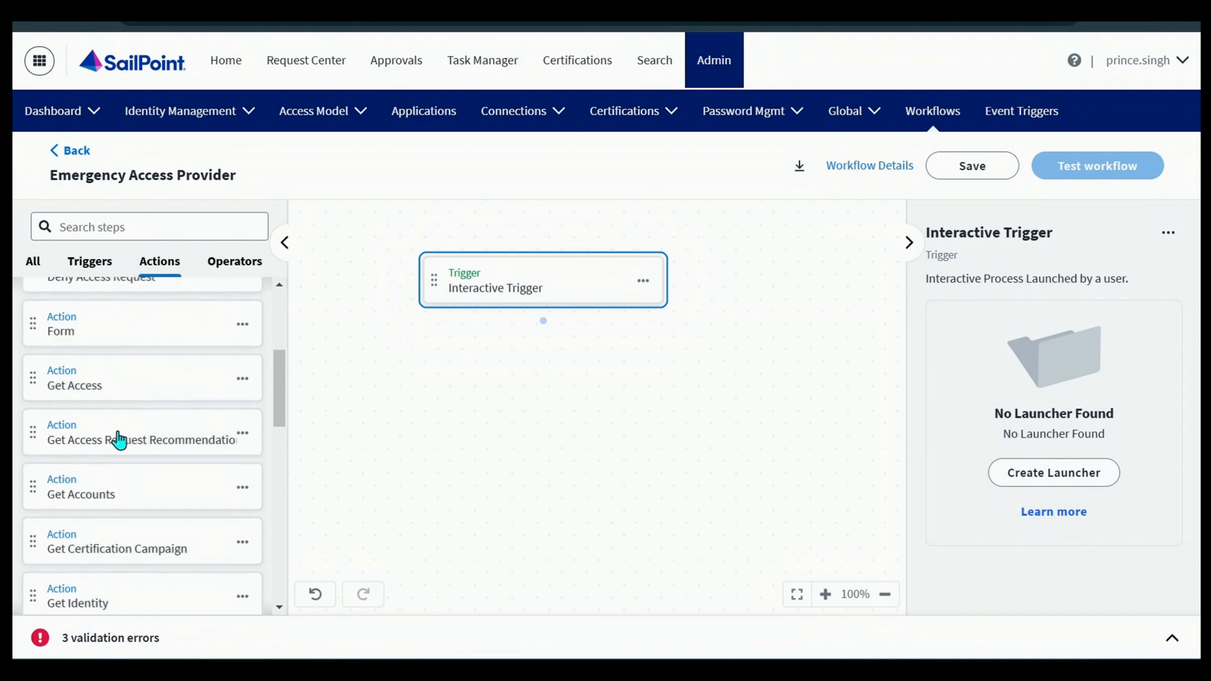
pyautogui.scroll(-3, 154, 447)
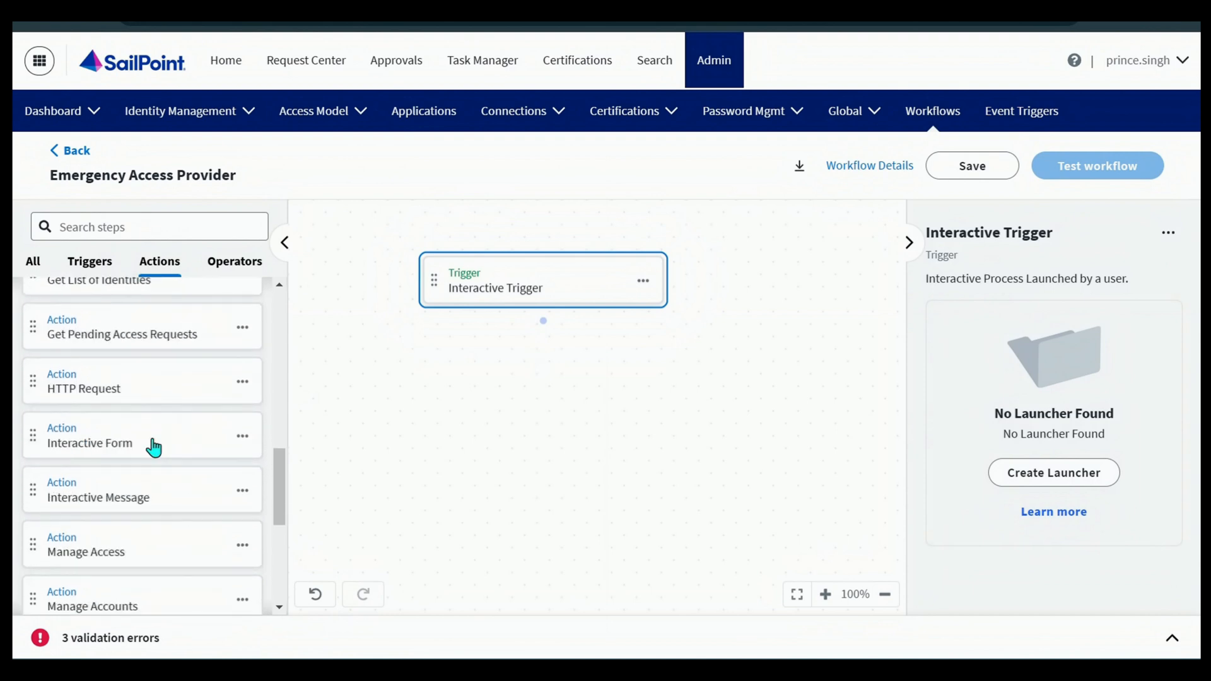
pyautogui.moveTo(104, 451); pyautogui.dragTo(493, 366)
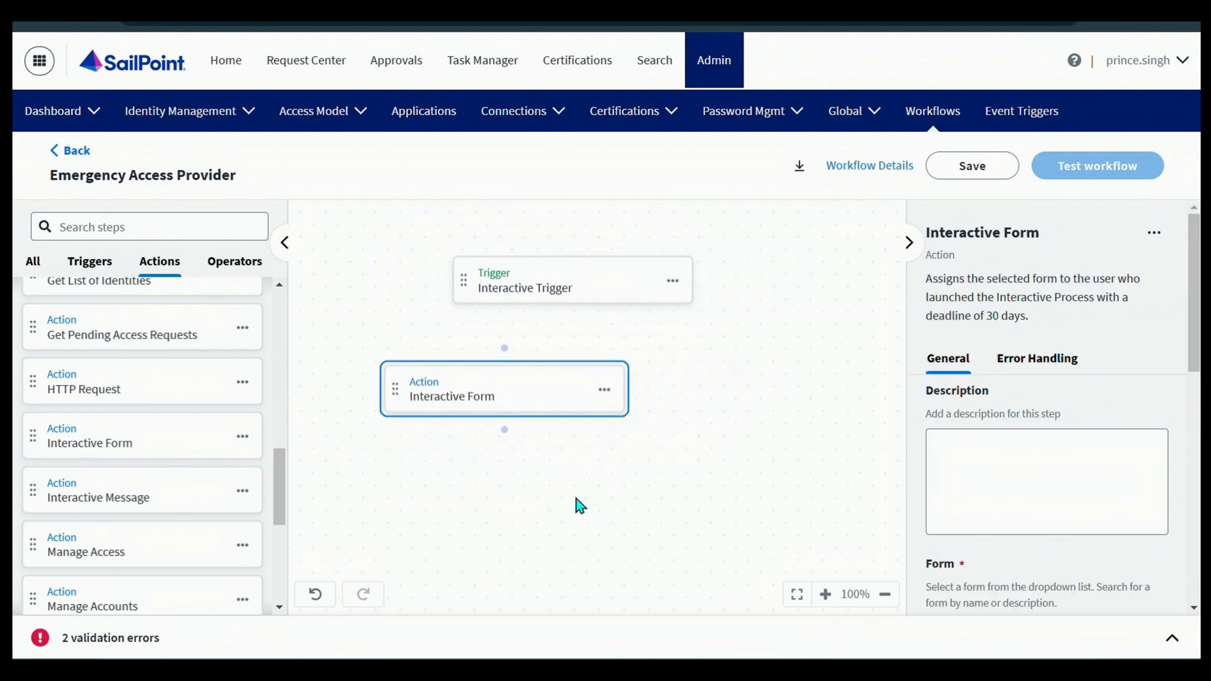
pyautogui.moveTo(508, 401); pyautogui.dragTo(562, 405)
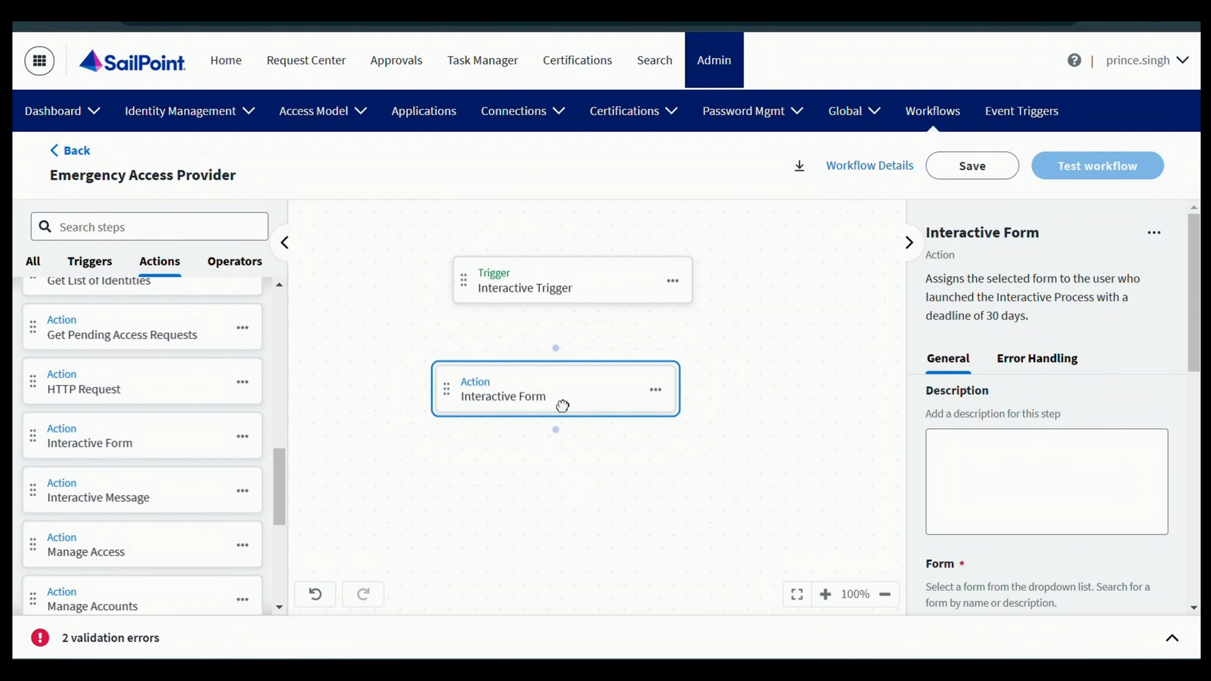
# - Connect the Interactive Form action to the Interactive Trigger
pyautogui.click(560, 356)
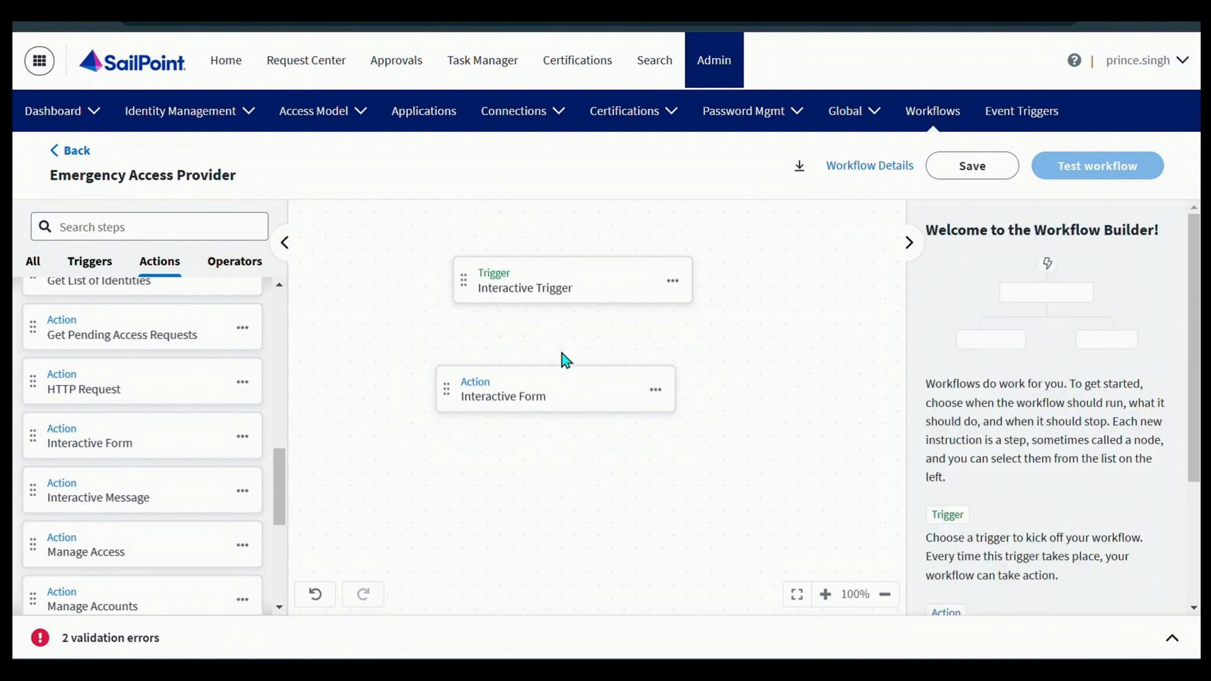
pyautogui.click(555, 357)
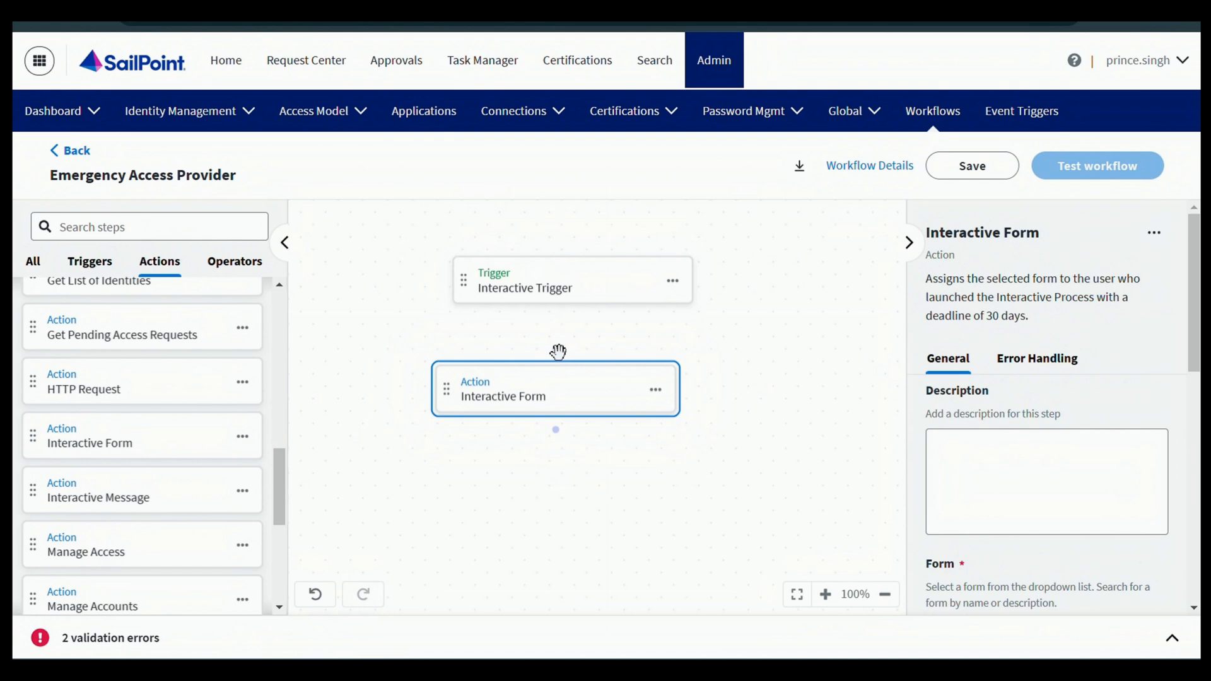
pyautogui.click(556, 355)
pyautogui.click(554, 386)
pyautogui.moveTo(554, 351); pyautogui.dragTo(569, 308)
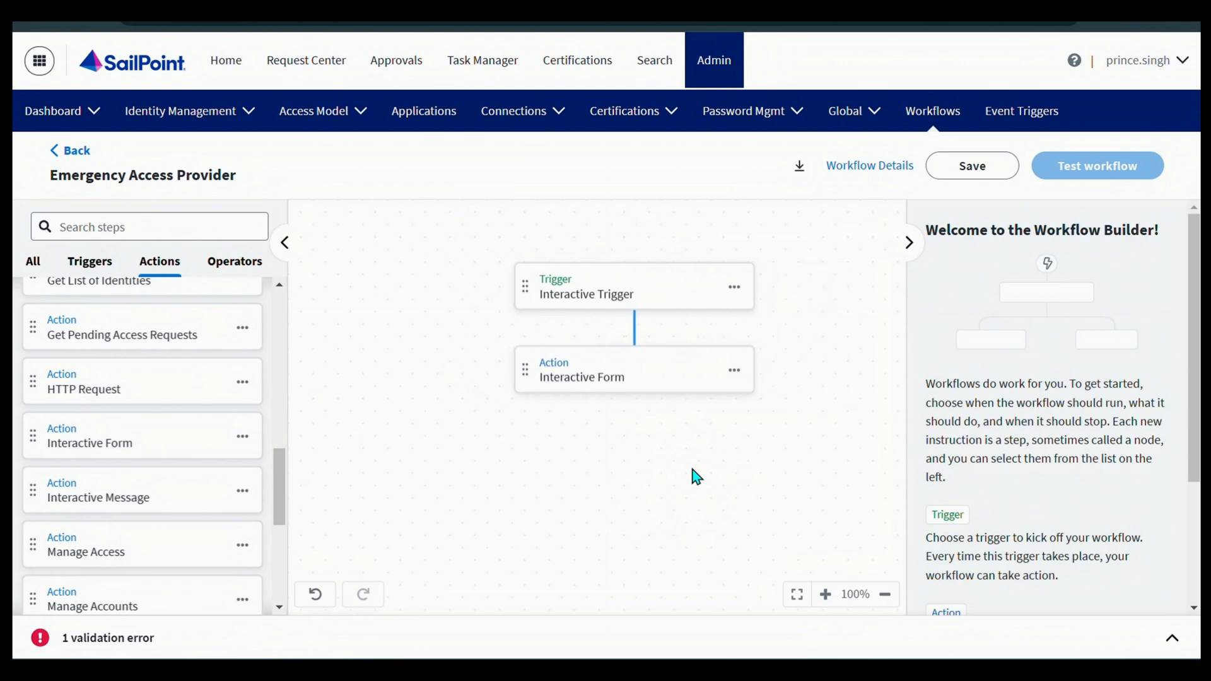
# - Examine the Interactive Form action's general settings, especially its description and required form selection
pyautogui.click(637, 375)
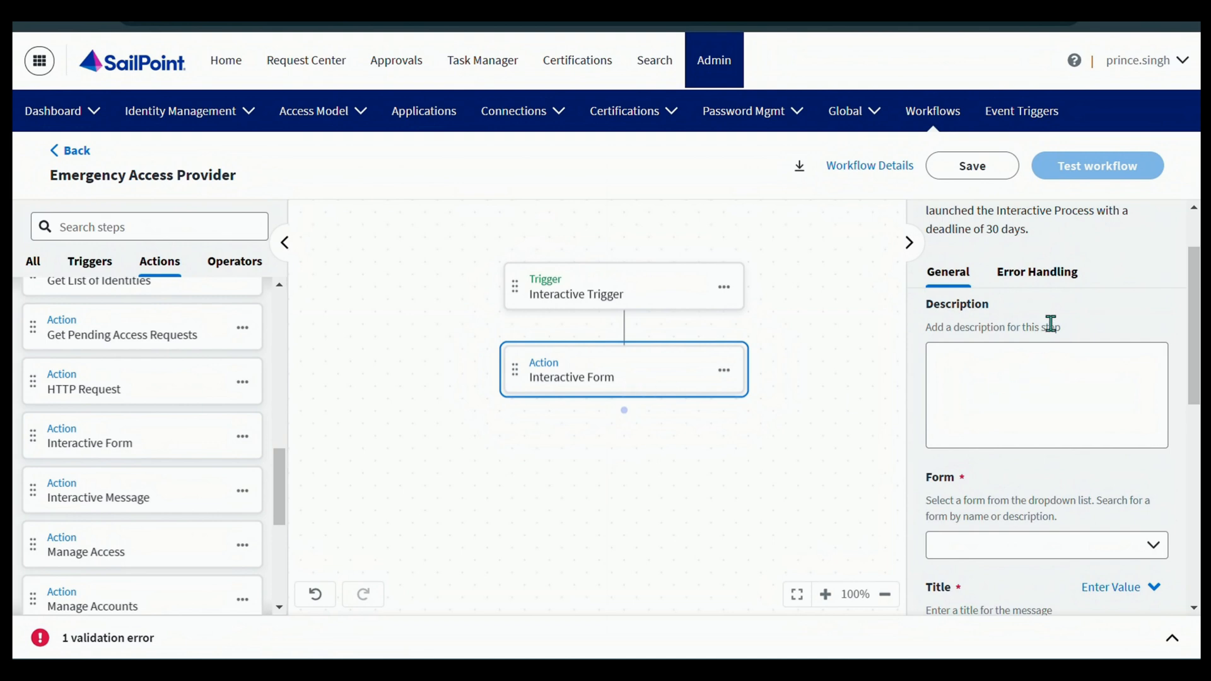
pyautogui.scroll(-3, 1035, 429)
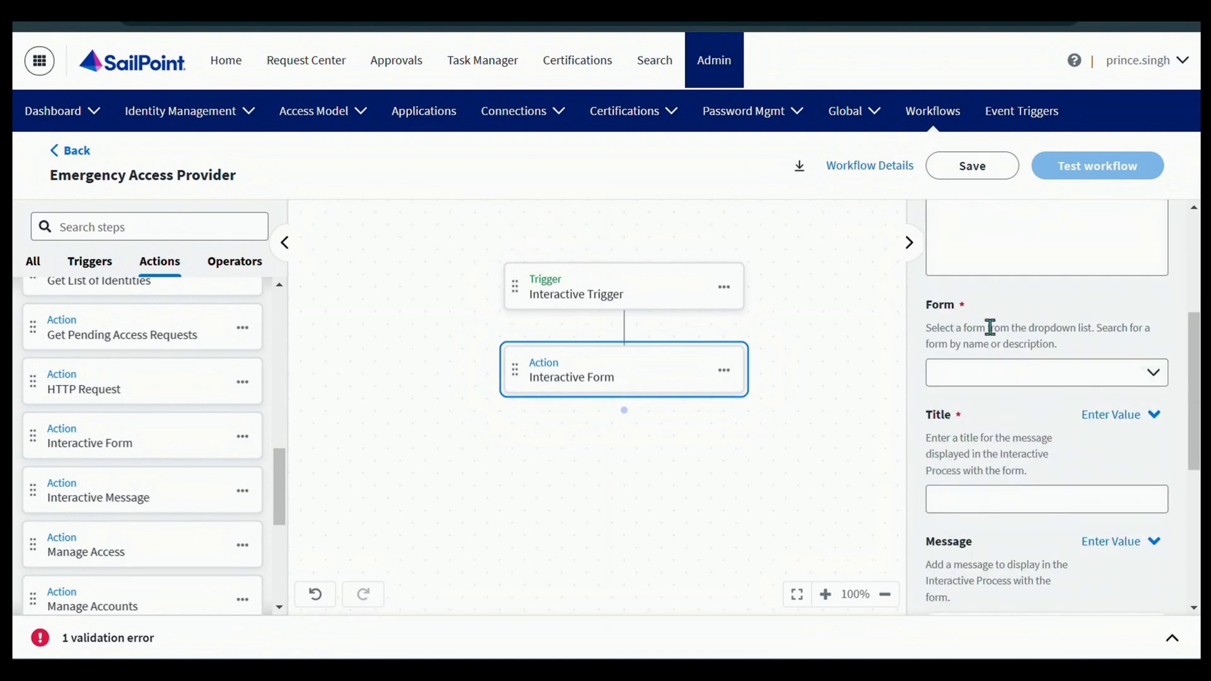
pyautogui.scroll(4, 990, 326)
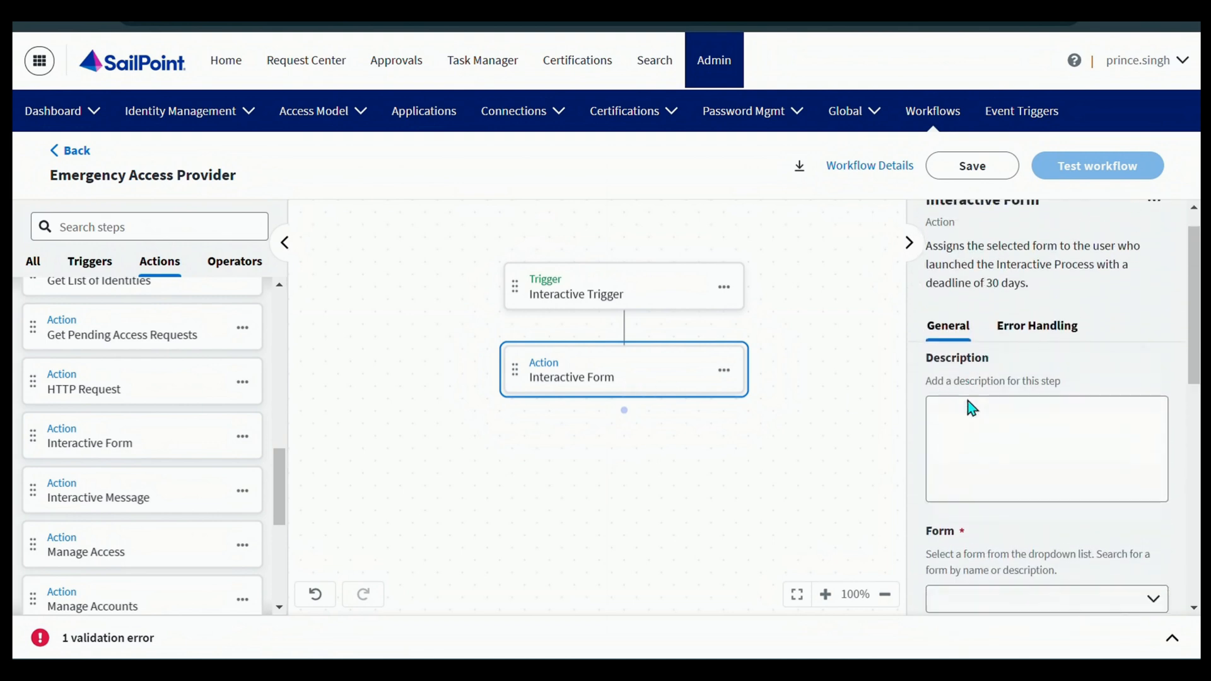
pyautogui.scroll(-1, 971, 407)
pyautogui.moveTo(953, 311); pyautogui.dragTo(981, 312)
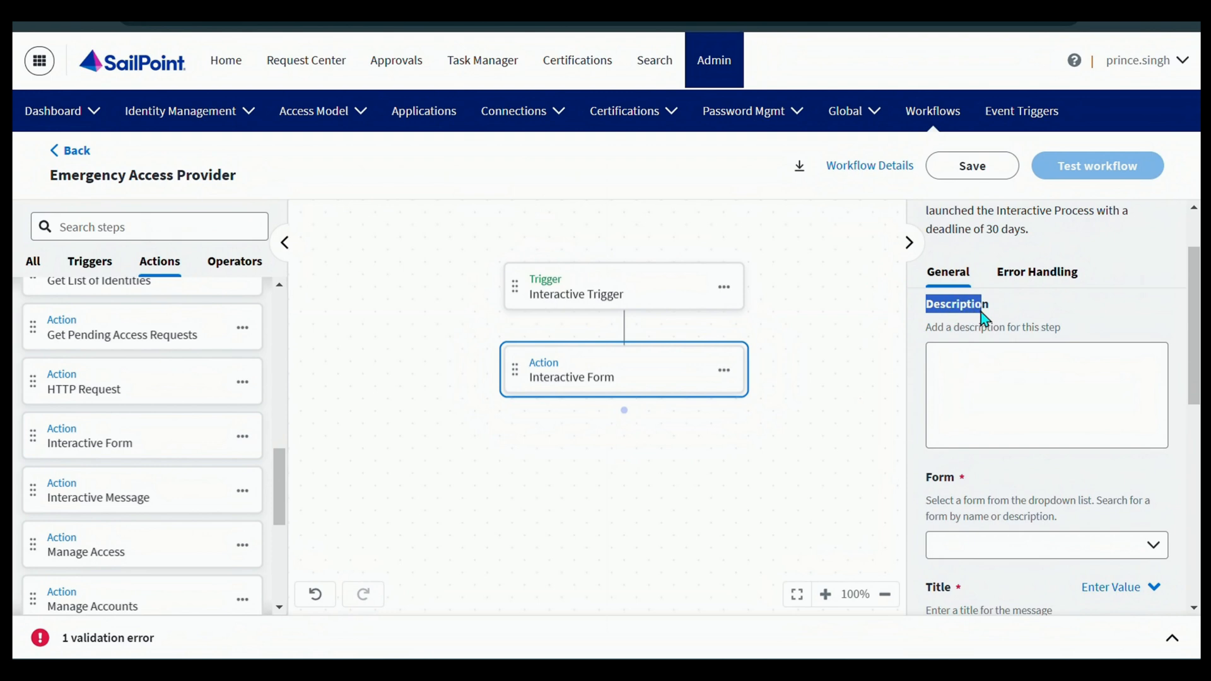
pyautogui.scroll(-2, 1013, 379)
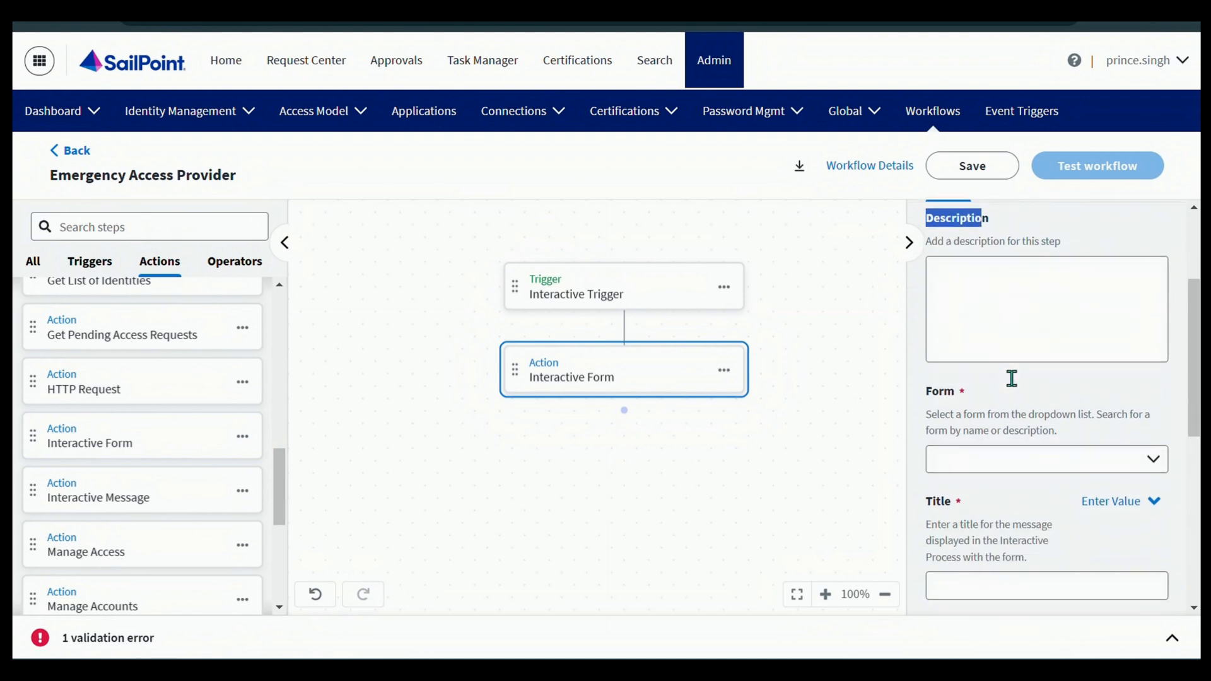
pyautogui.click(988, 306)
pyautogui.scroll(-2, 1003, 418)
pyautogui.moveTo(923, 309); pyautogui.dragTo(952, 309)
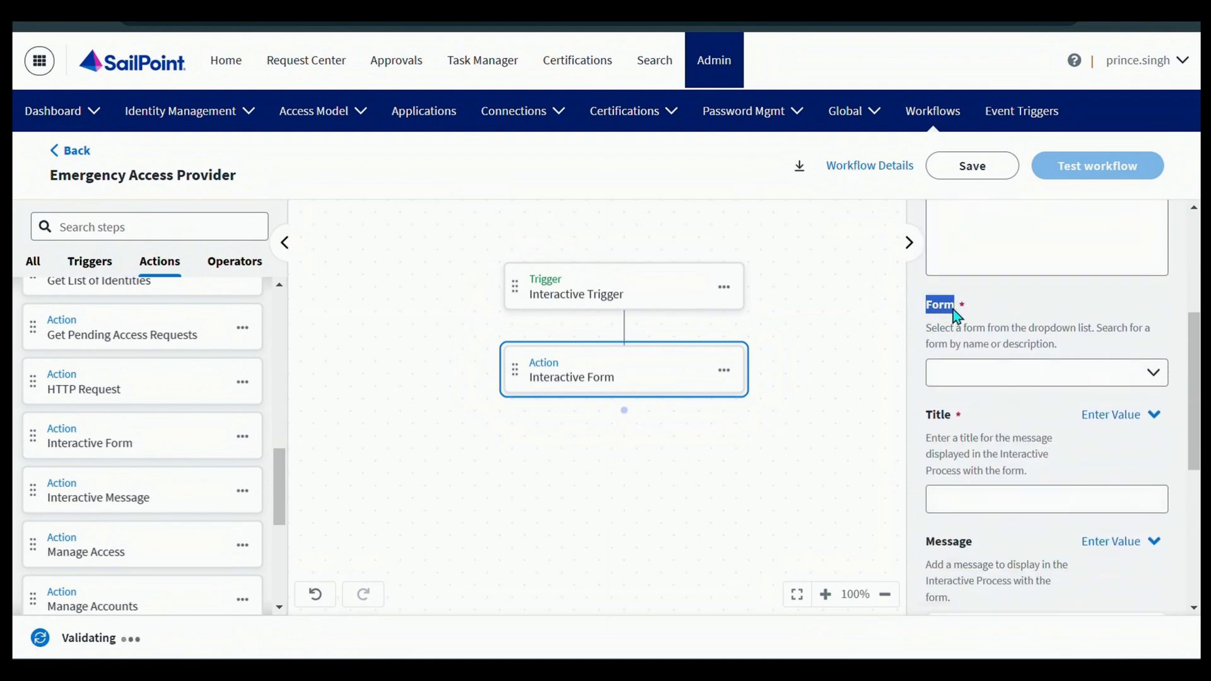
pyautogui.click(991, 316)
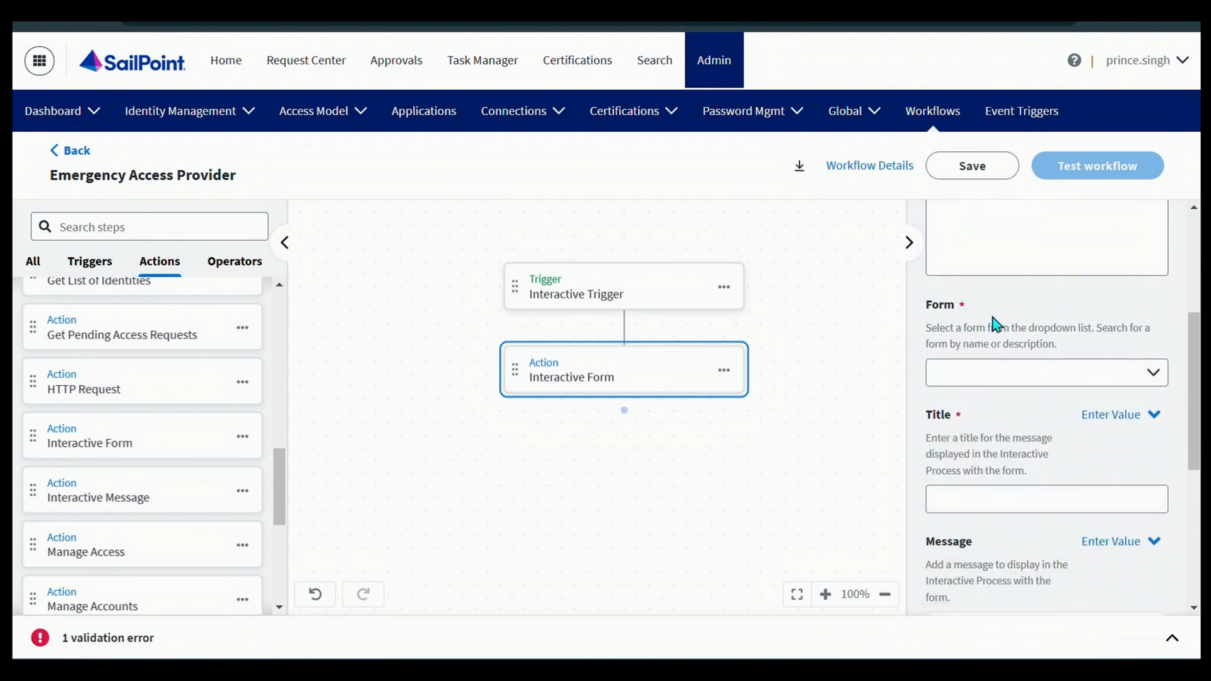
# - Assign the Emergency Access Form to the Interactive Form action
pyautogui.click(1060, 376)
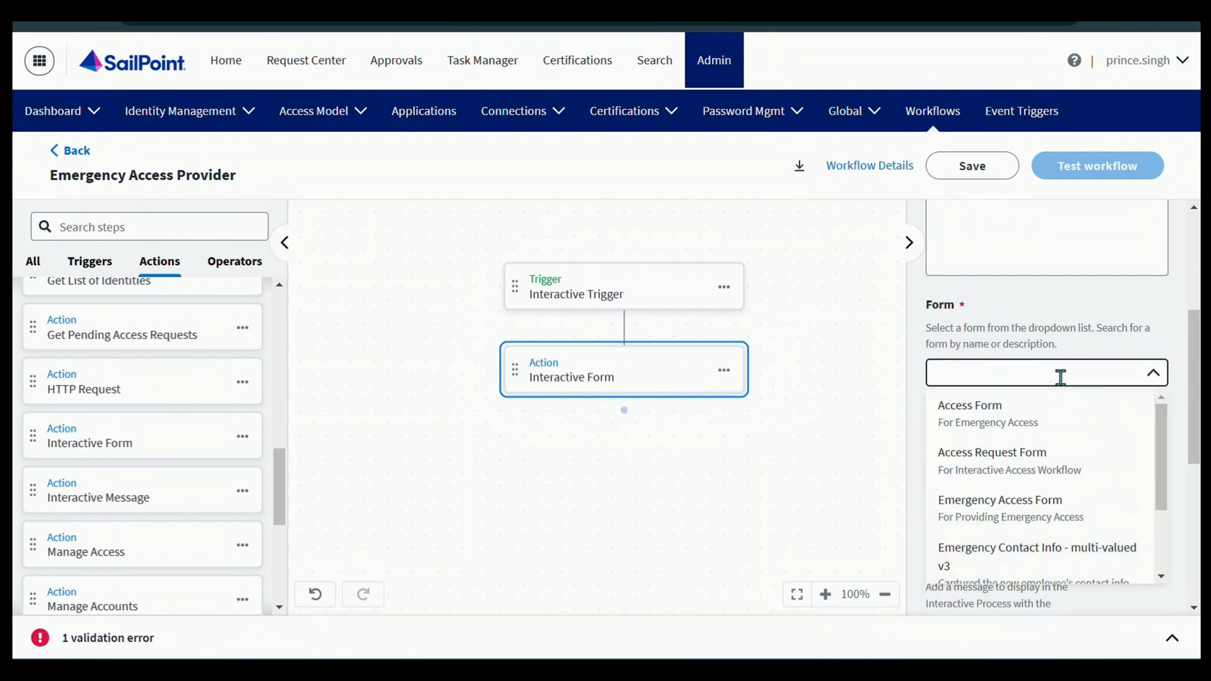
pyautogui.click(1005, 505)
pyautogui.scroll(-3, 1047, 441)
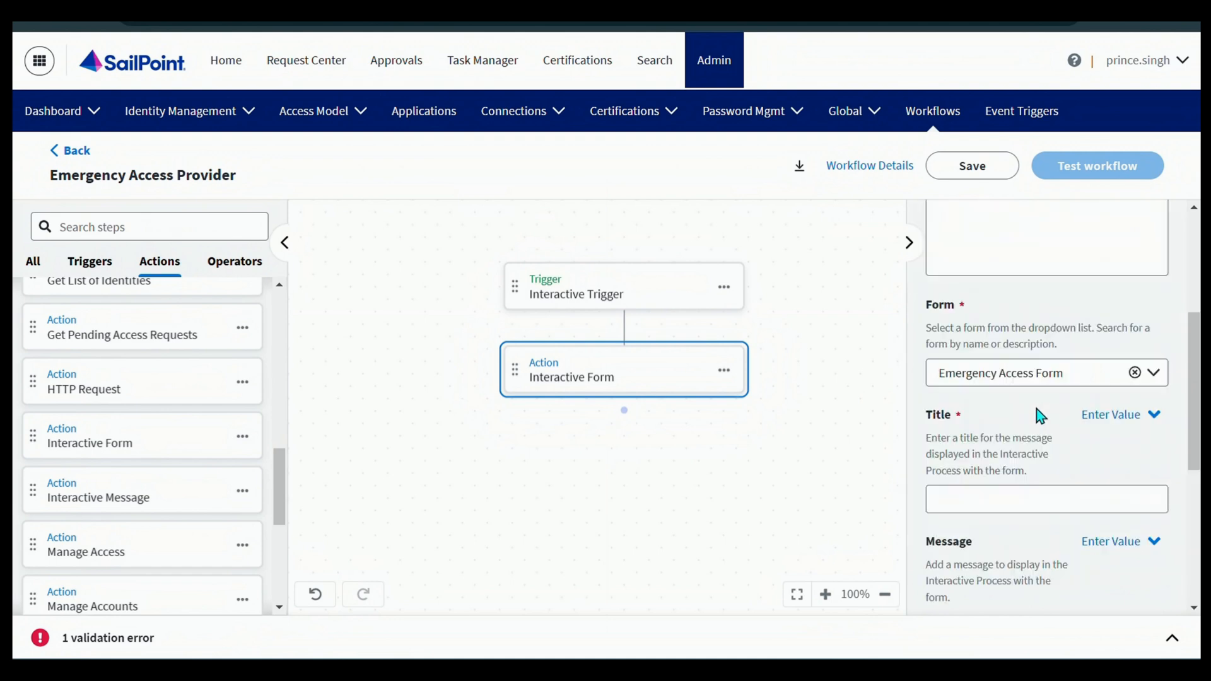
# - Set the Interactive Form action's title to Grant Emergency Access and save the workflow
pyautogui.scroll(-3, 1022, 419)
pyautogui.click(961, 323)
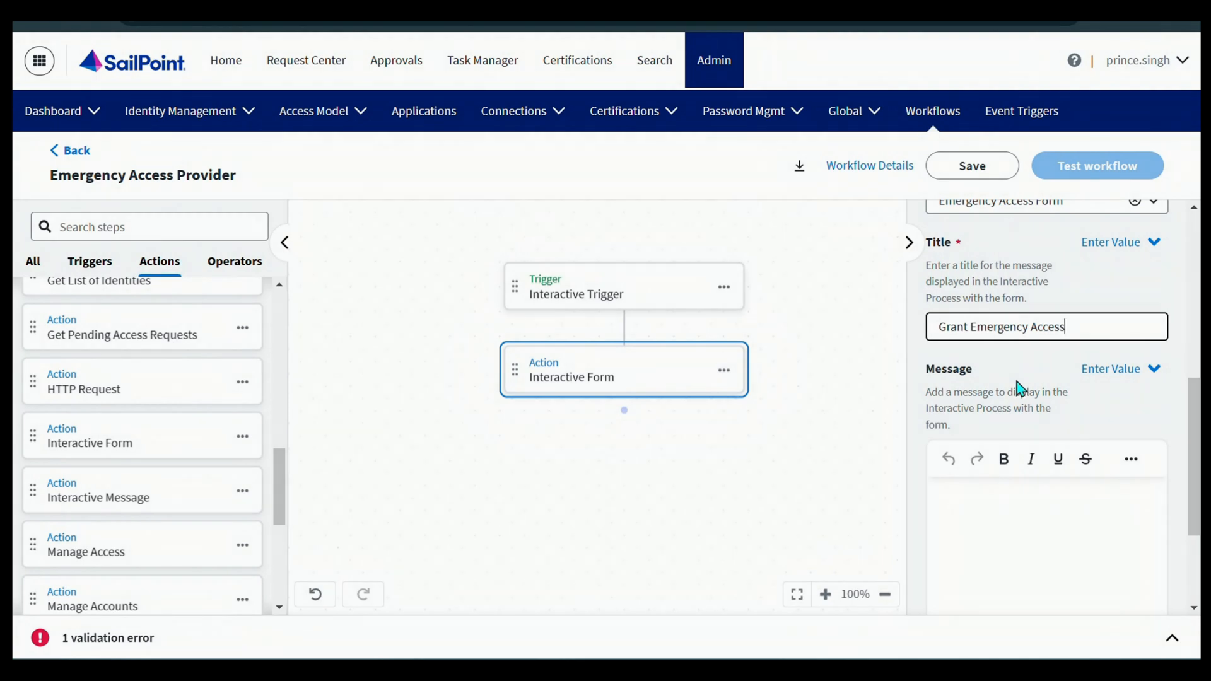
pyautogui.scroll(-3, 1028, 385)
pyautogui.scroll(5, 1012, 373)
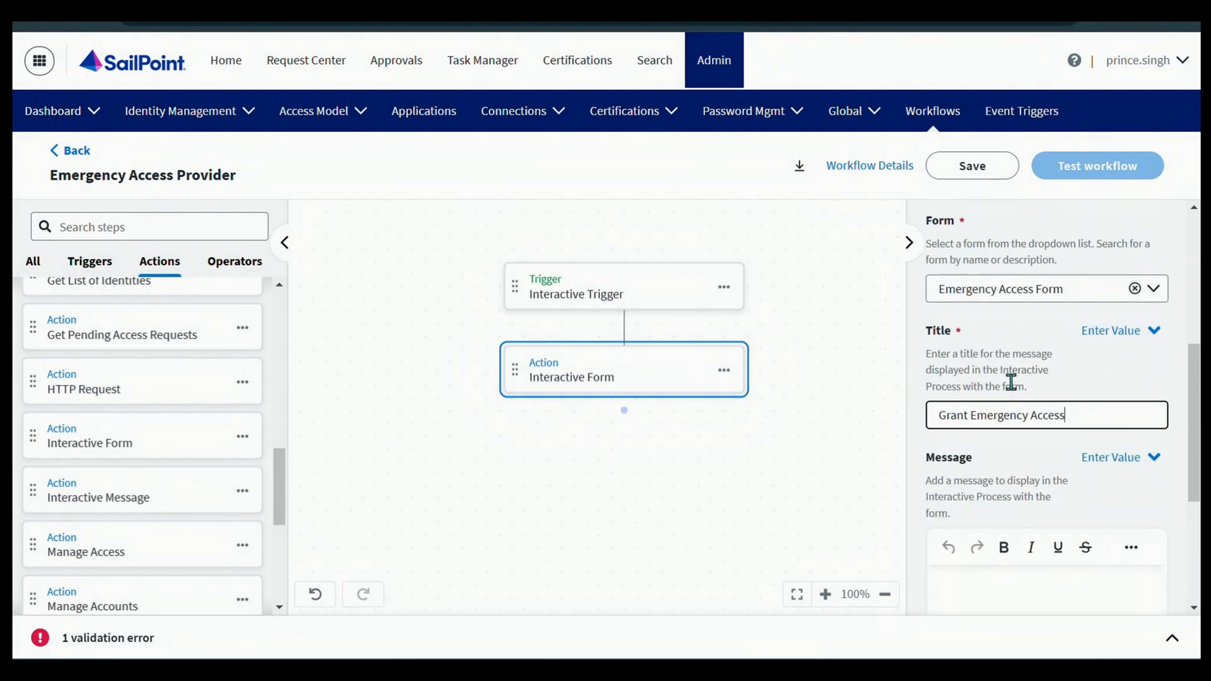
pyautogui.scroll(2, 999, 296)
pyautogui.click(972, 169)
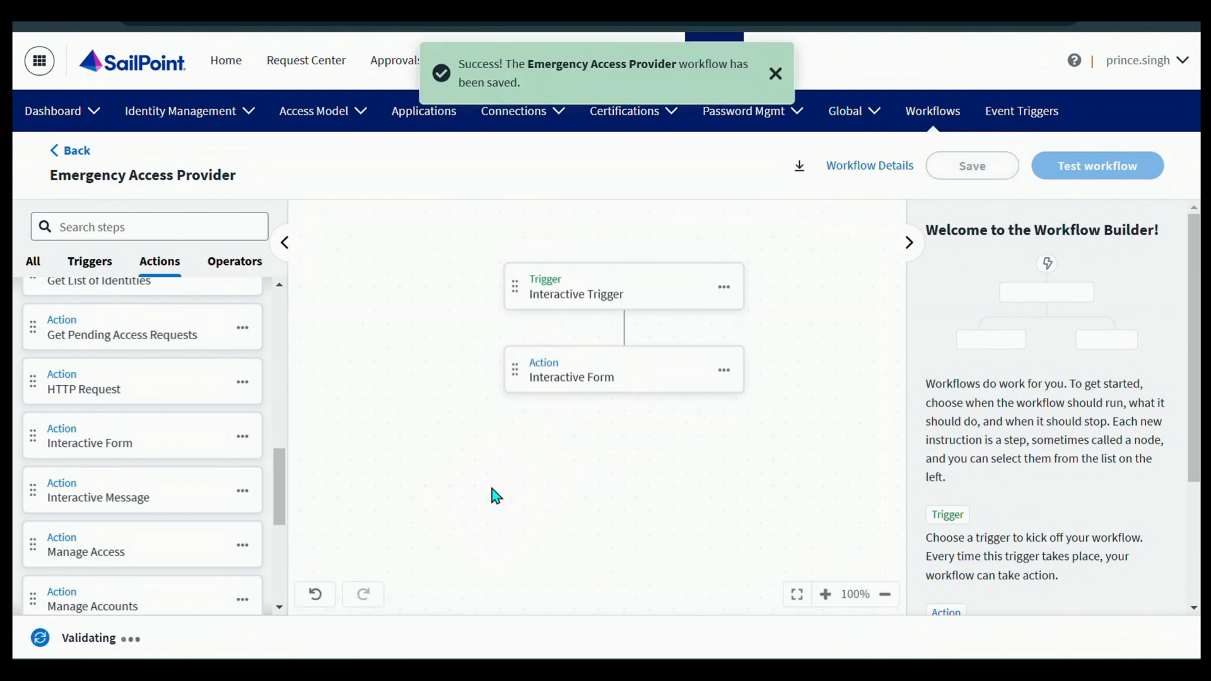
# - Review the details of the workflow's validation error
pyautogui.click(80, 640)
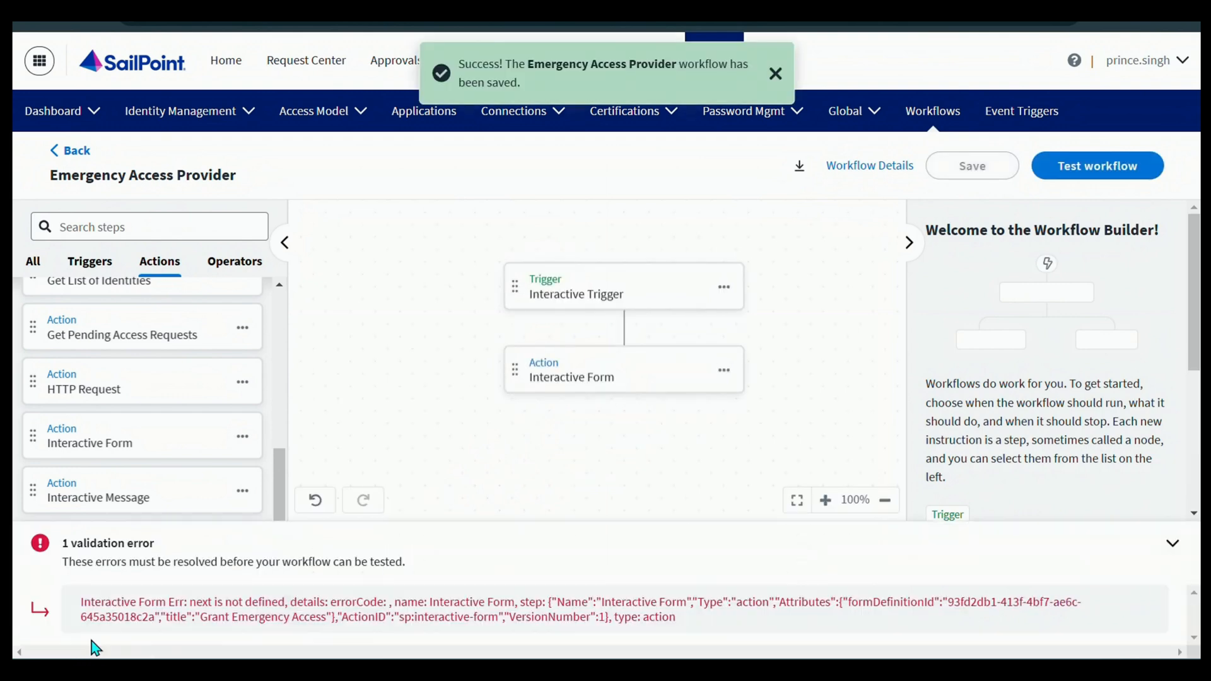
pyautogui.moveTo(167, 602); pyautogui.dragTo(673, 650)
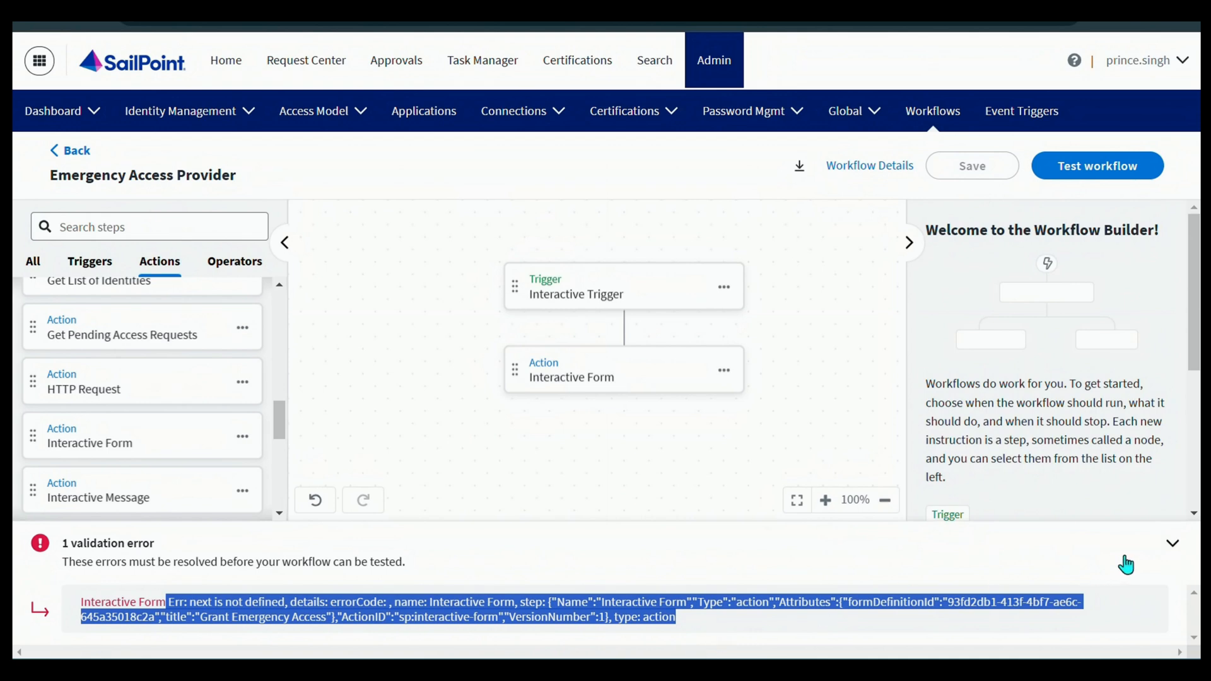
pyautogui.click(1174, 543)
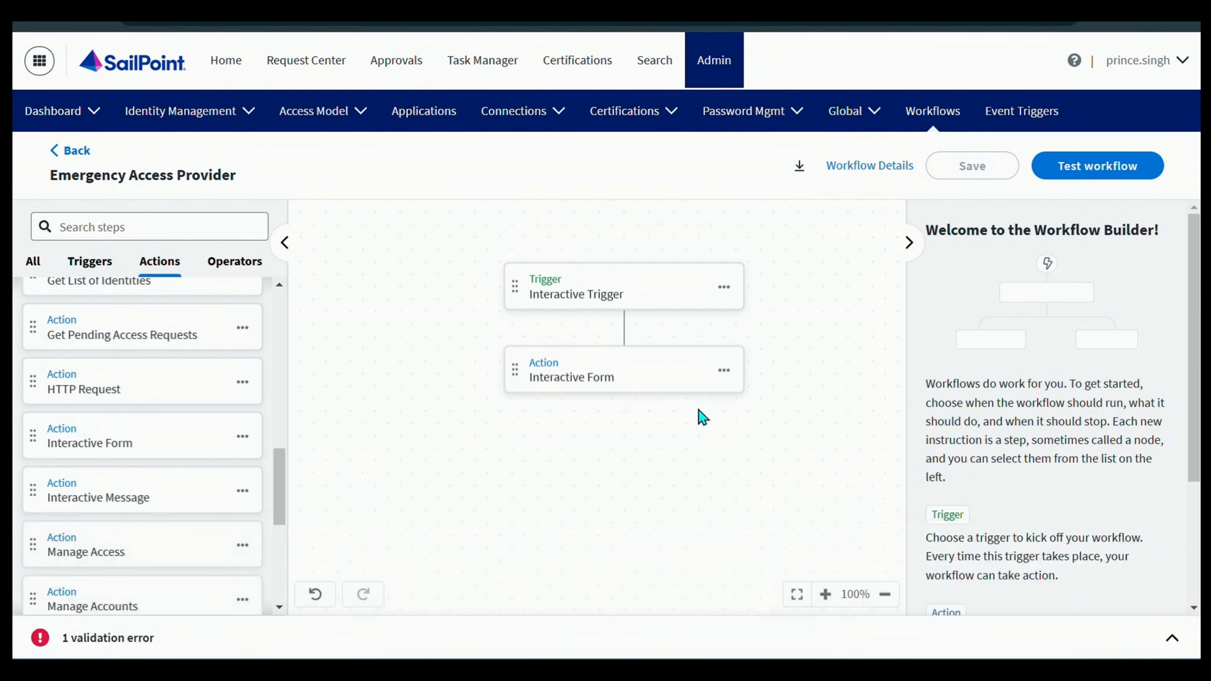
# - Add a Get Identity action beneath the Interactive Form action and connect the two
pyautogui.scroll(-1, 698, 410)
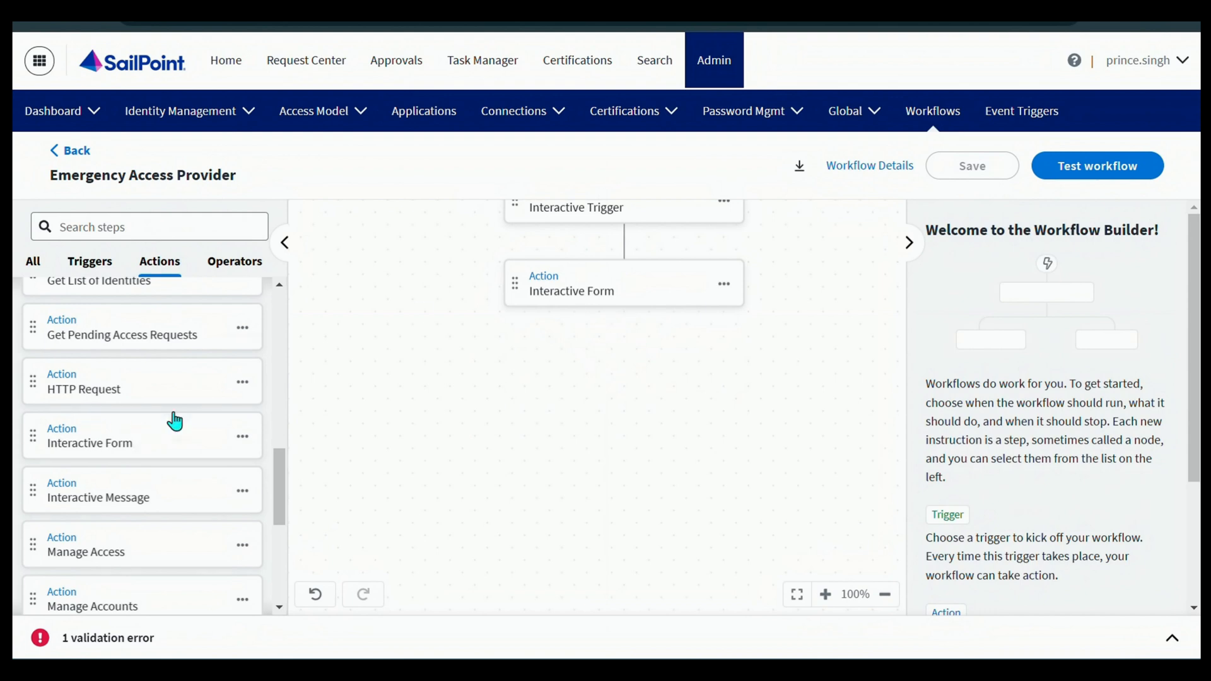
pyautogui.scroll(3, 170, 420)
pyautogui.scroll(5, 168, 421)
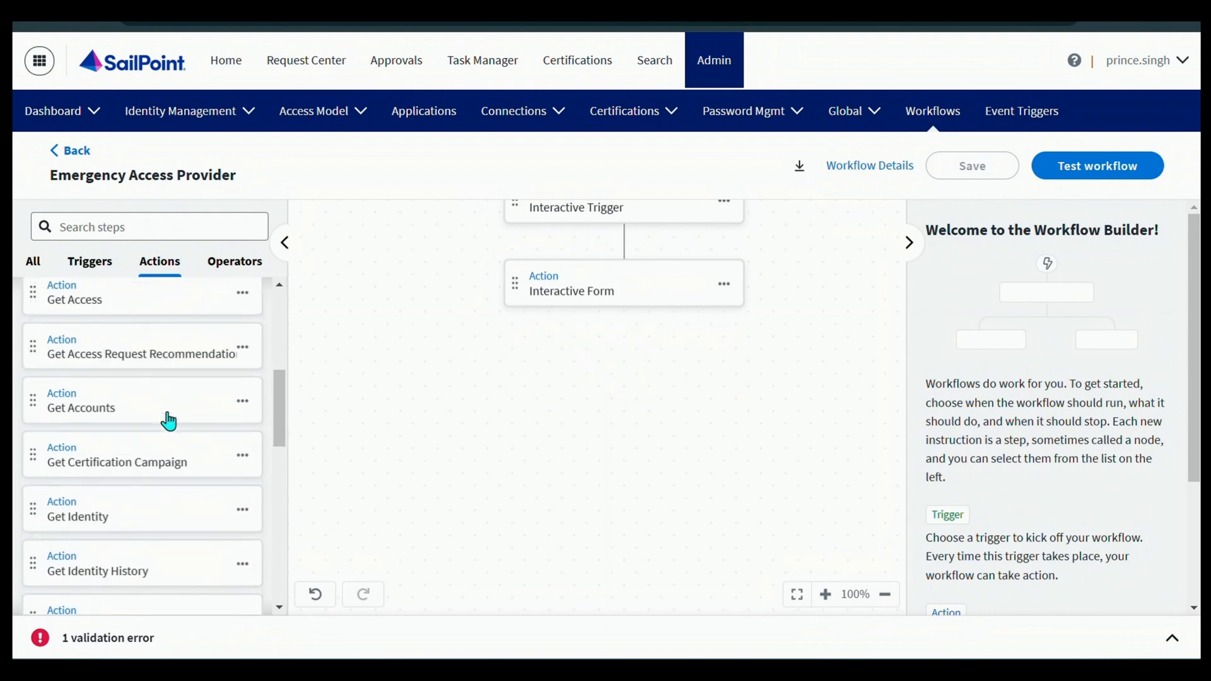
pyautogui.scroll(1, 115, 389)
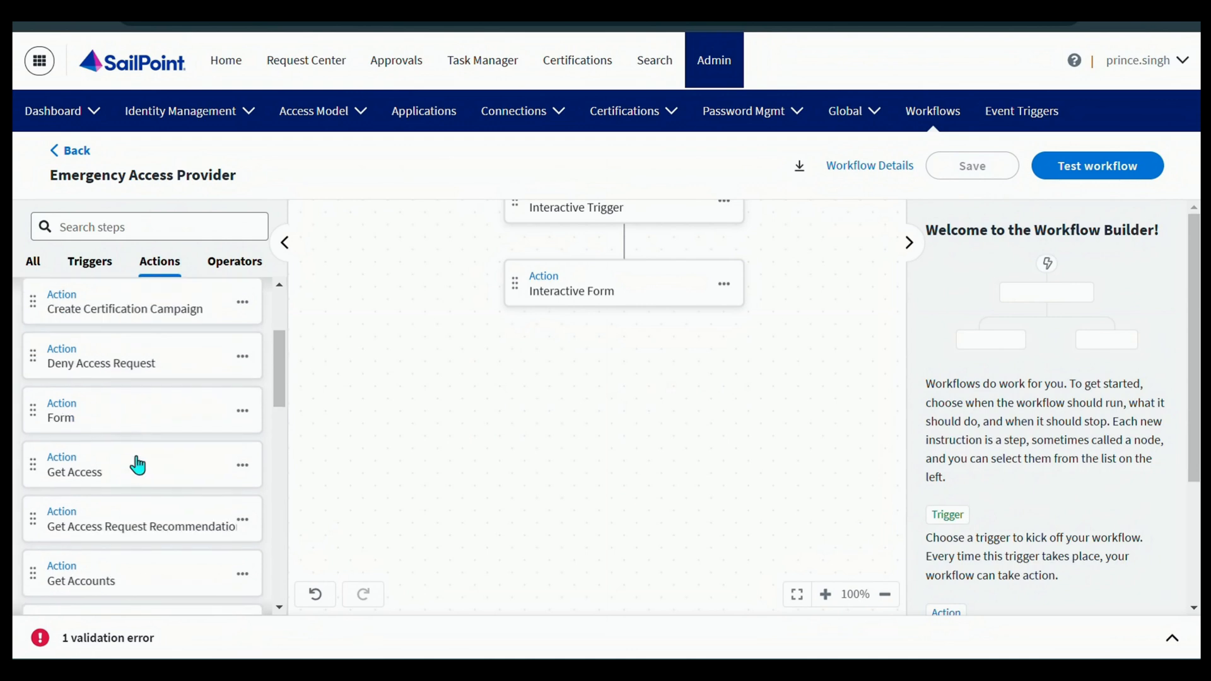
pyautogui.scroll(-1, 135, 466)
pyautogui.scroll(-2, 90, 539)
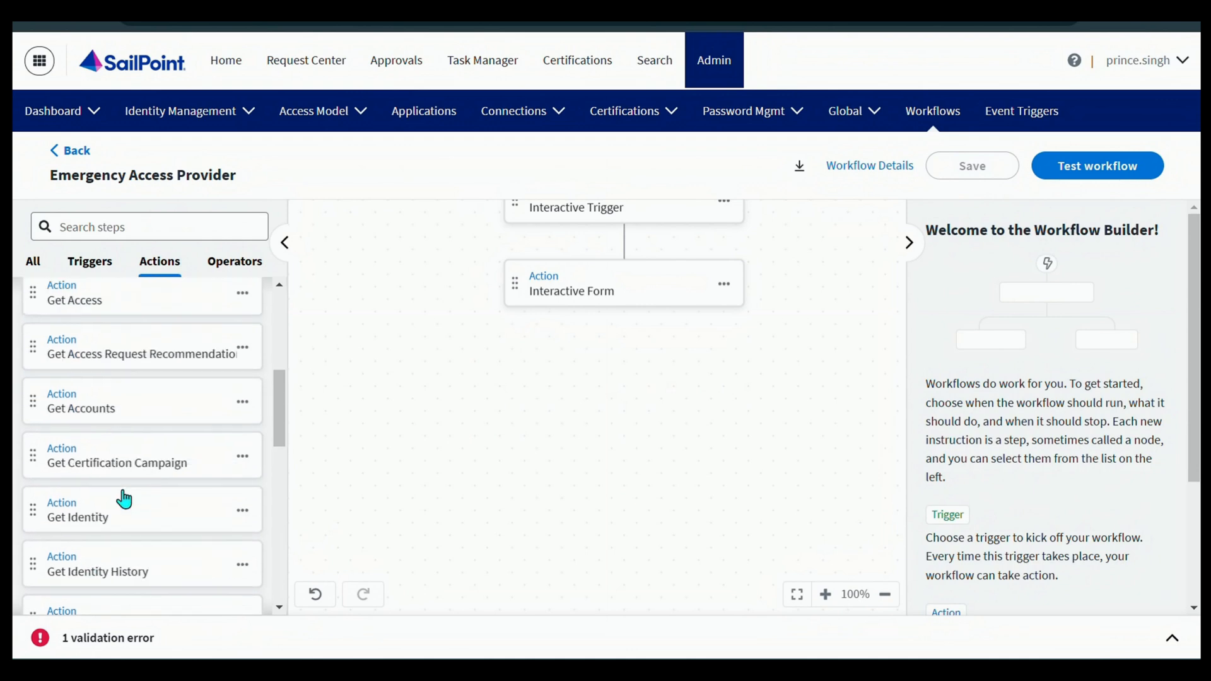
pyautogui.moveTo(73, 508); pyautogui.dragTo(522, 373)
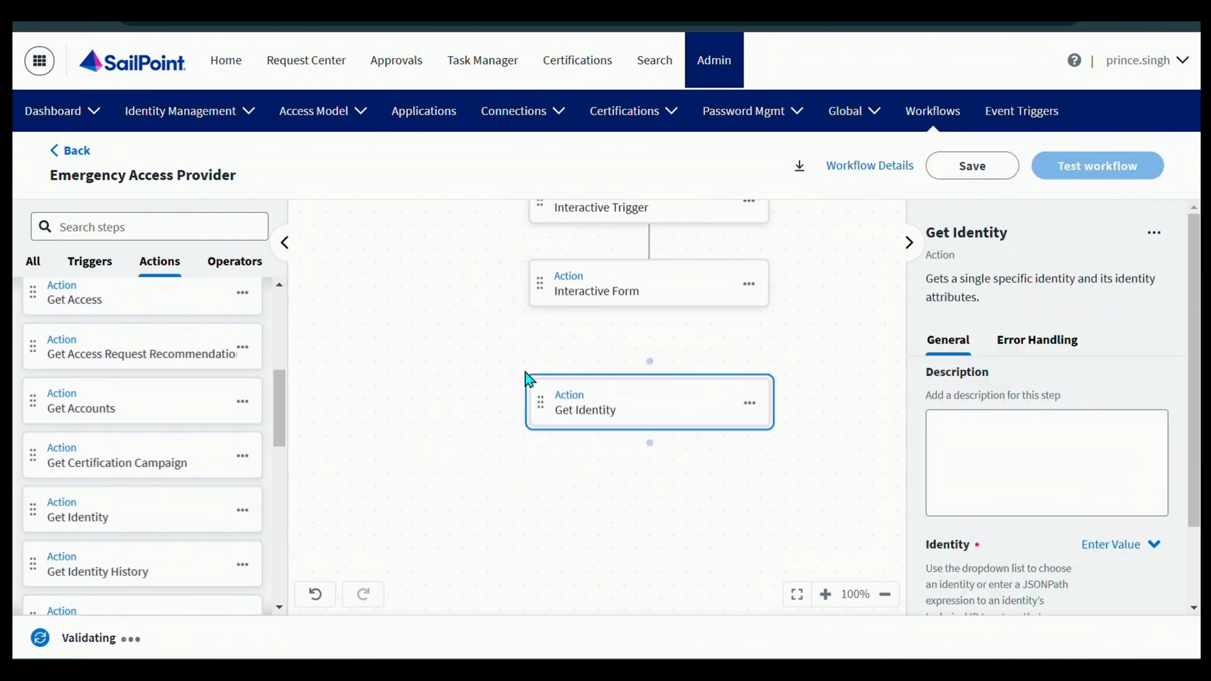
pyautogui.moveTo(651, 373); pyautogui.dragTo(646, 273)
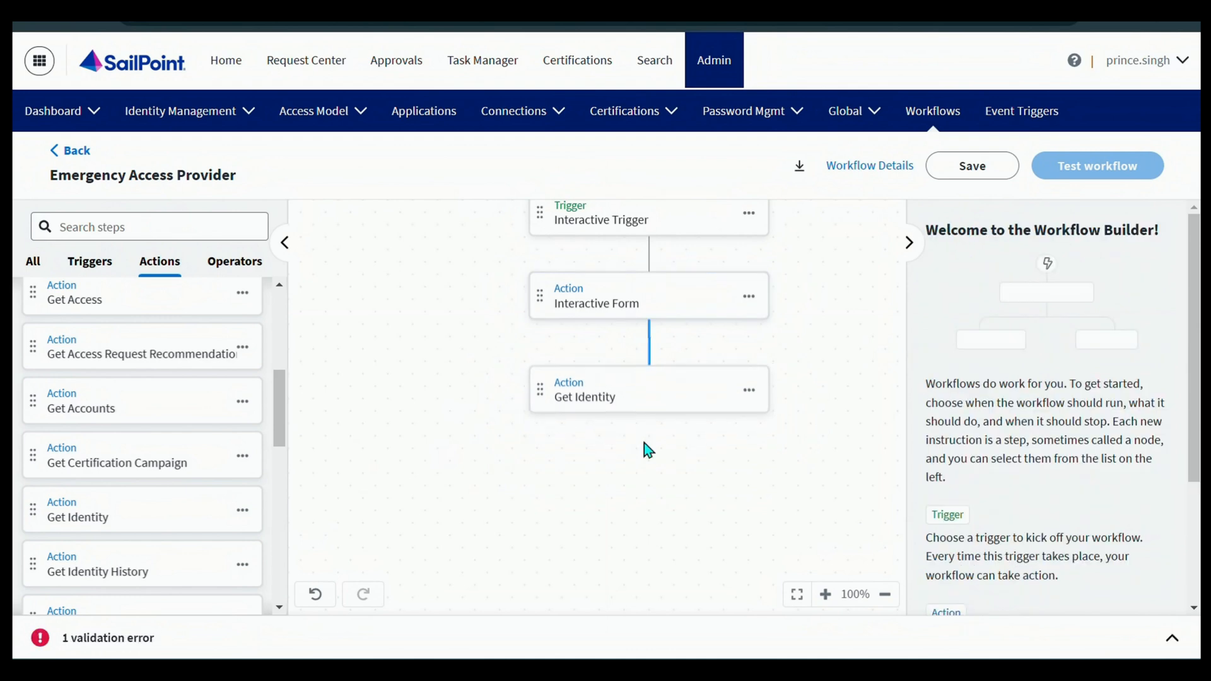
# - Examine the Get Identity action's required Identity setting and its direct value selection
pyautogui.click(649, 375)
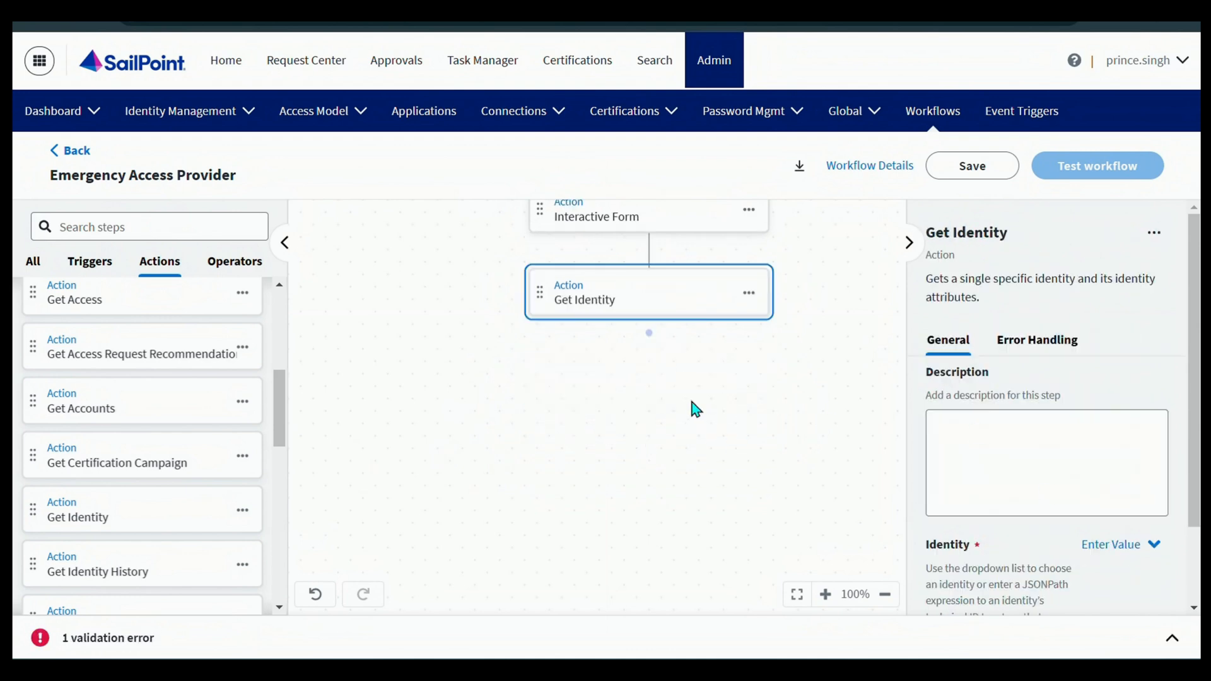
pyautogui.scroll(-2, 918, 400)
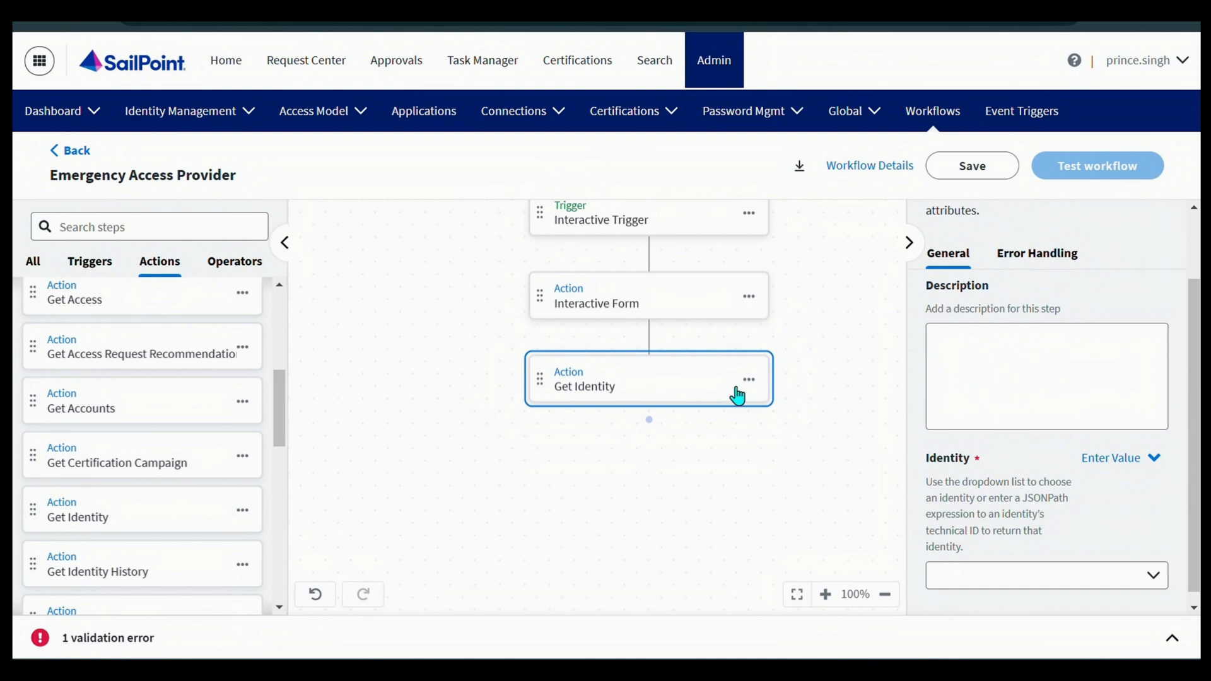
pyautogui.scroll(-1, 1004, 382)
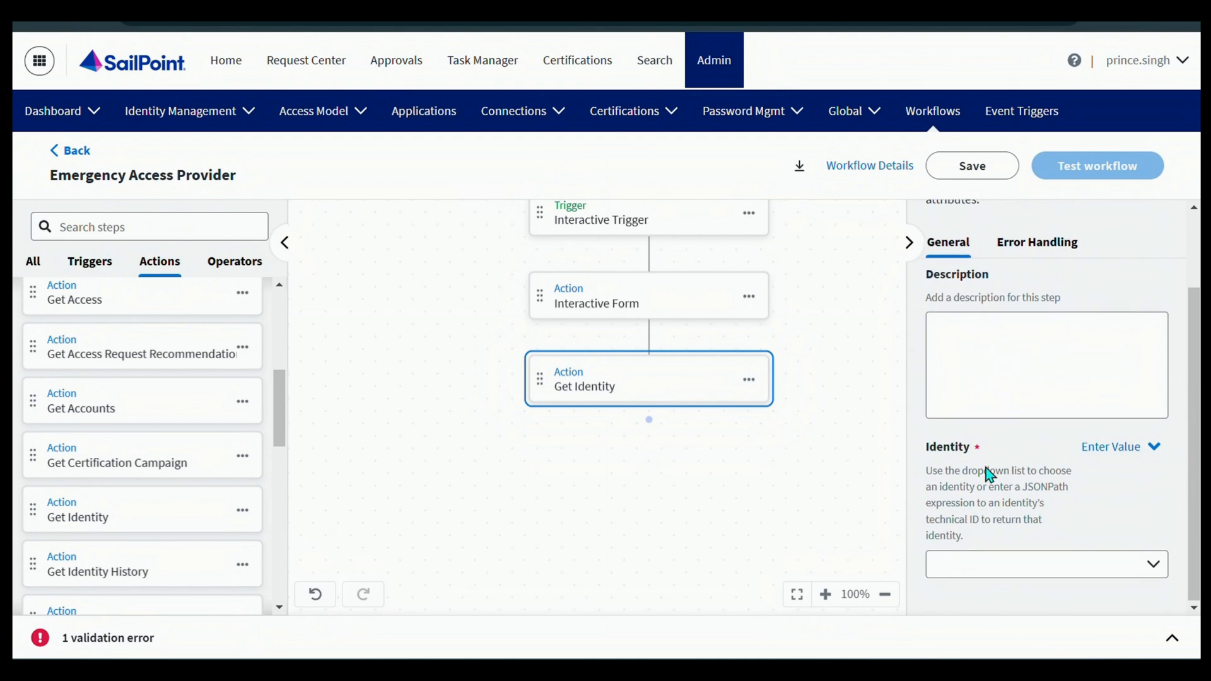
pyautogui.moveTo(937, 447); pyautogui.dragTo(970, 448)
pyautogui.click(1103, 499)
pyautogui.click(1065, 565)
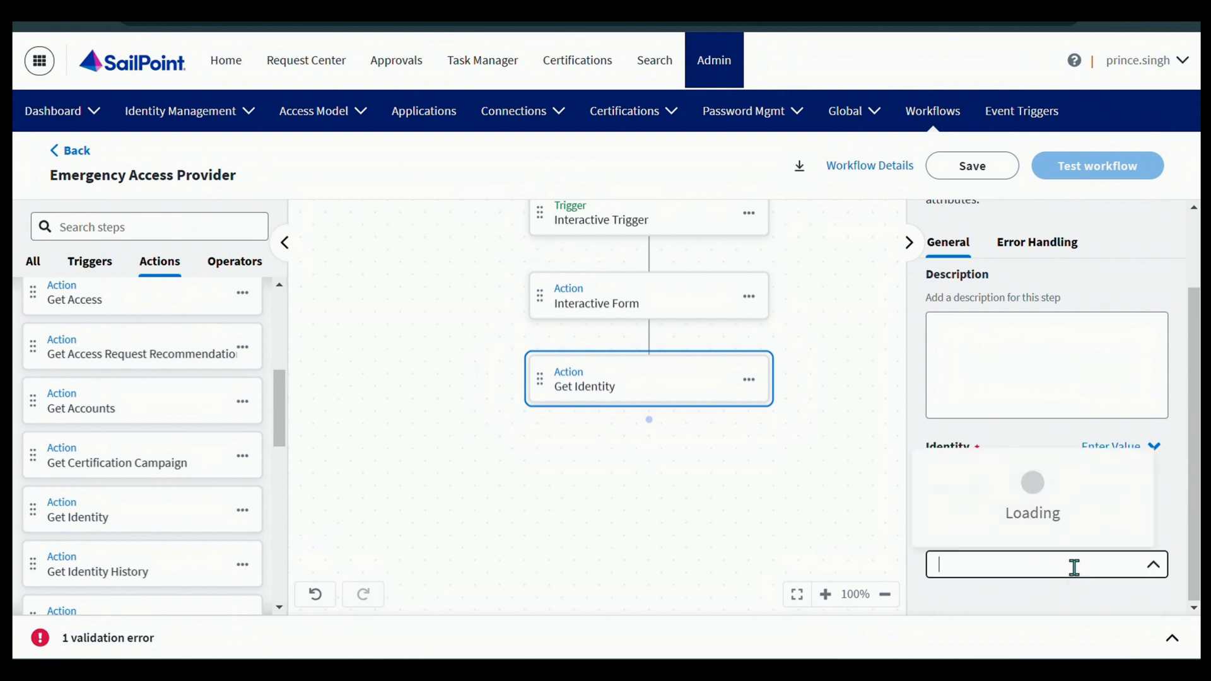
pyautogui.click(1038, 604)
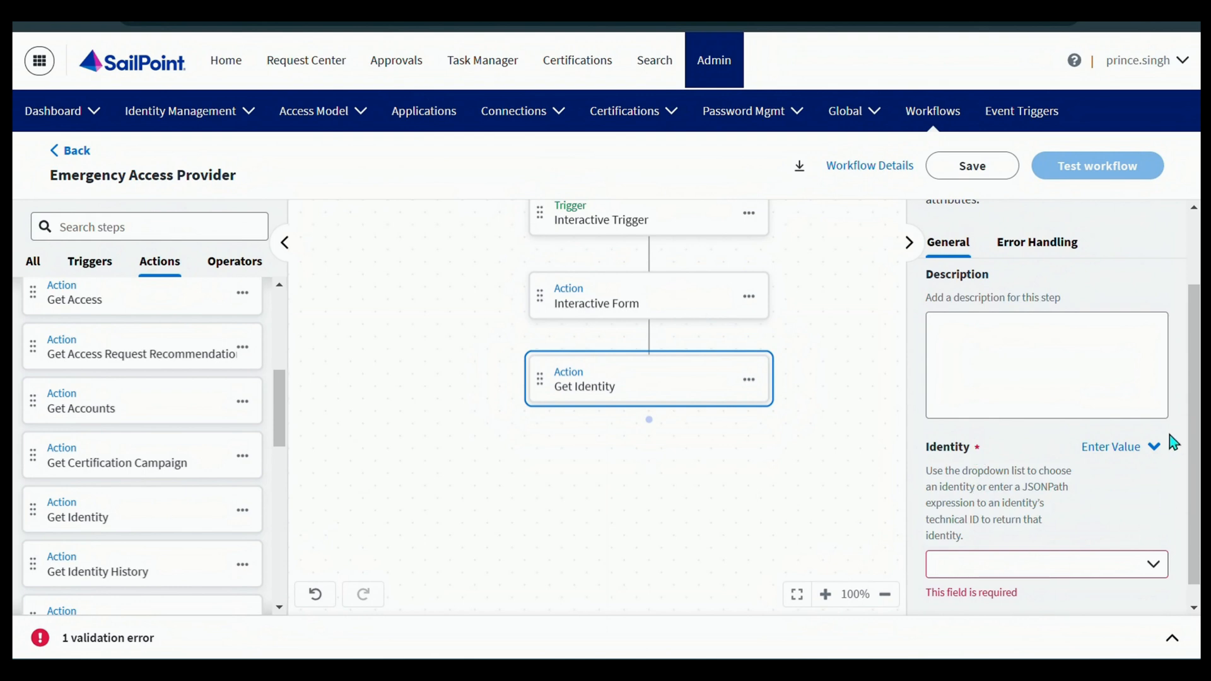
# - Switch the Get Identity action's Identity input to Choose Variable and open the variable selector
pyautogui.click(1117, 449)
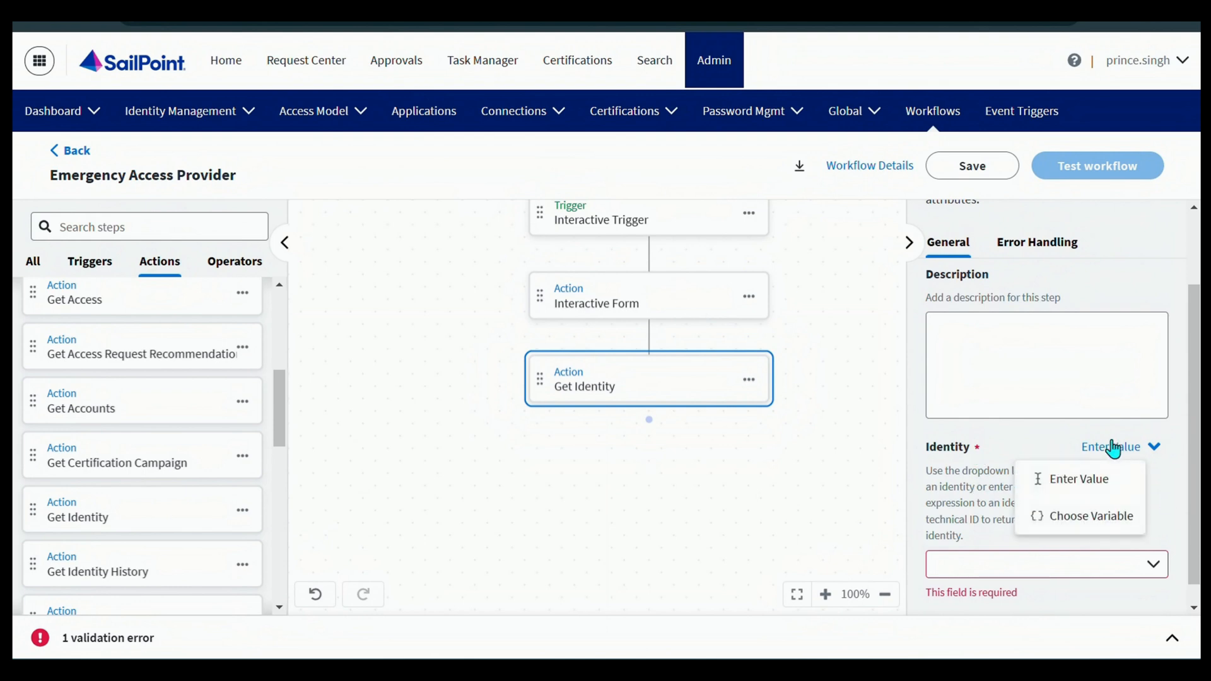
pyautogui.click(1079, 517)
pyautogui.scroll(-2, 1075, 504)
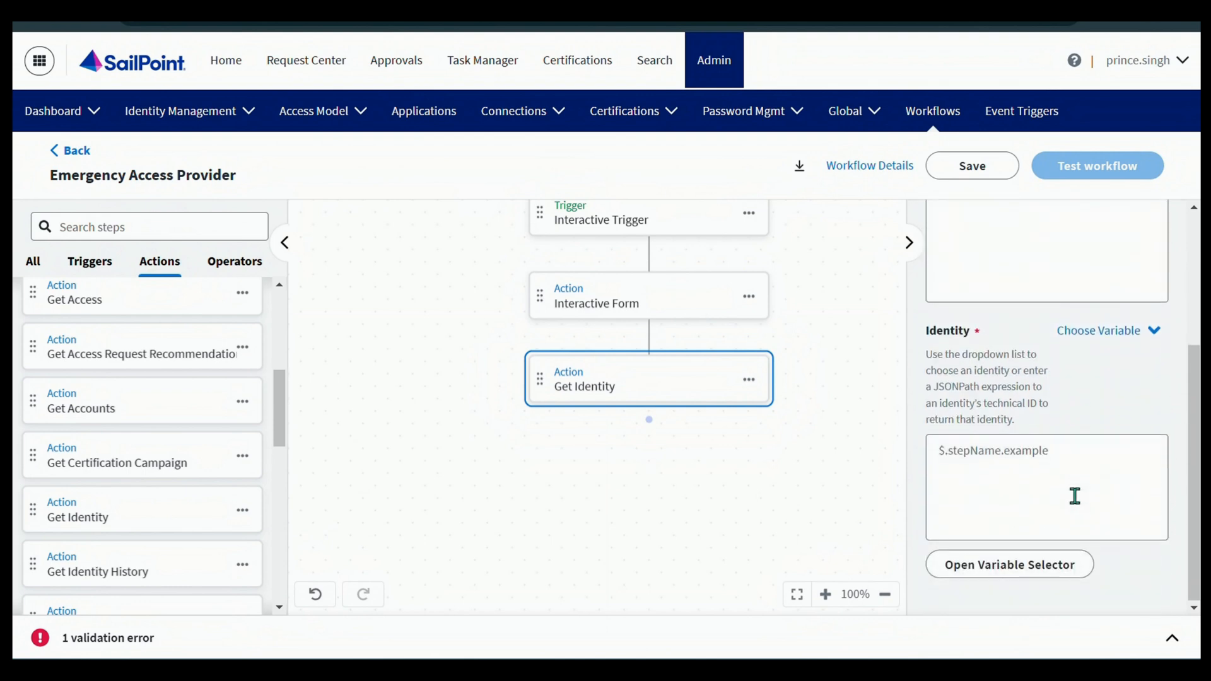
pyautogui.click(986, 577)
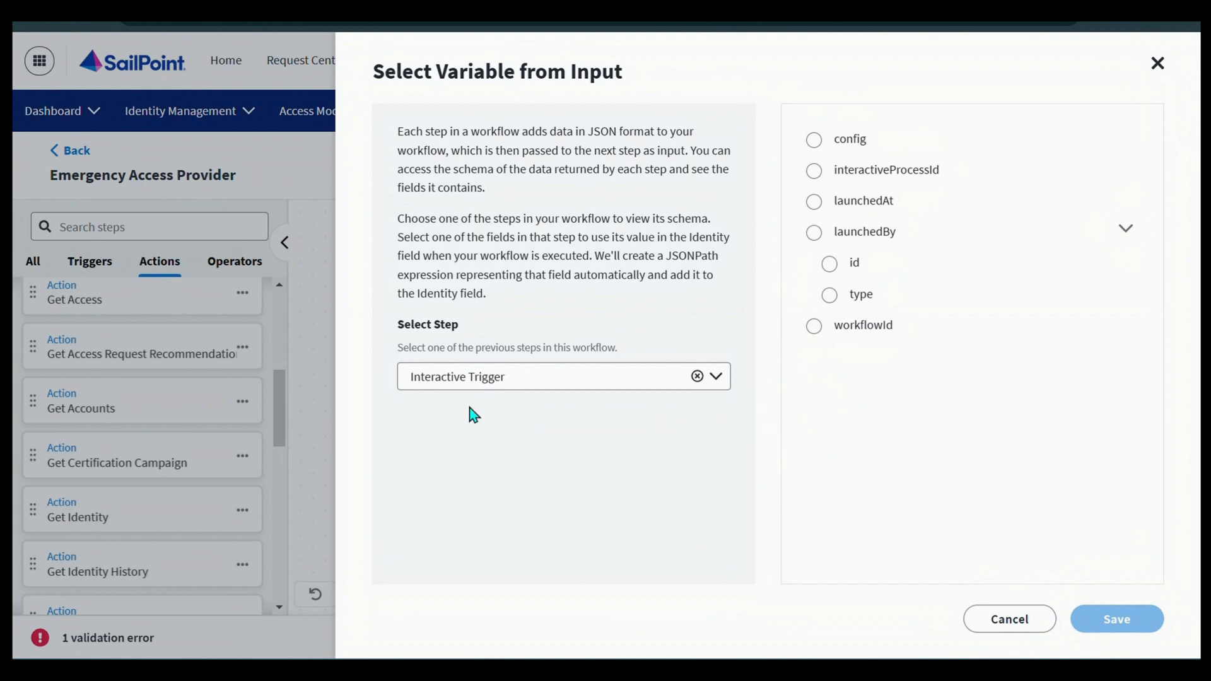
# - Choose selectIdentities from the Interactive Form step's formData as the Identity variable and save the selection
pyautogui.click(512, 381)
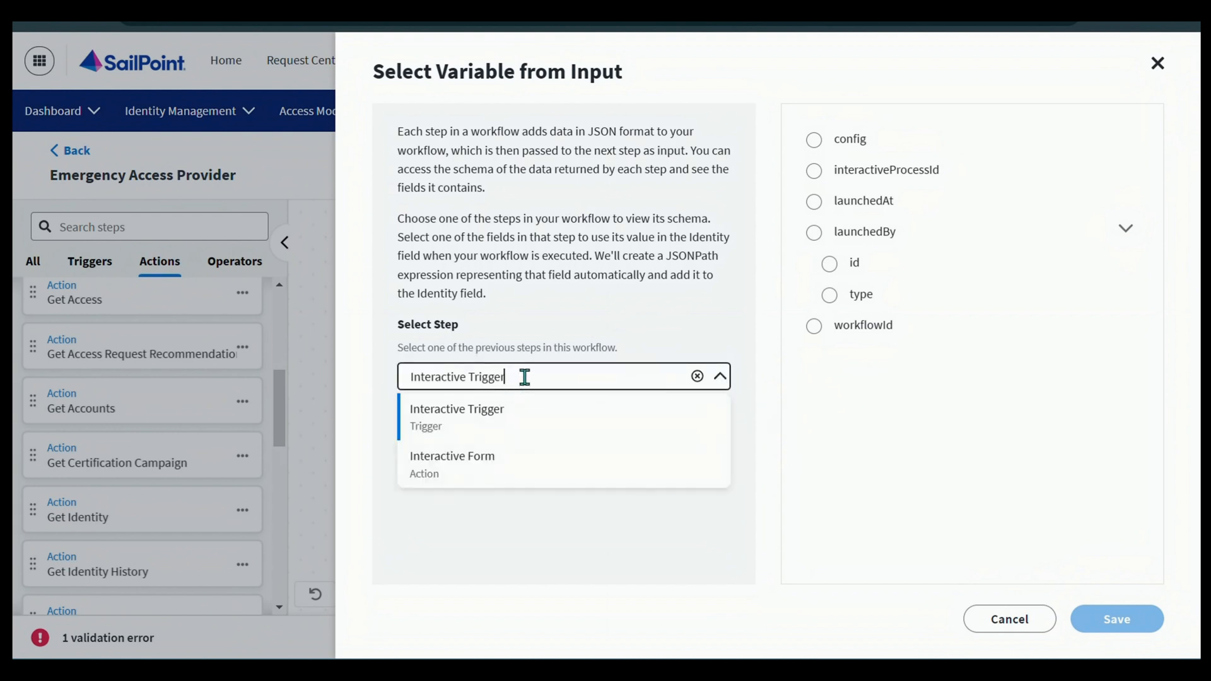
pyautogui.click(486, 467)
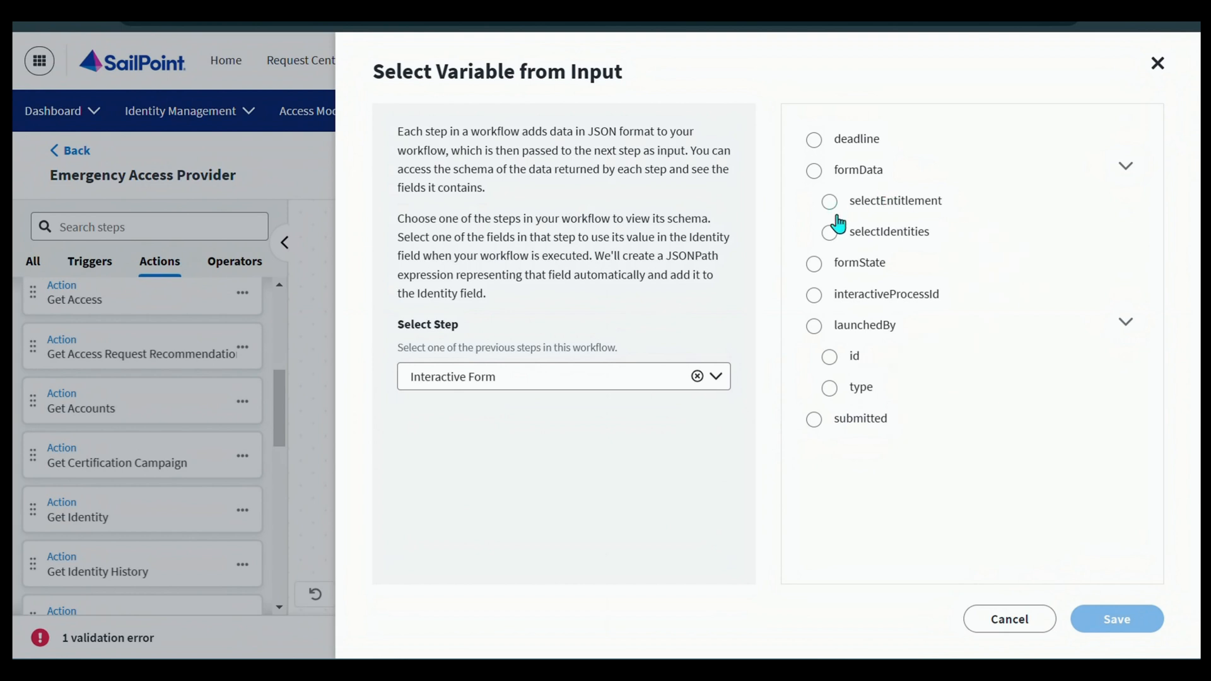
pyautogui.click(445, 365)
pyautogui.click(686, 441)
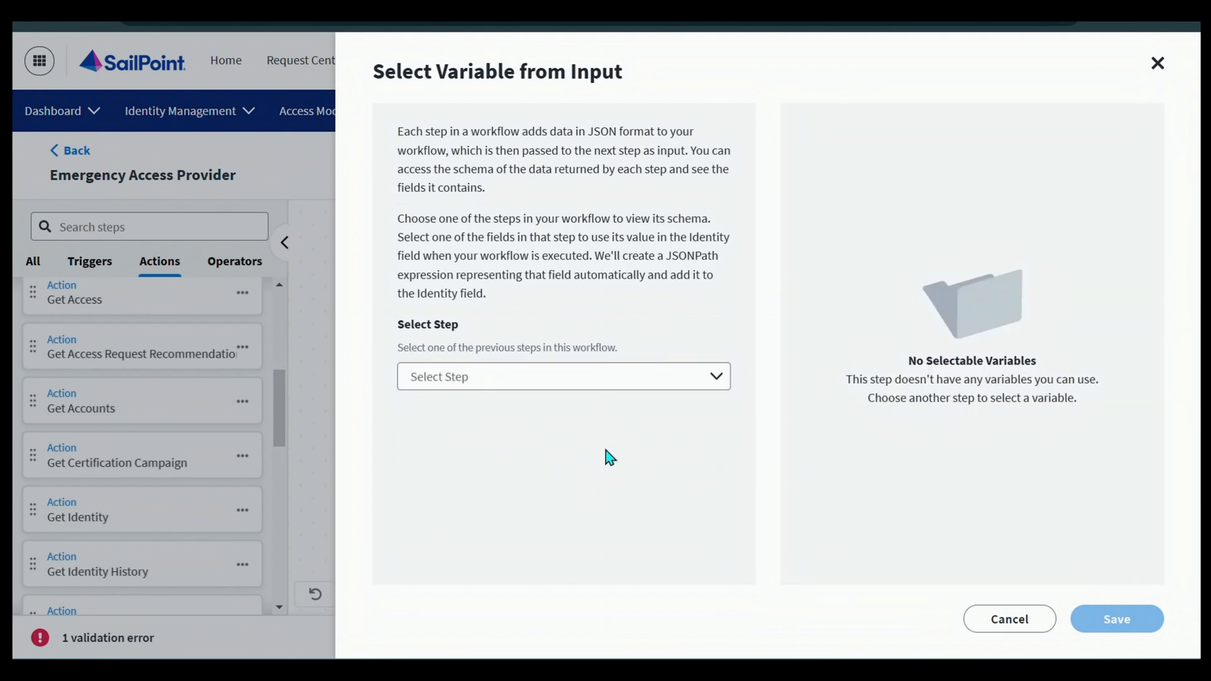
pyautogui.click(570, 376)
pyautogui.click(521, 462)
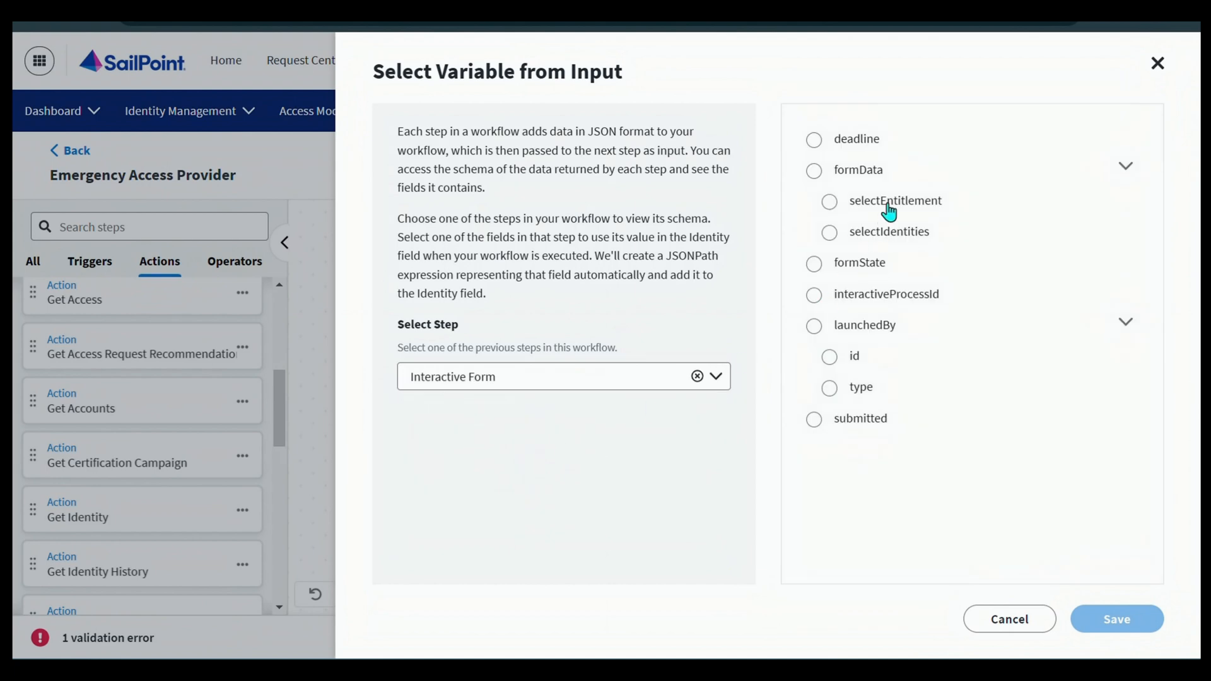
pyautogui.click(876, 232)
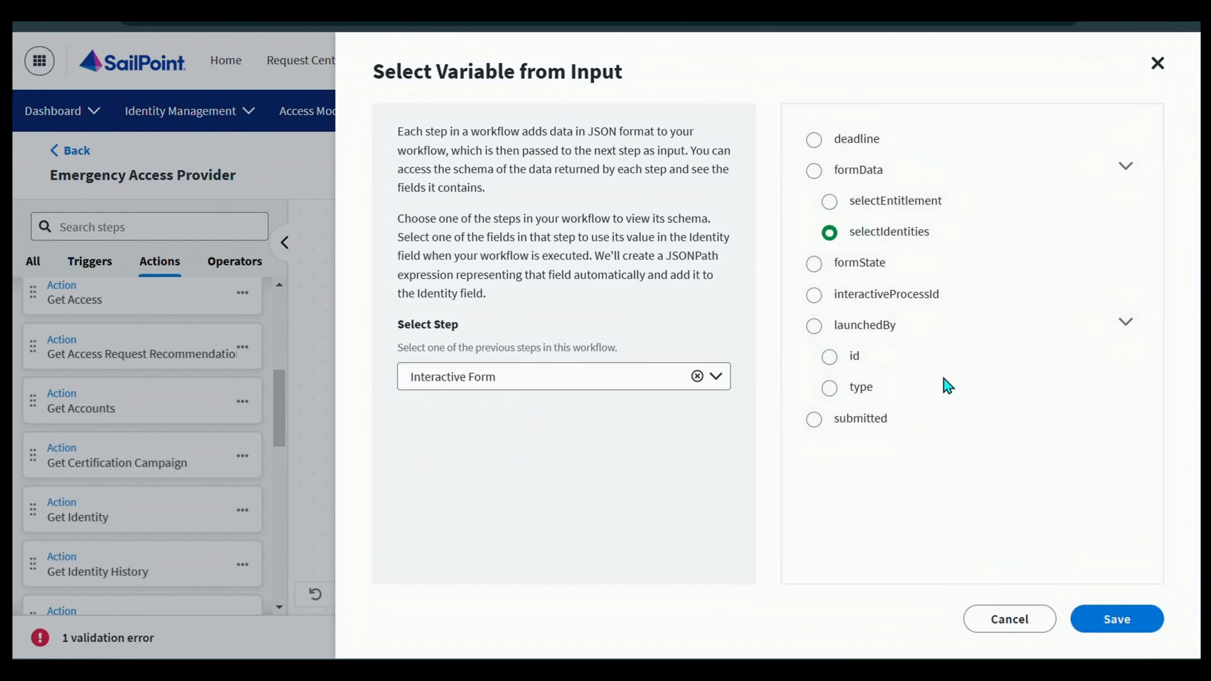
pyautogui.click(1115, 619)
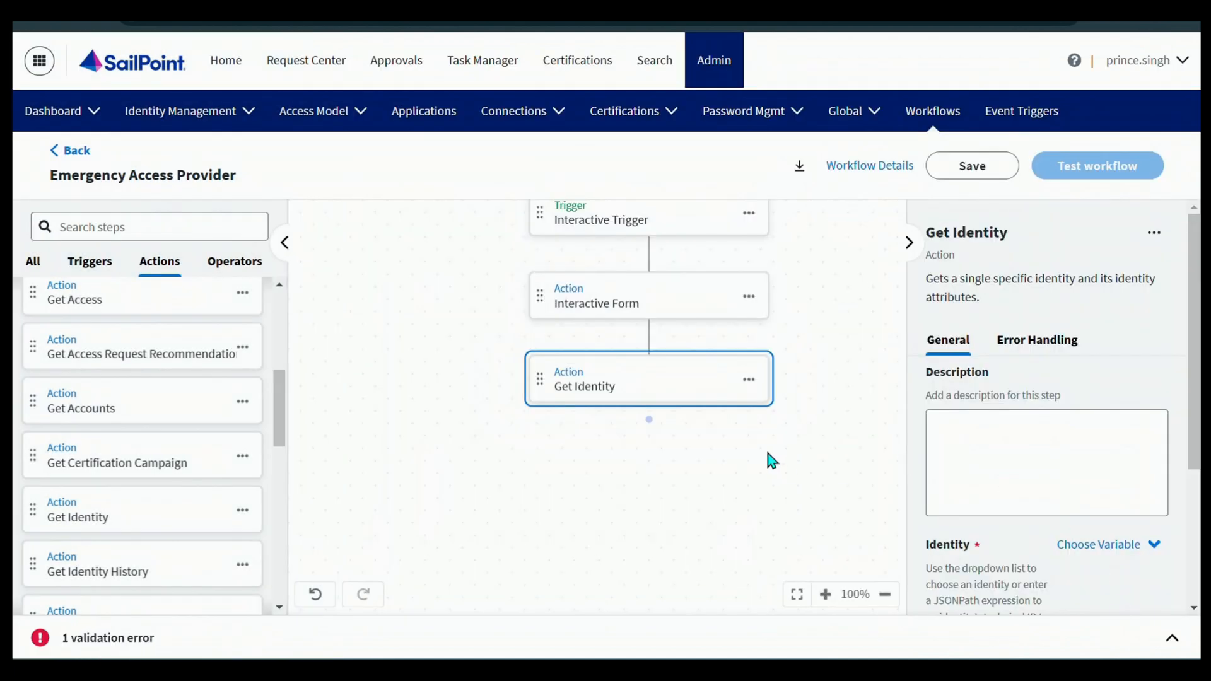
# - Check the JSONPath expression in the Get Identity action's Identity field
pyautogui.scroll(-3, 946, 426)
pyautogui.scroll(1, 958, 436)
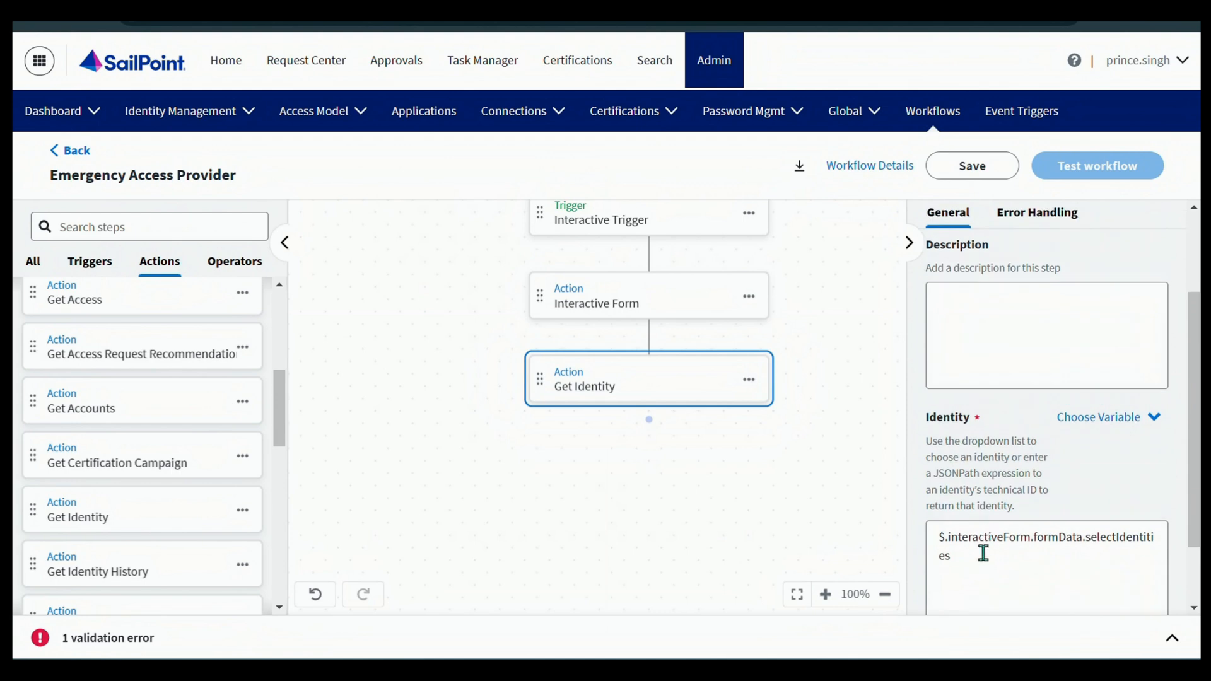
pyautogui.scroll(-1, 977, 554)
pyautogui.moveTo(963, 478); pyautogui.dragTo(929, 451)
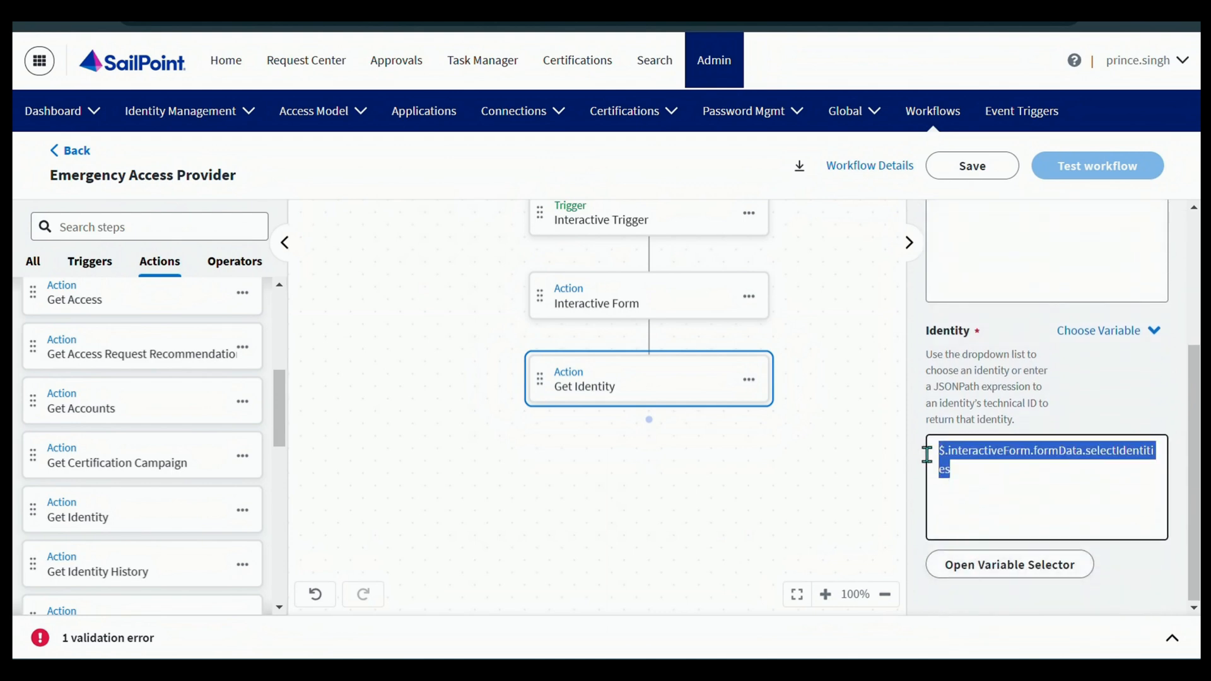
pyautogui.click(1022, 497)
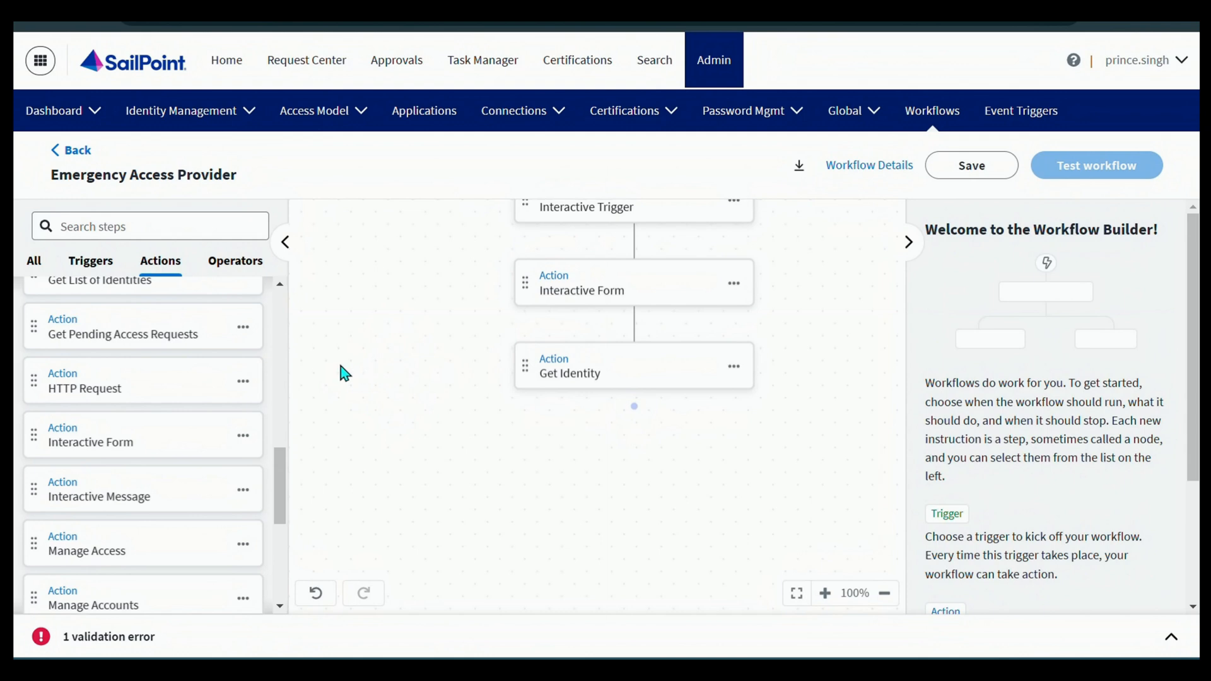
# - Add a second Get Identity action to the canvas beneath the existing Get Identity action
pyautogui.scroll(-5, 118, 429)
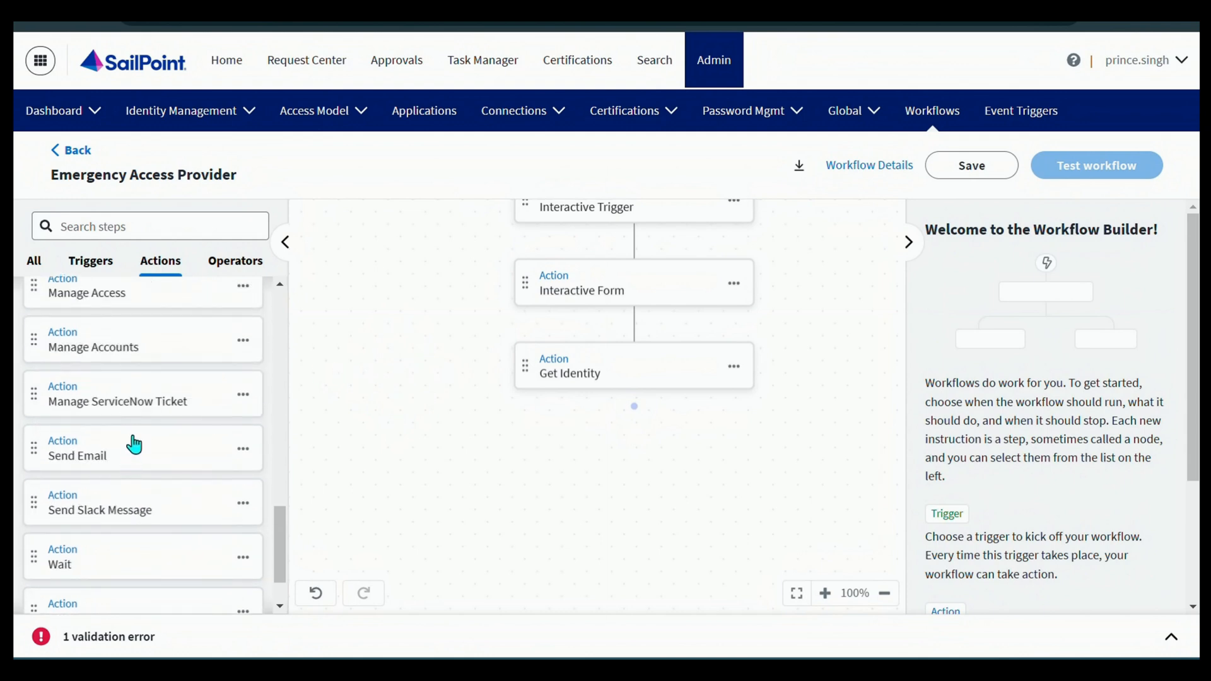
pyautogui.scroll(3, 132, 442)
pyautogui.scroll(3, 132, 442)
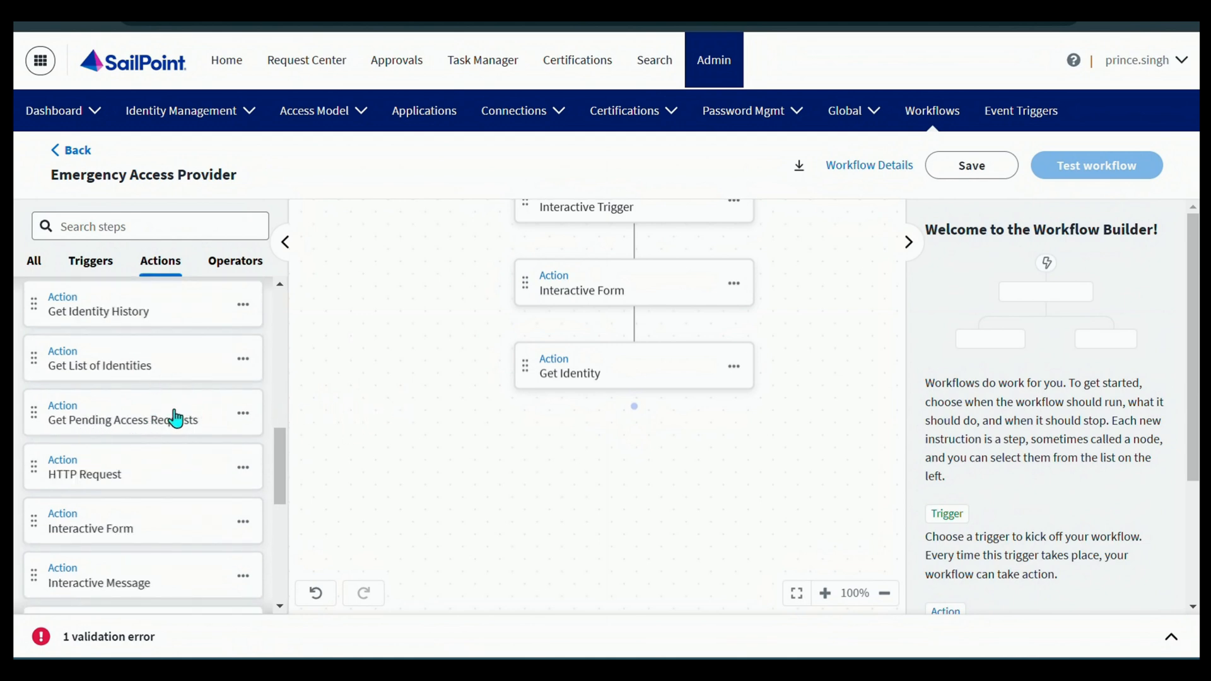
pyautogui.scroll(-2, 162, 454)
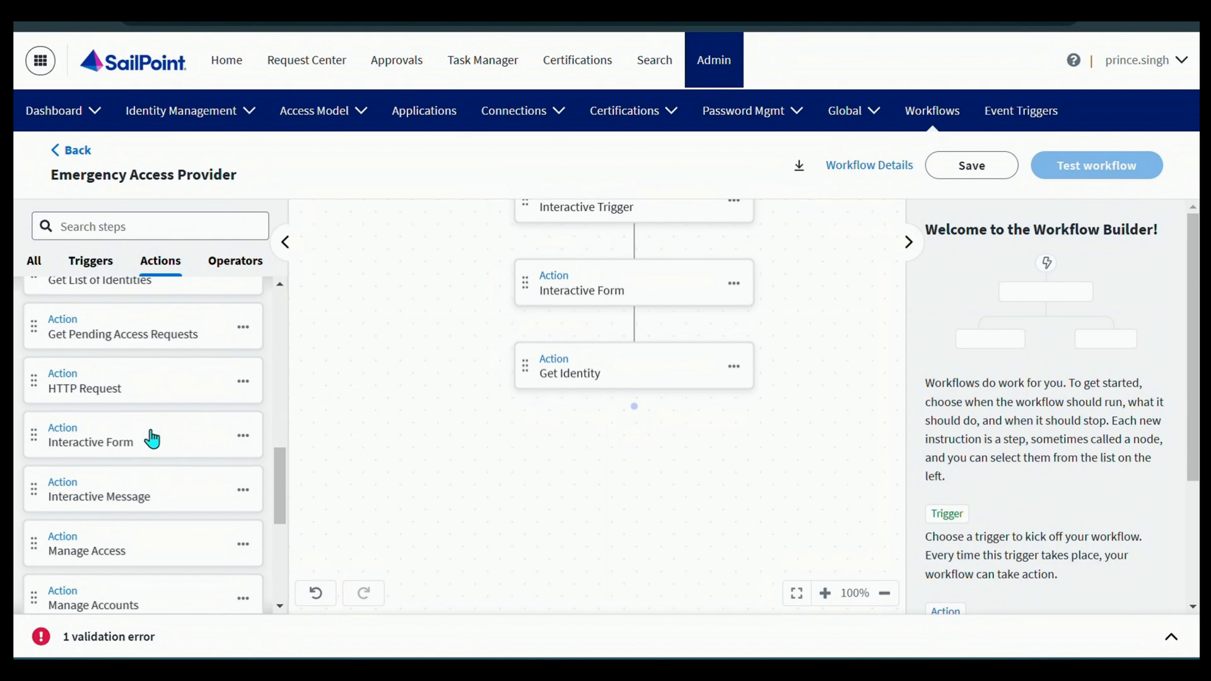
pyautogui.scroll(3, 132, 397)
pyautogui.moveTo(113, 365); pyautogui.dragTo(541, 438)
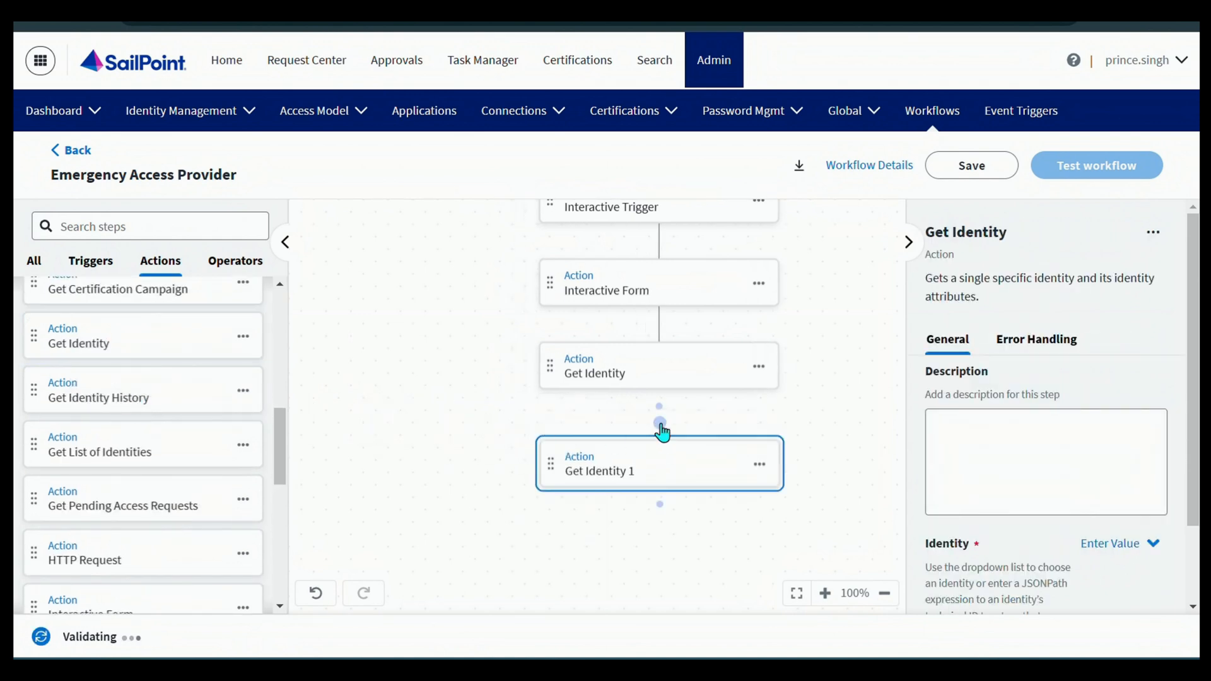
# - Connect the first Get Identity action to Get Identity 1 and switch Get Identity 1's Identity input to Choose Variable
pyautogui.moveTo(661, 424); pyautogui.dragTo(660, 393)
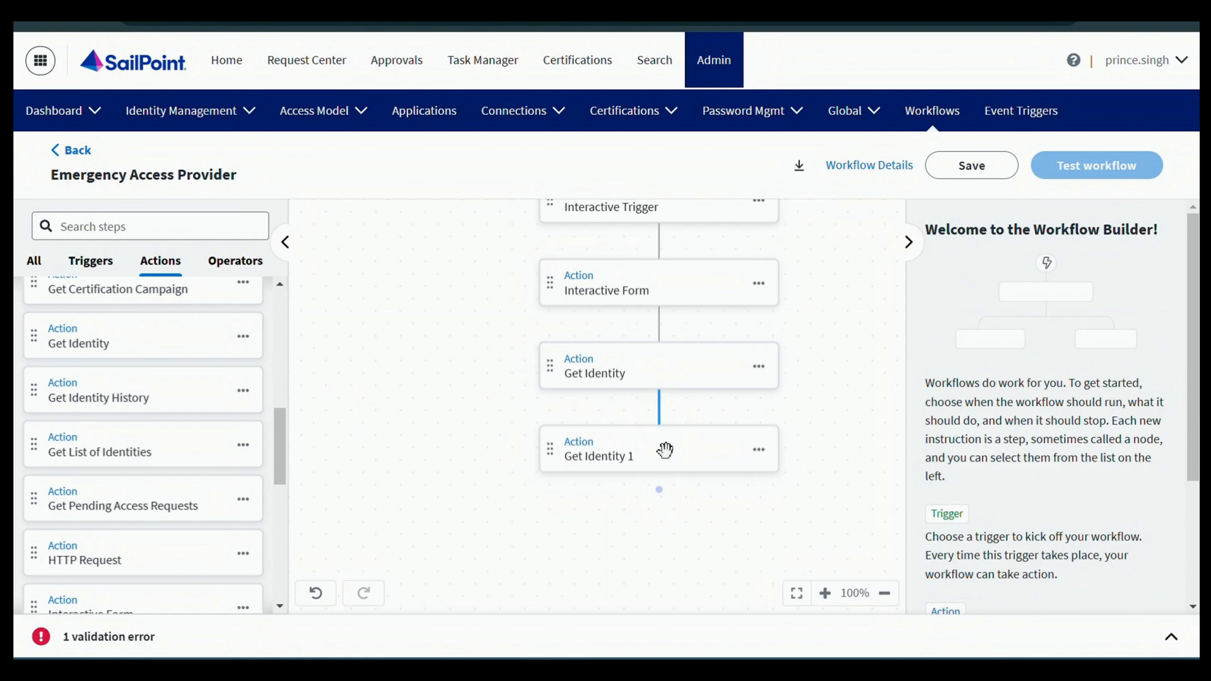
pyautogui.click(676, 458)
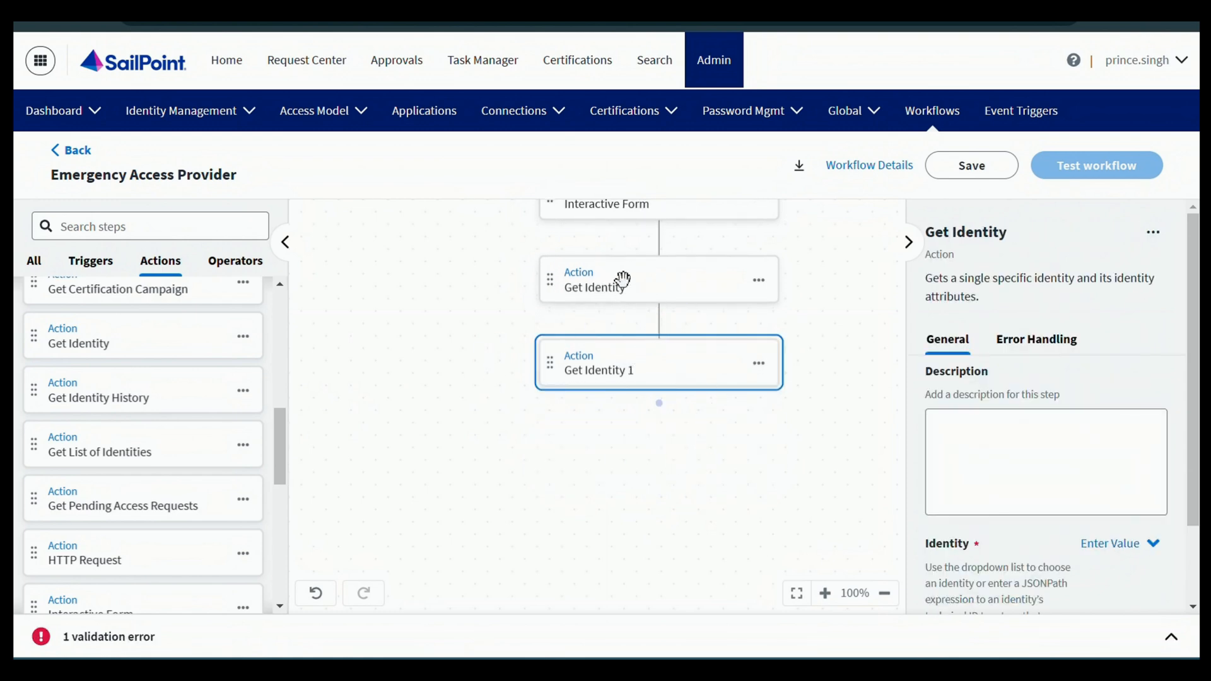
pyautogui.scroll(-3, 1049, 356)
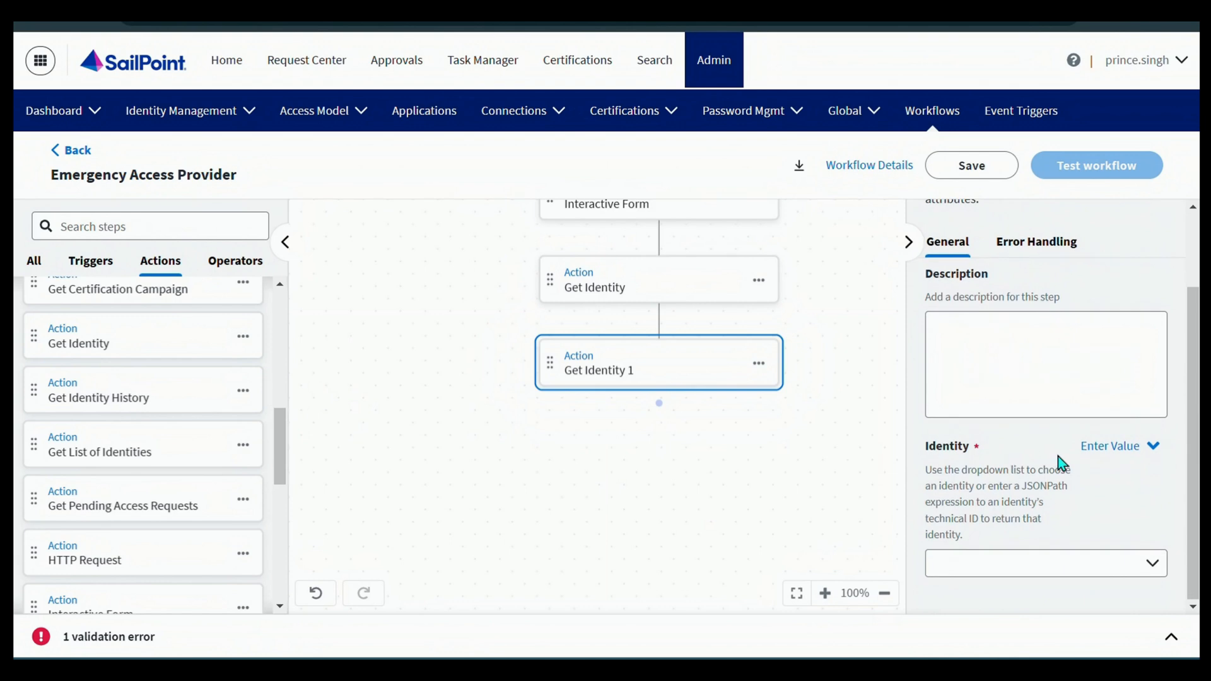
pyautogui.click(1110, 449)
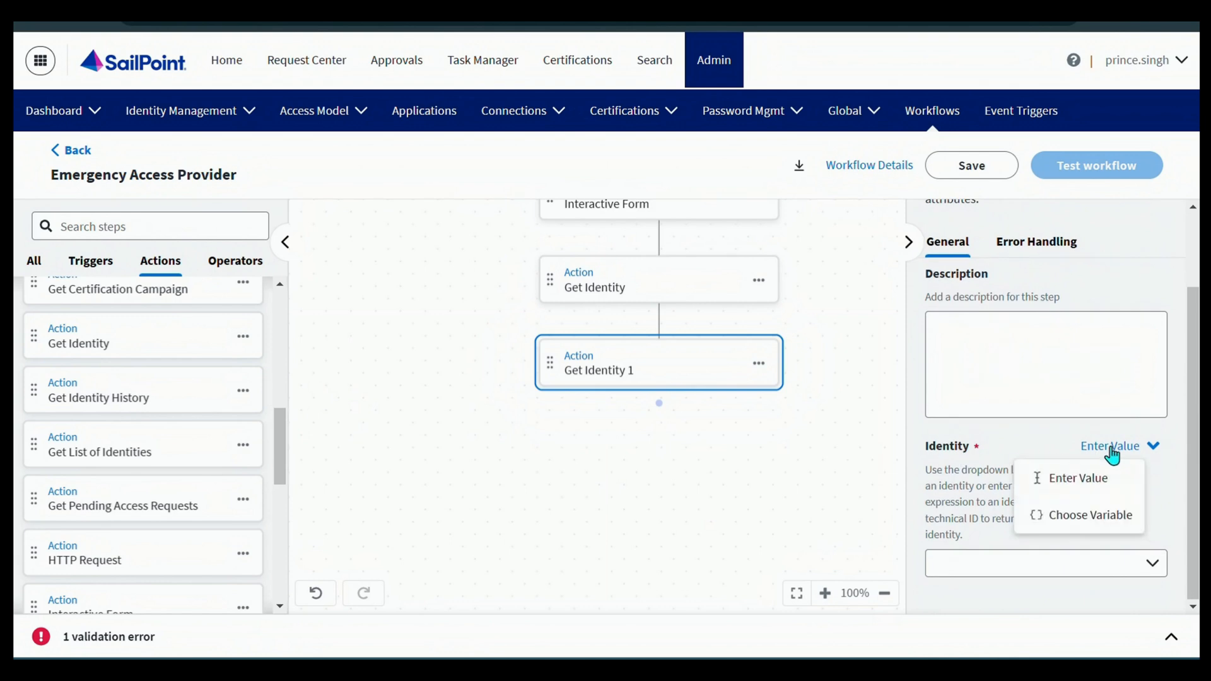
pyautogui.click(1087, 514)
pyautogui.scroll(-3, 1087, 514)
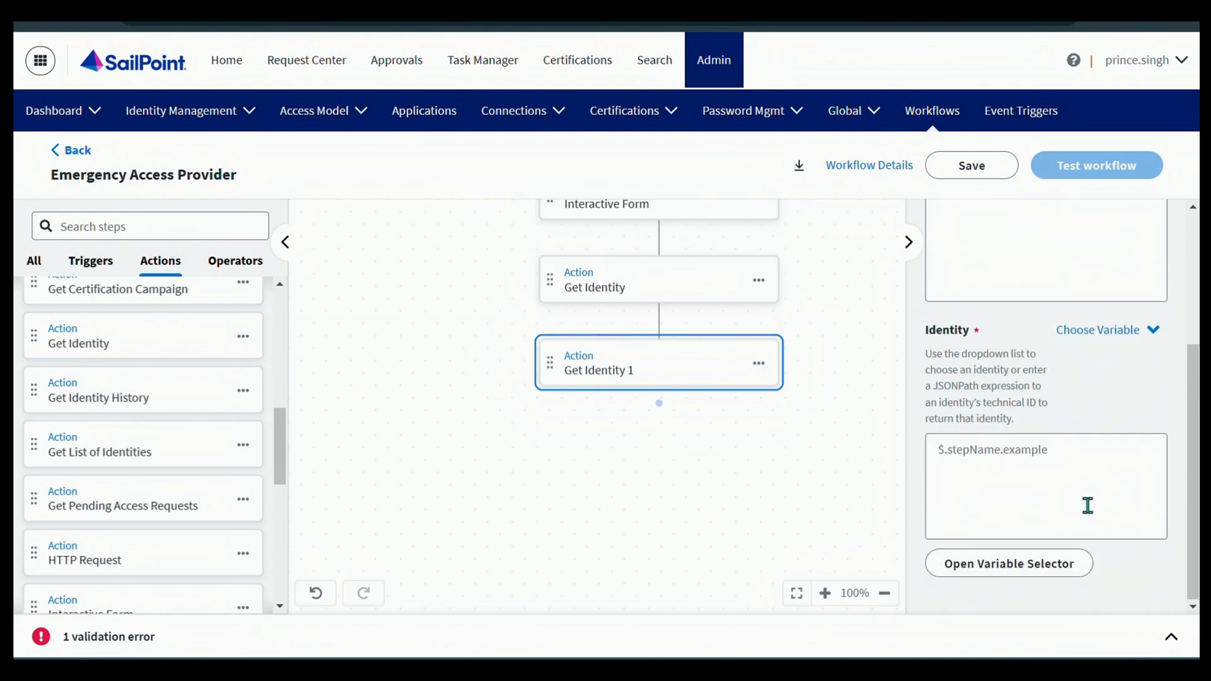
# - Choose the id under managerRef from the Get Identity step as Get Identity 1's Identity variable and save the selection
pyautogui.click(991, 572)
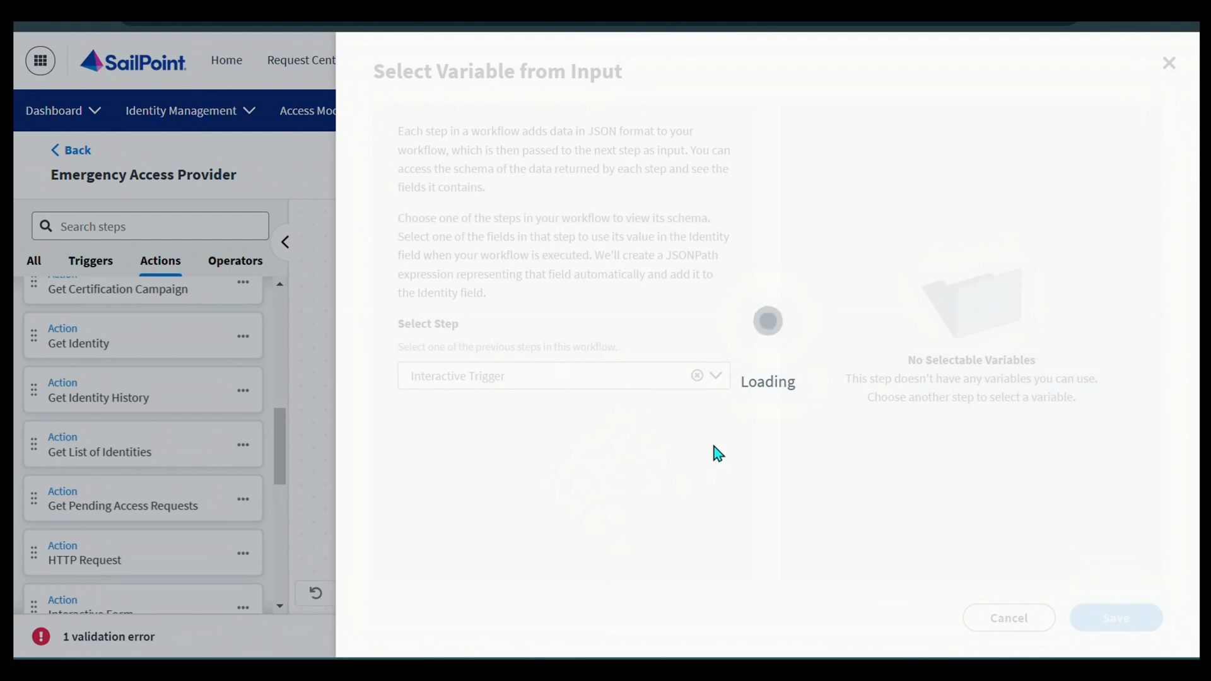
pyautogui.click(716, 377)
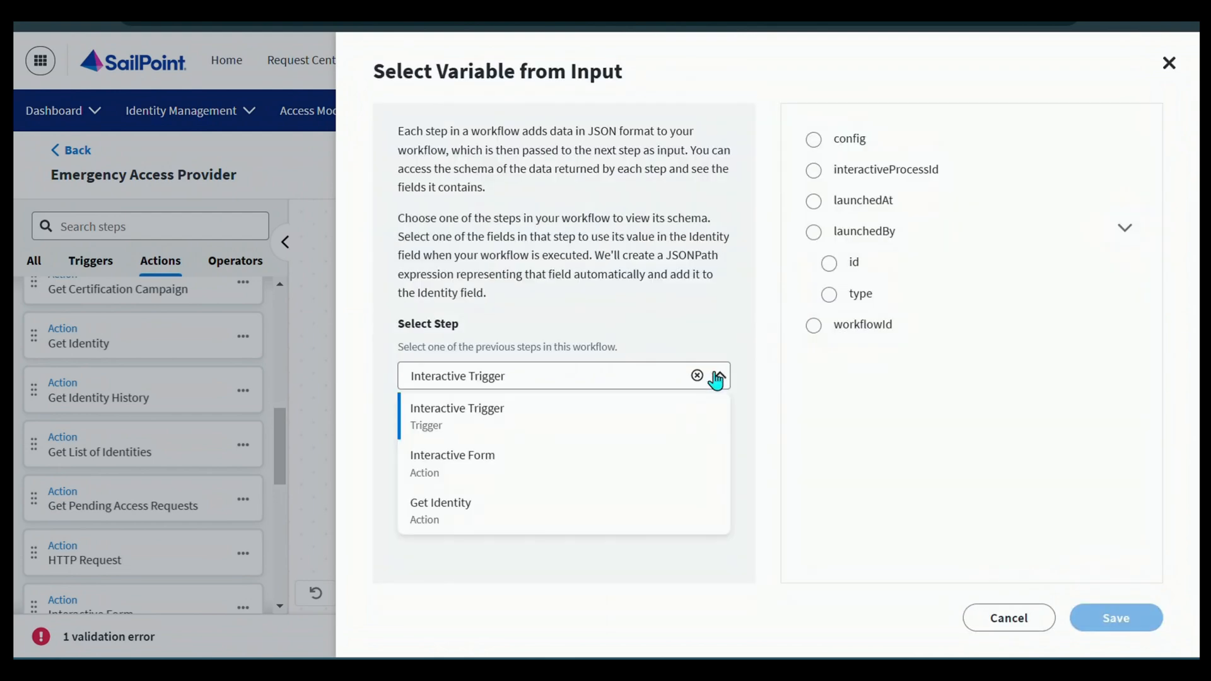
pyautogui.click(481, 503)
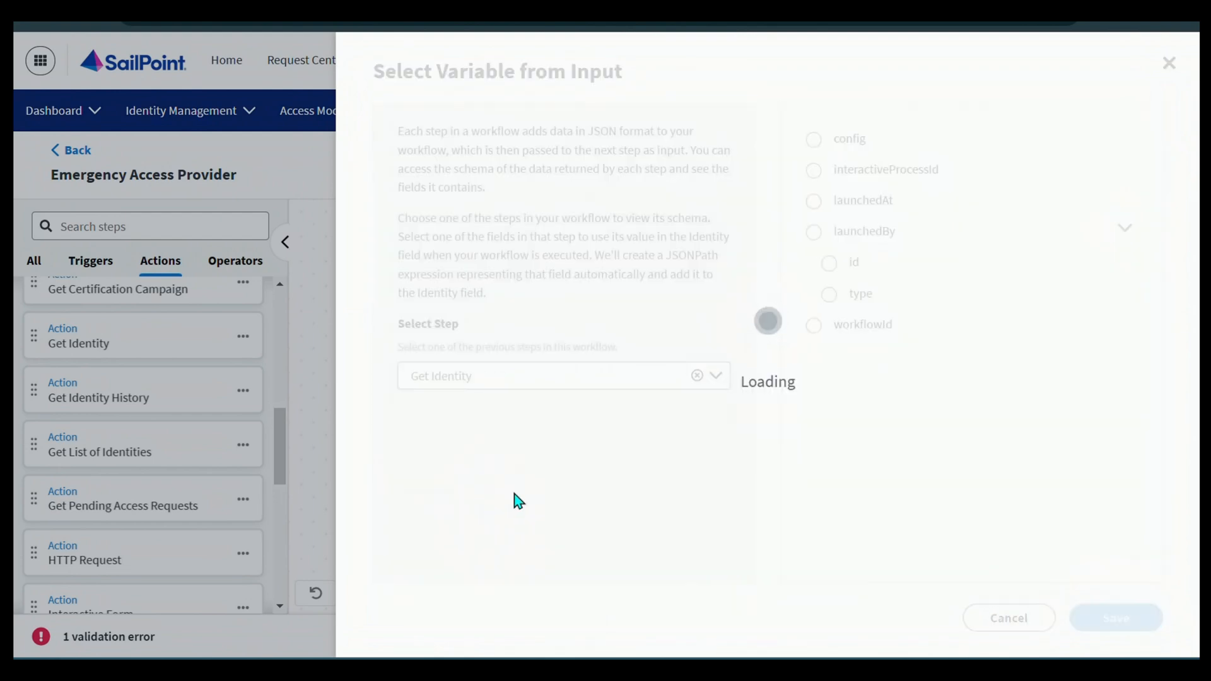
pyautogui.scroll(-10, 886, 315)
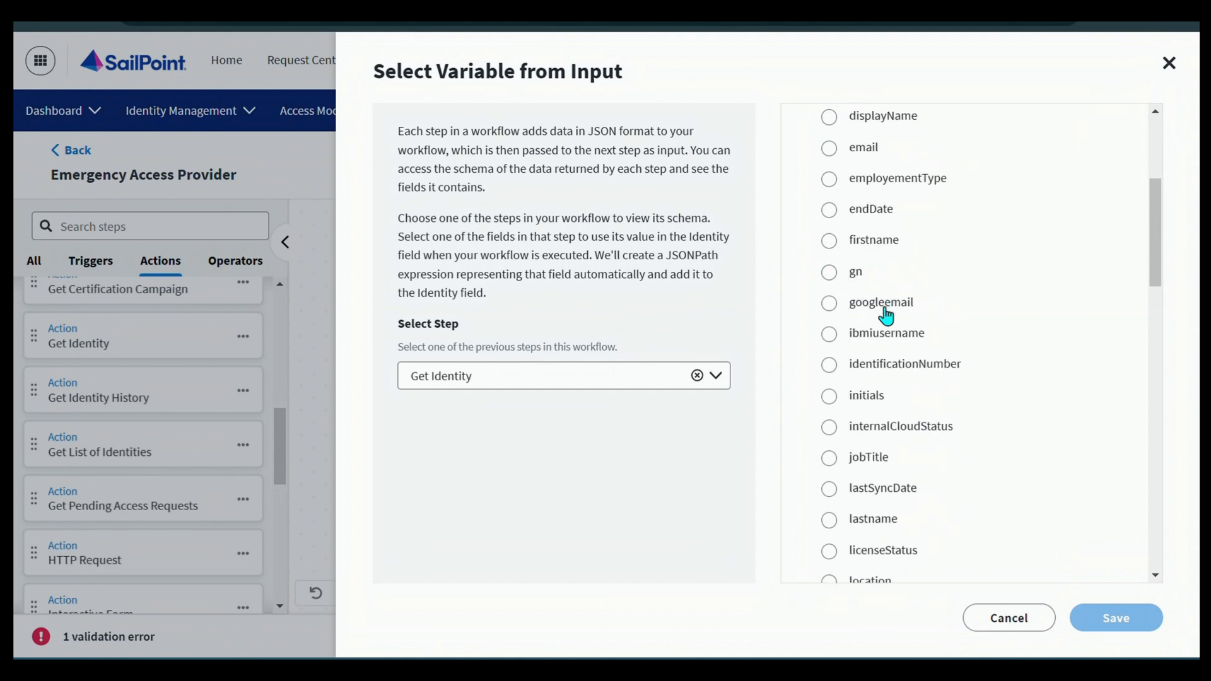
pyautogui.scroll(-12, 886, 315)
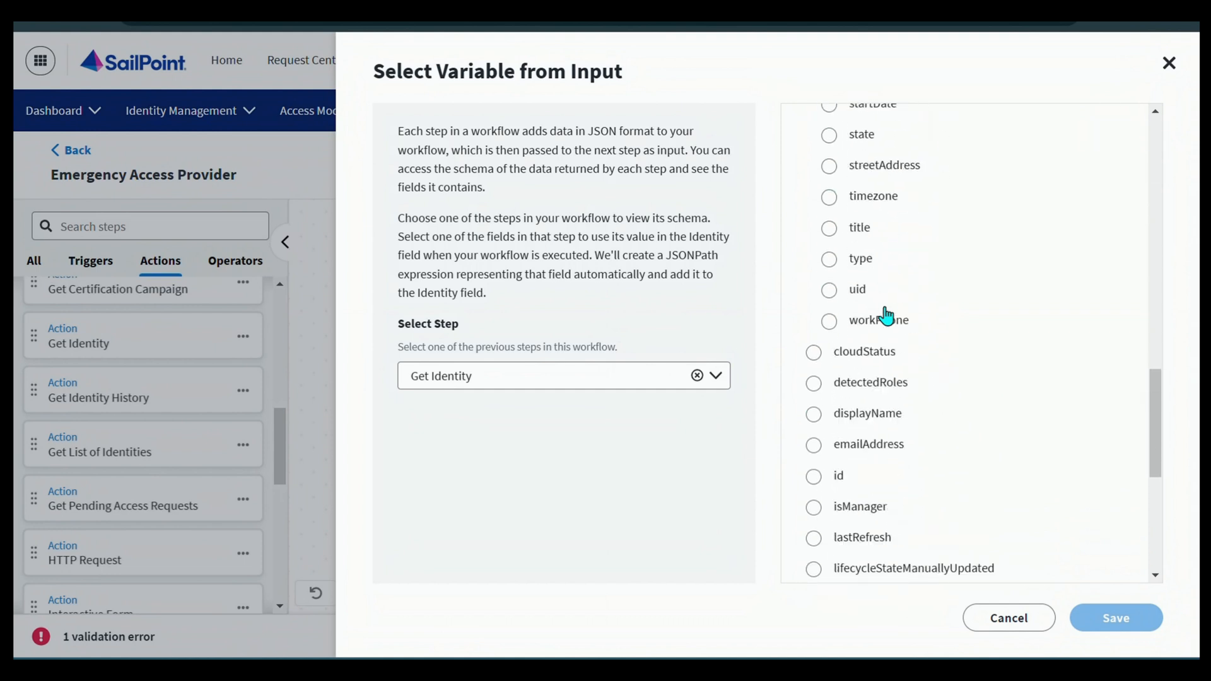
pyautogui.scroll(-1, 886, 315)
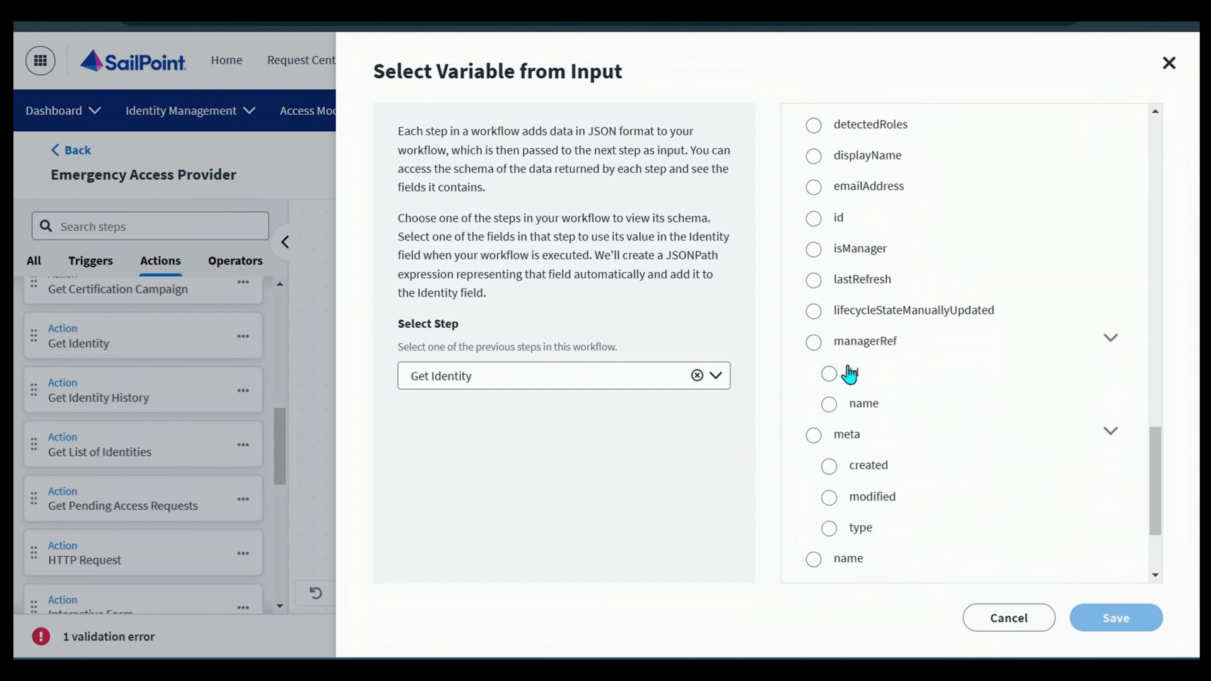
pyautogui.click(830, 373)
pyautogui.click(1116, 618)
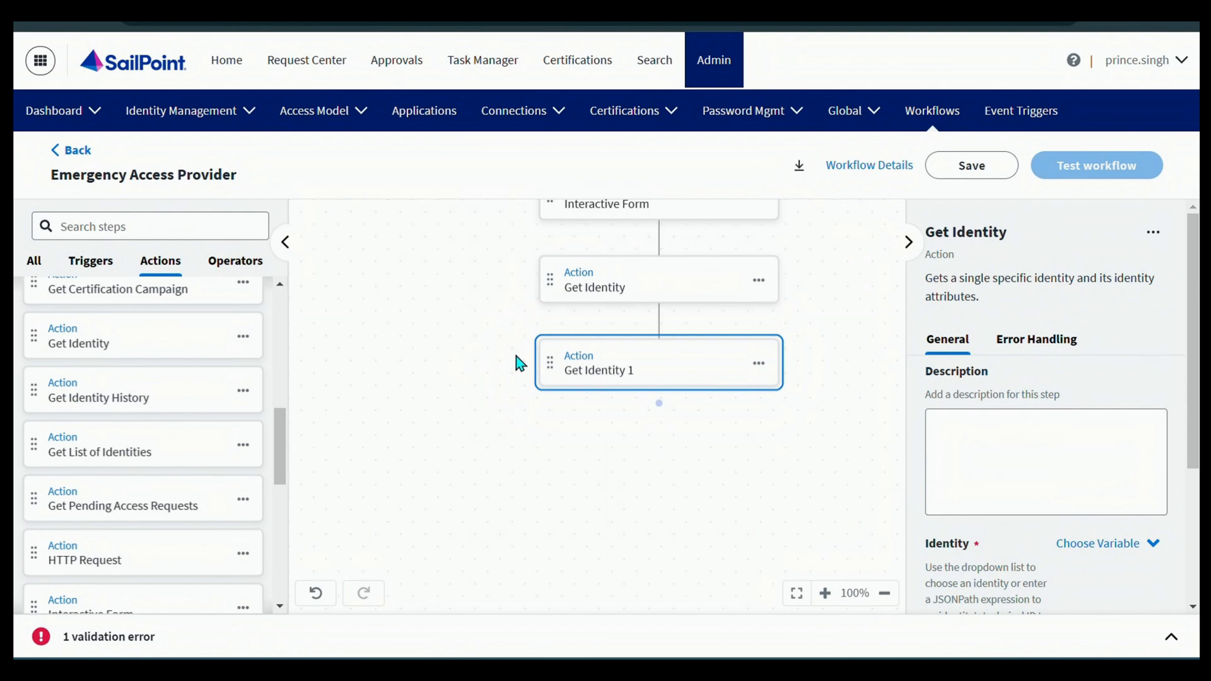
# - Add a Get Access action beneath Get Identity 1, connect the two, and select the new action
pyautogui.scroll(1, 505, 386)
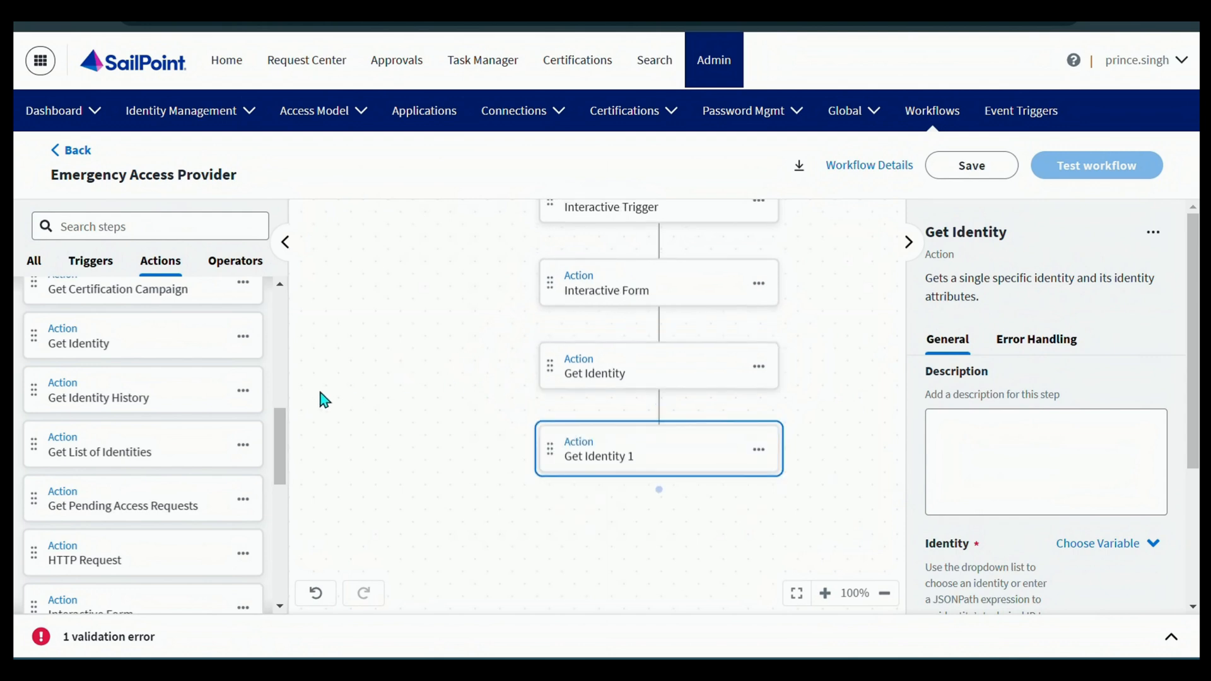
pyautogui.scroll(-1, 177, 388)
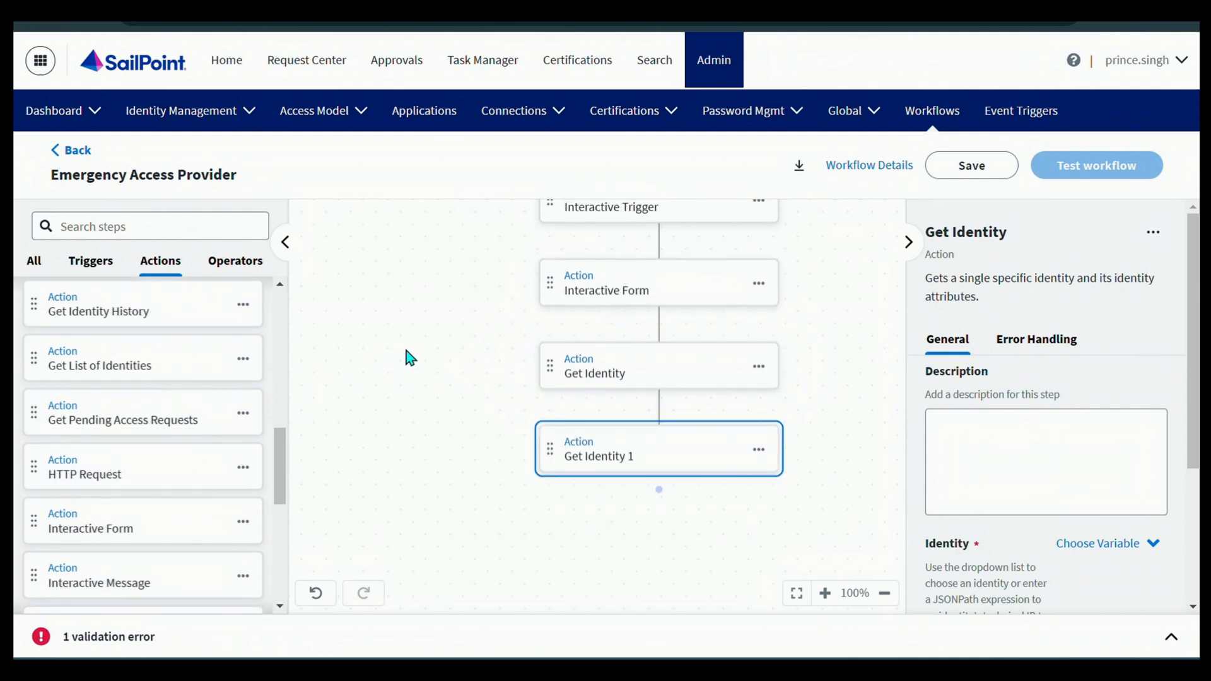
pyautogui.scroll(1, 474, 362)
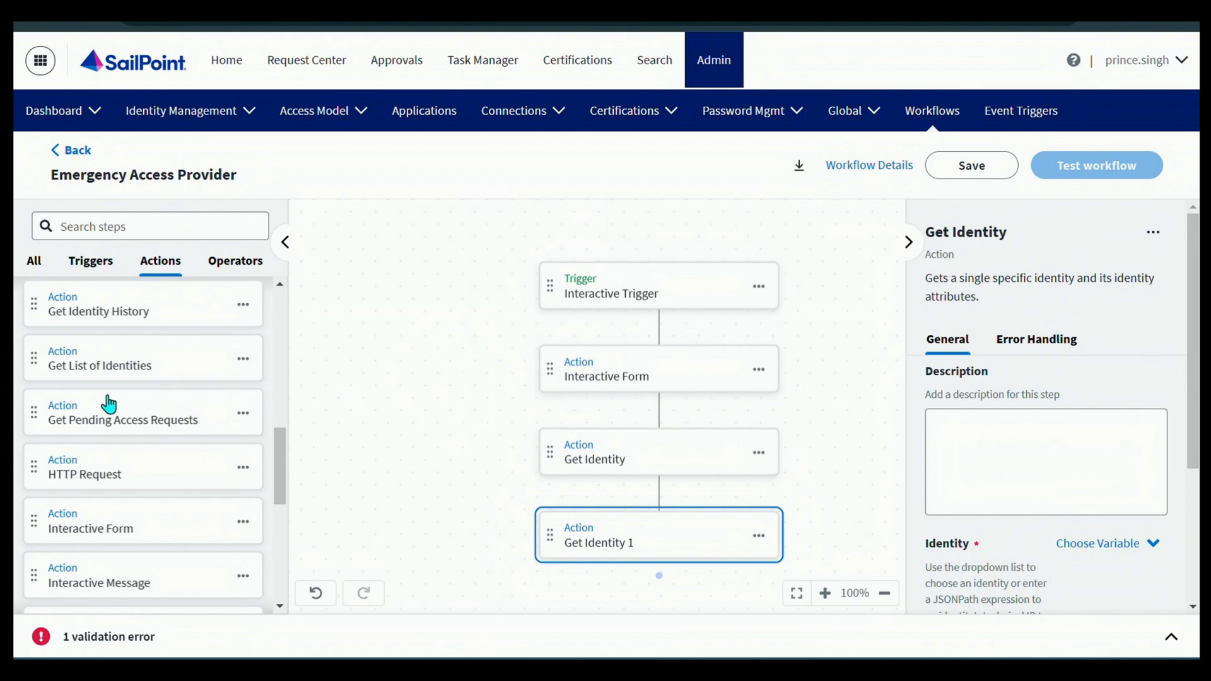
pyautogui.scroll(-2, 113, 400)
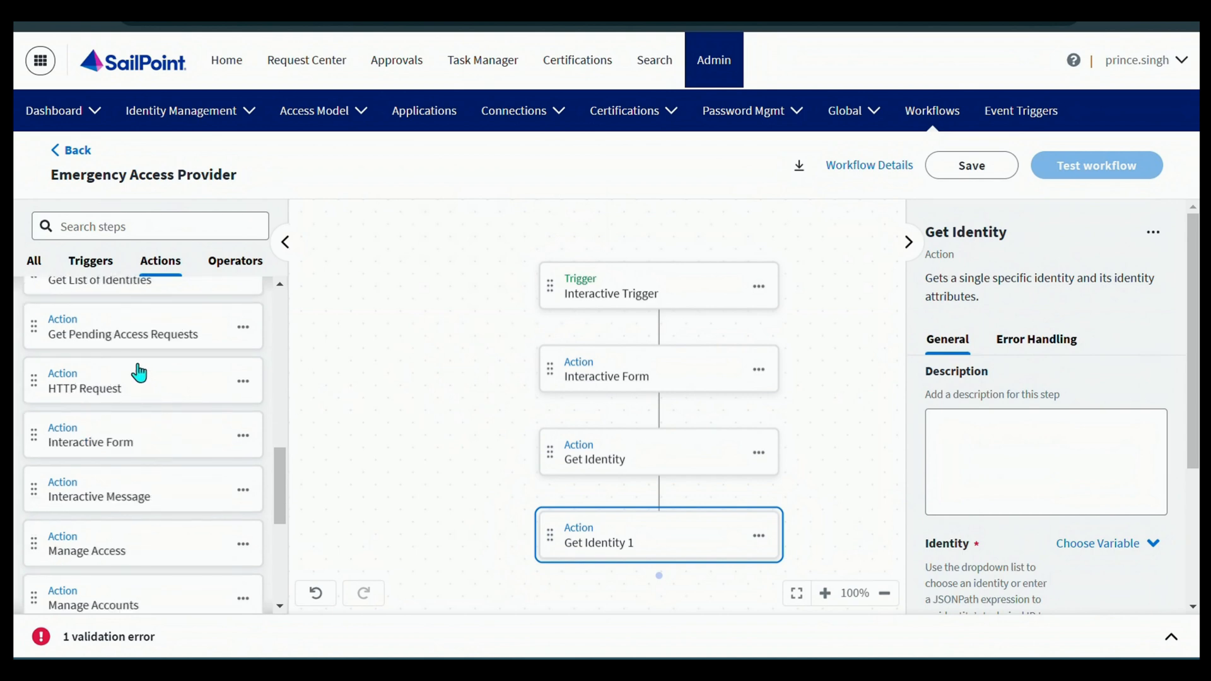
pyautogui.scroll(-2, 117, 456)
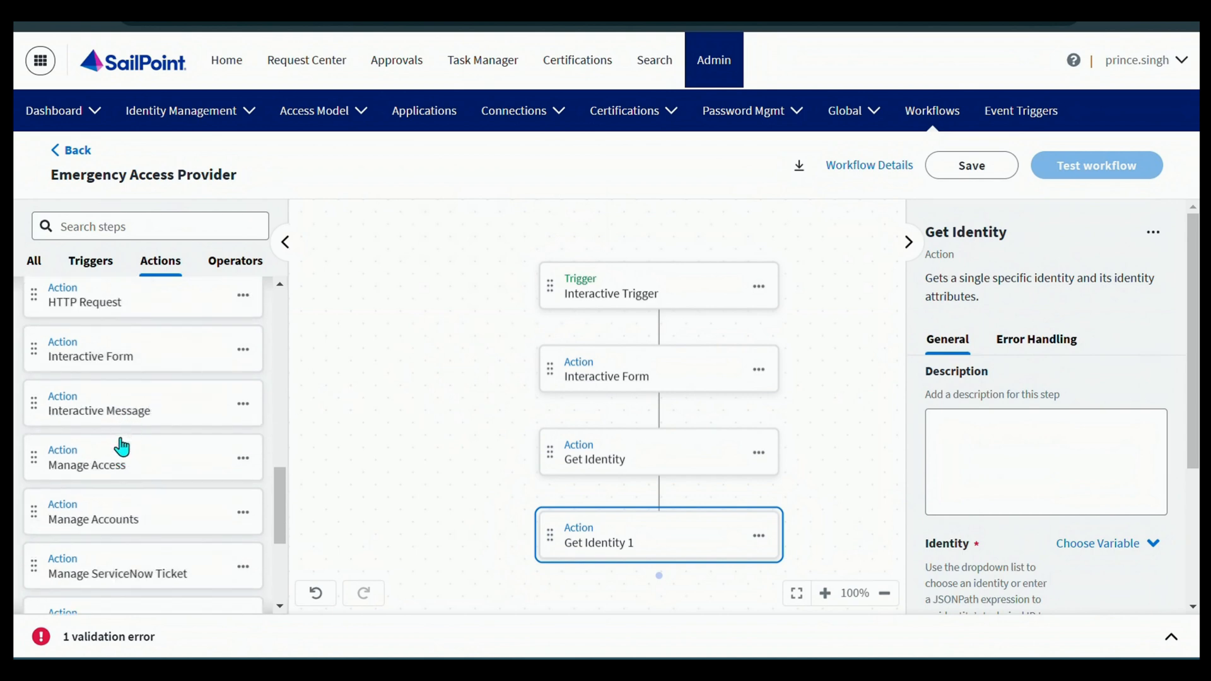
pyautogui.scroll(-2, 113, 489)
pyautogui.scroll(8, 118, 492)
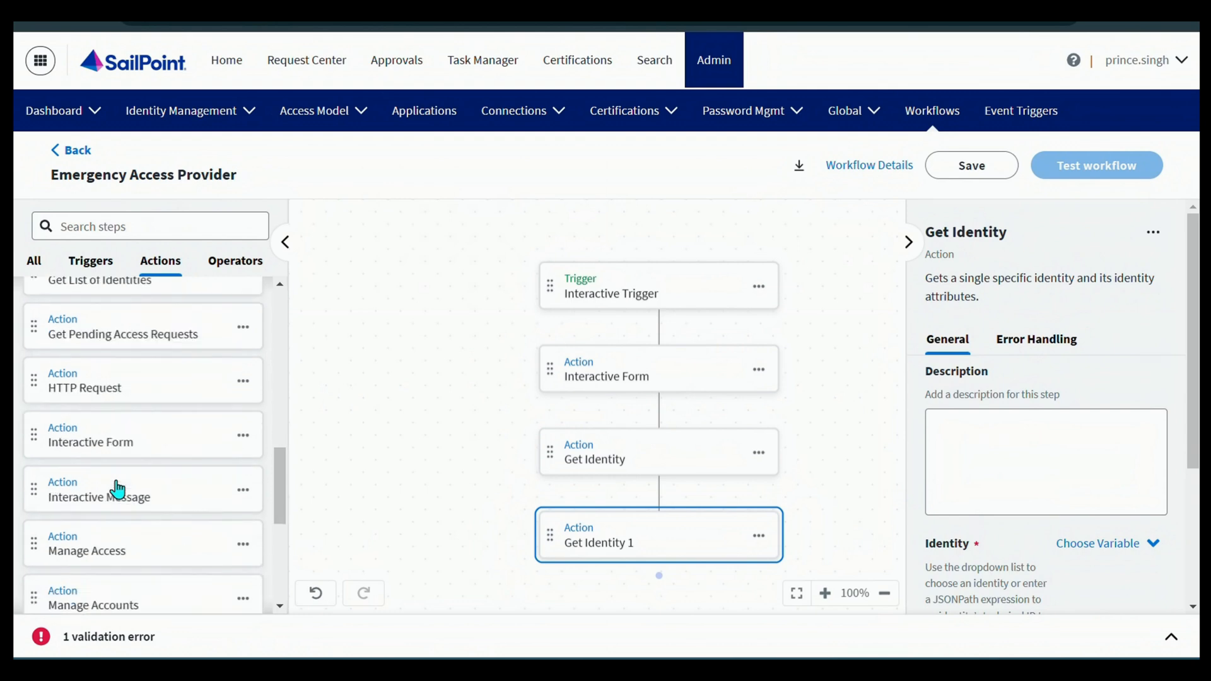
pyautogui.scroll(6, 116, 441)
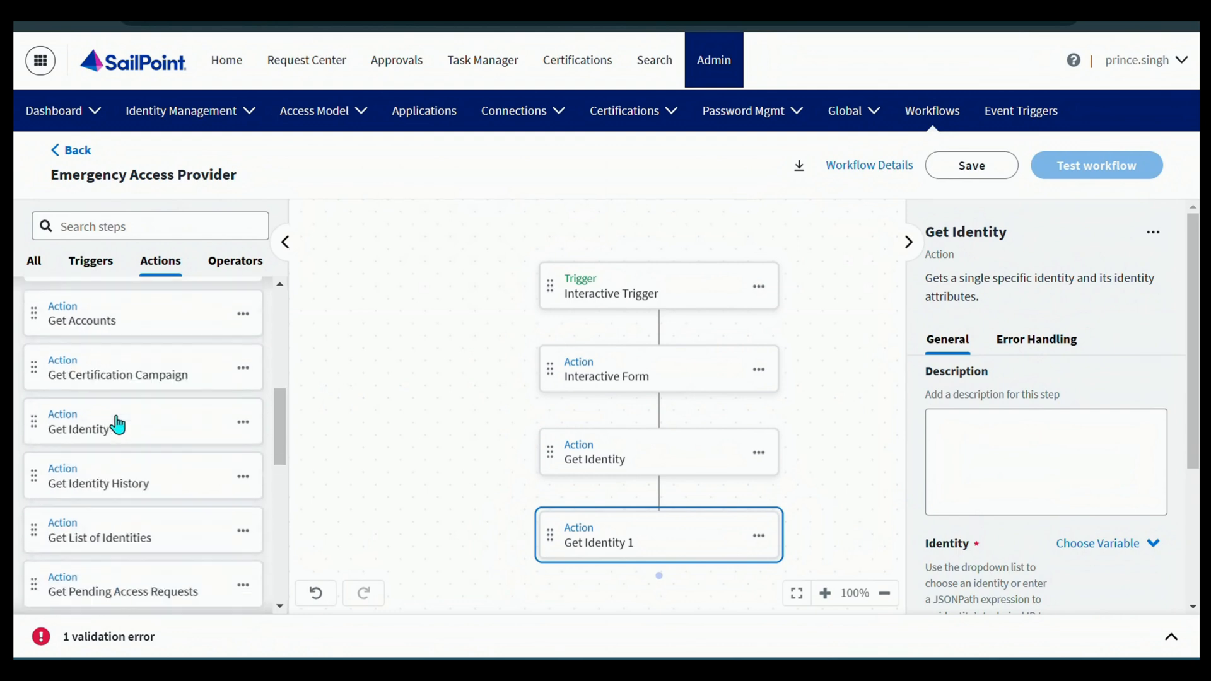
pyautogui.scroll(-4, 373, 489)
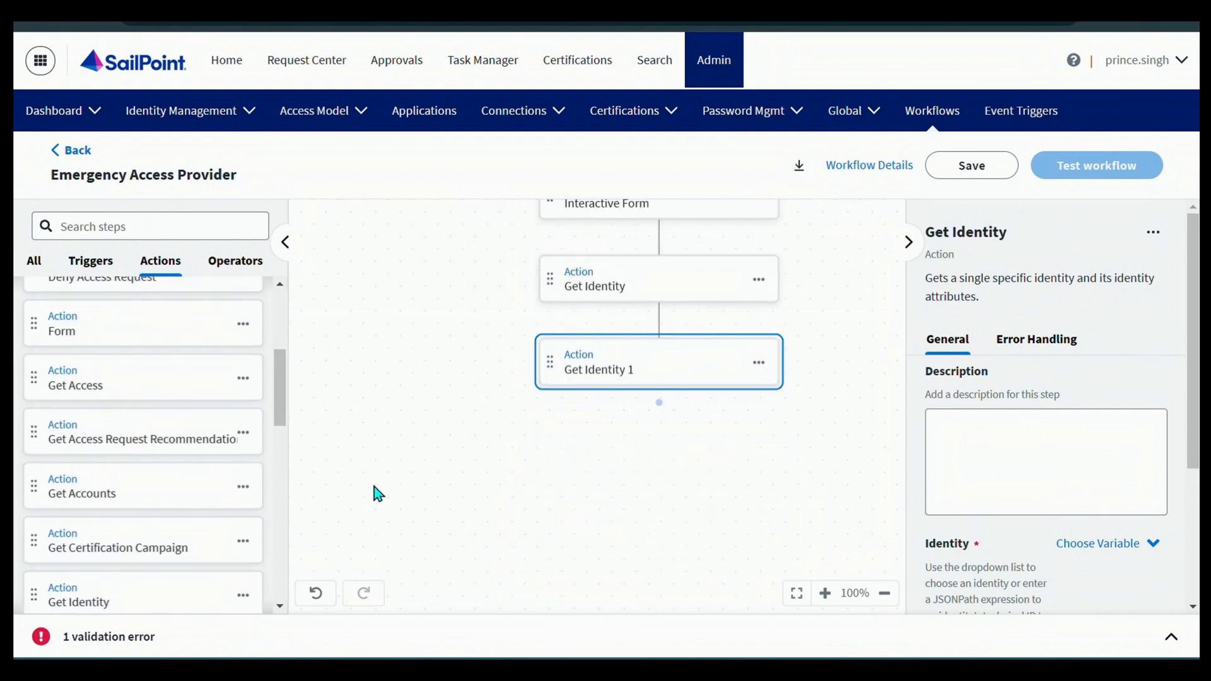
pyautogui.moveTo(101, 376); pyautogui.dragTo(554, 381)
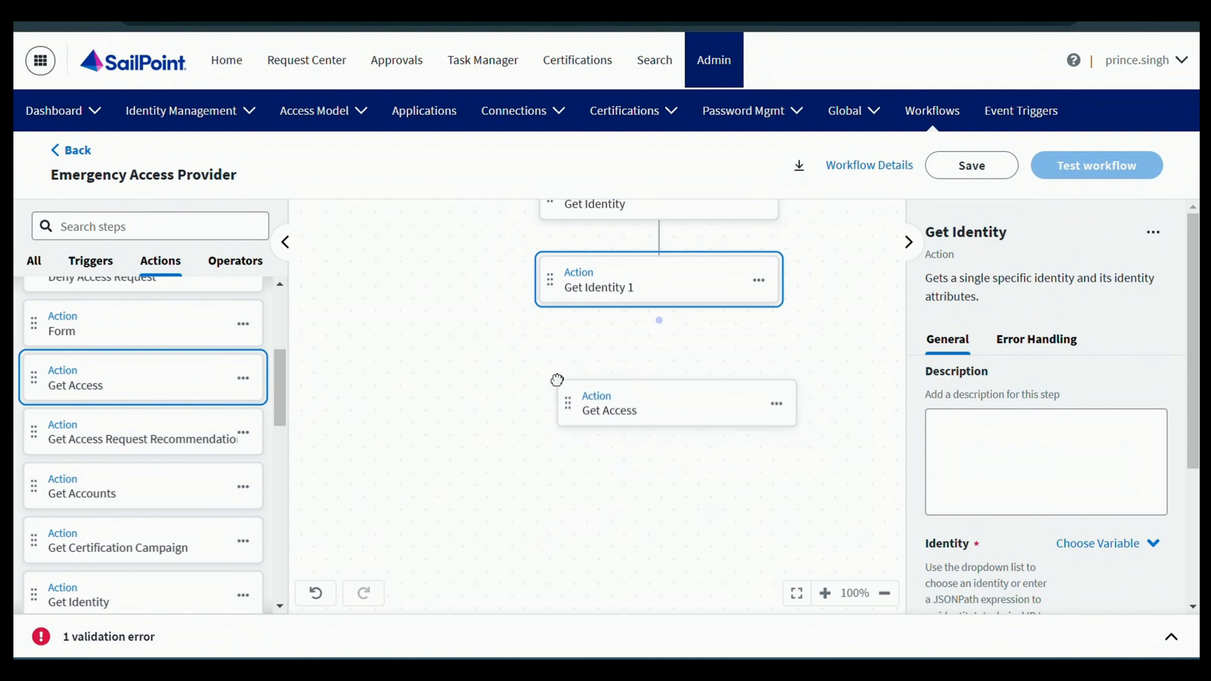
pyautogui.moveTo(676, 366); pyautogui.dragTo(663, 311)
pyautogui.click(632, 369)
# - Set the Get Access action's Access Selection Method to By Search Query
pyautogui.scroll(-1, 720, 462)
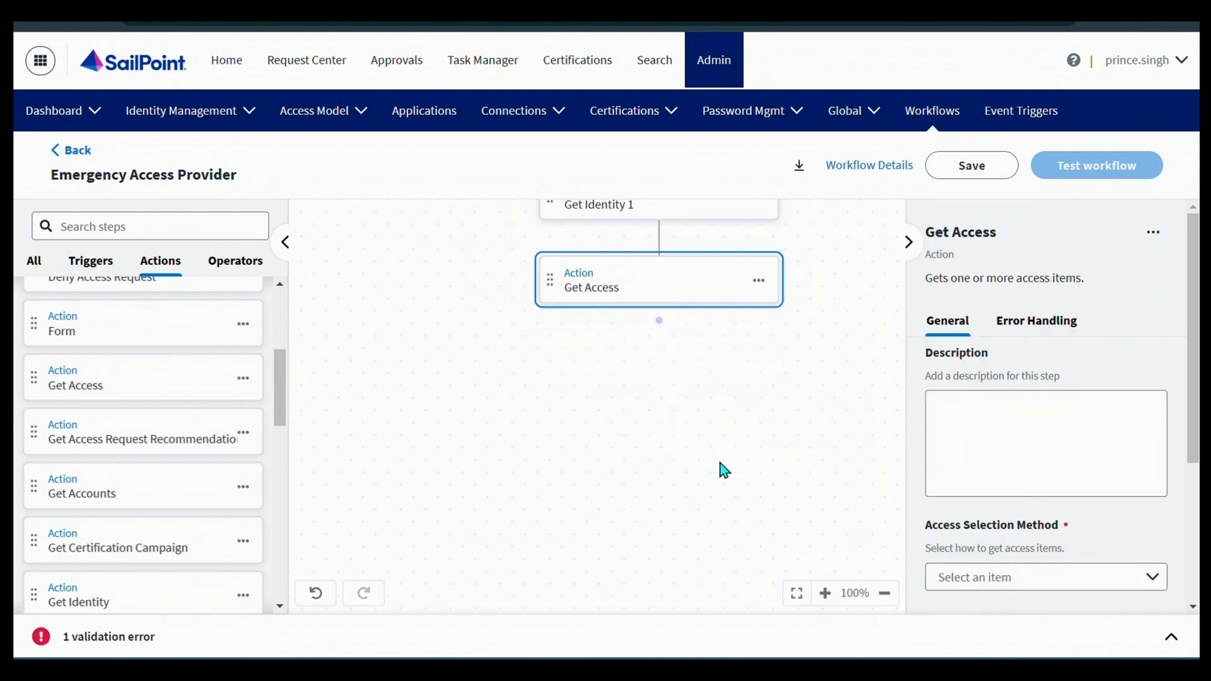
pyautogui.scroll(1, 720, 462)
pyautogui.hscroll(2, 736, 500)
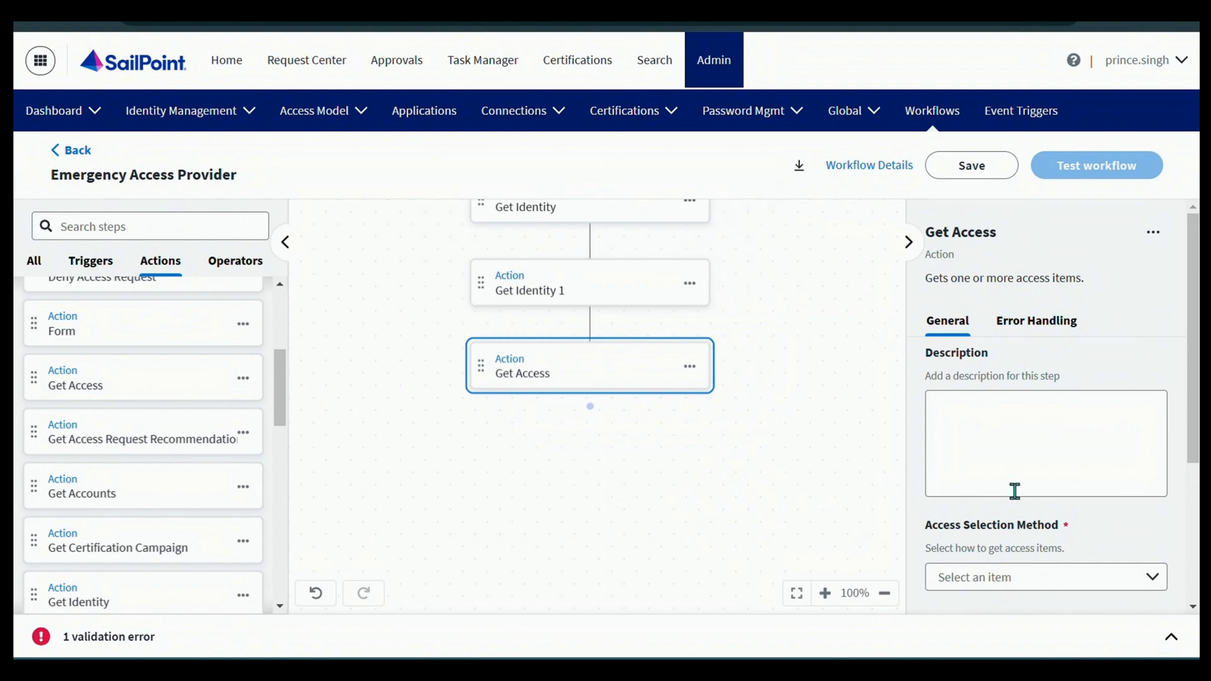
pyautogui.scroll(-3, 1009, 488)
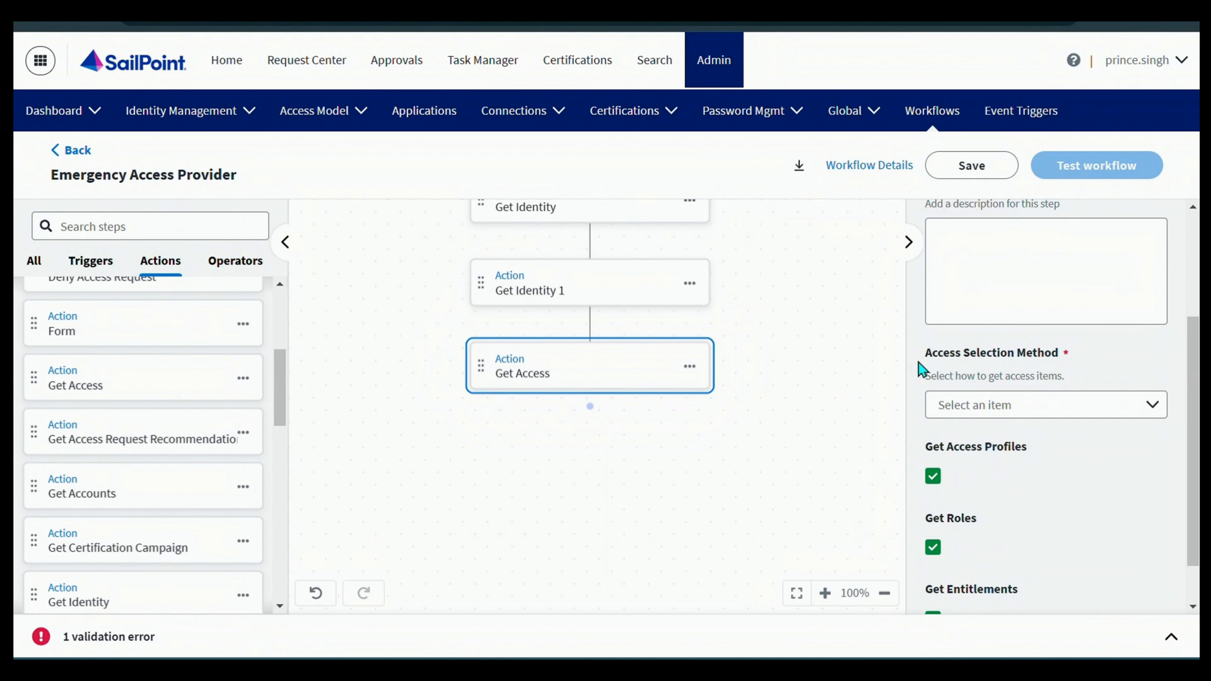
pyautogui.moveTo(925, 354); pyautogui.dragTo(1041, 355)
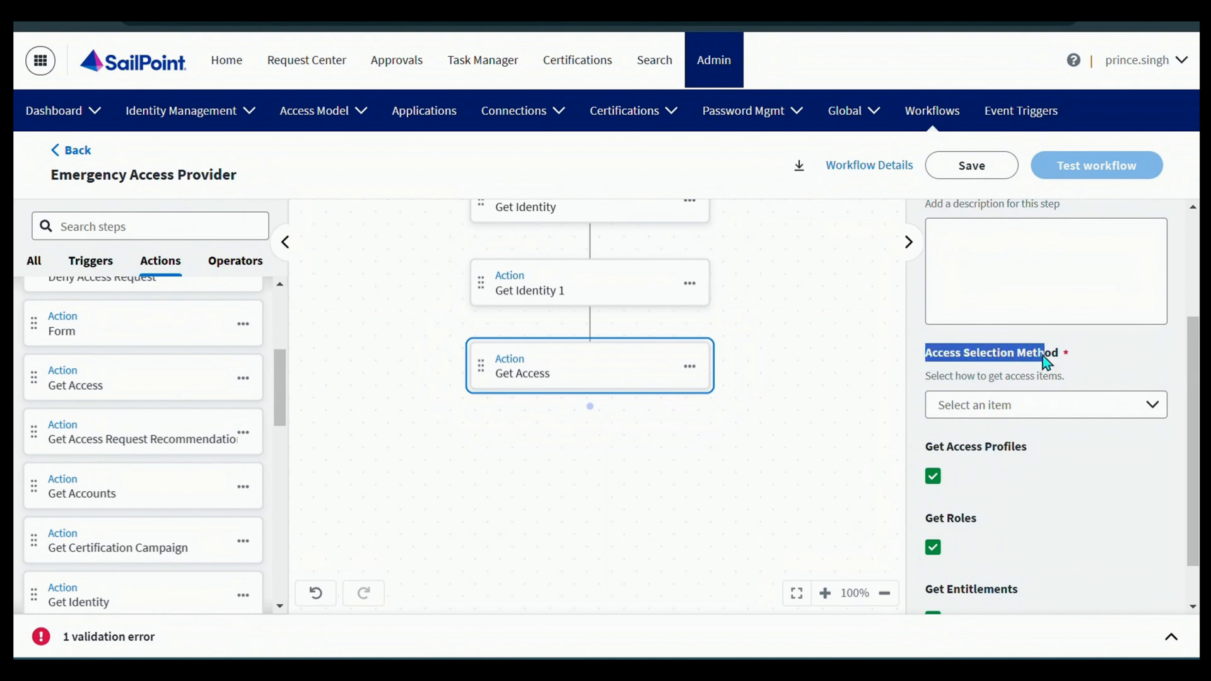
pyautogui.click(1074, 358)
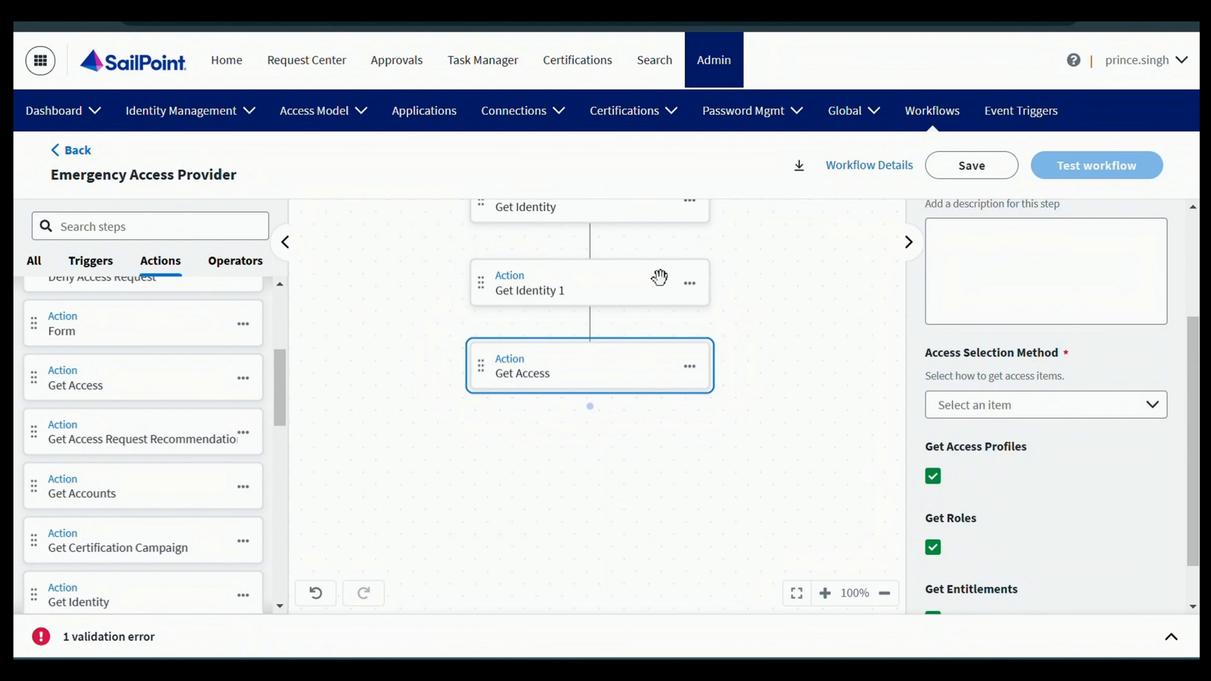
pyautogui.click(1082, 411)
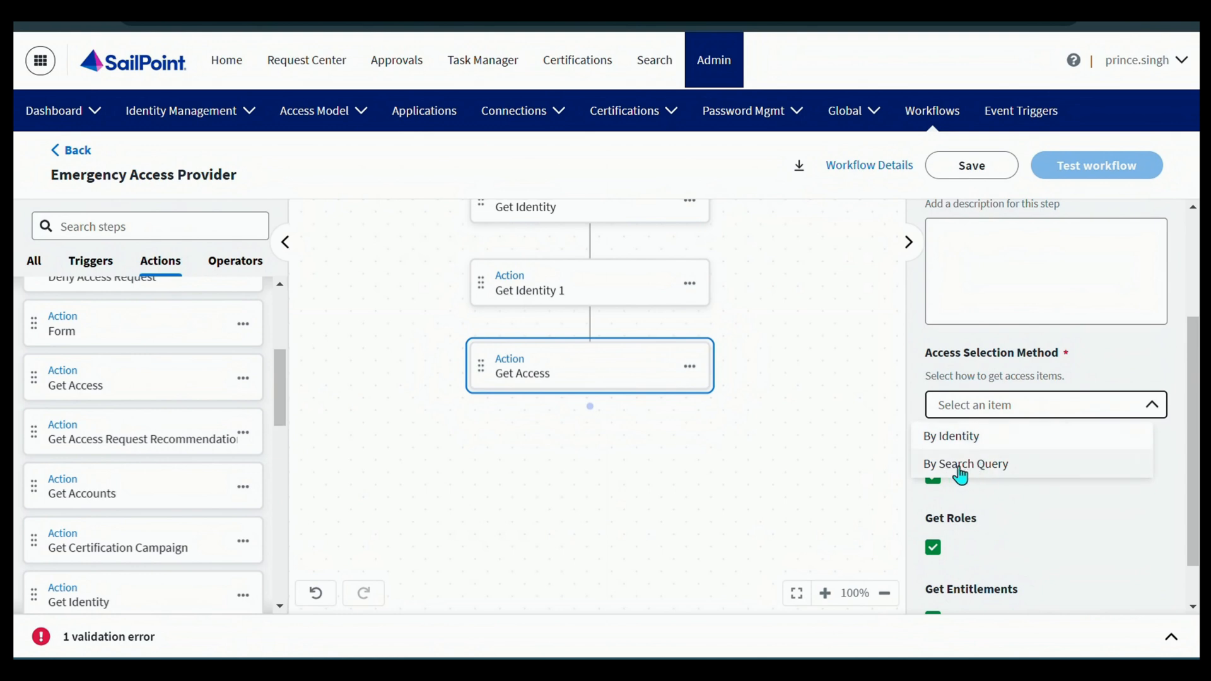
pyautogui.click(999, 468)
pyautogui.scroll(-2, 984, 435)
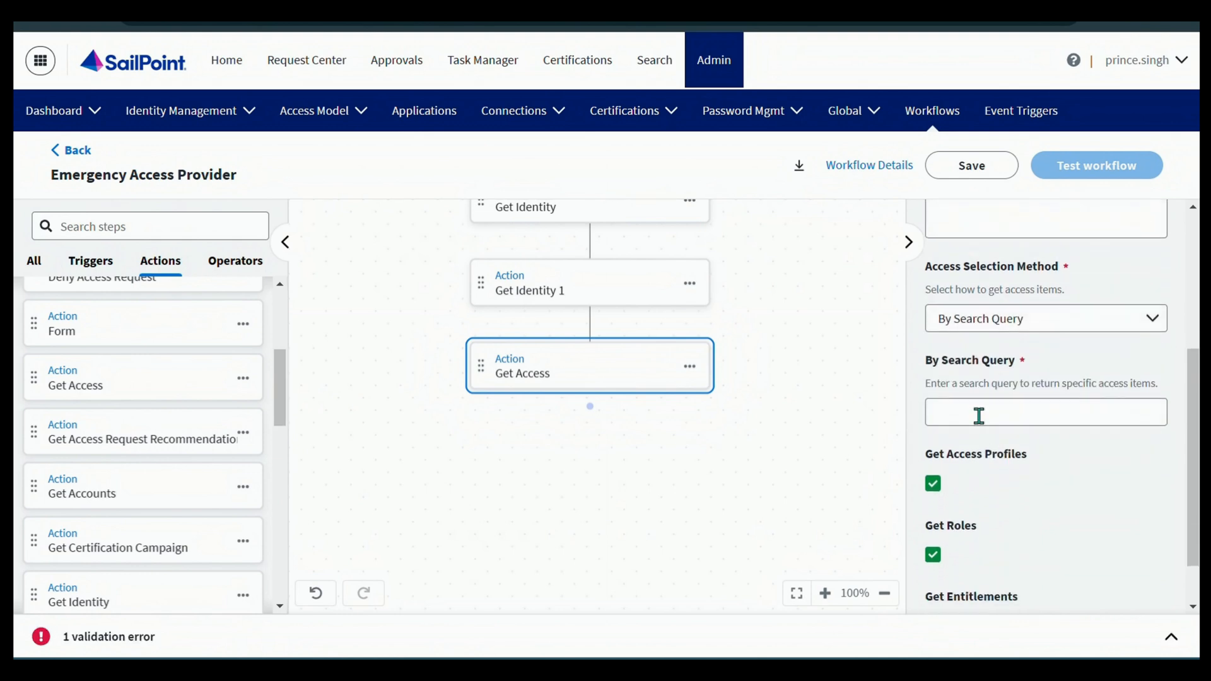
# - Enter {{$.interactiveForm.formData.selectEntitlement}} as the Get Access action's search query and check the full expression
pyautogui.click(978, 415)
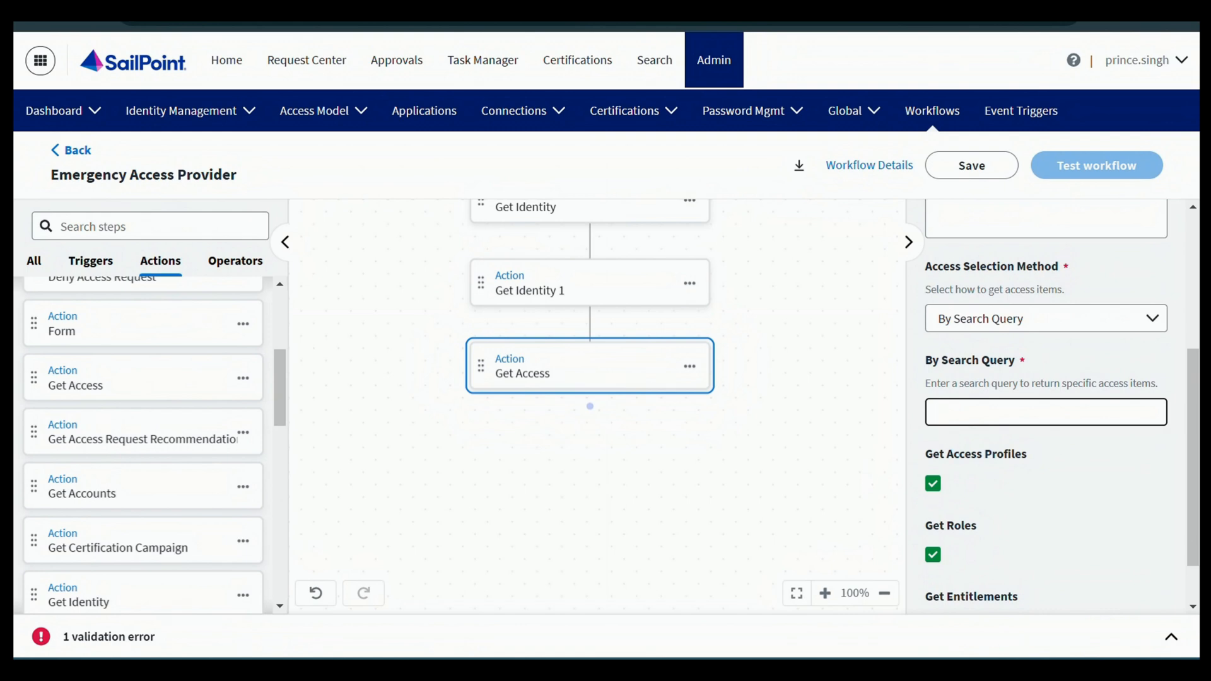
pyautogui.write('{{$.interactive')
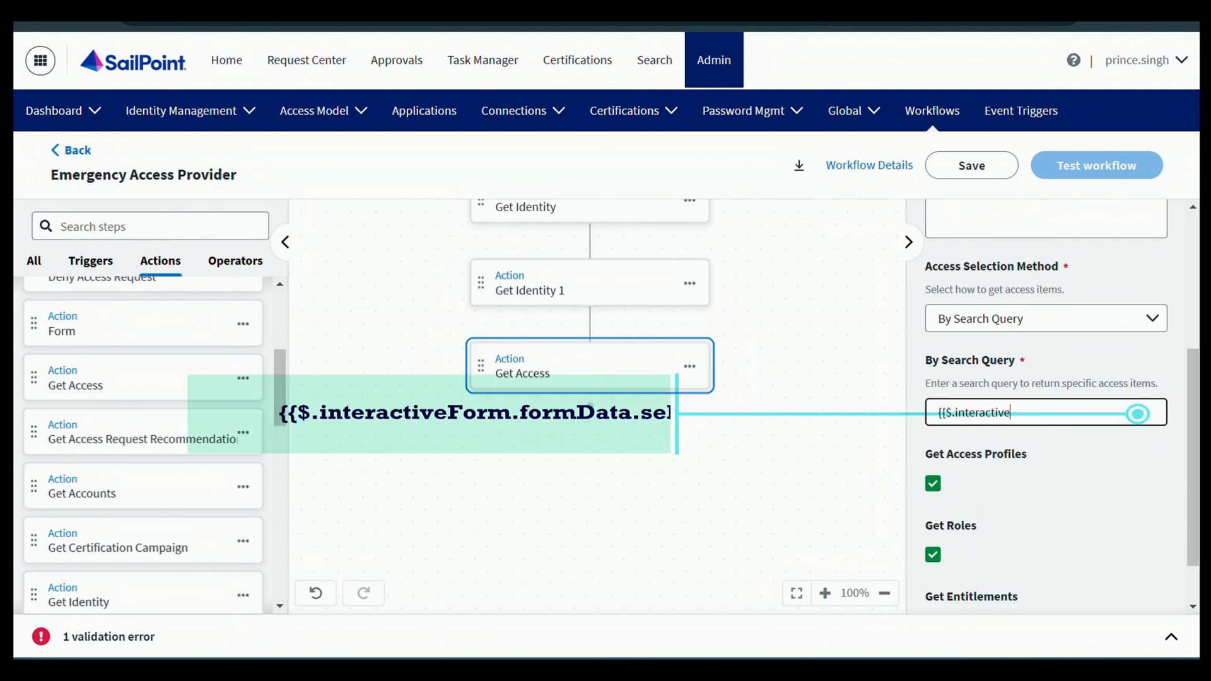
pyautogui.write('Form.for')
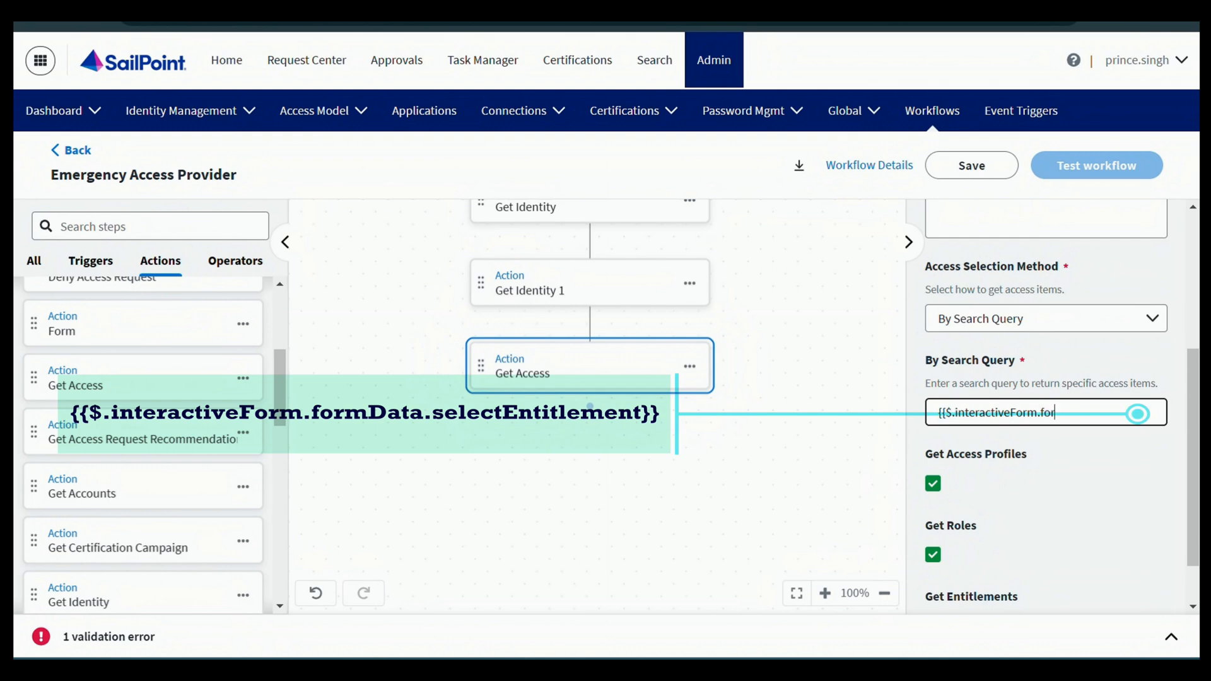
pyautogui.write('mData.select')
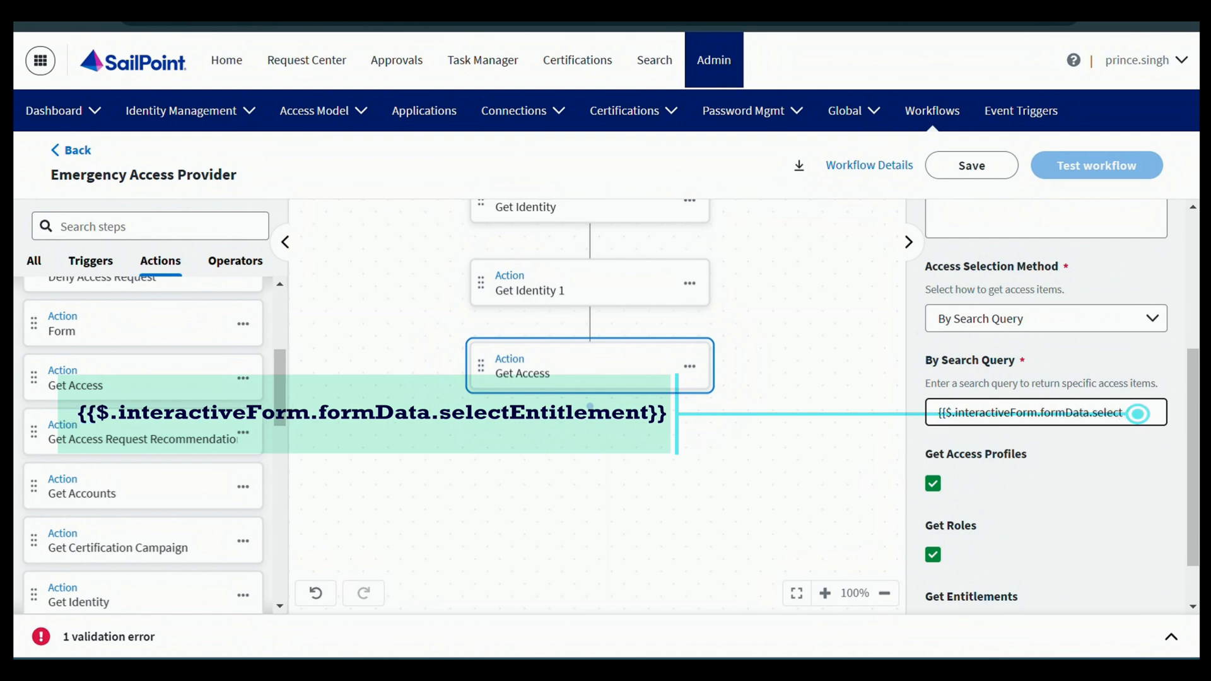
pyautogui.write('Entitlement}}')
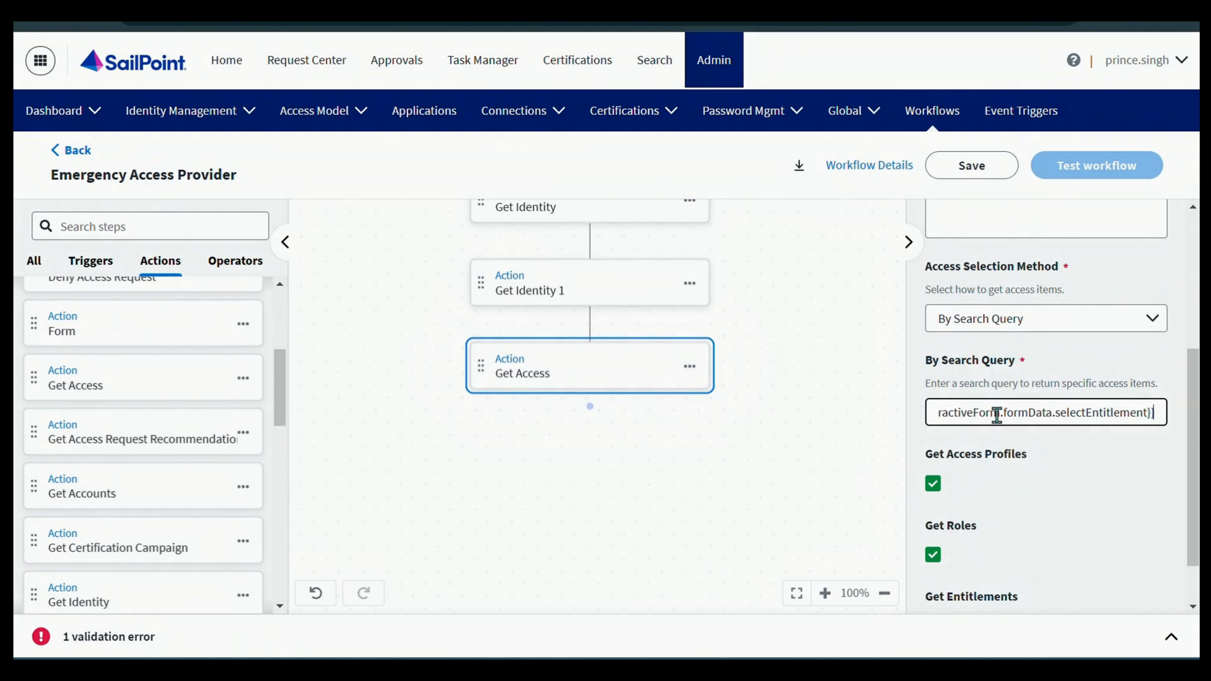
pyautogui.moveTo(997, 415); pyautogui.dragTo(913, 411)
pyautogui.click(1026, 423)
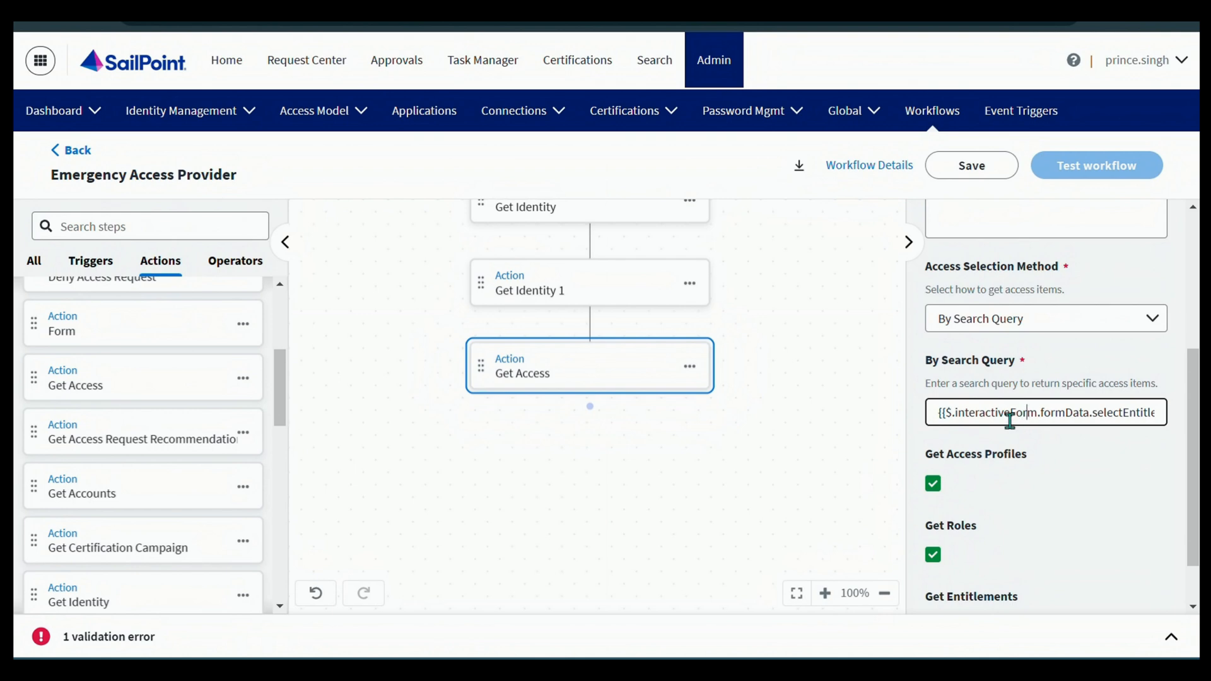
pyautogui.moveTo(939, 413); pyautogui.dragTo(1187, 417)
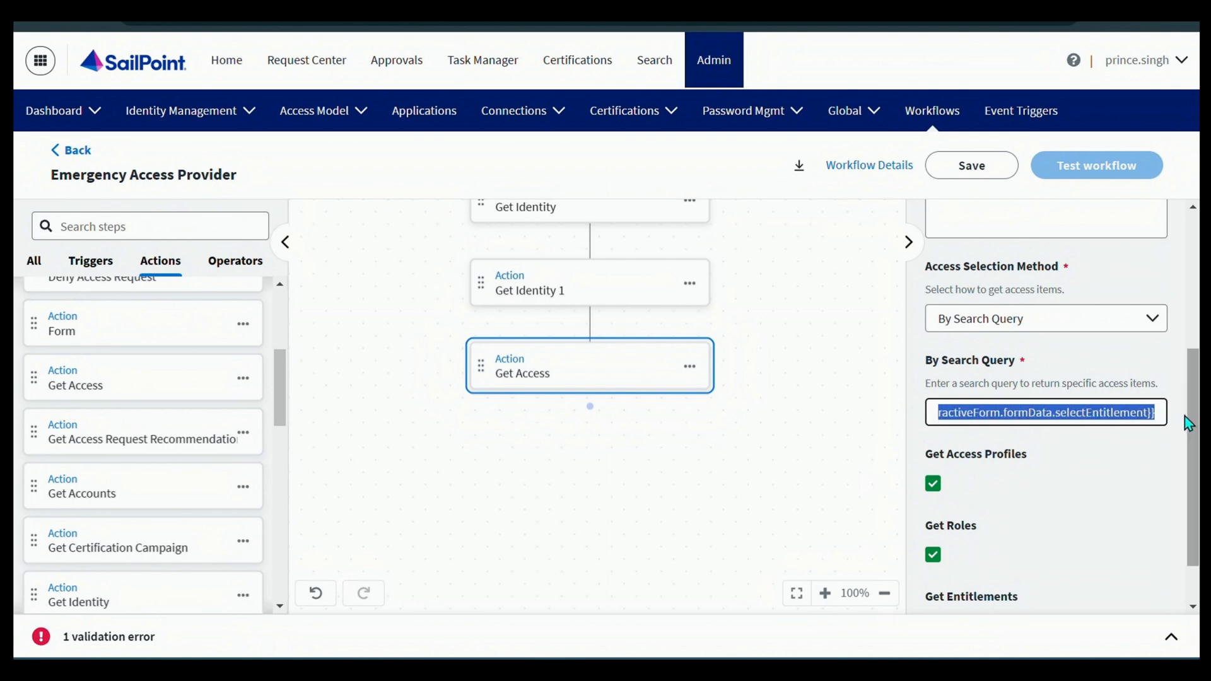
# - Review the Get Access action's full search query expression against the preceding workflow steps
pyautogui.click(1145, 413)
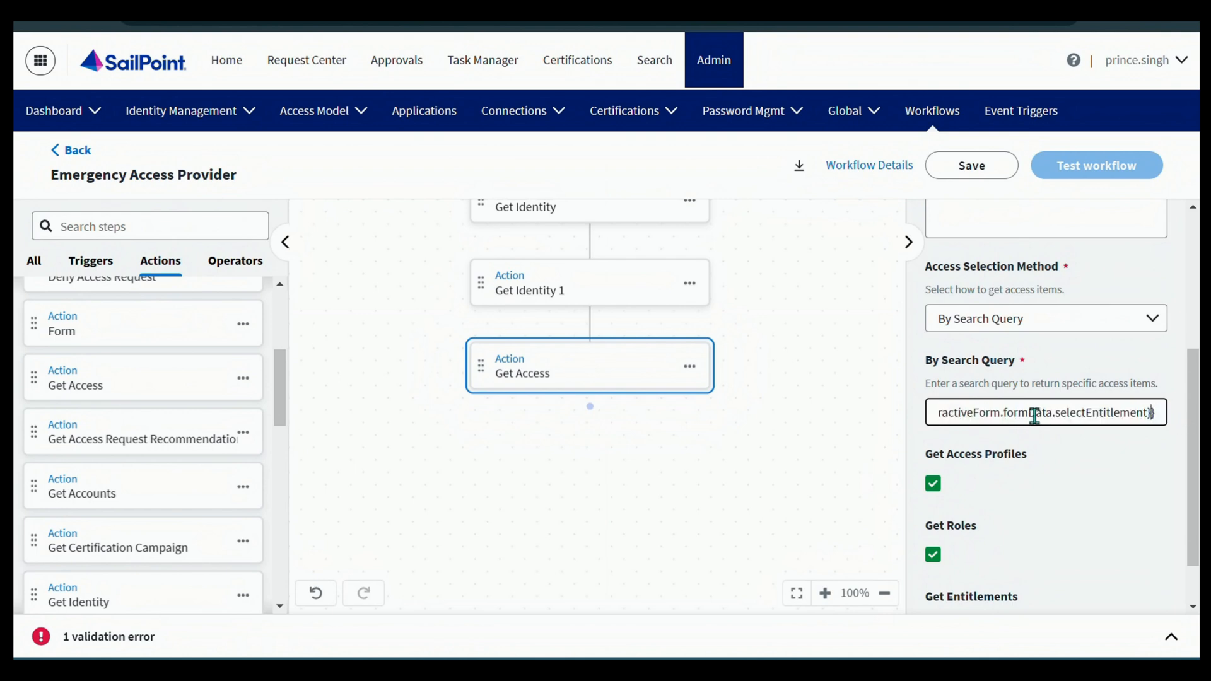
pyautogui.press('Home')
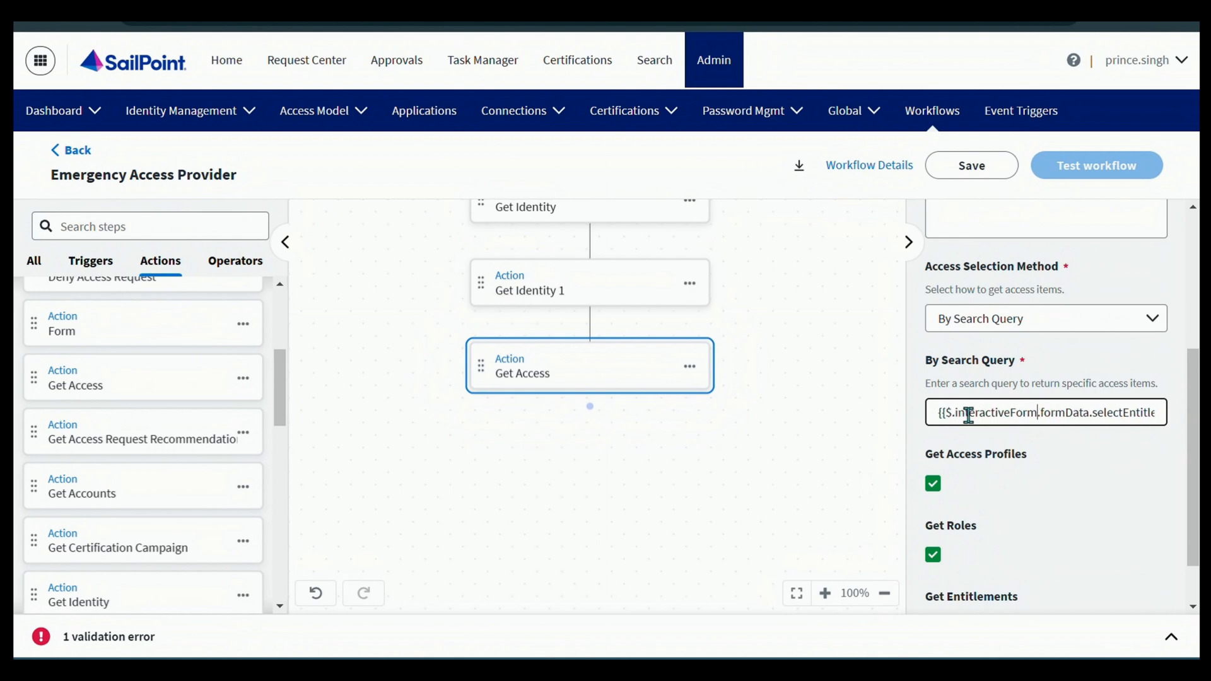
pyautogui.scroll(1, 683, 454)
pyautogui.scroll(1, 709, 428)
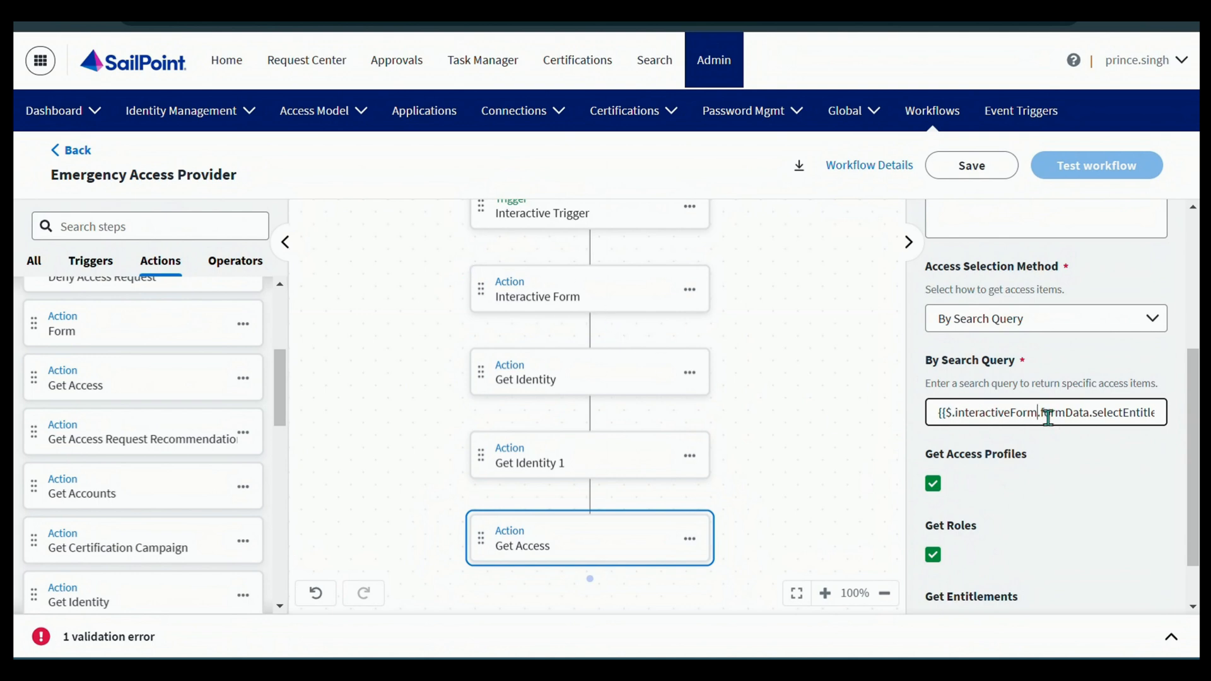
pyautogui.moveTo(1040, 414); pyautogui.dragTo(1105, 417)
pyautogui.click(1105, 417)
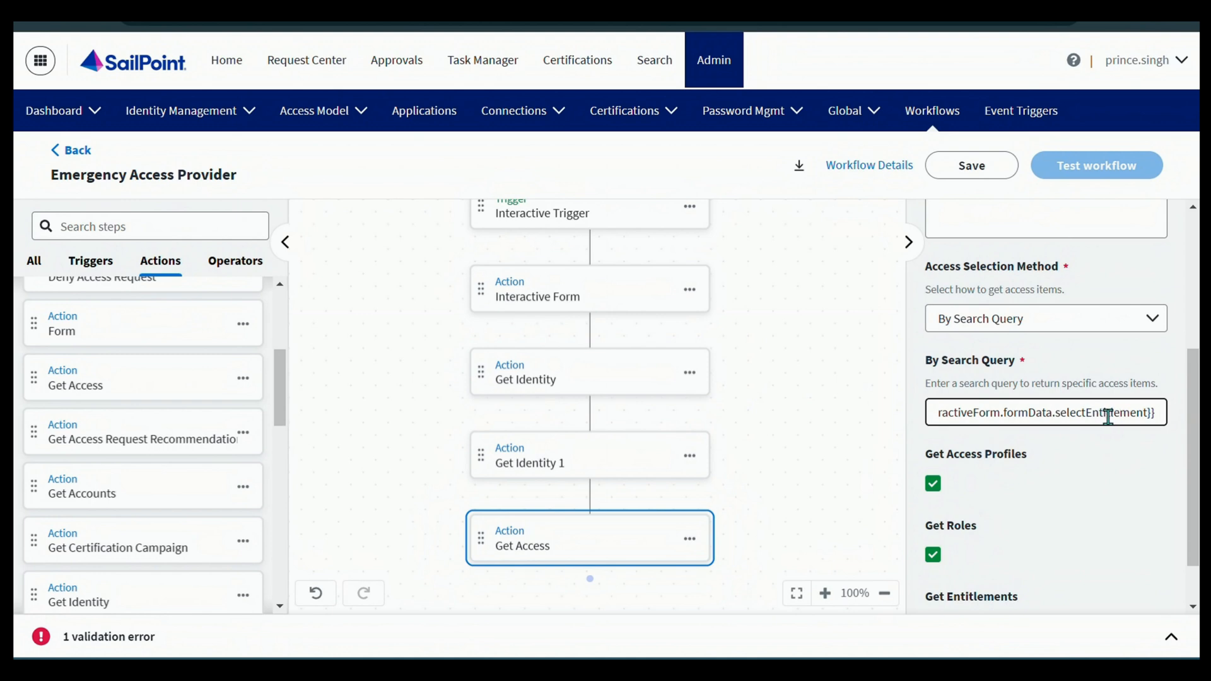
pyautogui.scroll(-1, 988, 396)
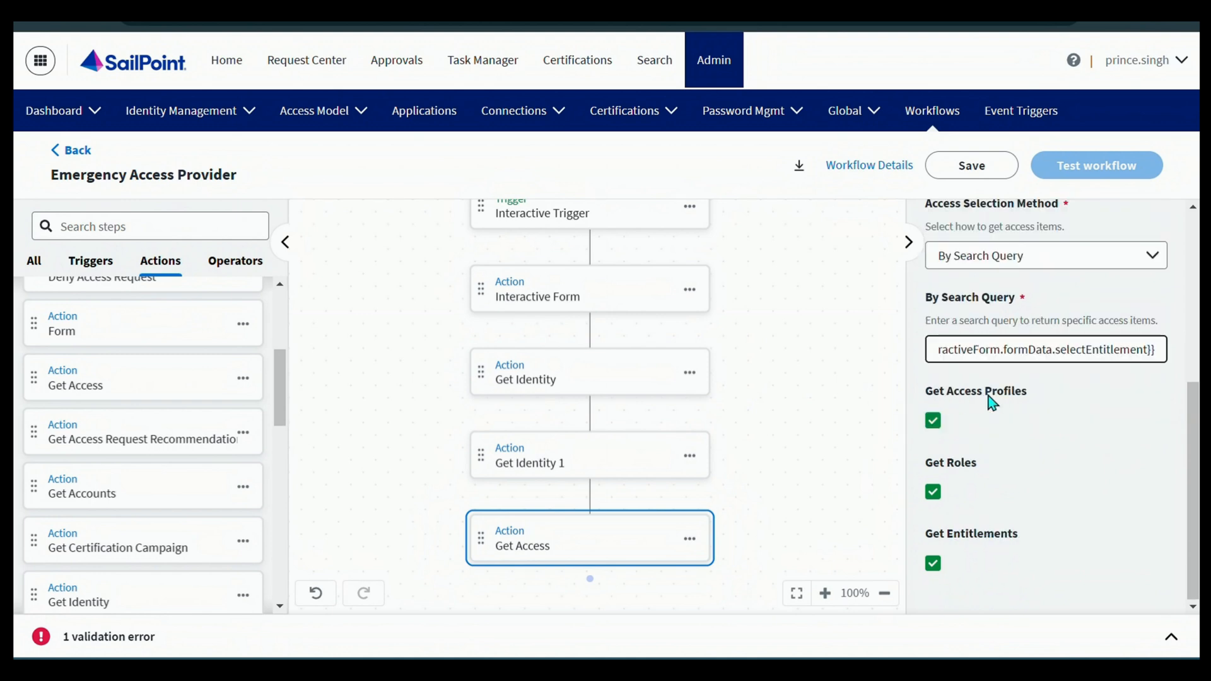
# - Toggle the Get Roles and Get Access Profiles options of the Get Access action and save the workflow
pyautogui.moveTo(919, 396); pyautogui.dragTo(1016, 396)
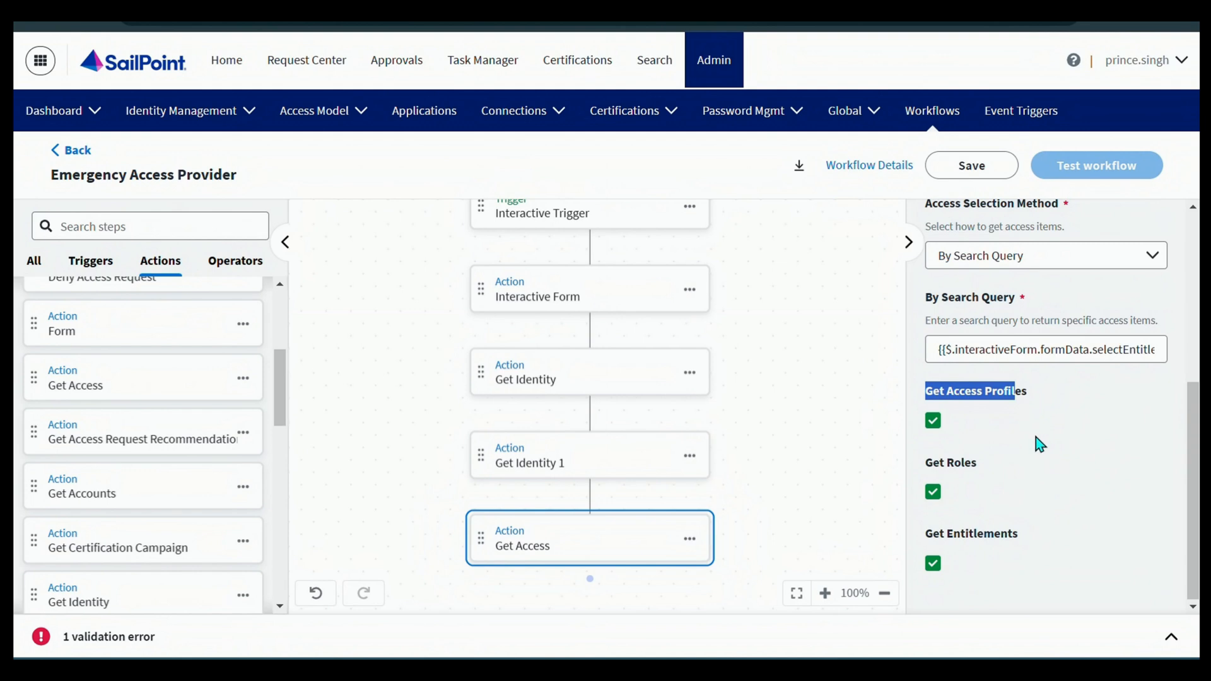
pyautogui.click(933, 494)
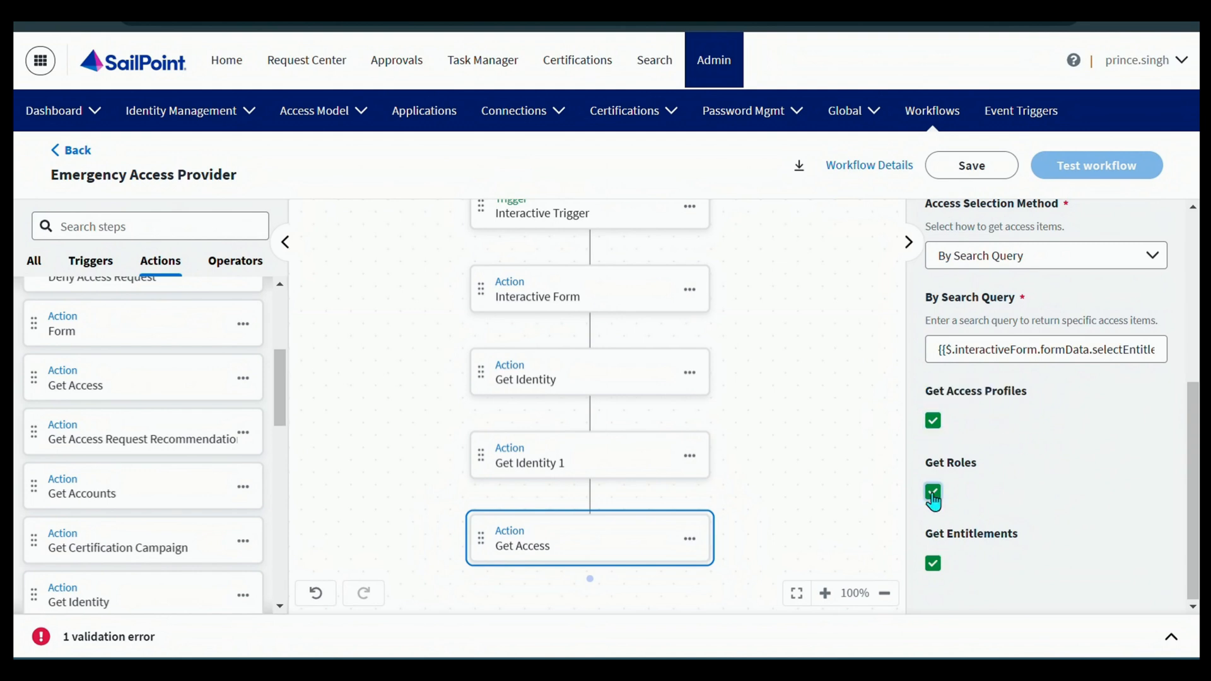
pyautogui.click(933, 421)
pyautogui.click(964, 177)
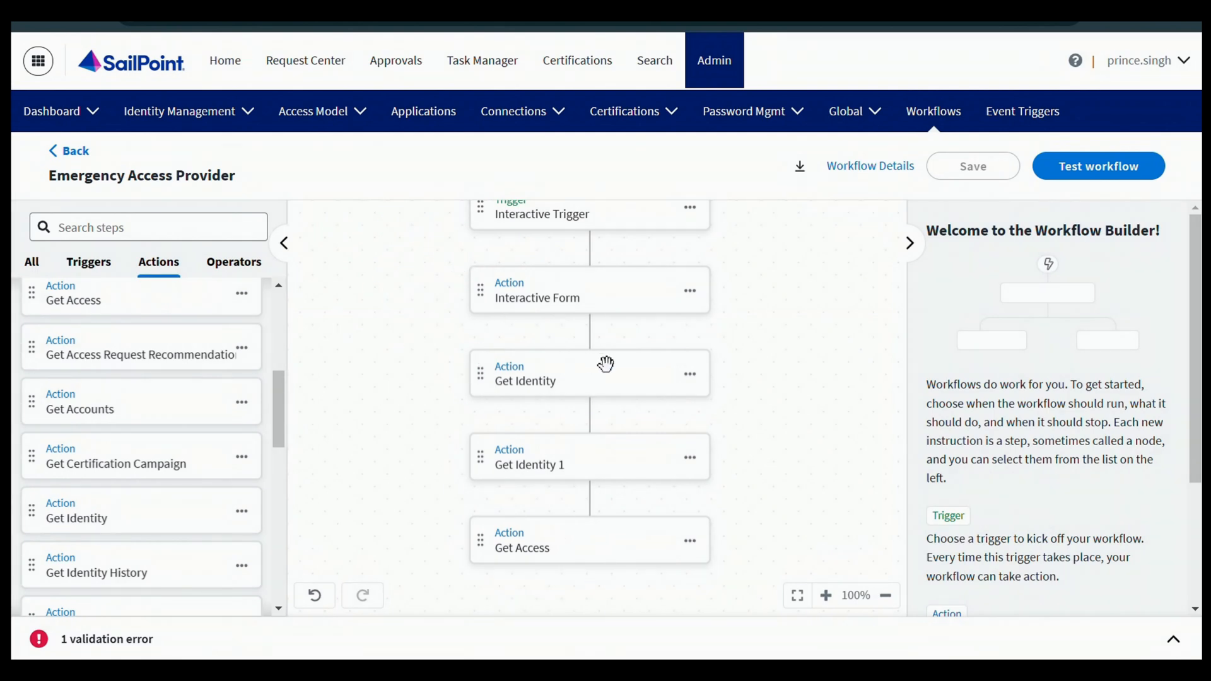
# - Add a Manage Access action beneath Get Access, connect the two, and select the new action
pyautogui.scroll(-1, 623, 360)
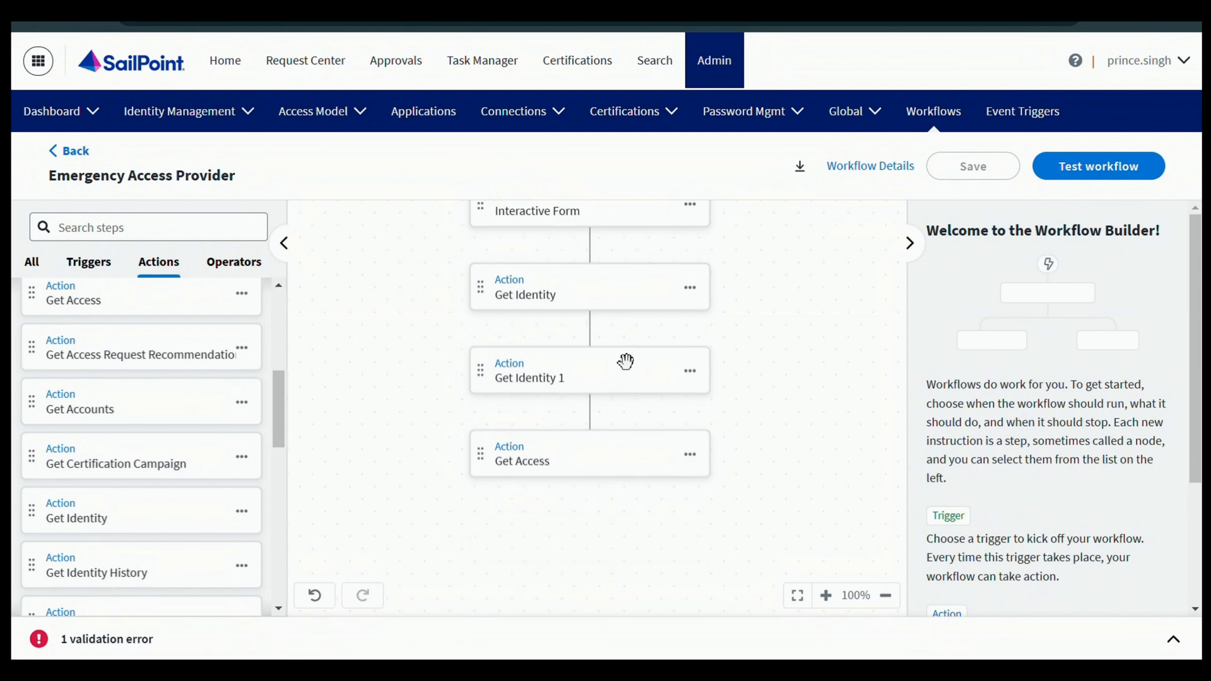
pyautogui.scroll(-1, 532, 349)
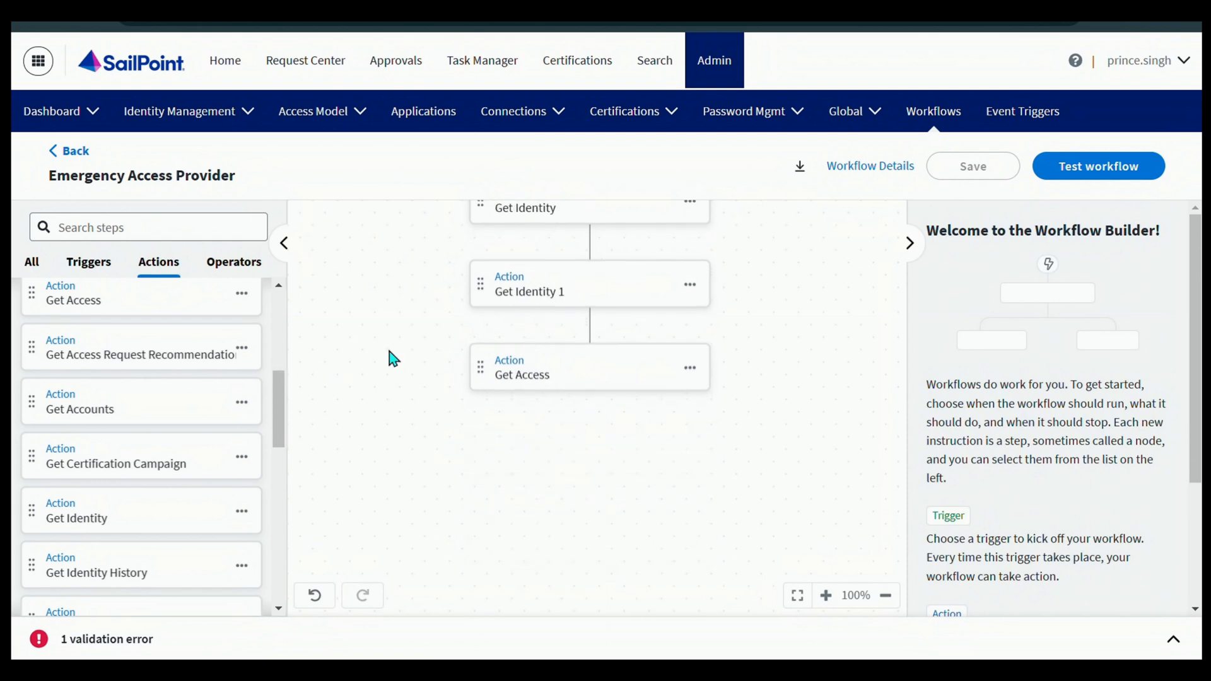
pyautogui.scroll(-4, 142, 410)
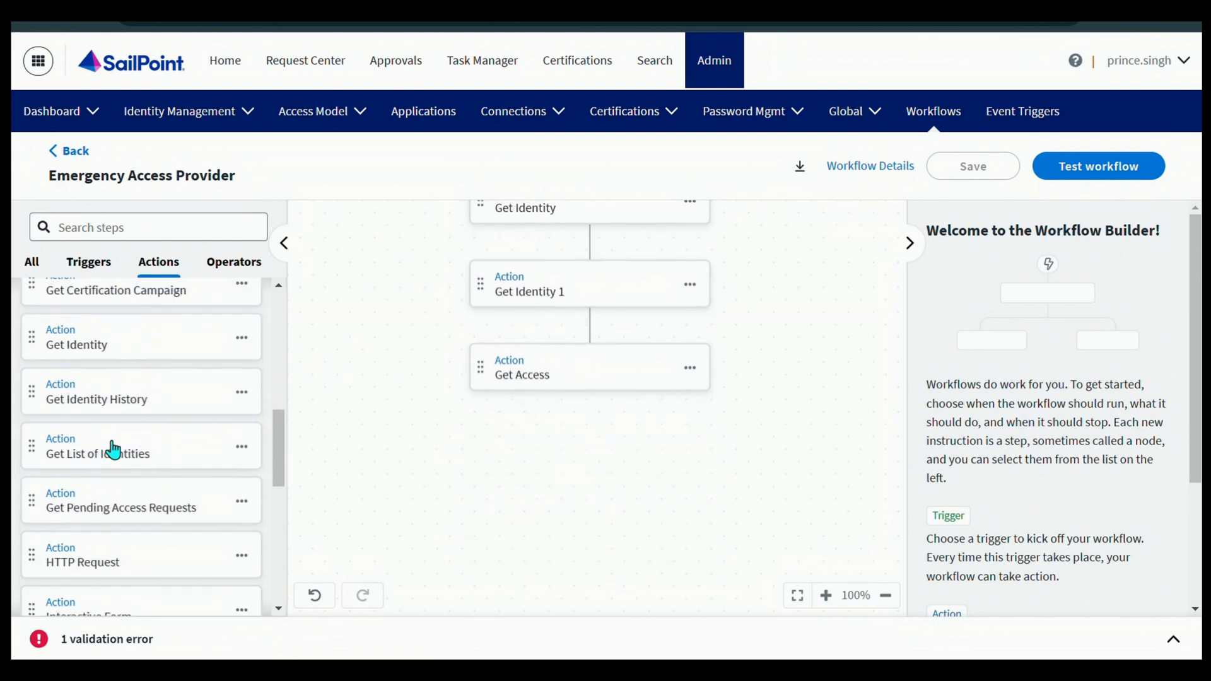
pyautogui.scroll(-2, 145, 422)
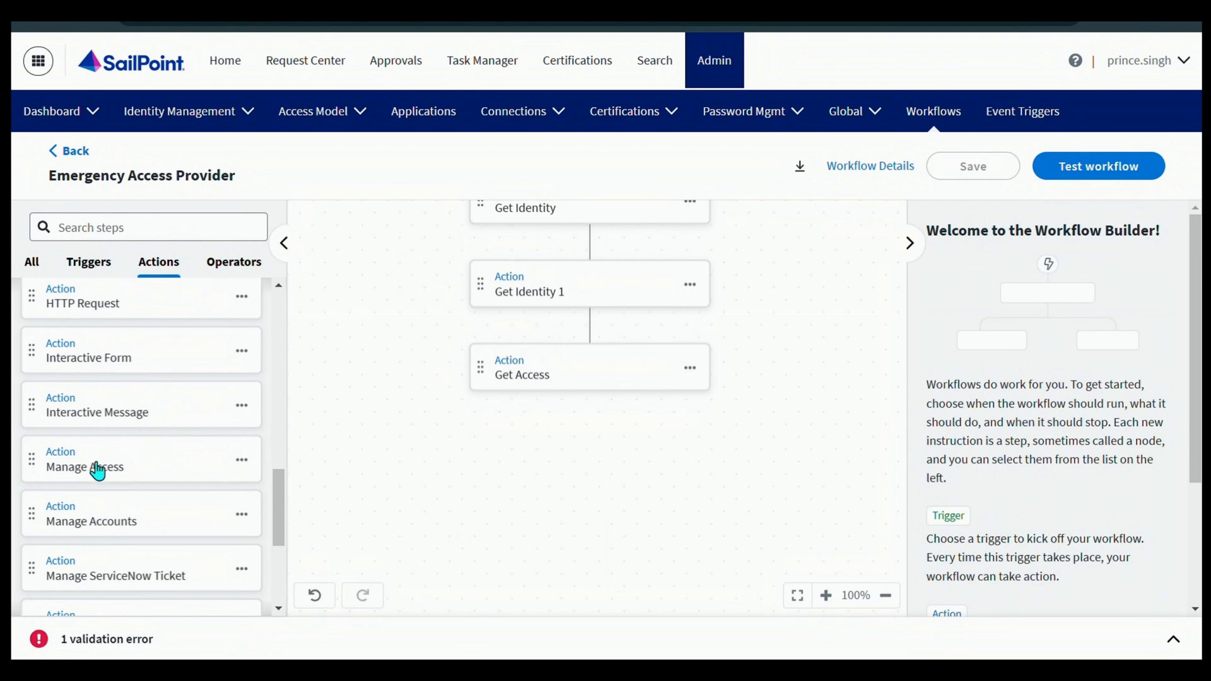
pyautogui.moveTo(97, 468); pyautogui.dragTo(504, 441)
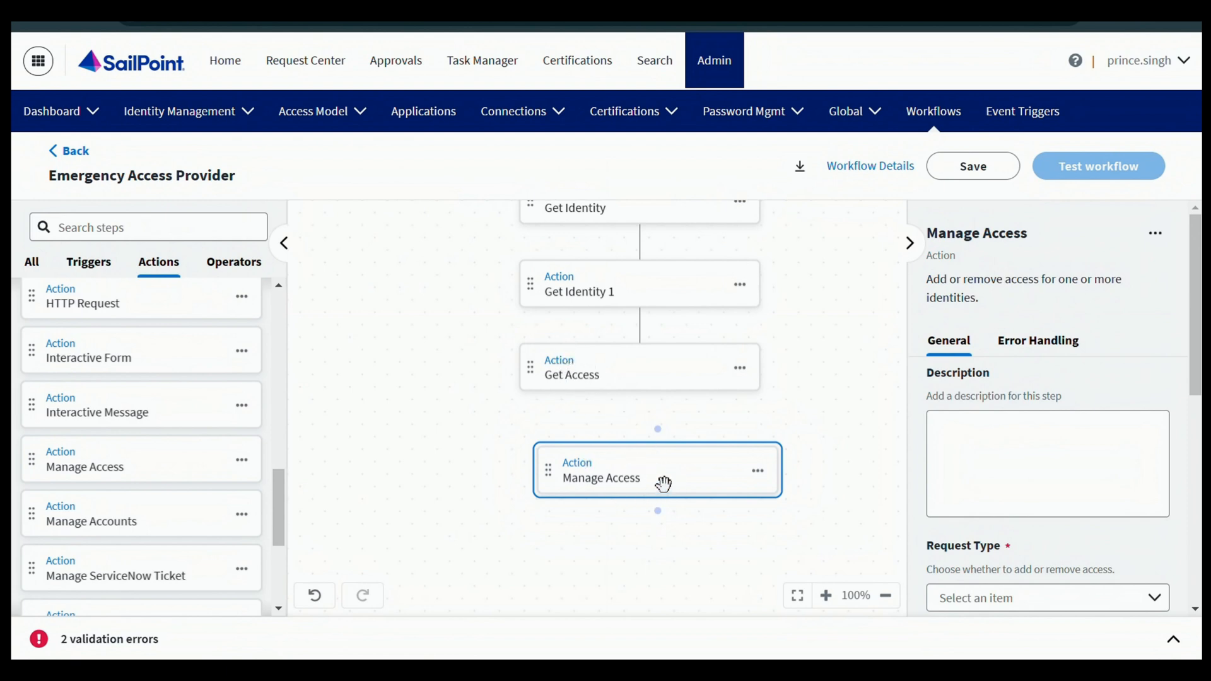
pyautogui.scroll(-2, 677, 400)
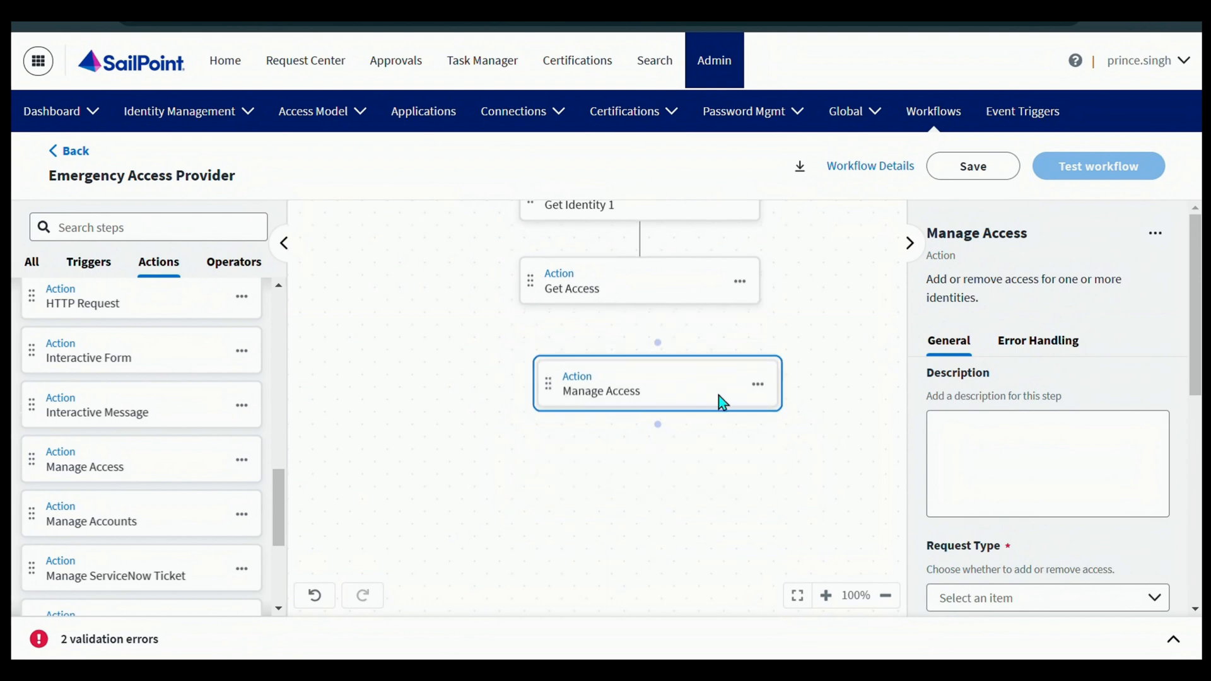
pyautogui.moveTo(658, 342); pyautogui.dragTo(650, 297)
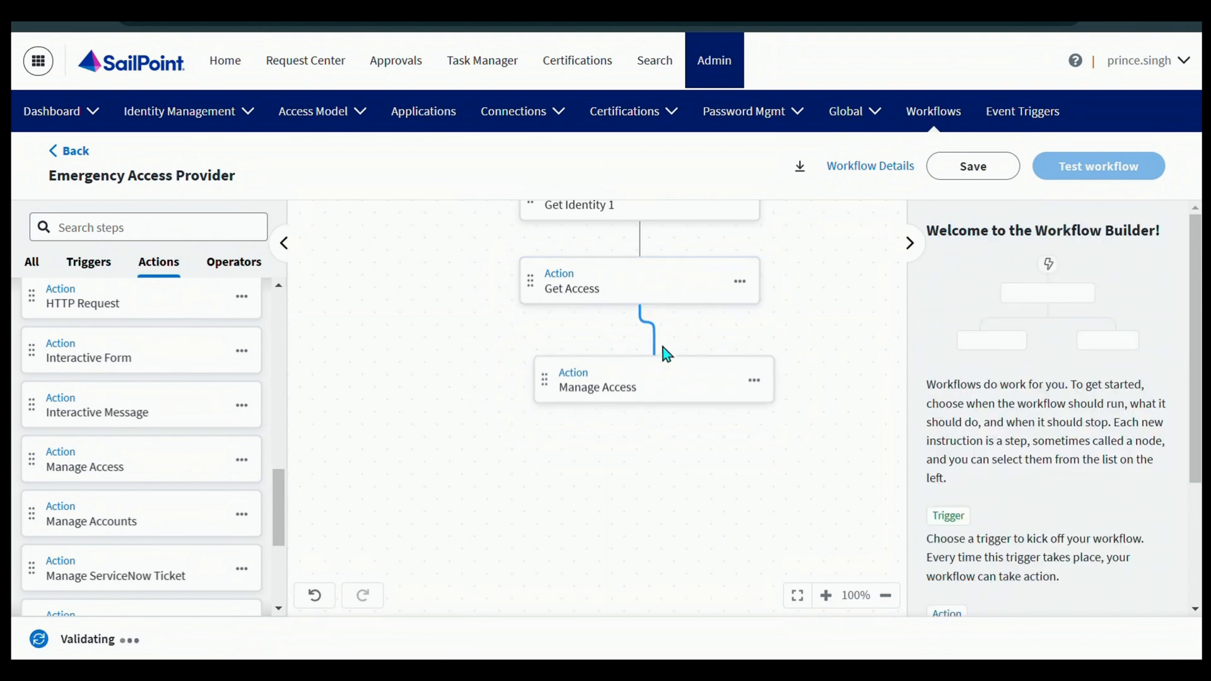
pyautogui.click(627, 379)
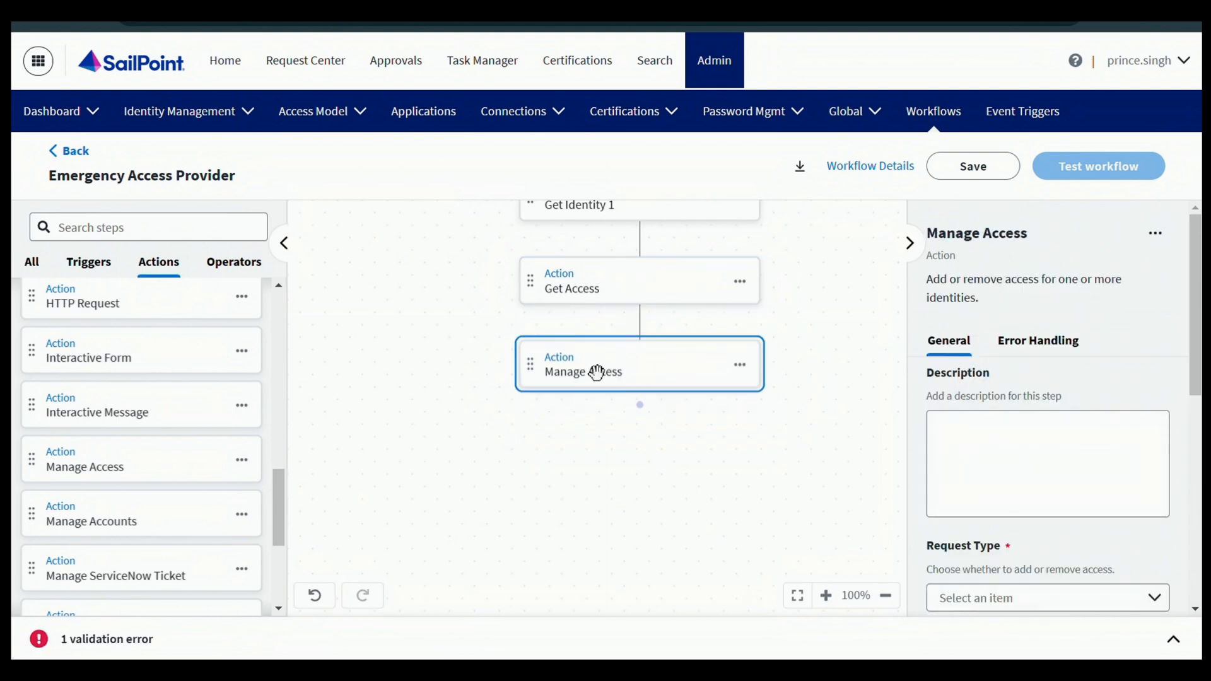
# - Set the Manage Access action's Request Type to Add Access
pyautogui.scroll(-3, 1019, 385)
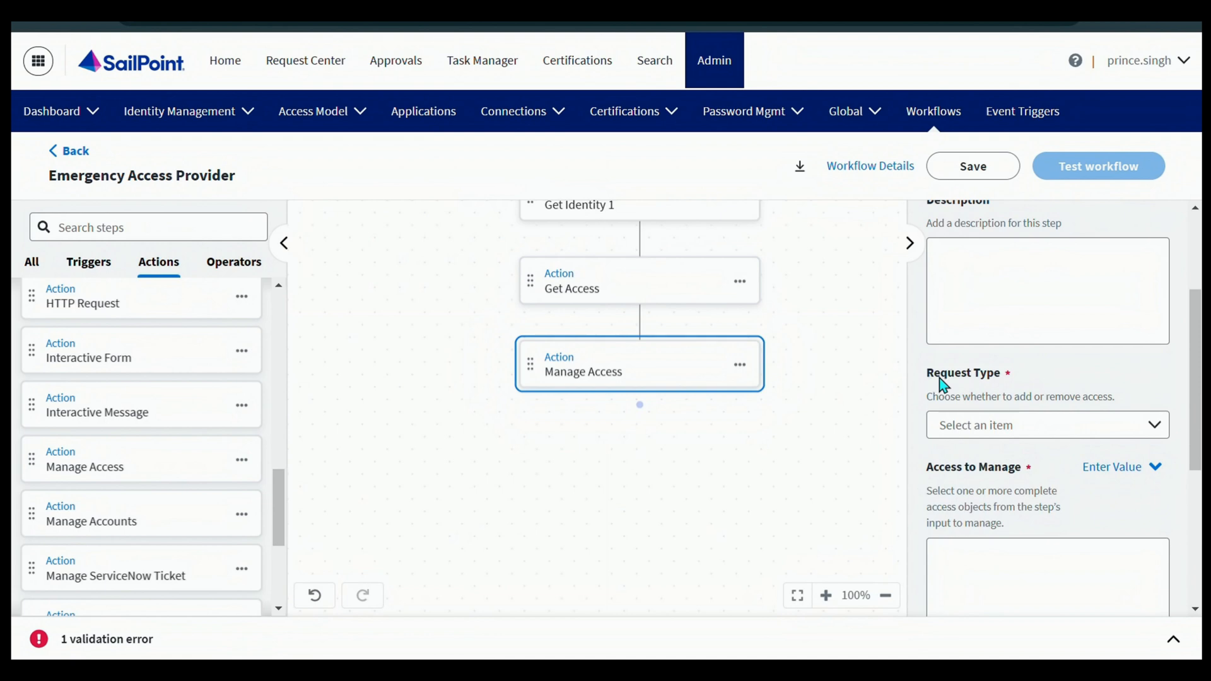
pyautogui.moveTo(954, 376); pyautogui.dragTo(987, 377)
pyautogui.click(1009, 431)
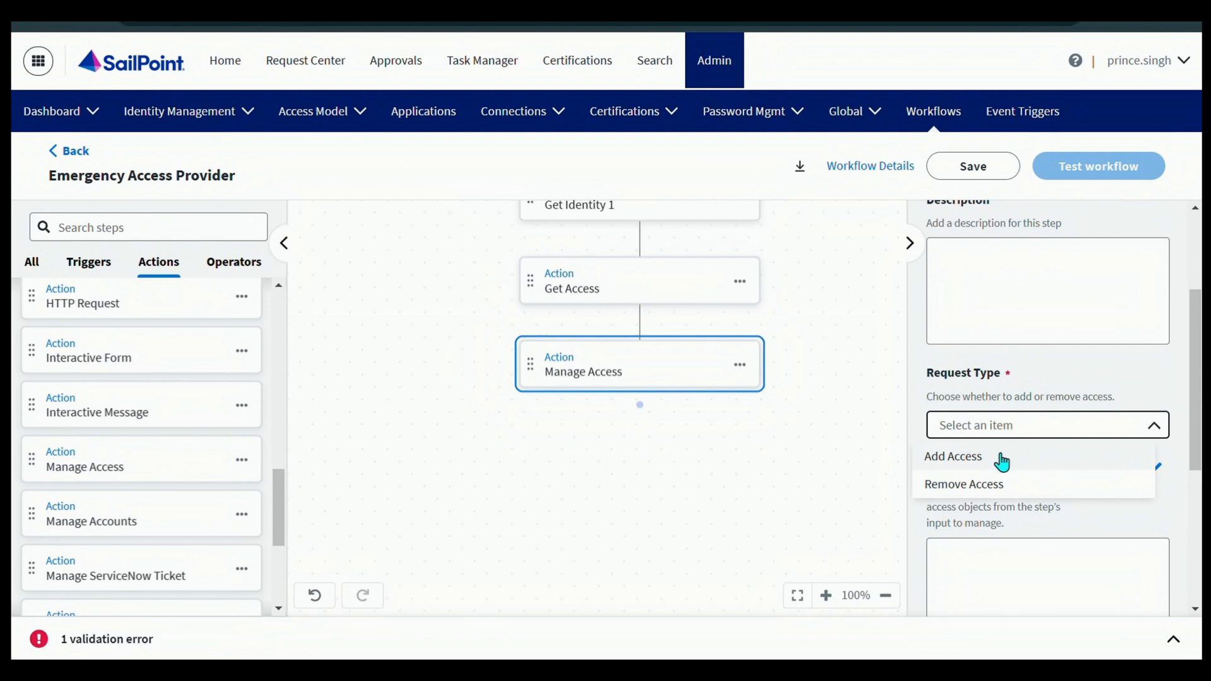
pyautogui.click(972, 457)
# - Switch the Manage Access action's Identities input to Choose Variable and open its variable selector
pyautogui.scroll(-1, 1002, 435)
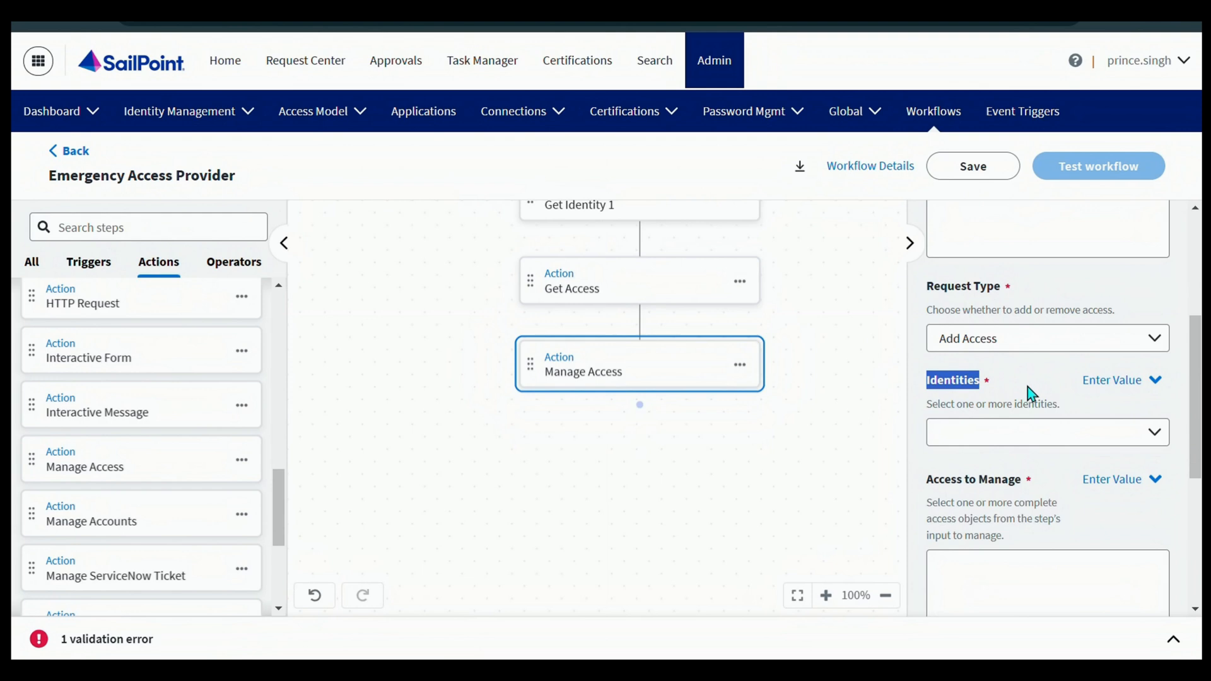
pyautogui.scroll(-1, 1027, 387)
pyautogui.click(1128, 298)
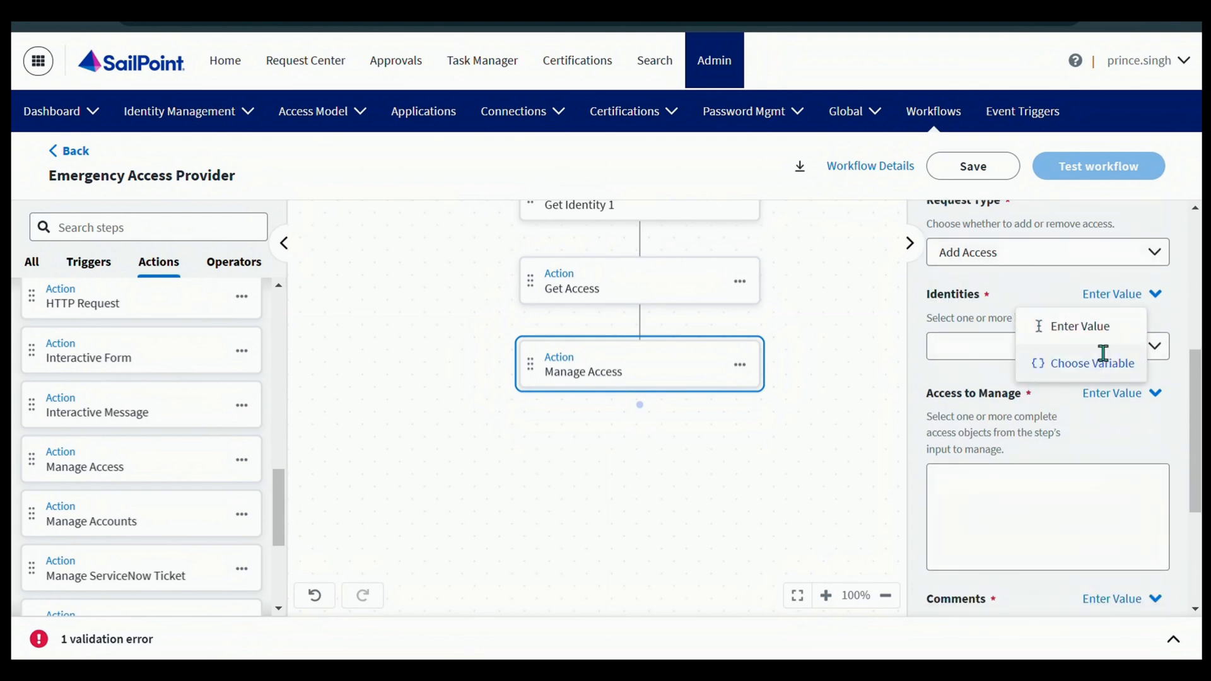
pyautogui.click(1104, 358)
pyautogui.scroll(-2, 1081, 407)
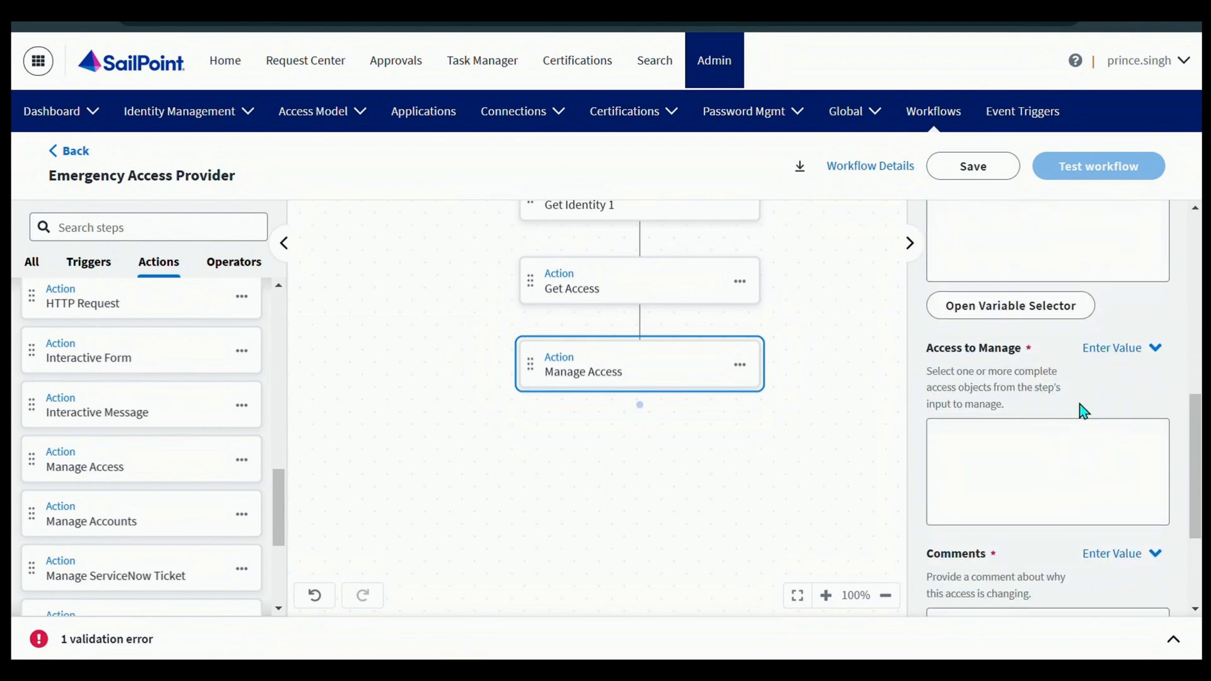
pyautogui.click(1018, 311)
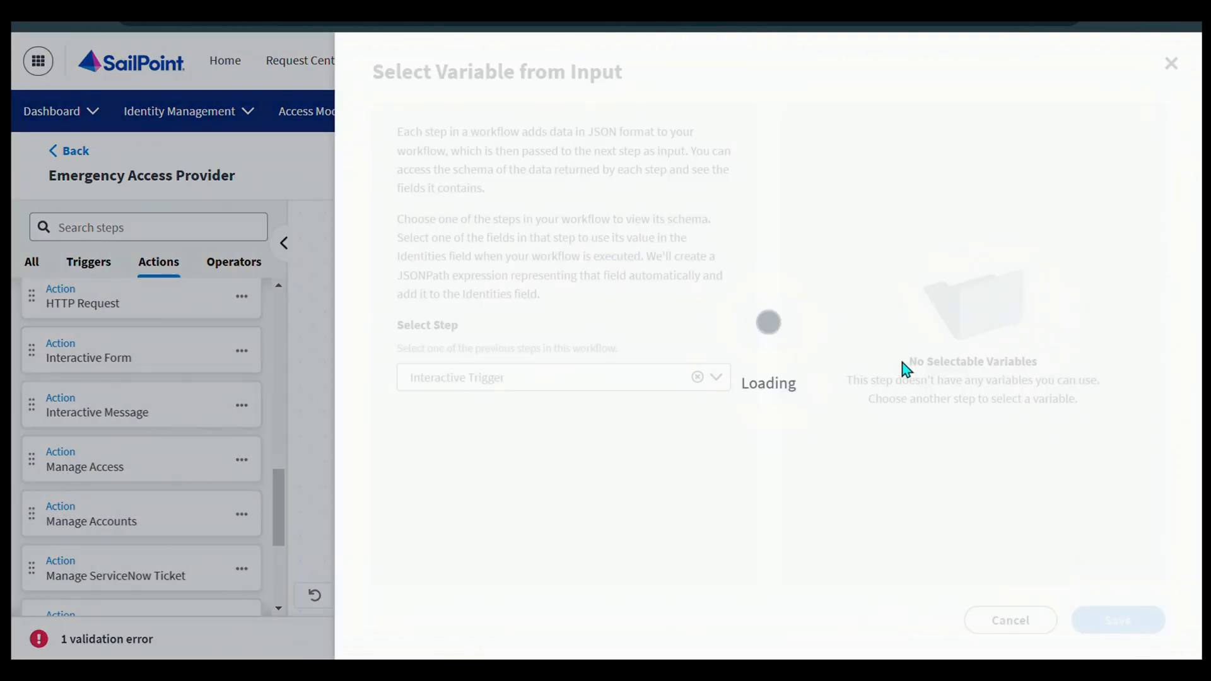
# - Choose the top-level id from the Get Identity step as the Identities variable and save the selection
pyautogui.click(718, 379)
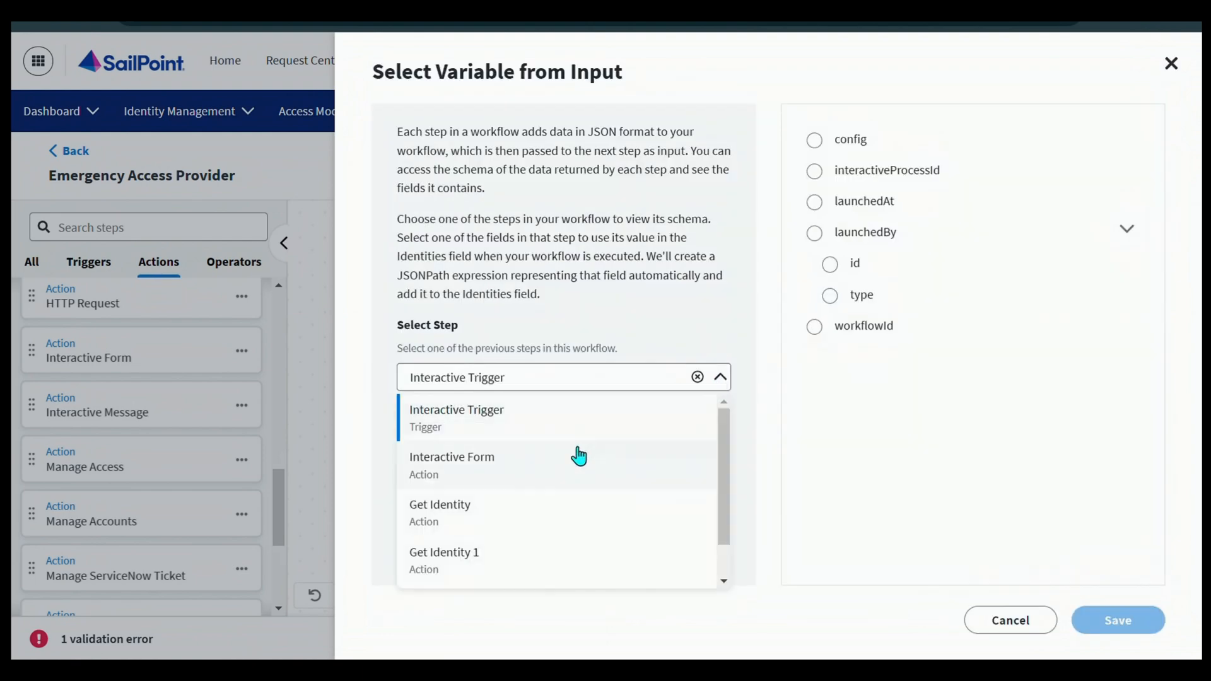
pyautogui.click(486, 507)
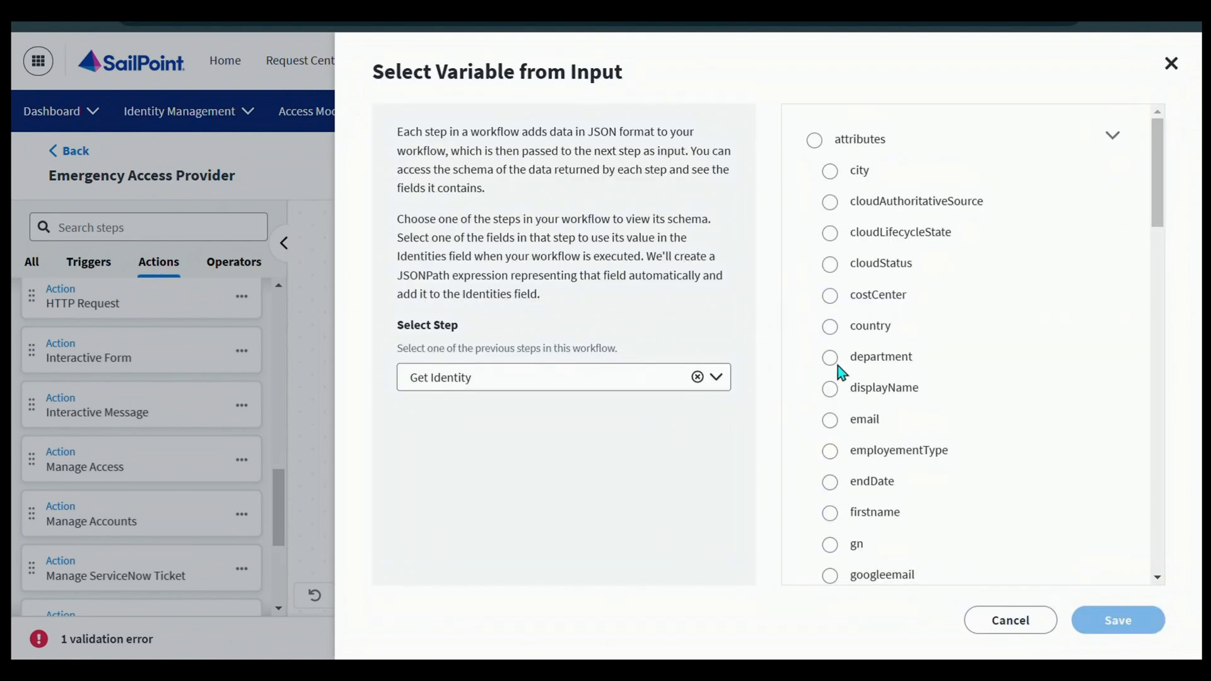
pyautogui.scroll(-10, 944, 342)
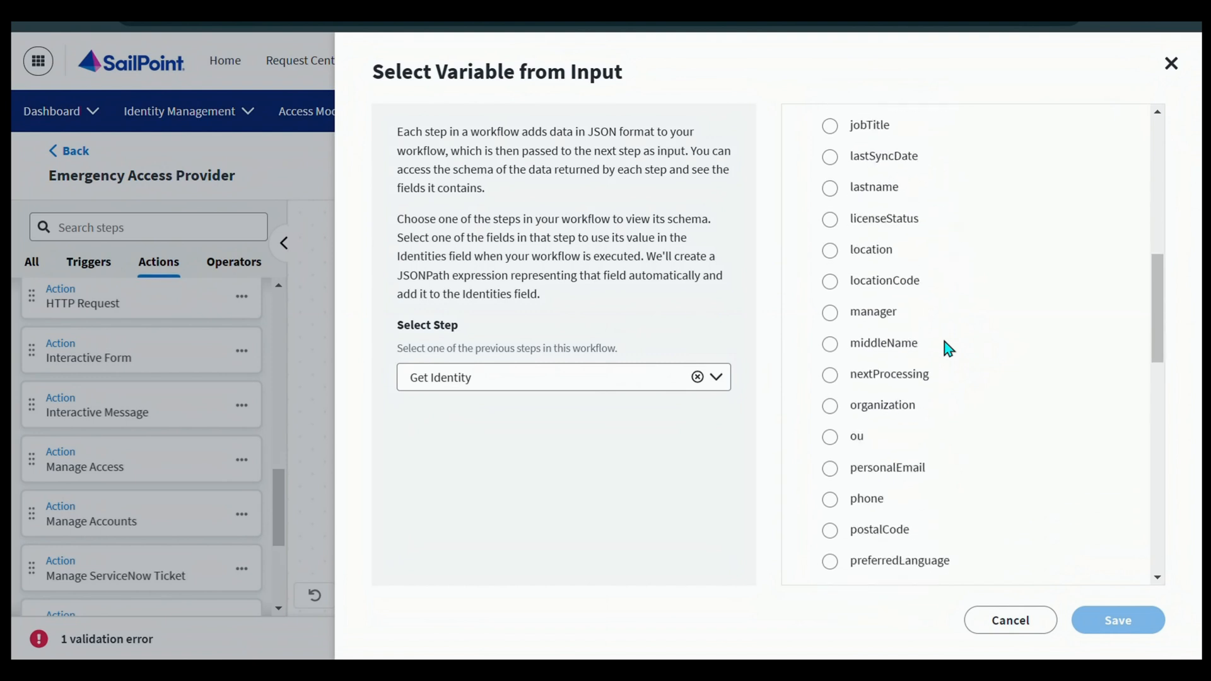
pyautogui.scroll(-7, 944, 344)
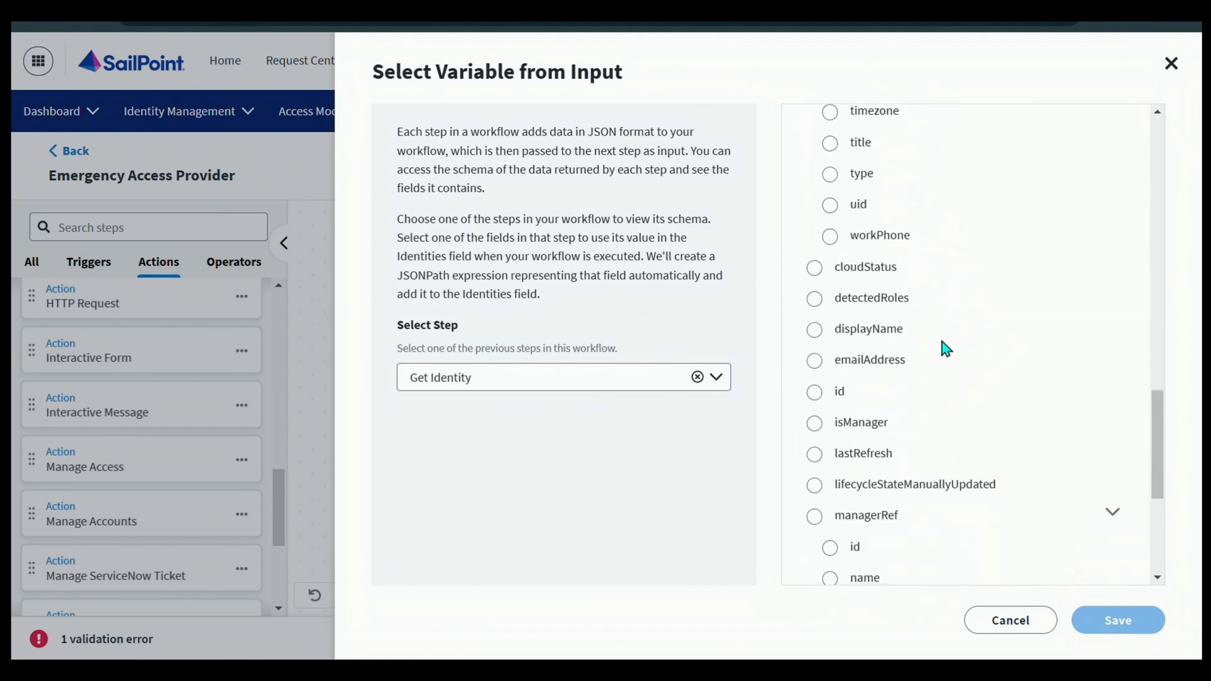
pyautogui.click(815, 392)
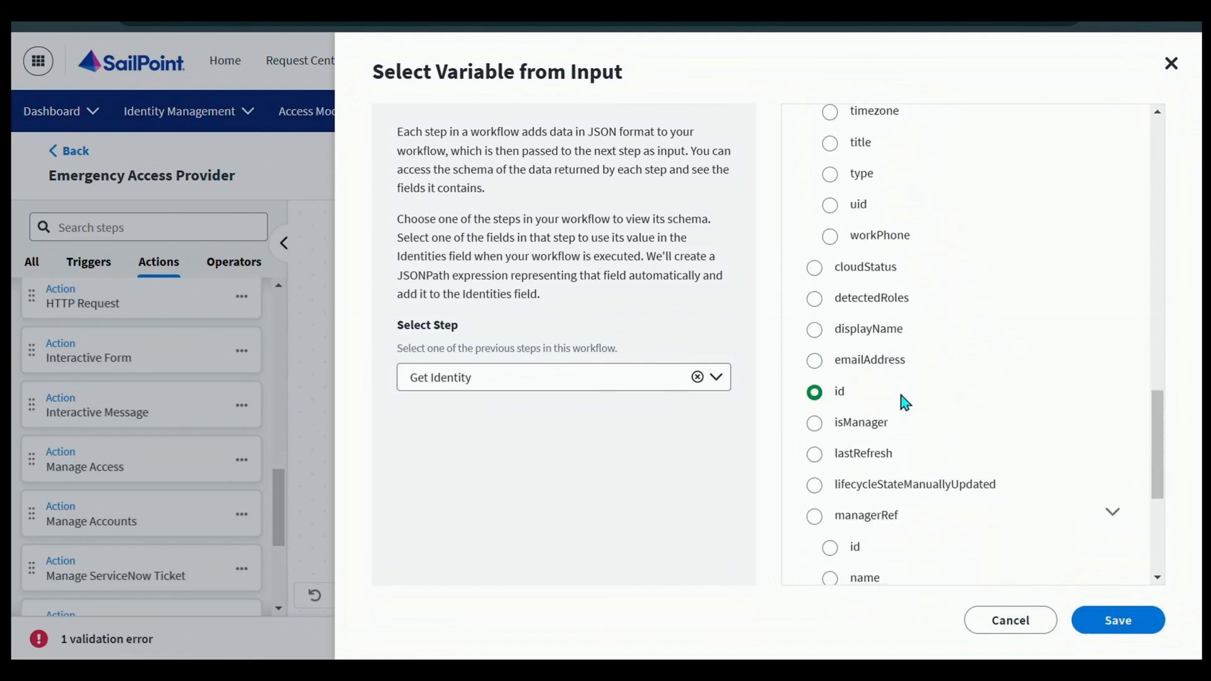
pyautogui.click(1135, 626)
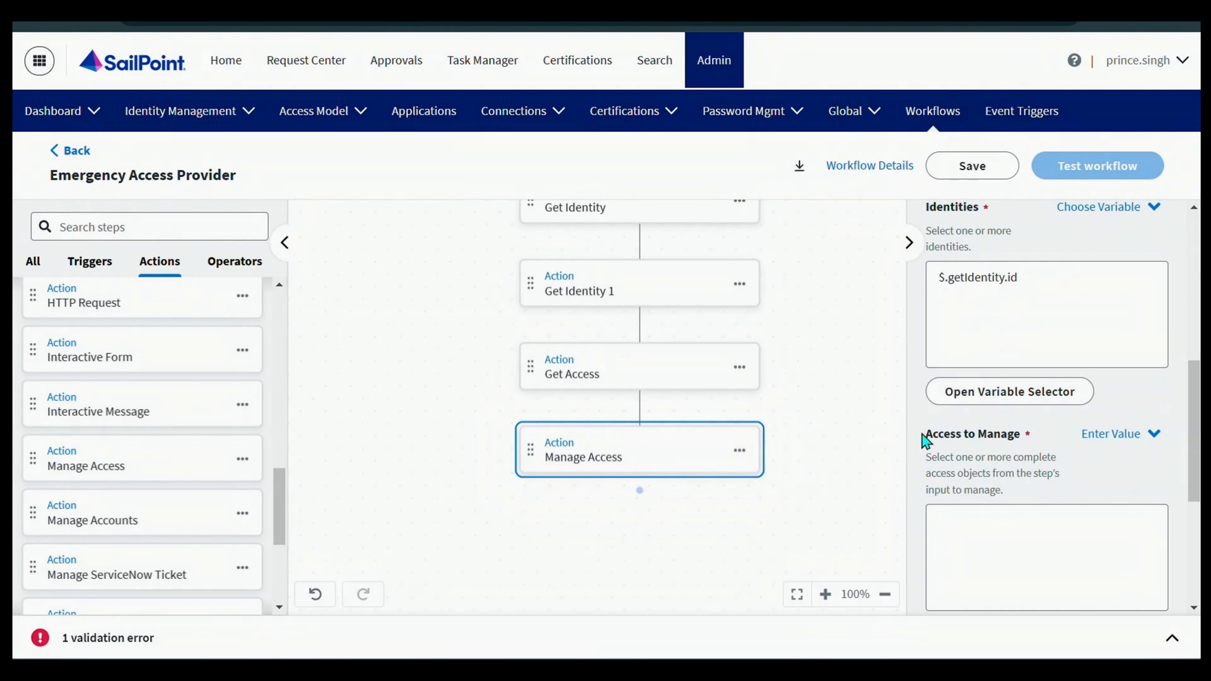
# - Switch Access to Manage to Choose Variable and set it to $.getAccess.accessItems
pyautogui.moveTo(933, 433); pyautogui.dragTo(1022, 434)
pyautogui.click(1064, 446)
pyautogui.scroll(-1, 1064, 447)
pyautogui.click(1116, 347)
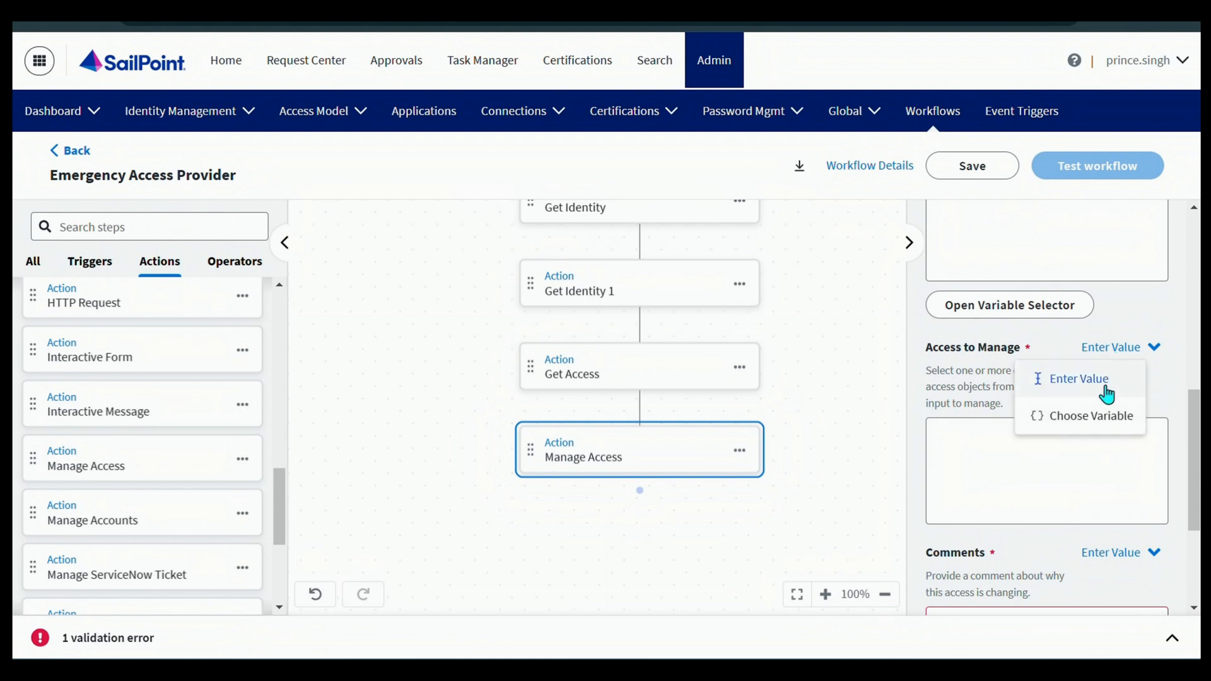
pyautogui.click(1105, 414)
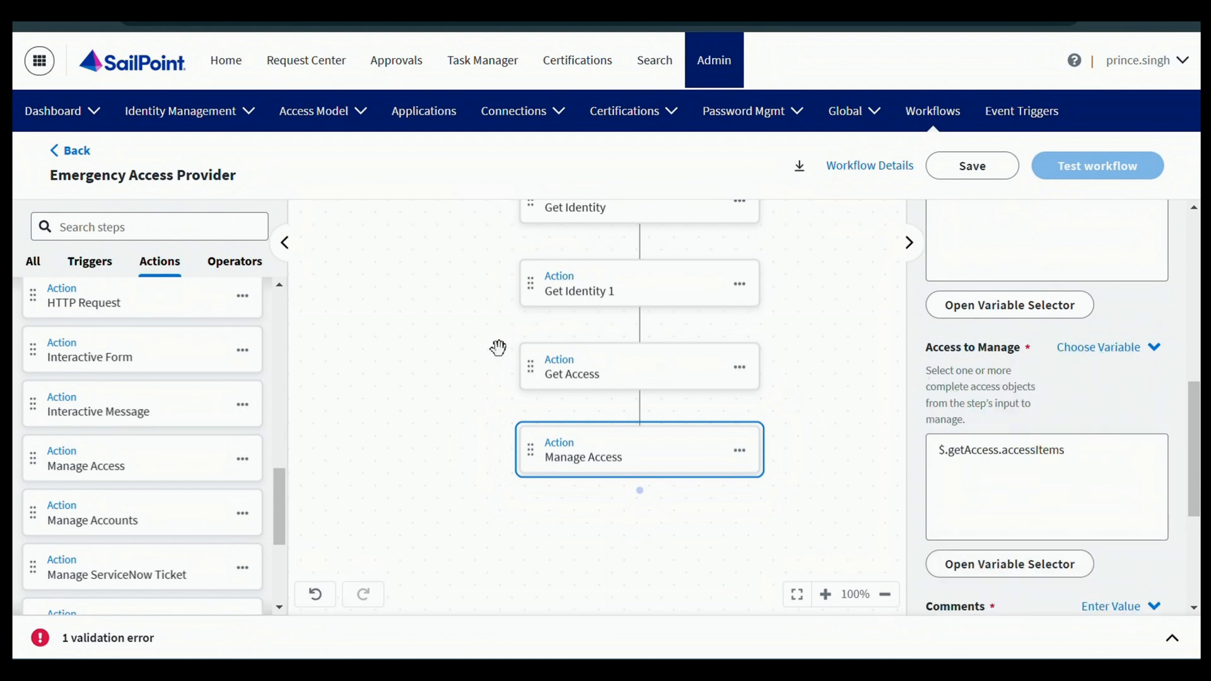
# - Confirm accessItems from the Get Access step as the Manage Access action's Access to Manage variable and save the selection
pyautogui.scroll(-1, 1030, 399)
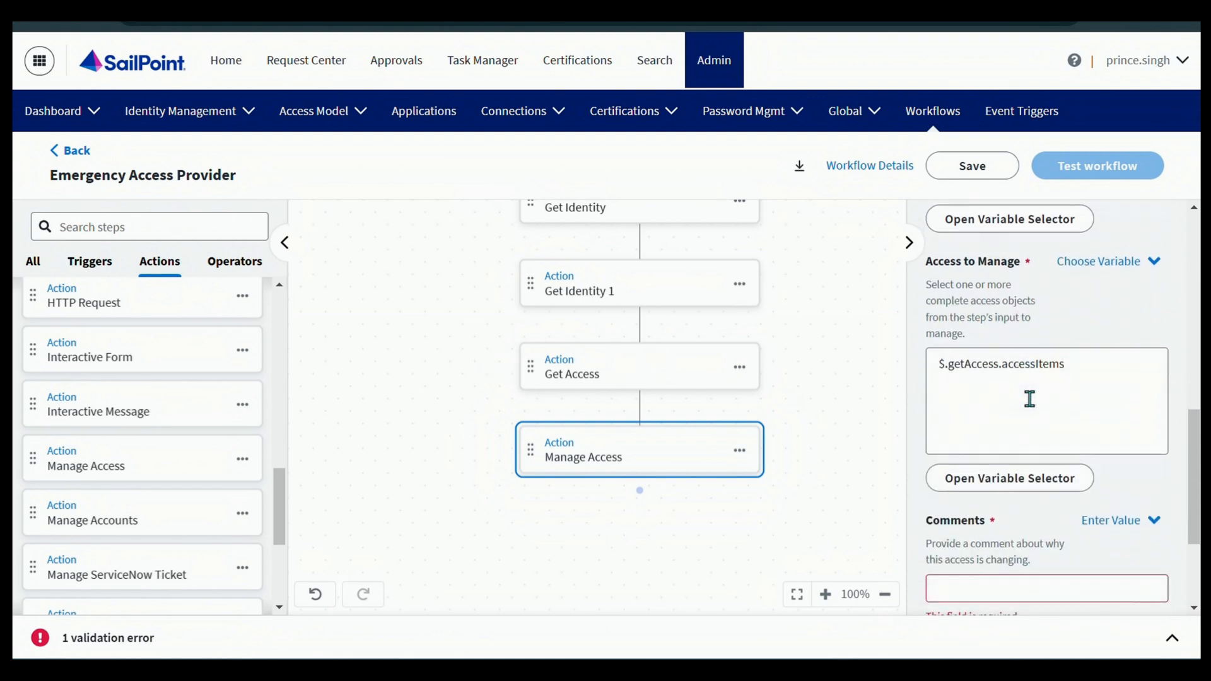
pyautogui.scroll(1, 1040, 397)
pyautogui.scroll(-1, 1103, 417)
pyautogui.click(1093, 270)
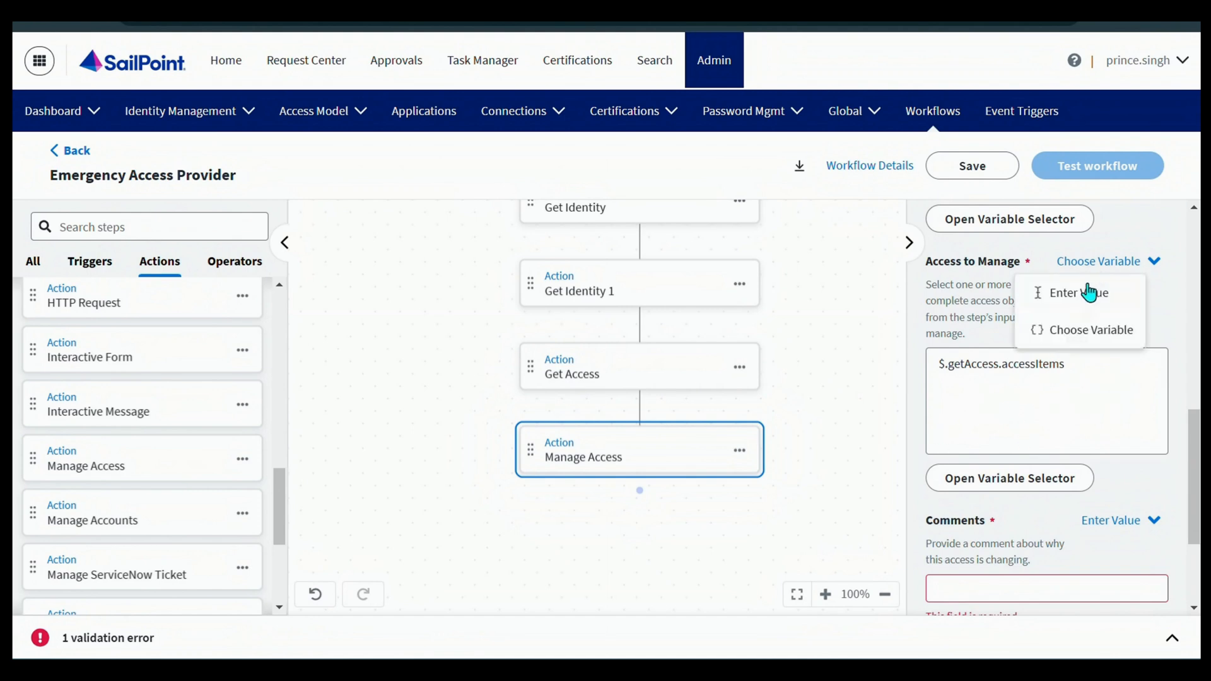
pyautogui.click(1084, 332)
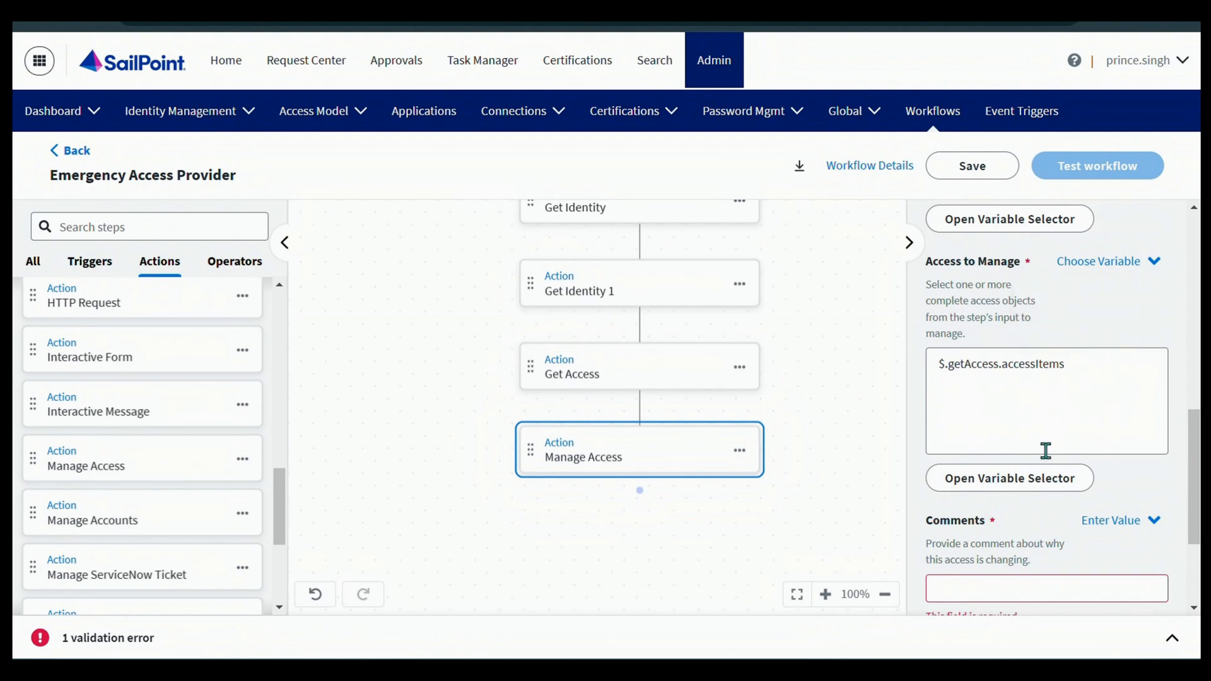
pyautogui.click(1012, 477)
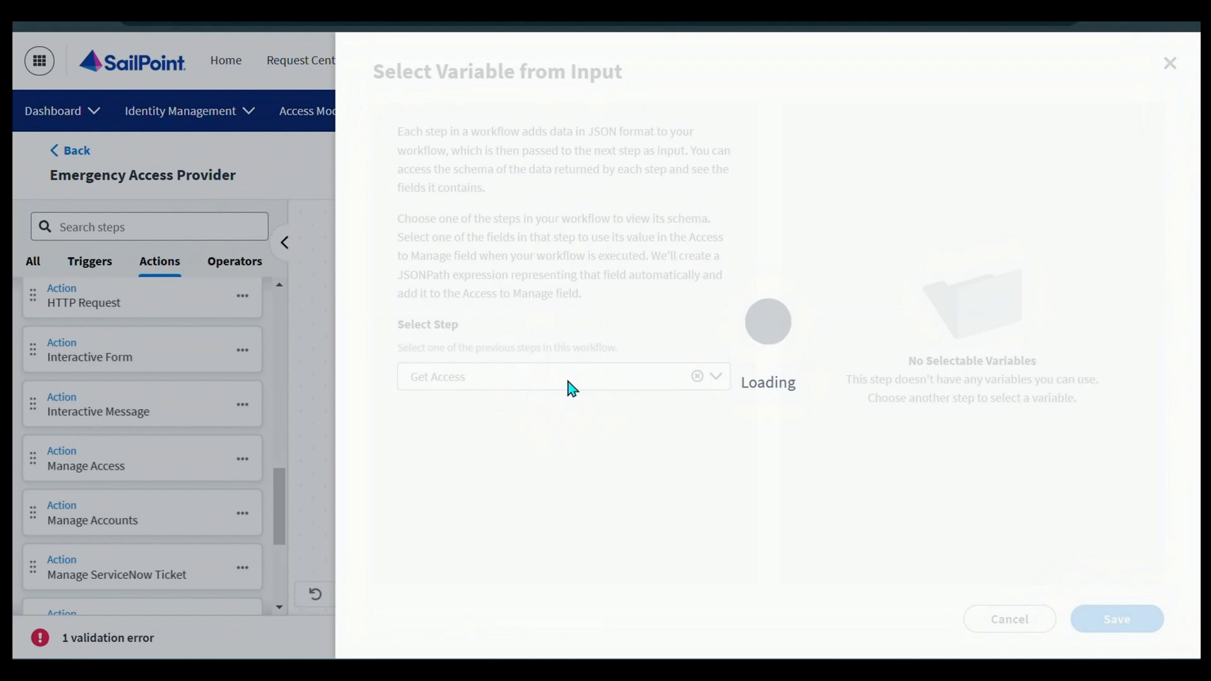
pyautogui.click(603, 380)
pyautogui.scroll(-1, 519, 533)
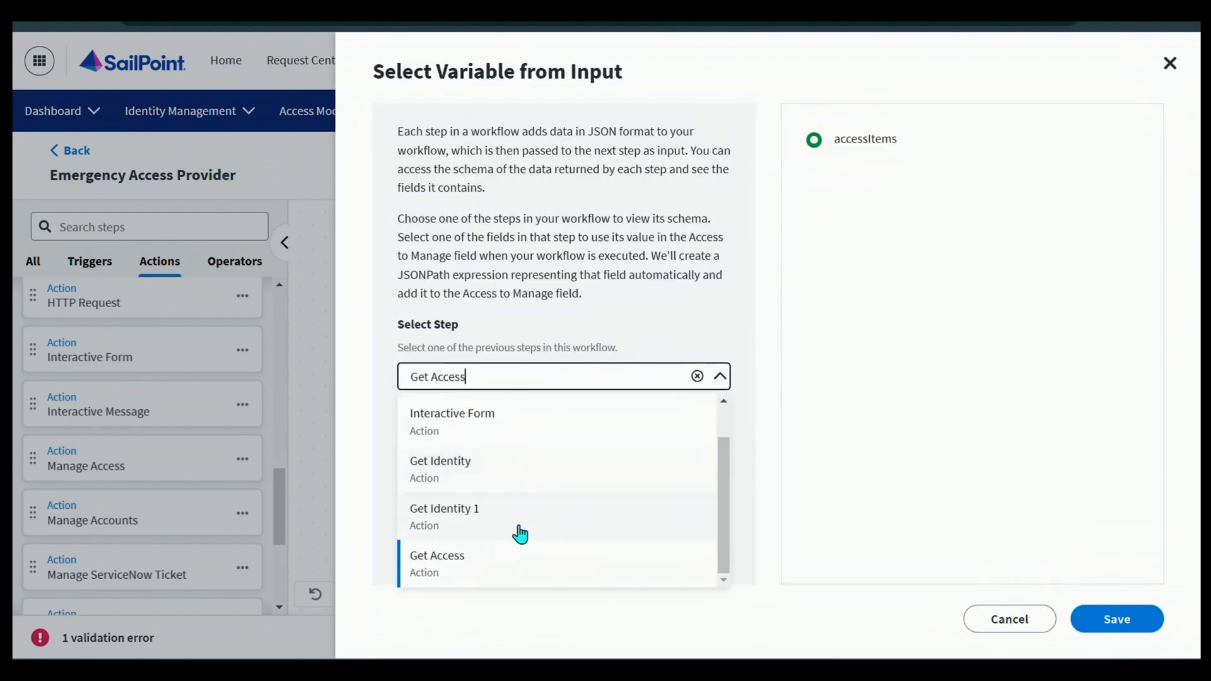
pyautogui.click(495, 574)
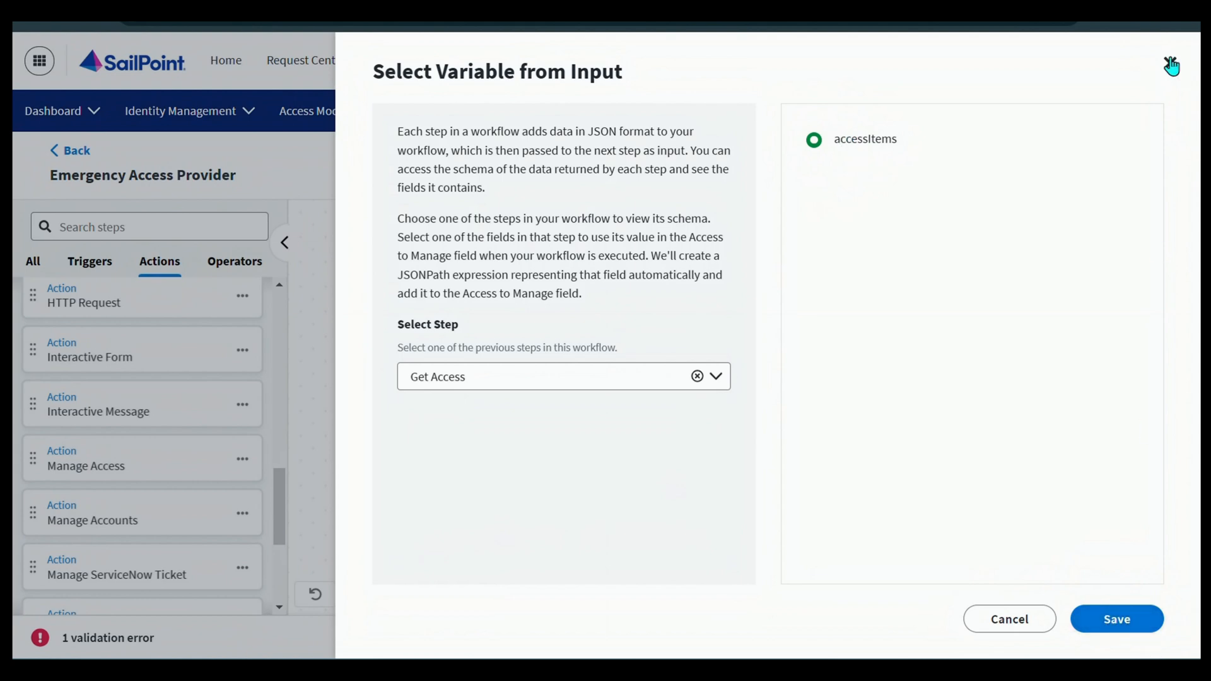
pyautogui.click(1108, 630)
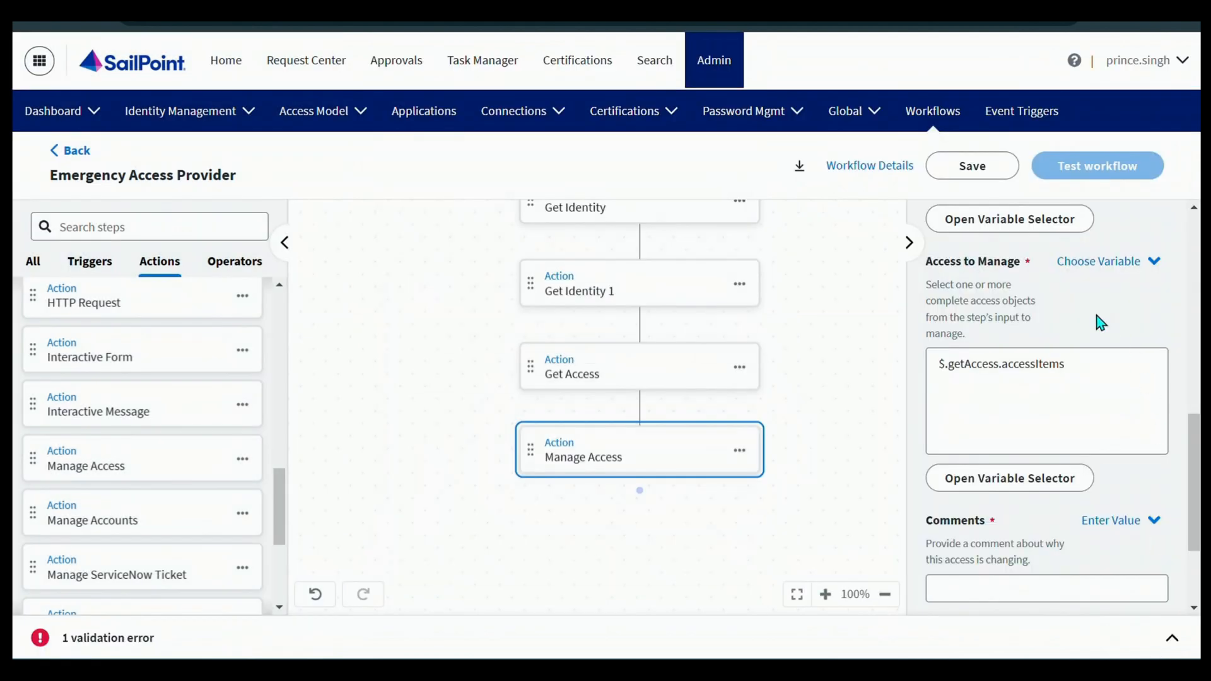
# - Enter "Providing Emergency Access for Crucial Scenario" as the Manage Access action's comment
pyautogui.scroll(-1, 1038, 416)
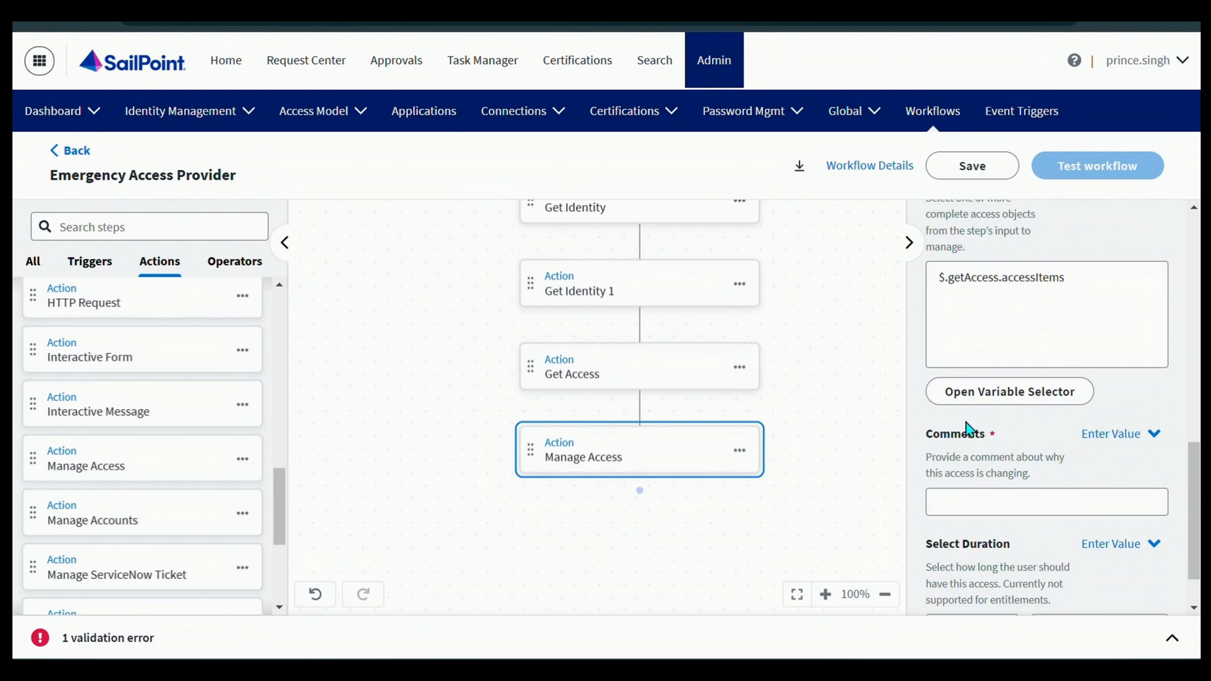
pyautogui.moveTo(953, 444); pyautogui.dragTo(988, 446)
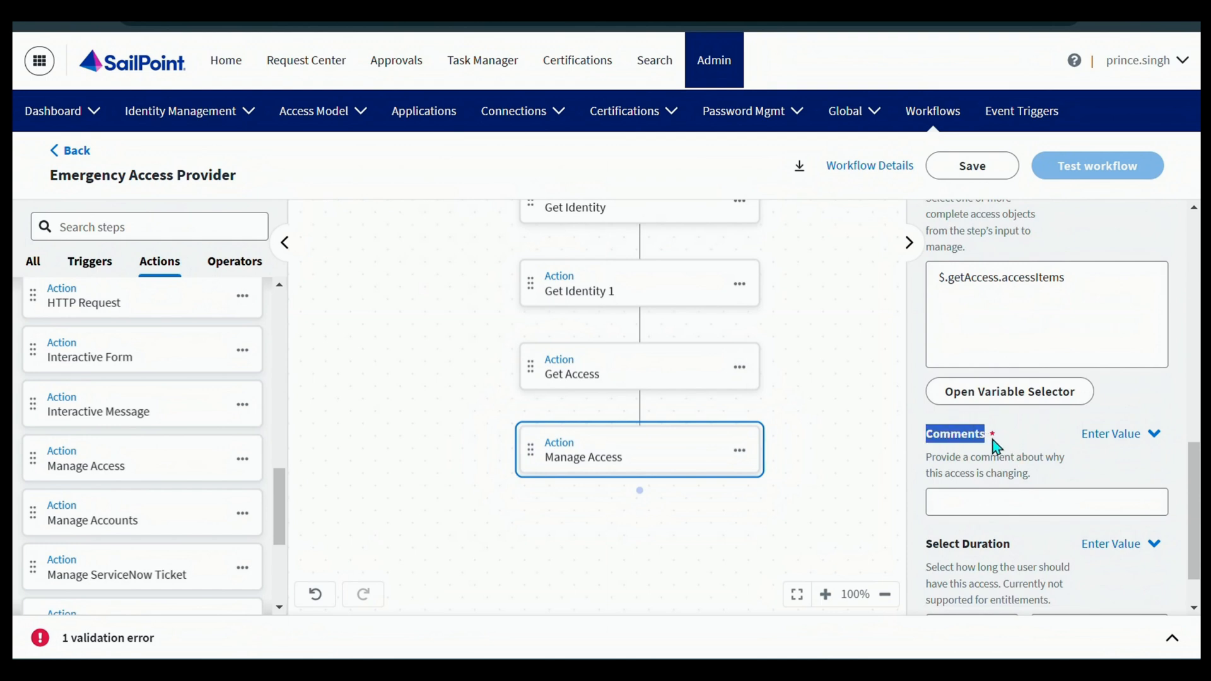
pyautogui.click(992, 507)
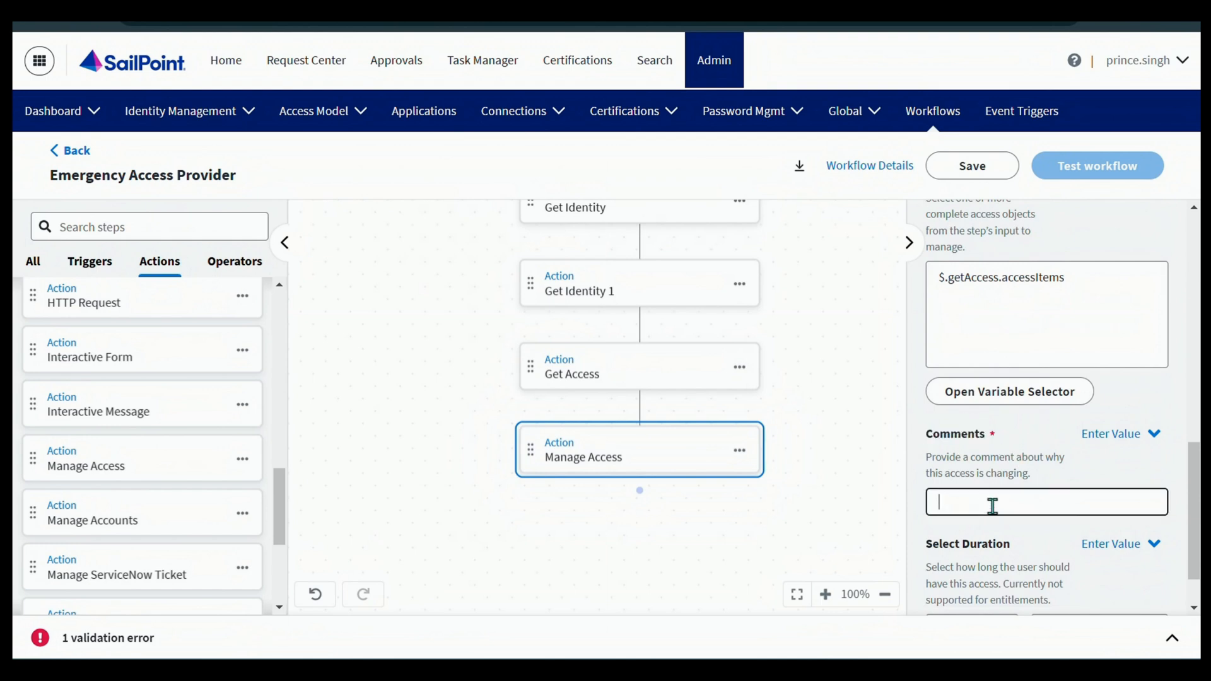
pyautogui.hotkey('ctrl', 'v')
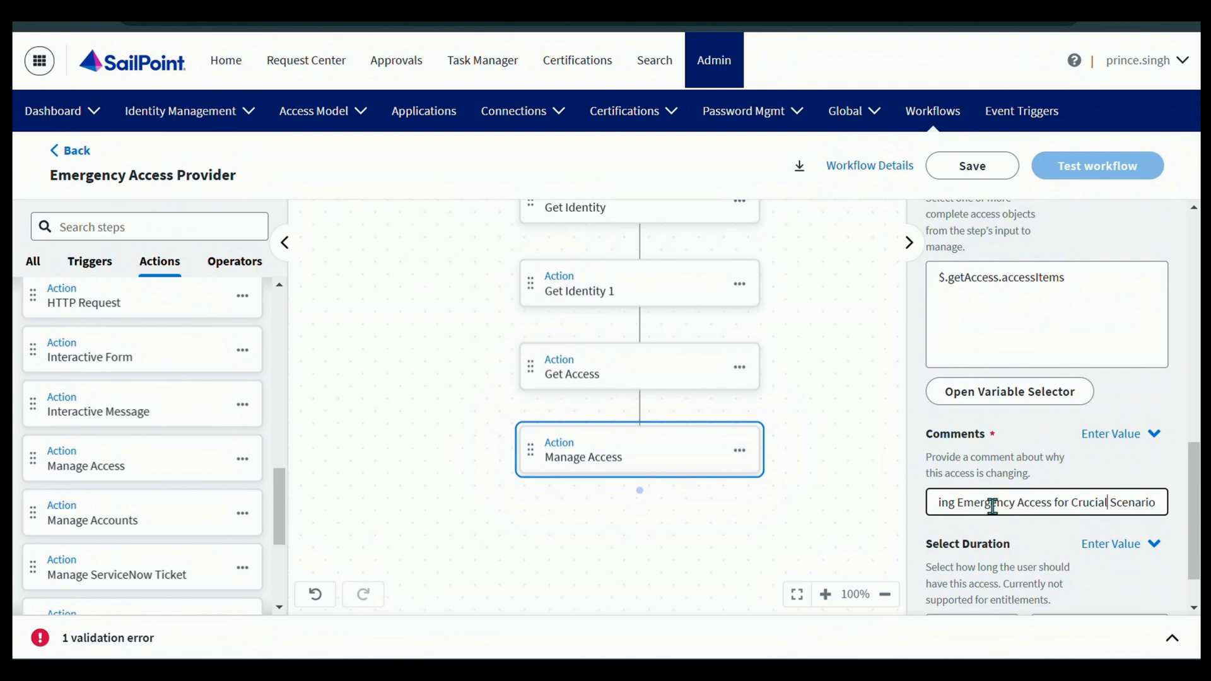
pyautogui.press('Left')
pyautogui.press('Left')
pyautogui.press('Left')
pyautogui.press('Left')
pyautogui.press('Left')
pyautogui.press('Left')
pyautogui.press('Left')
pyautogui.press('Left')
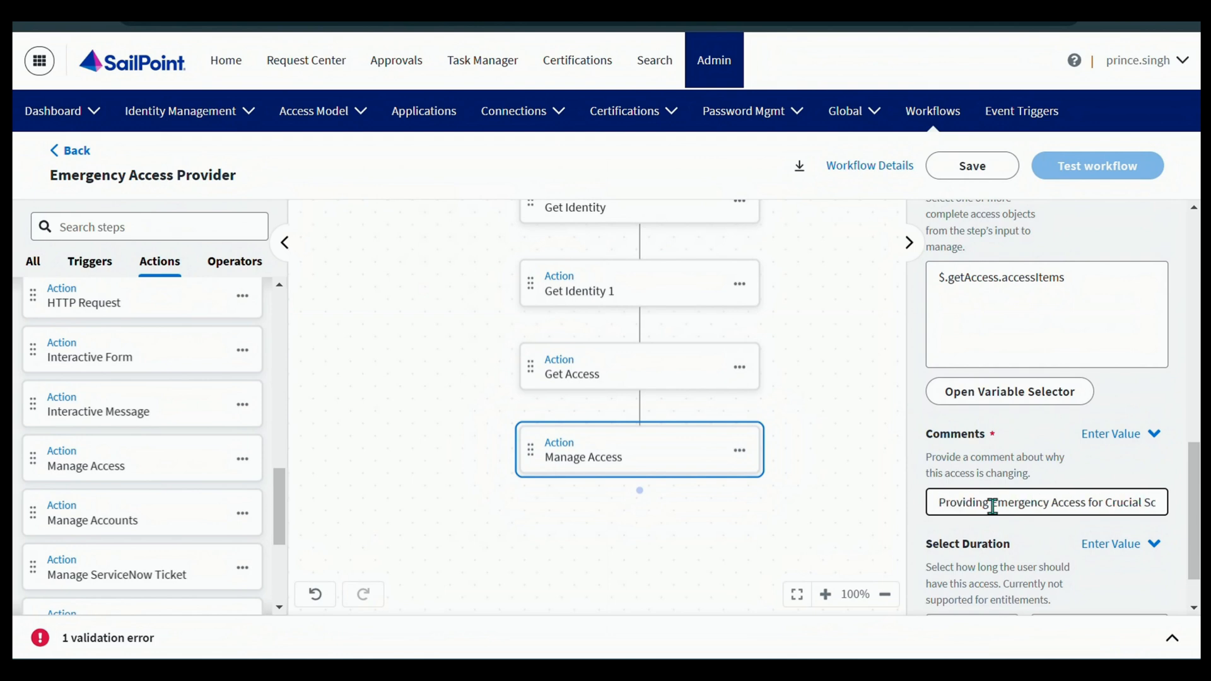
pyautogui.press('Right')
pyautogui.press('Right')
pyautogui.press('Right')
pyautogui.press('Right')
pyautogui.press('Right')
pyautogui.press('Right')
pyautogui.press('Right')
pyautogui.press('Right')
pyautogui.press('Right')
pyautogui.press('Right')
pyautogui.press('Right')
pyautogui.press('Right')
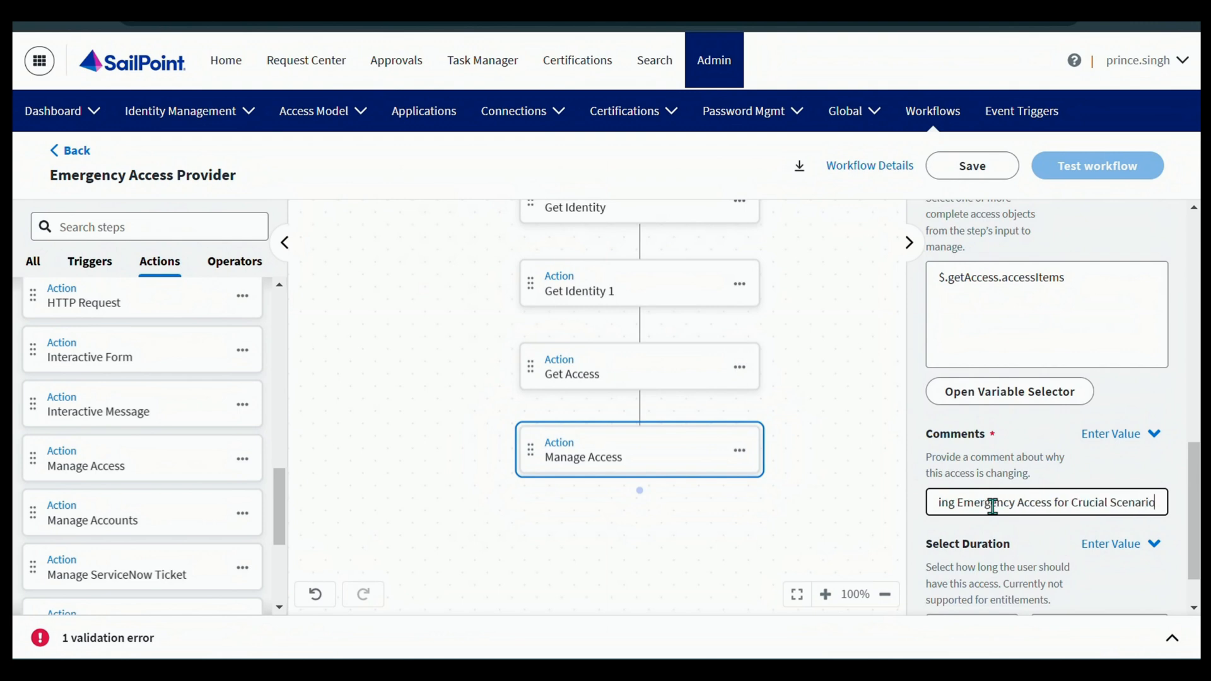
# - Leave the Manage Access action's Select Duration empty and save the Emergency Access Provider workflow
pyautogui.scroll(-1, 992, 505)
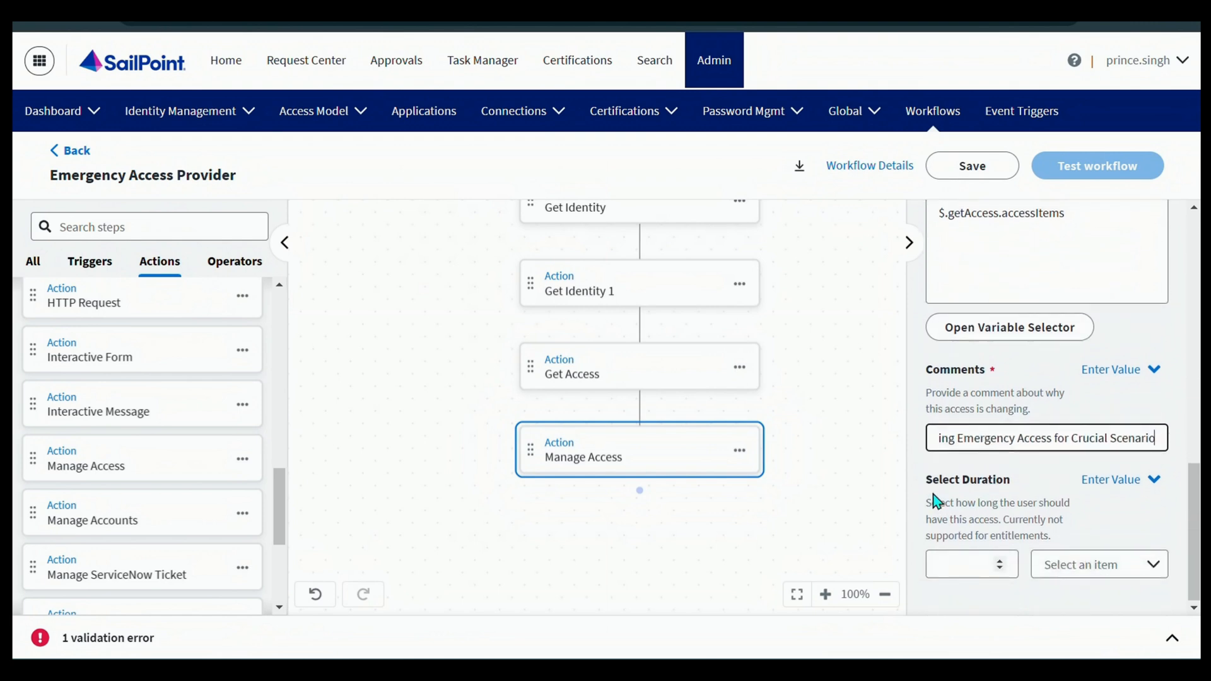
pyautogui.moveTo(927, 480); pyautogui.dragTo(974, 481)
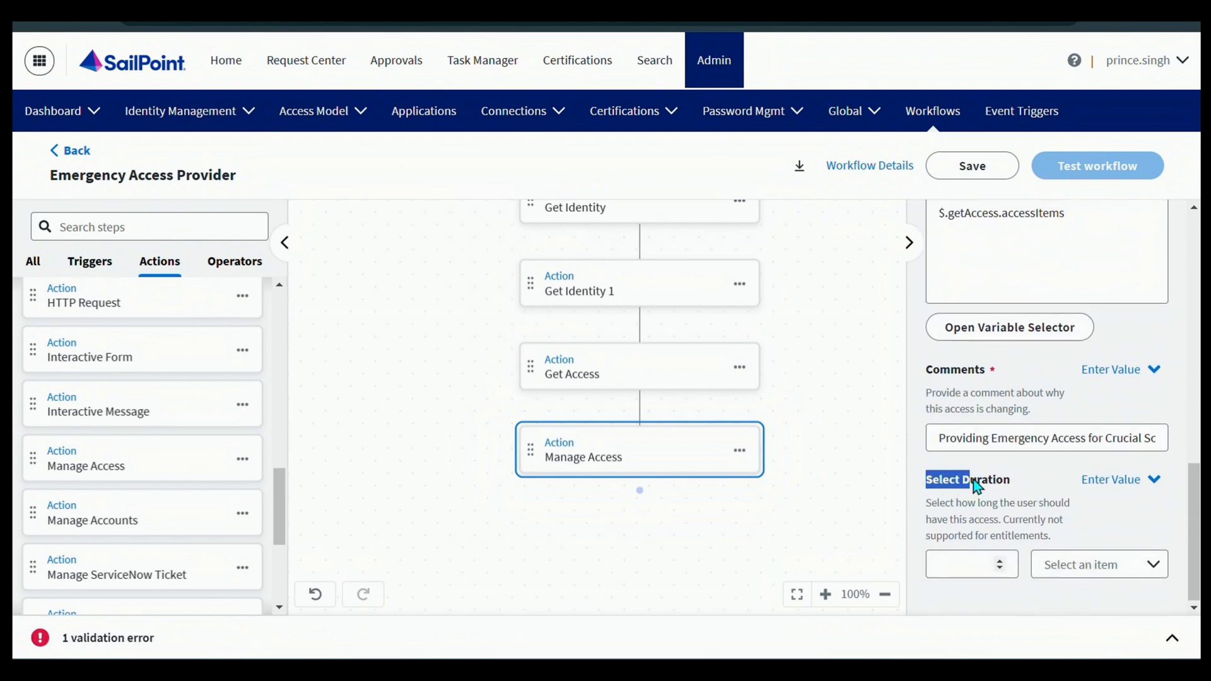
pyautogui.click(1018, 476)
pyautogui.scroll(3, 1027, 337)
pyautogui.scroll(-3, 1028, 338)
pyautogui.scroll(3, 1070, 502)
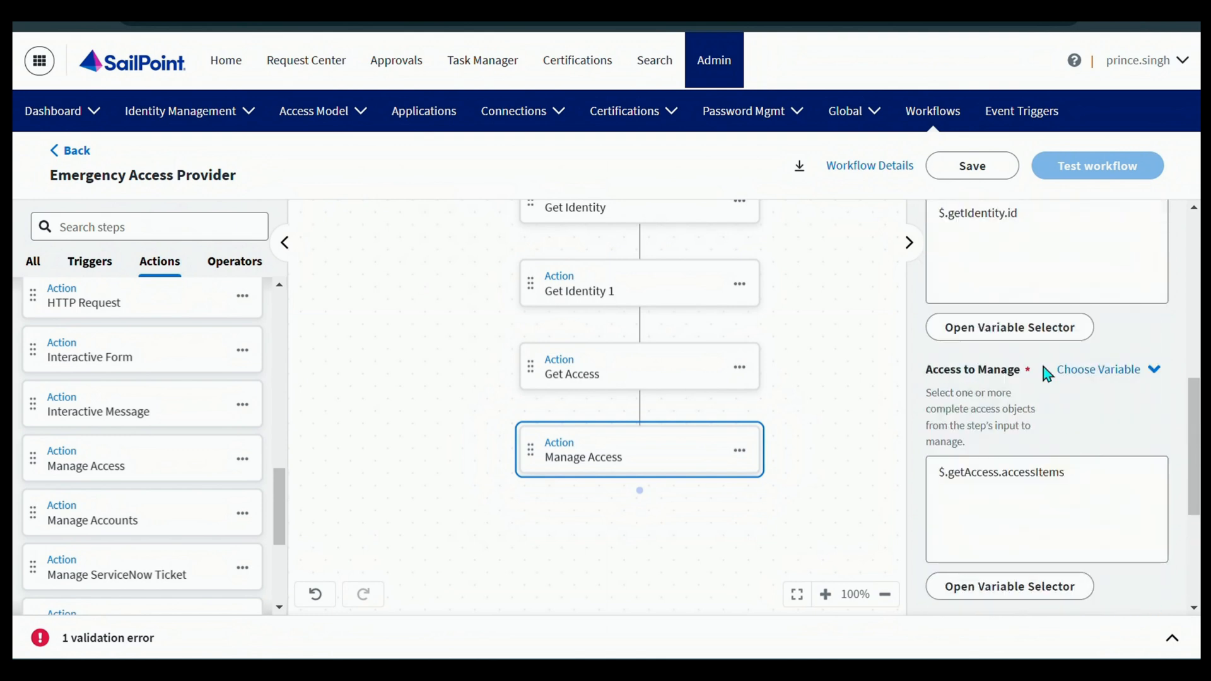
pyautogui.click(964, 167)
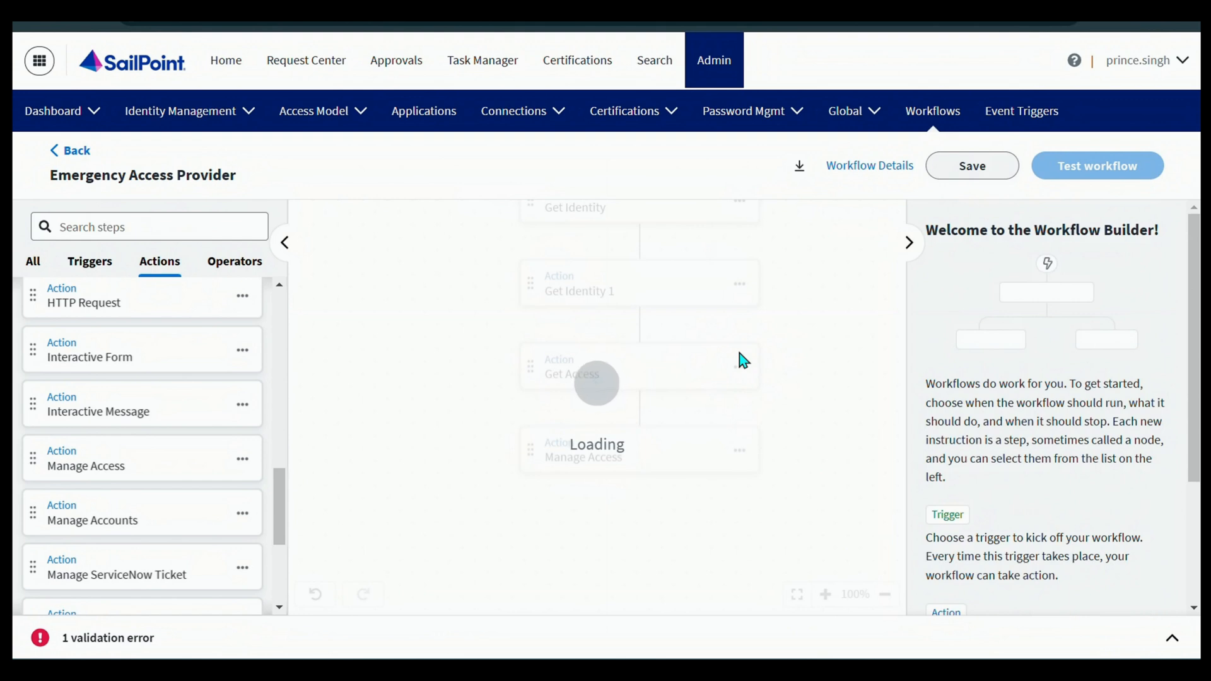
pyautogui.scroll(2, 741, 399)
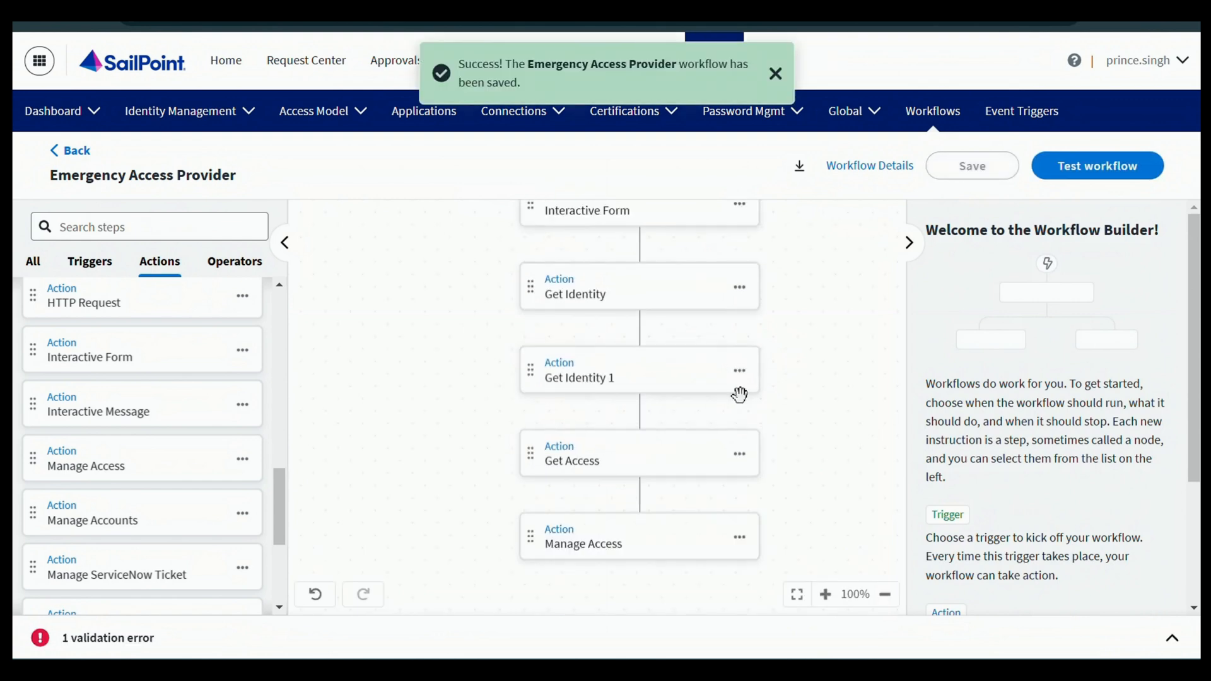
# - Review the Emergency Access Provider workflow's chain of steps from Interactive Trigger down to Manage Access
pyautogui.scroll(-1, 741, 398)
pyautogui.scroll(2, 740, 398)
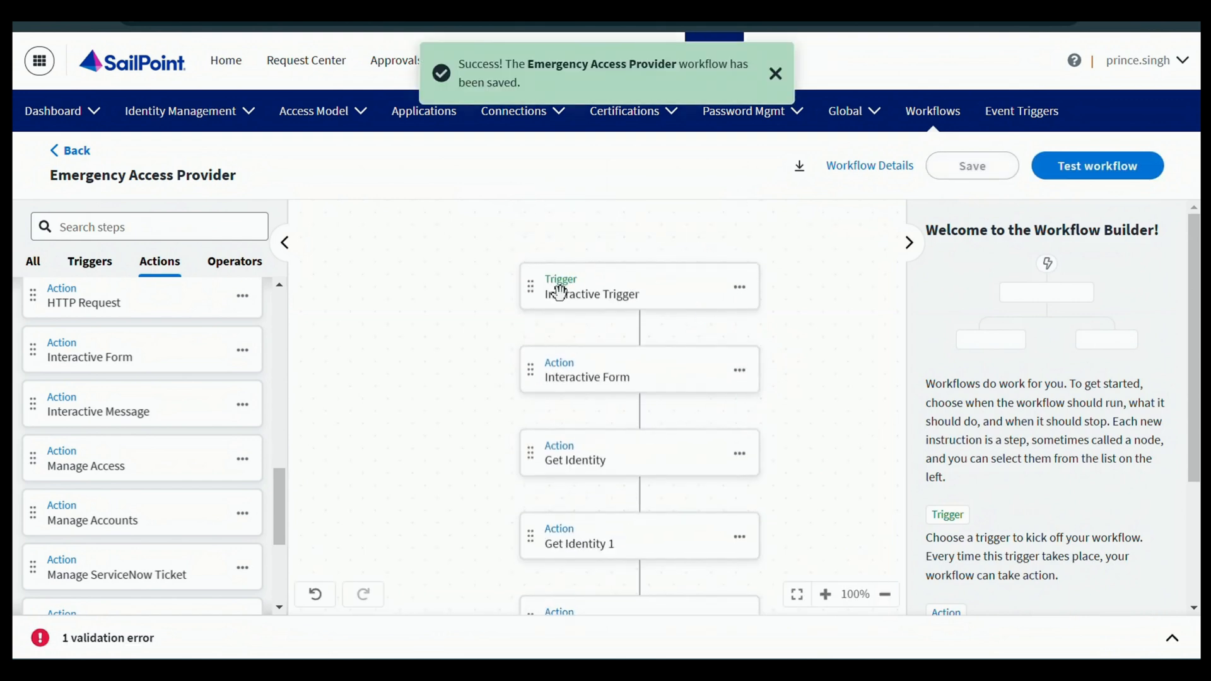
pyautogui.scroll(-1, 559, 286)
pyautogui.scroll(1, 567, 274)
pyautogui.scroll(-2, 570, 332)
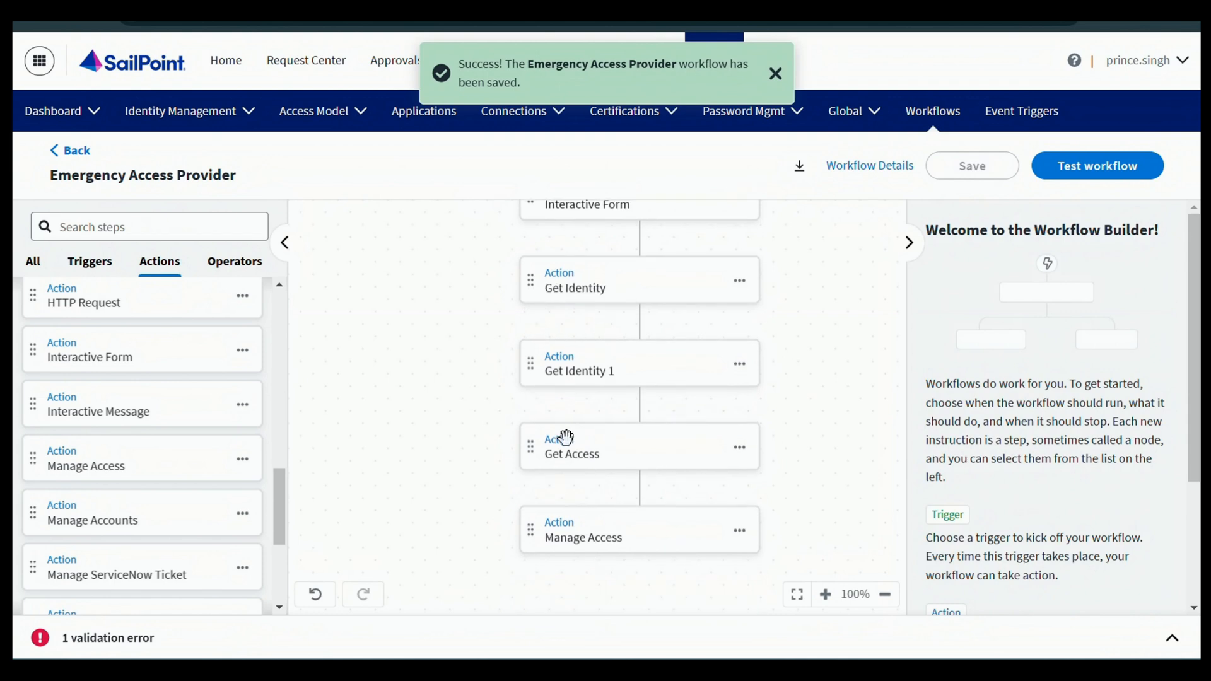
pyautogui.scroll(1, 609, 463)
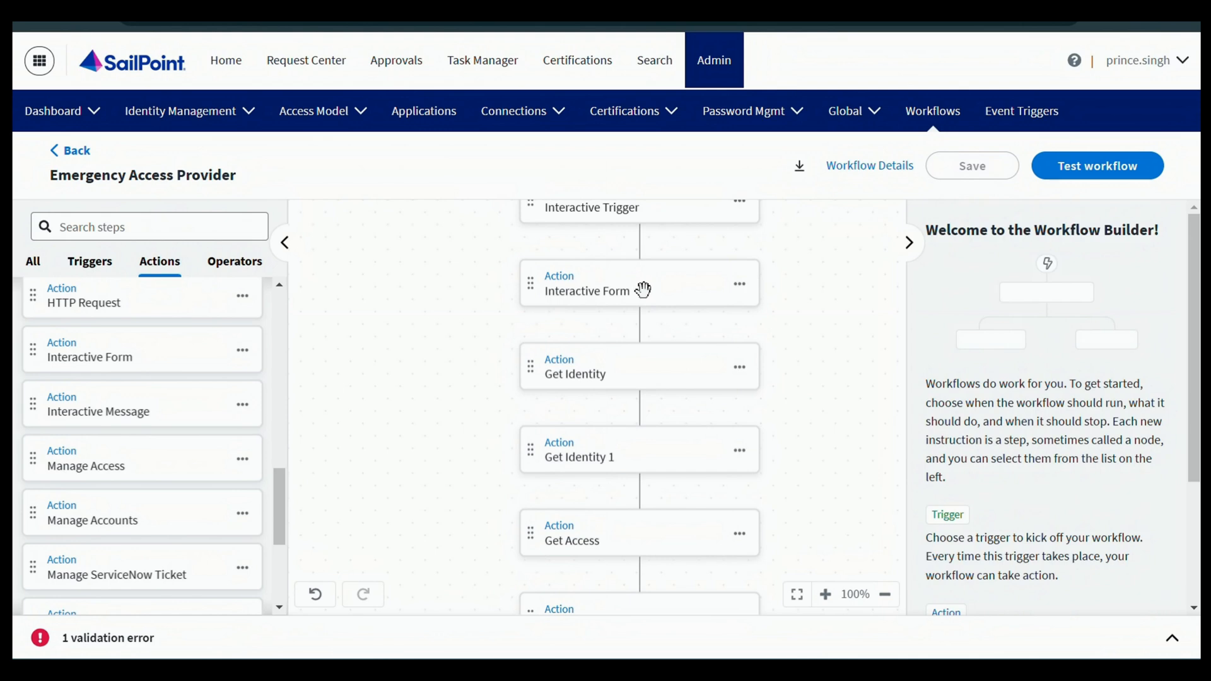
pyautogui.scroll(-2, 643, 289)
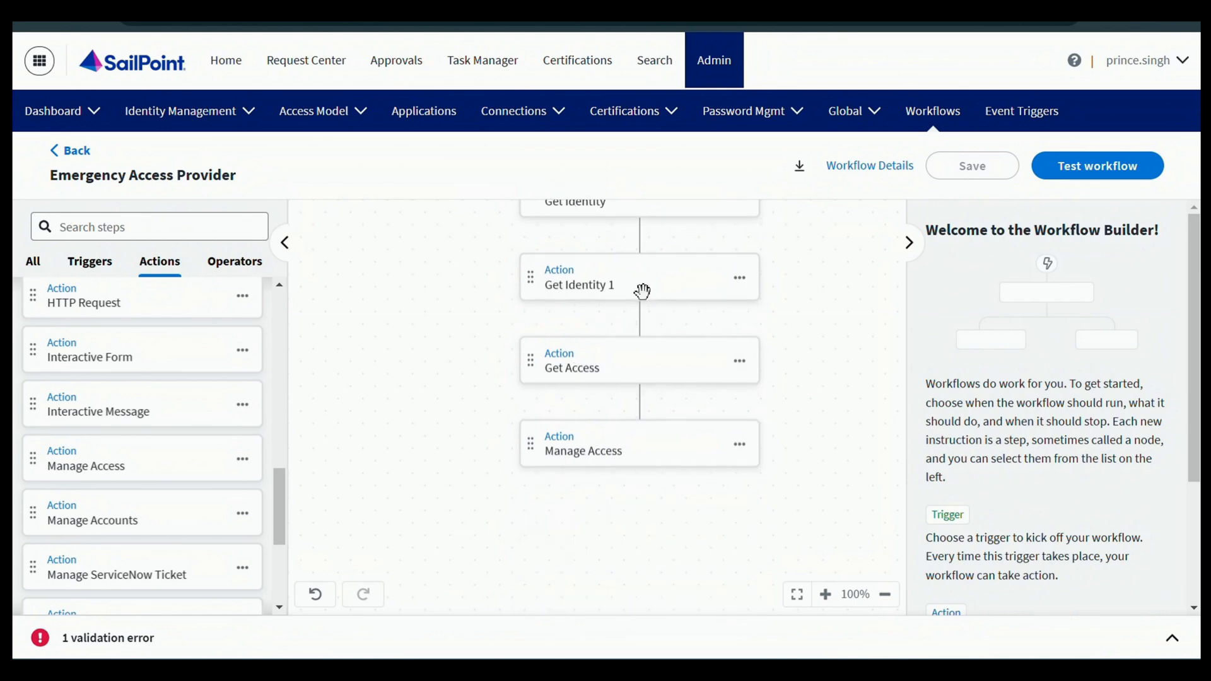
# - Set the Manage Access action's On Error behaviour to Error Handling
pyautogui.click(621, 460)
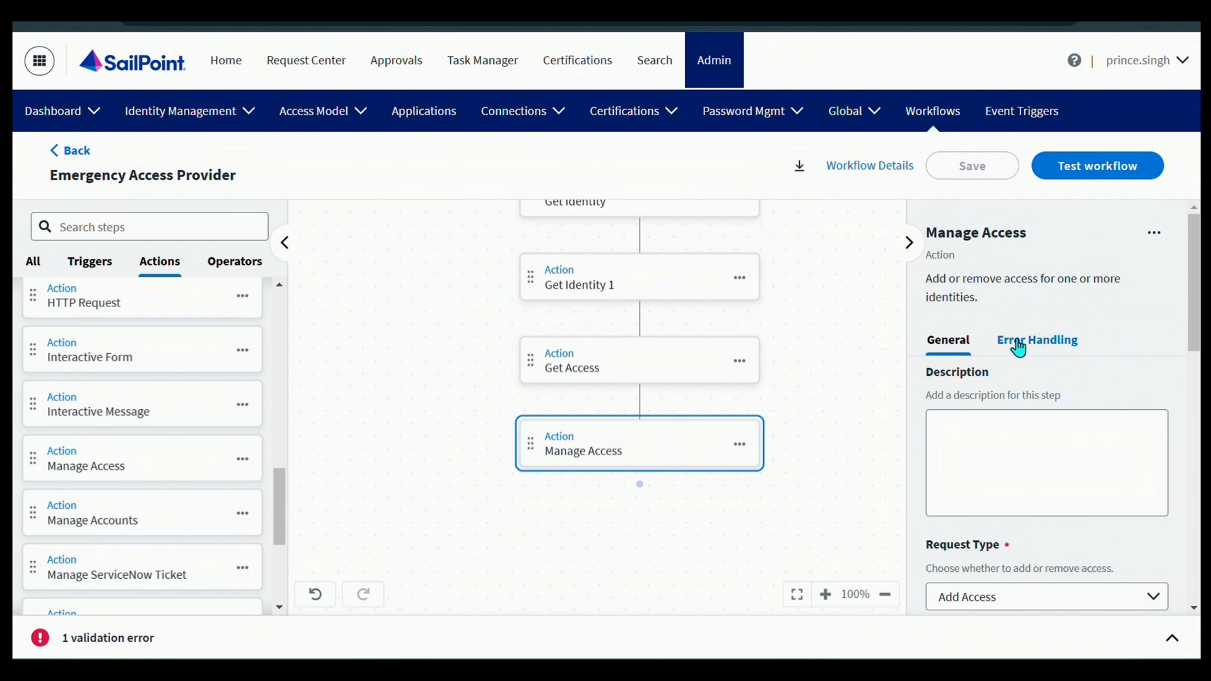
pyautogui.click(1061, 350)
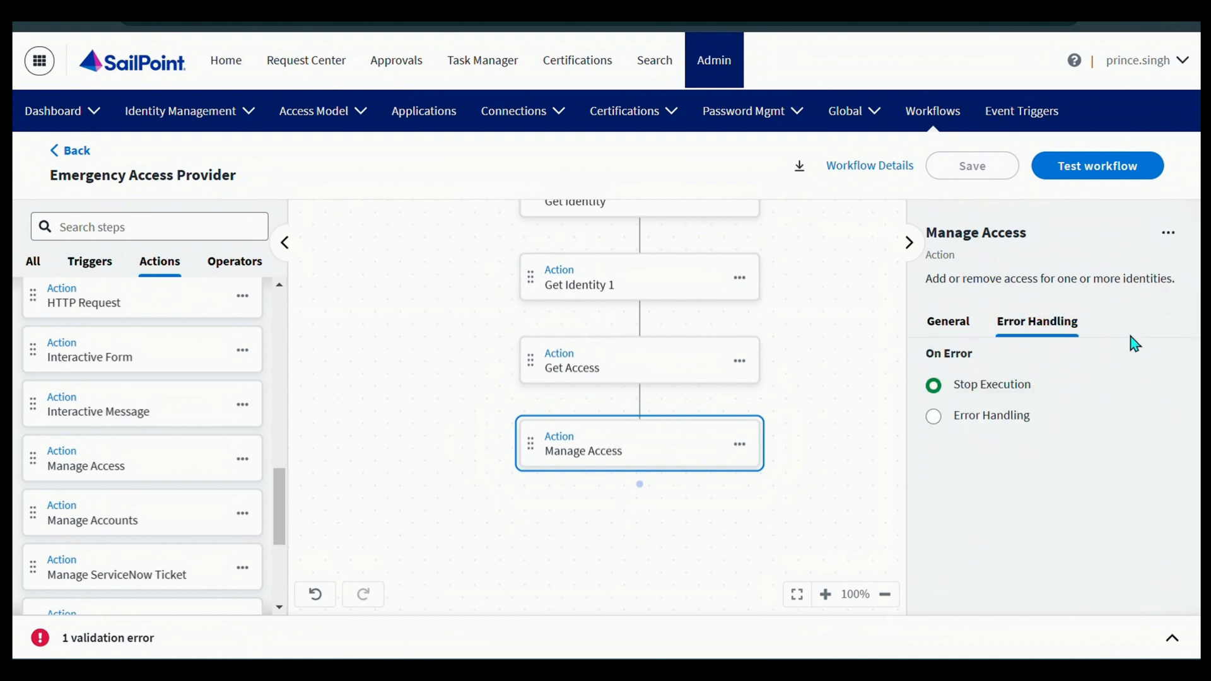
pyautogui.click(933, 417)
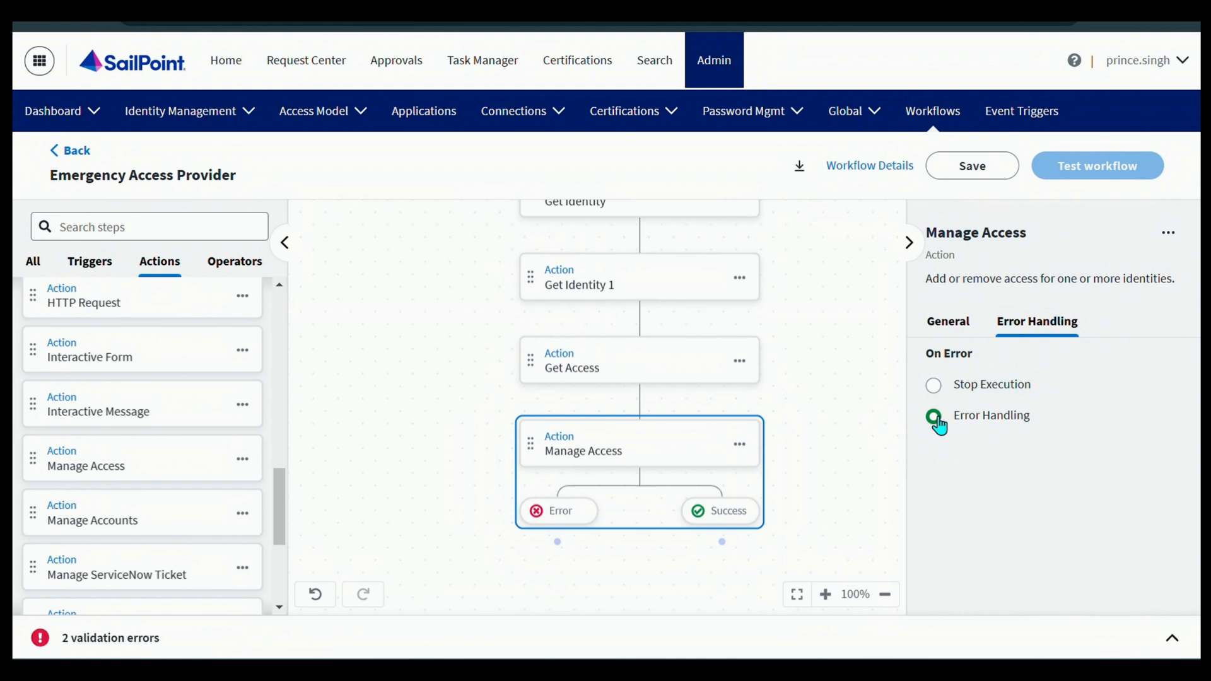
# - Add a Send Email action to the workflow and connect it to the Error branch of Manage Access
pyautogui.scroll(-2, 819, 466)
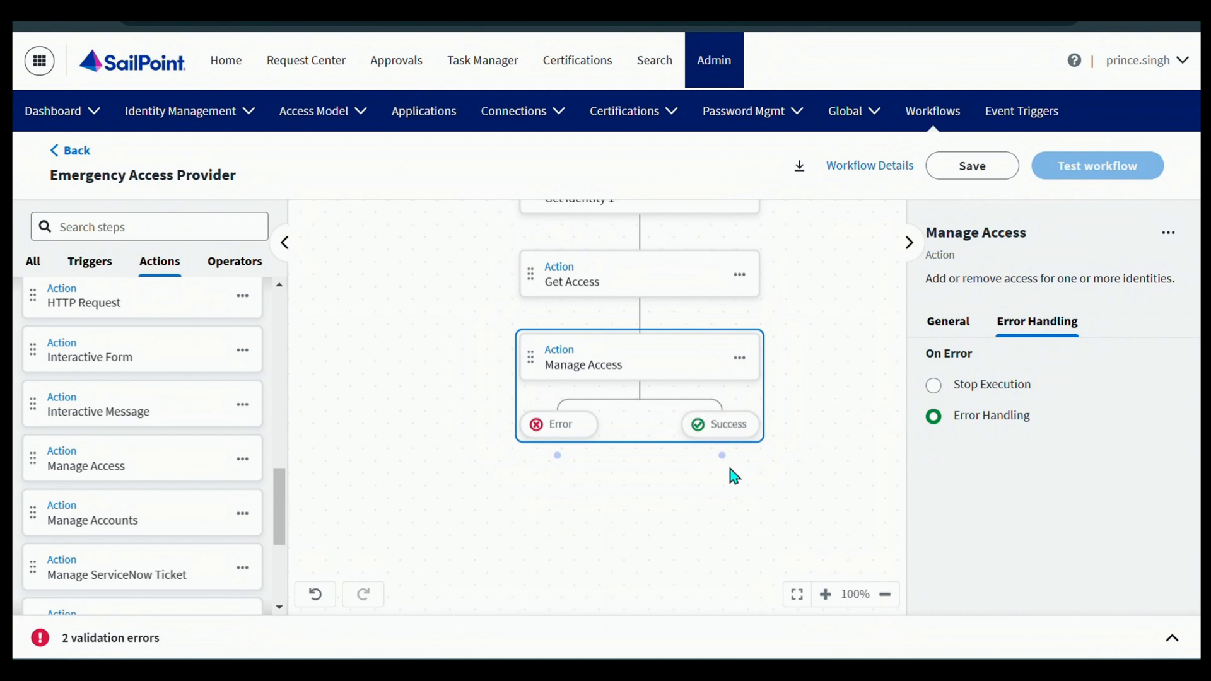
pyautogui.scroll(-2, 730, 473)
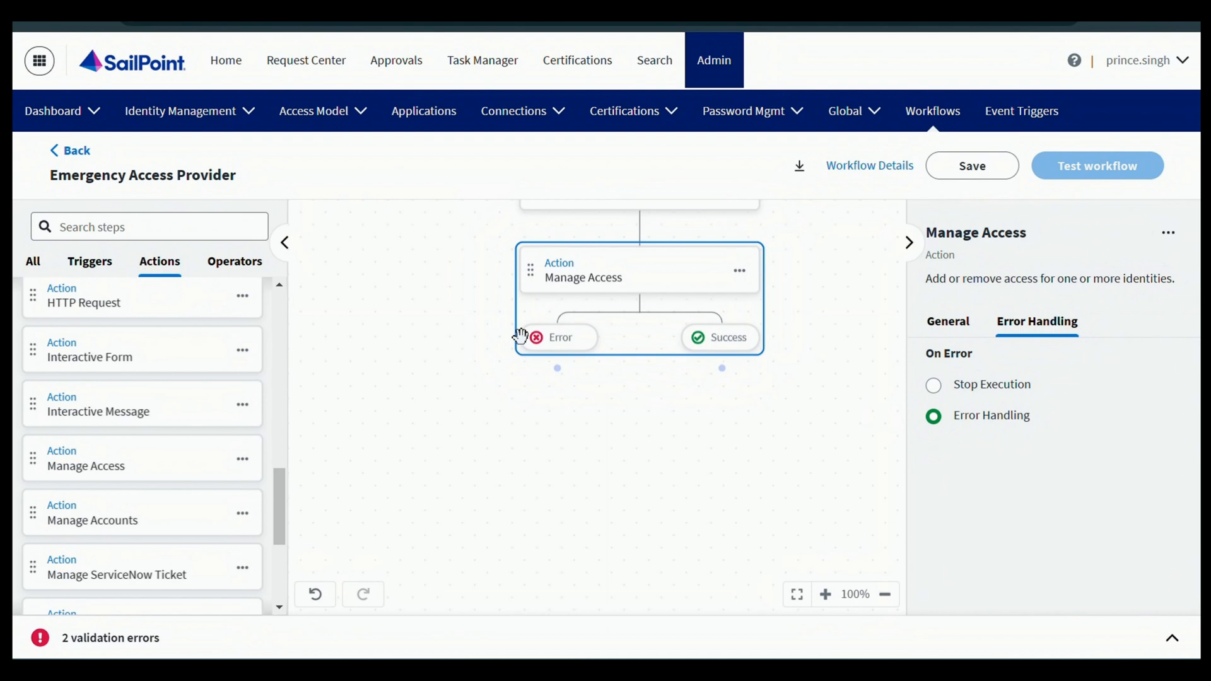
pyautogui.scroll(-4, 130, 491)
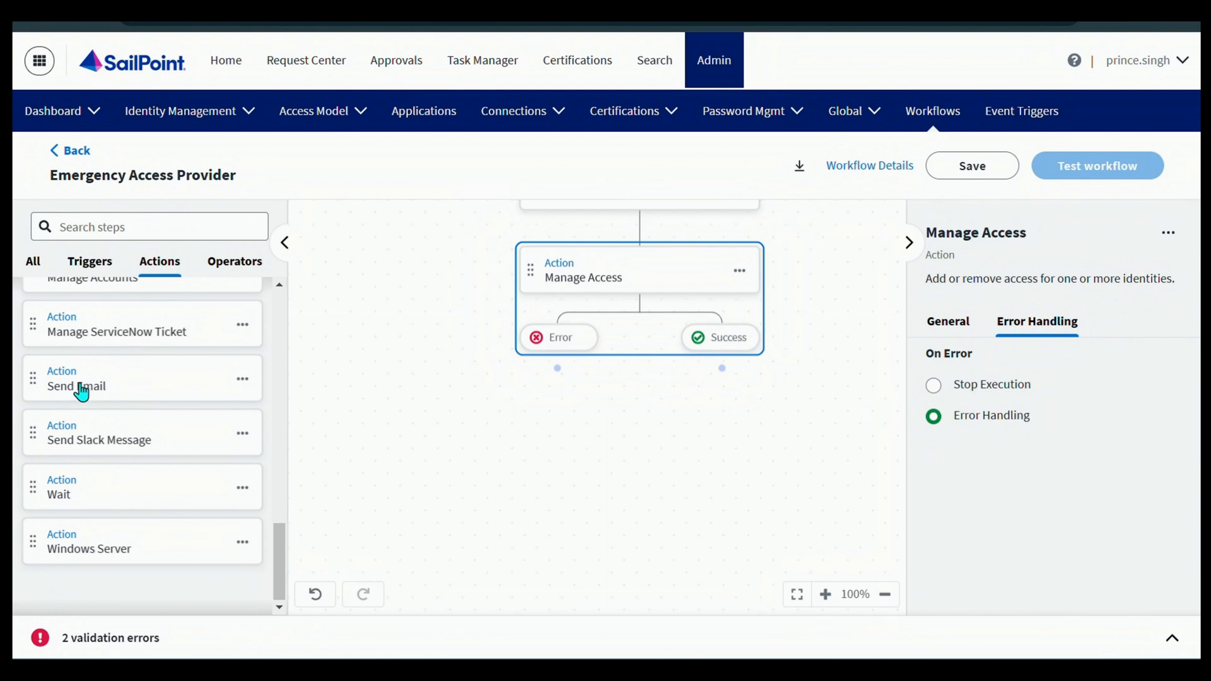
pyautogui.moveTo(82, 389); pyautogui.dragTo(421, 438)
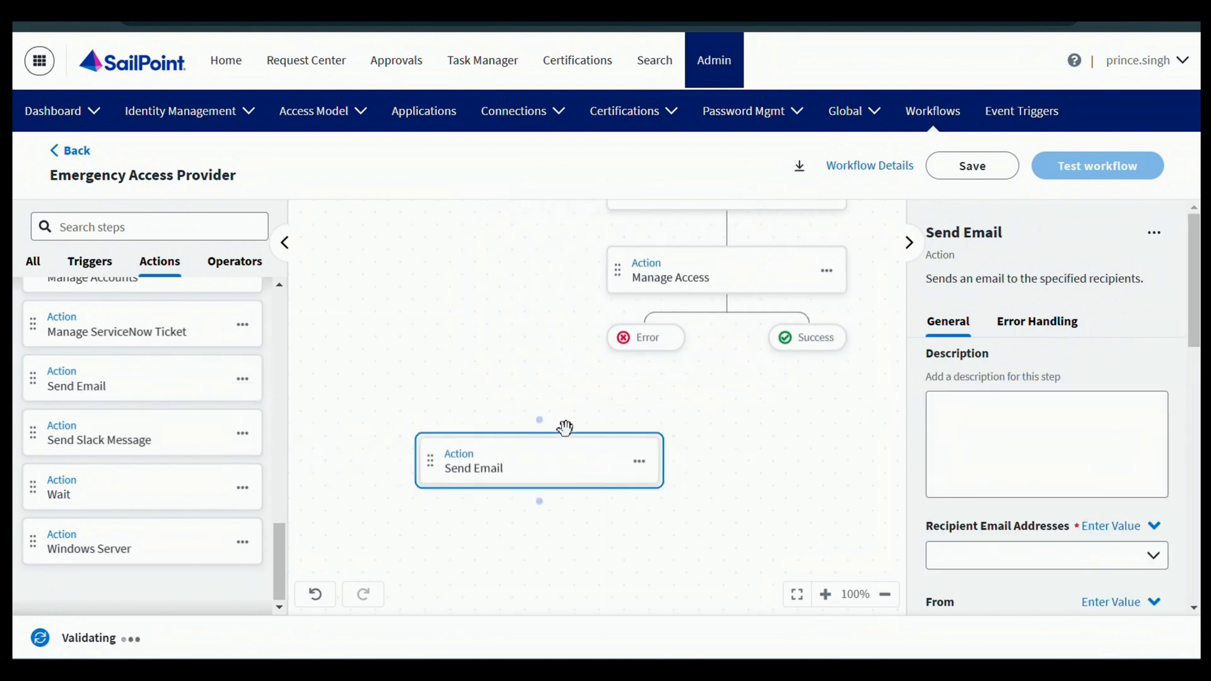
pyautogui.moveTo(541, 421); pyautogui.dragTo(639, 361)
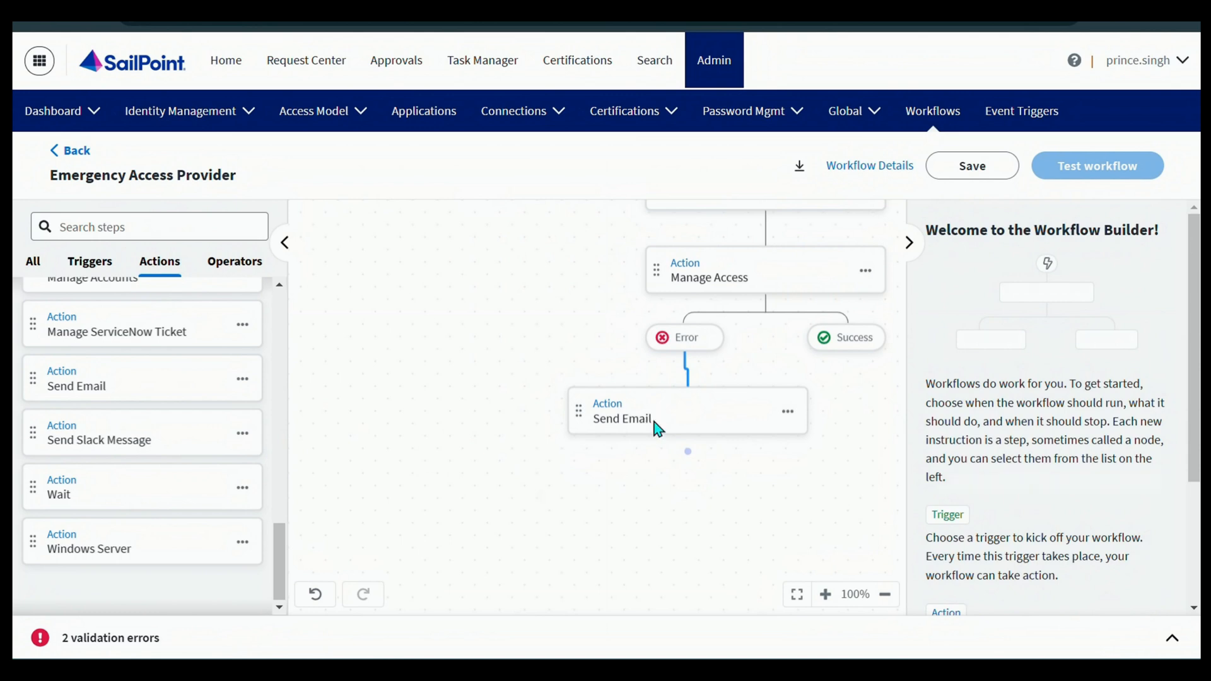
# - Set the Send Email action's recipient addresses to the email attribute variable from the Get Identity 1 step
pyautogui.click(654, 422)
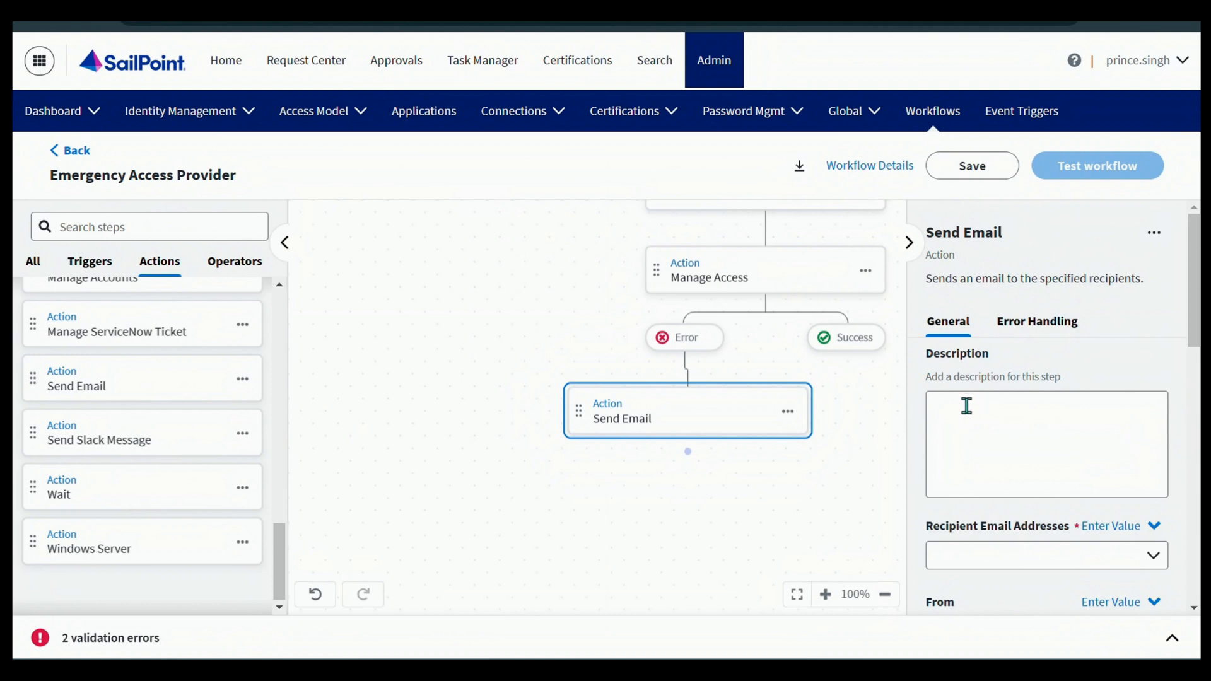
pyautogui.scroll(-3, 968, 406)
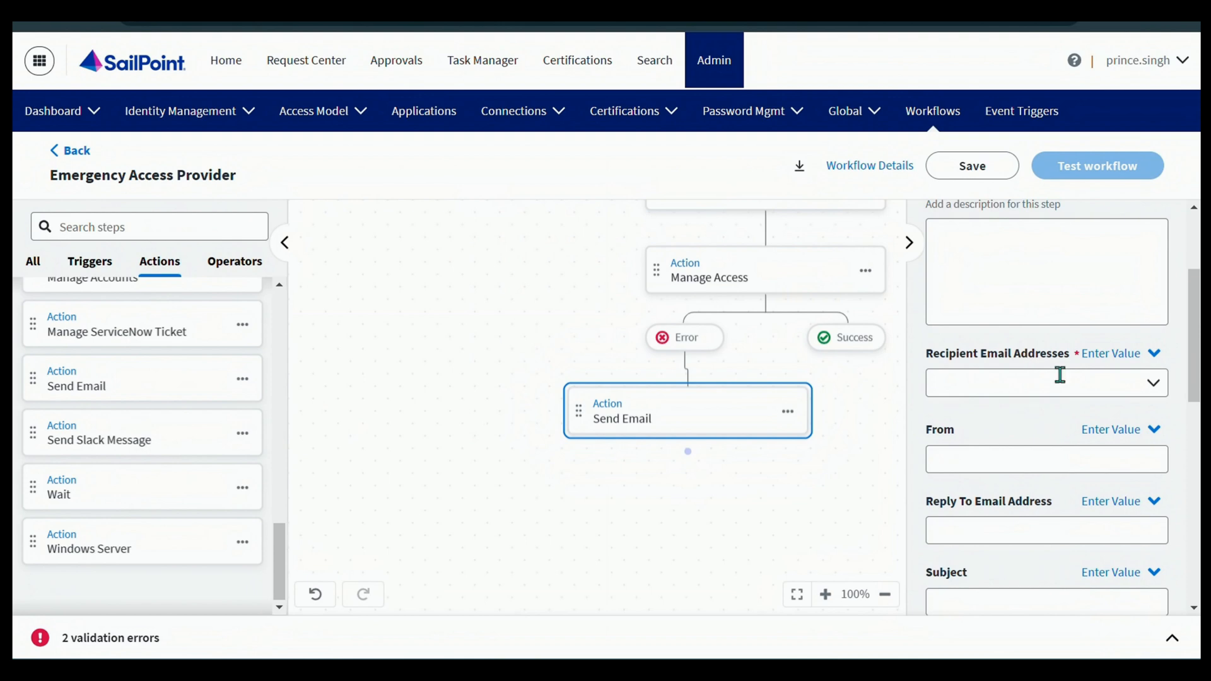
pyautogui.click(1113, 359)
pyautogui.click(1042, 429)
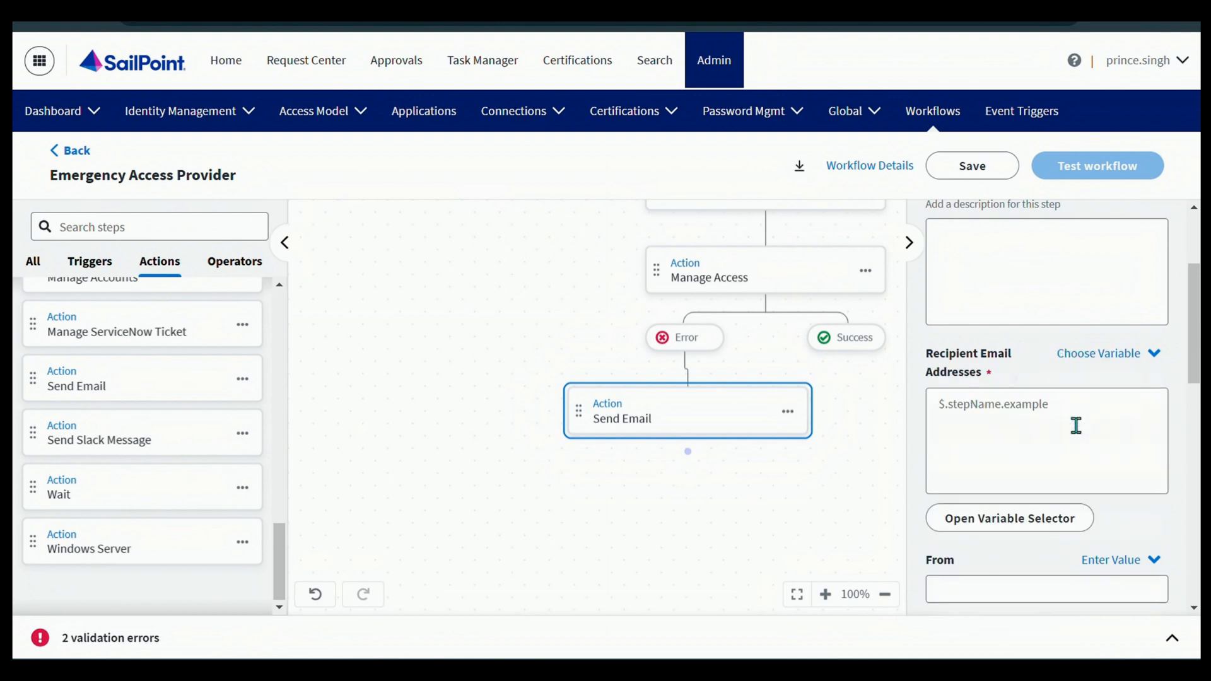
pyautogui.click(983, 530)
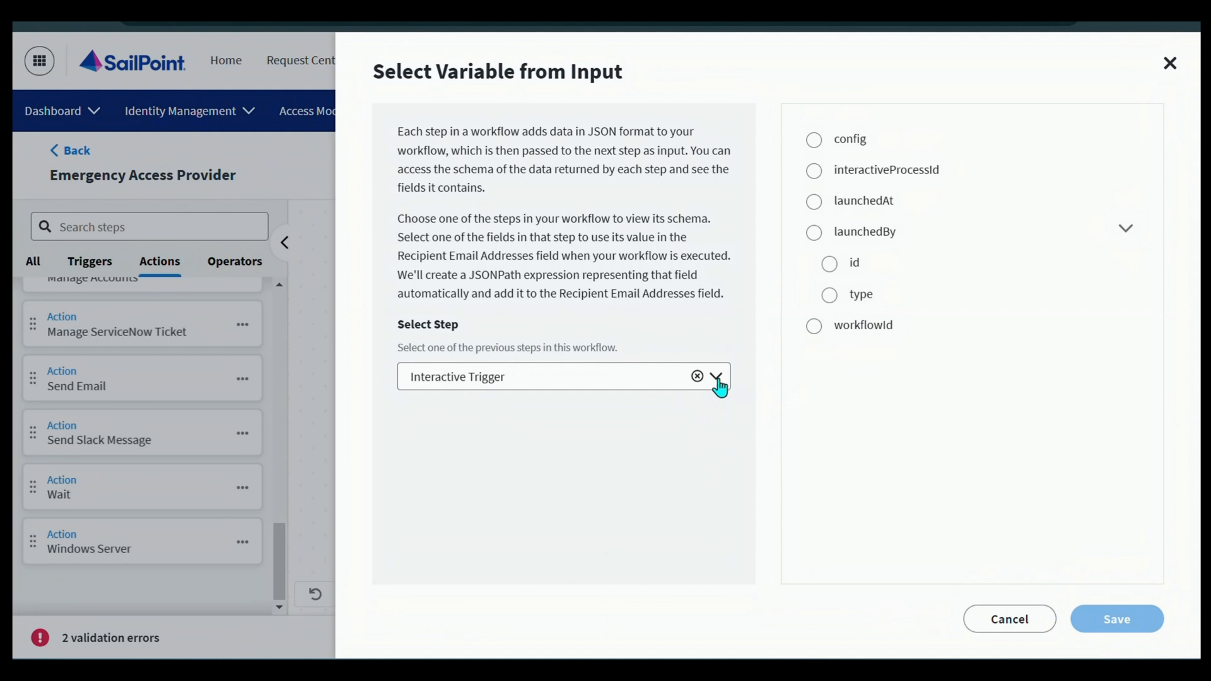
pyautogui.click(716, 377)
pyautogui.scroll(-2, 517, 460)
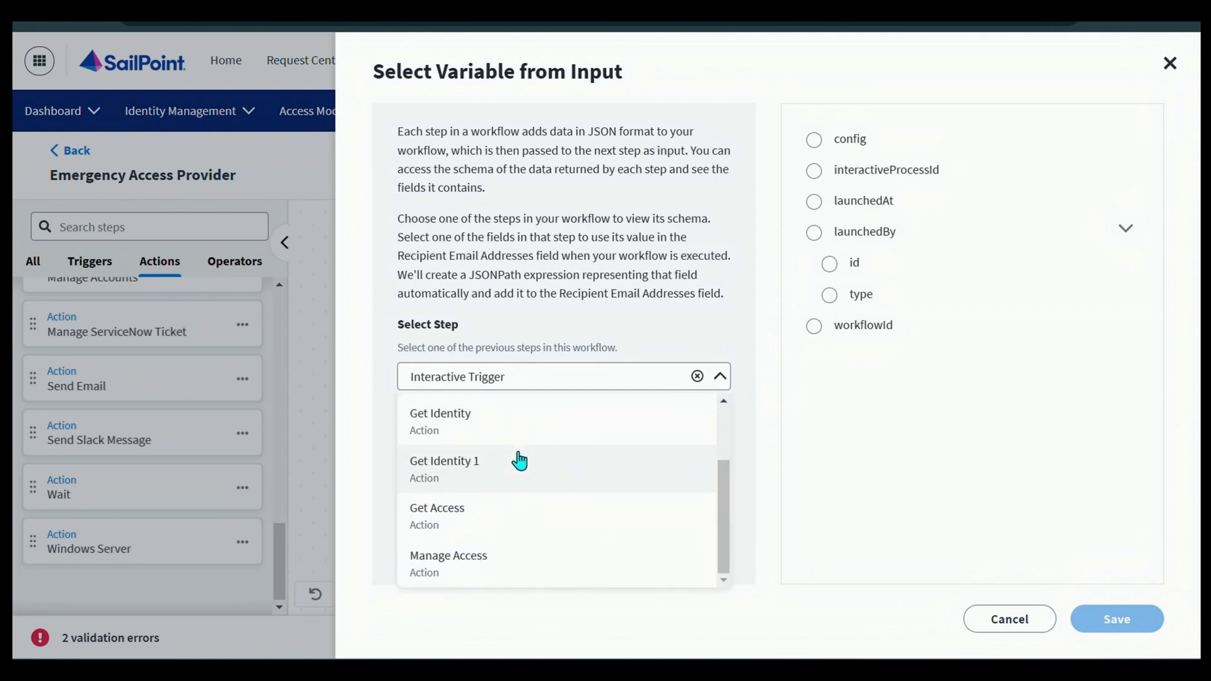
pyautogui.click(487, 482)
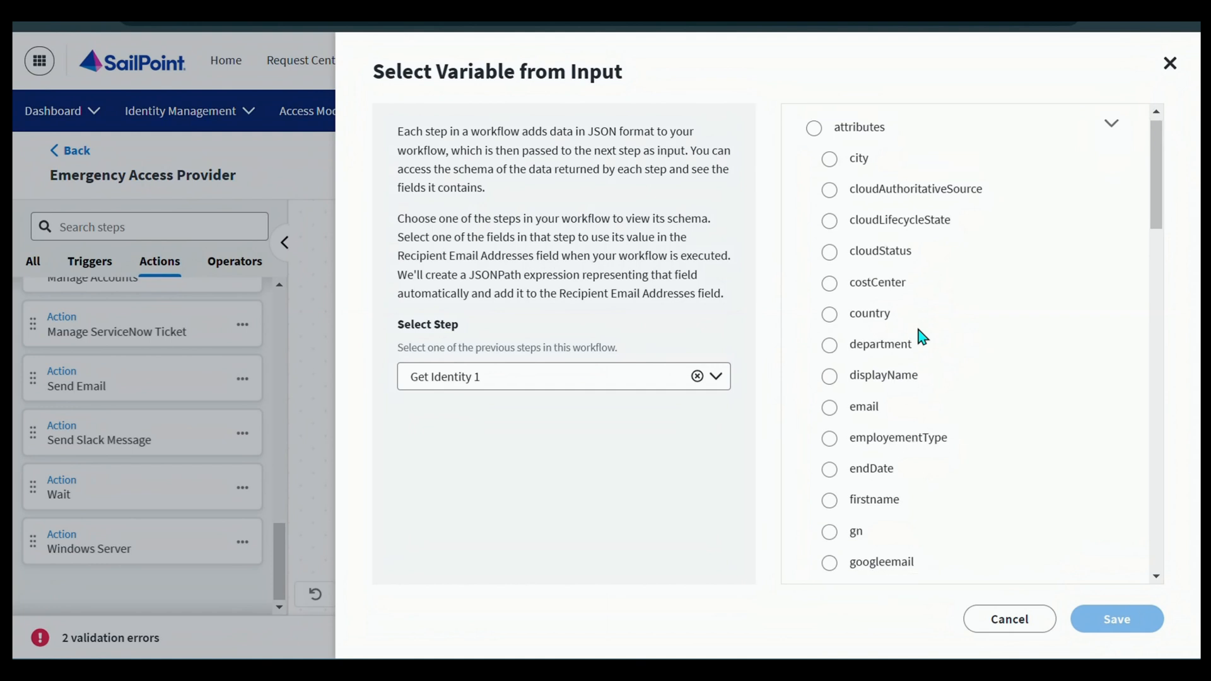
pyautogui.scroll(-3, 921, 336)
pyautogui.click(856, 253)
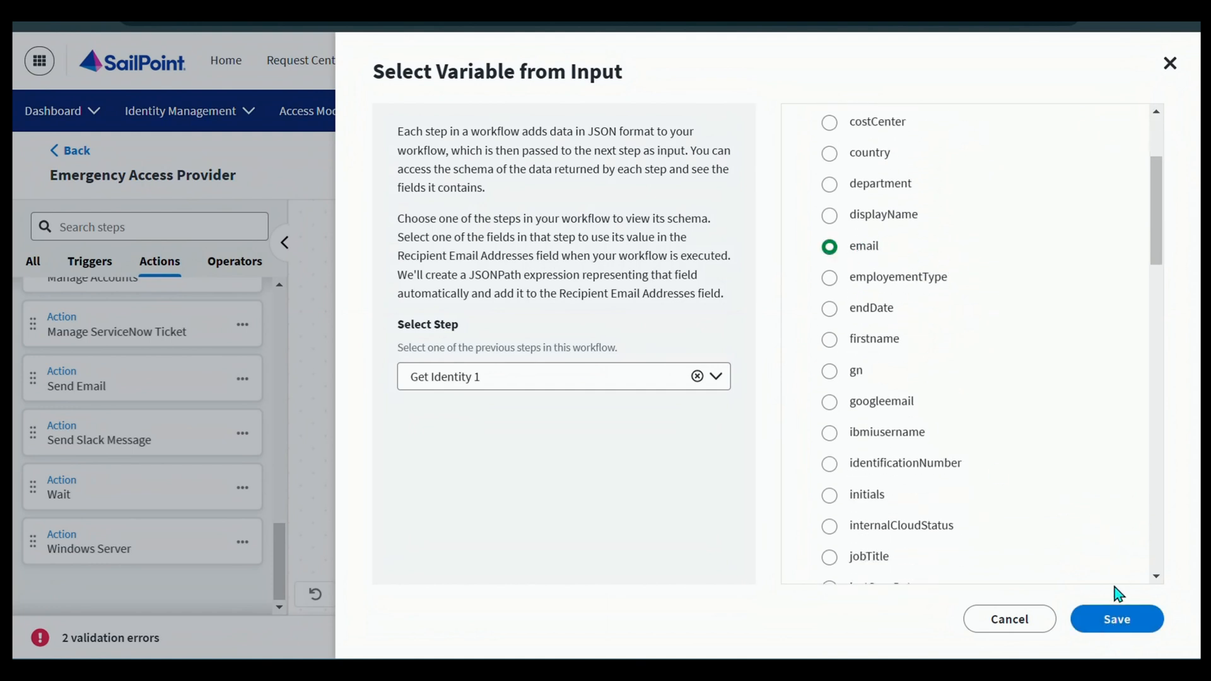
pyautogui.click(1117, 619)
# - Set the email subject to the copied text "Emergency access for {{$.getIdentity.attributes.displayName}}"
pyautogui.scroll(-3, 1003, 379)
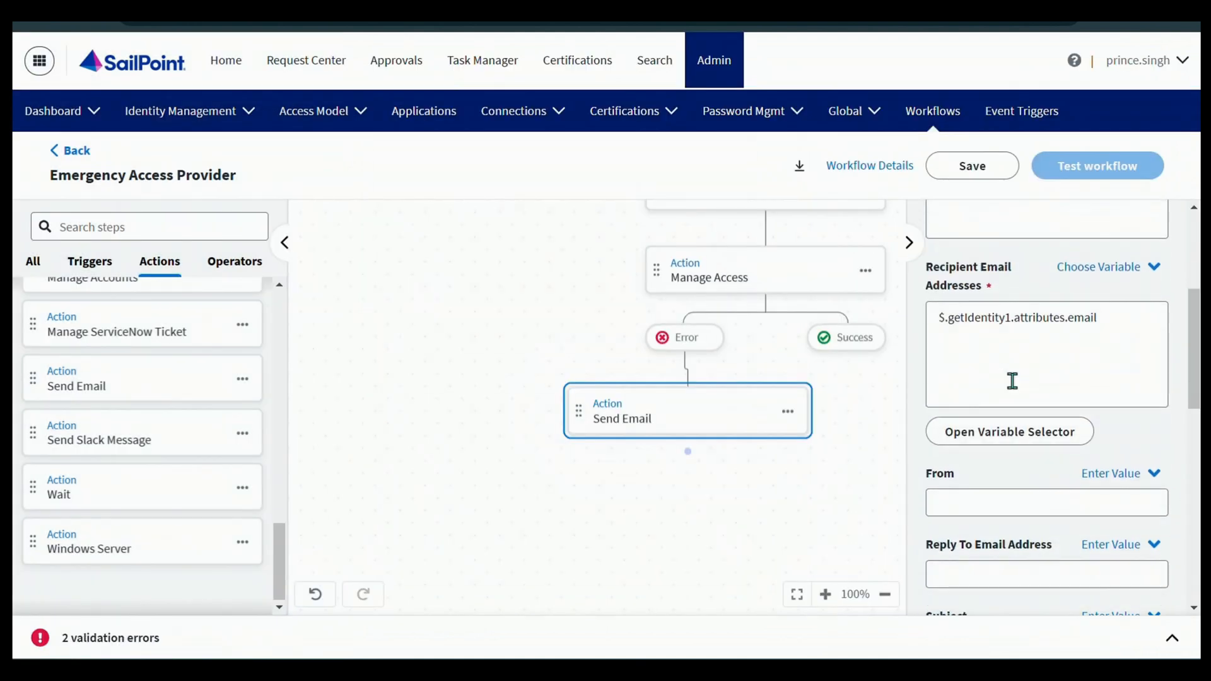
pyautogui.scroll(-3, 1016, 354)
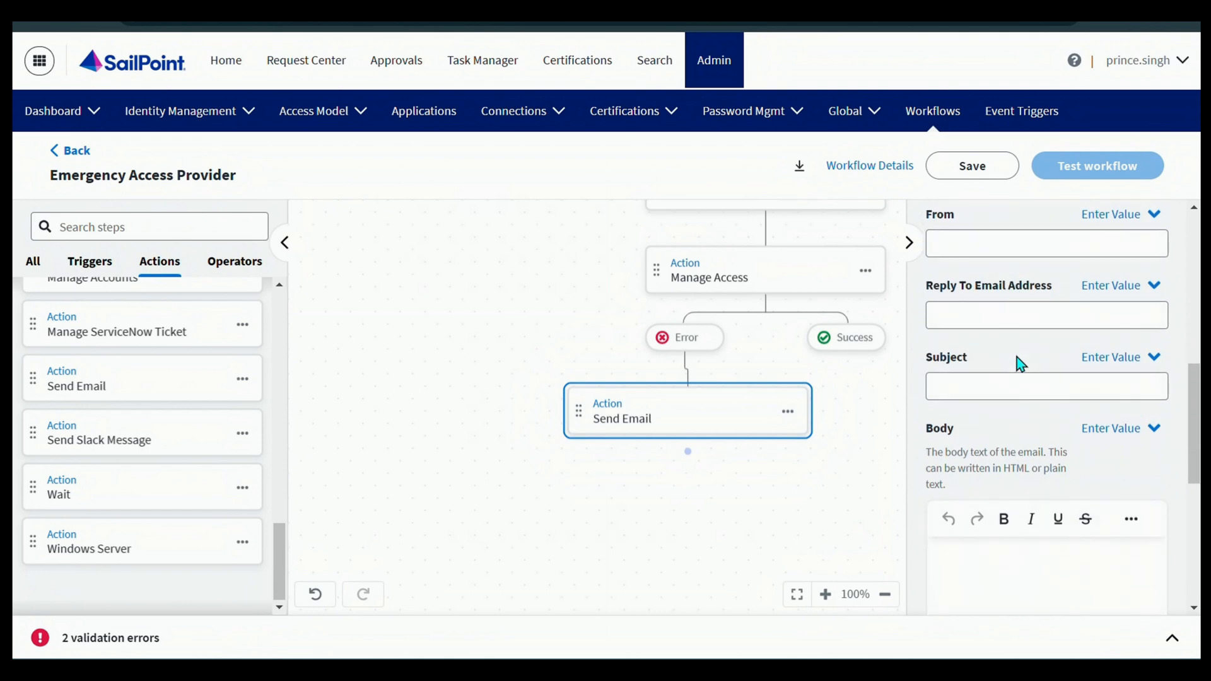
pyautogui.click(990, 384)
pyautogui.scroll(-2, 990, 384)
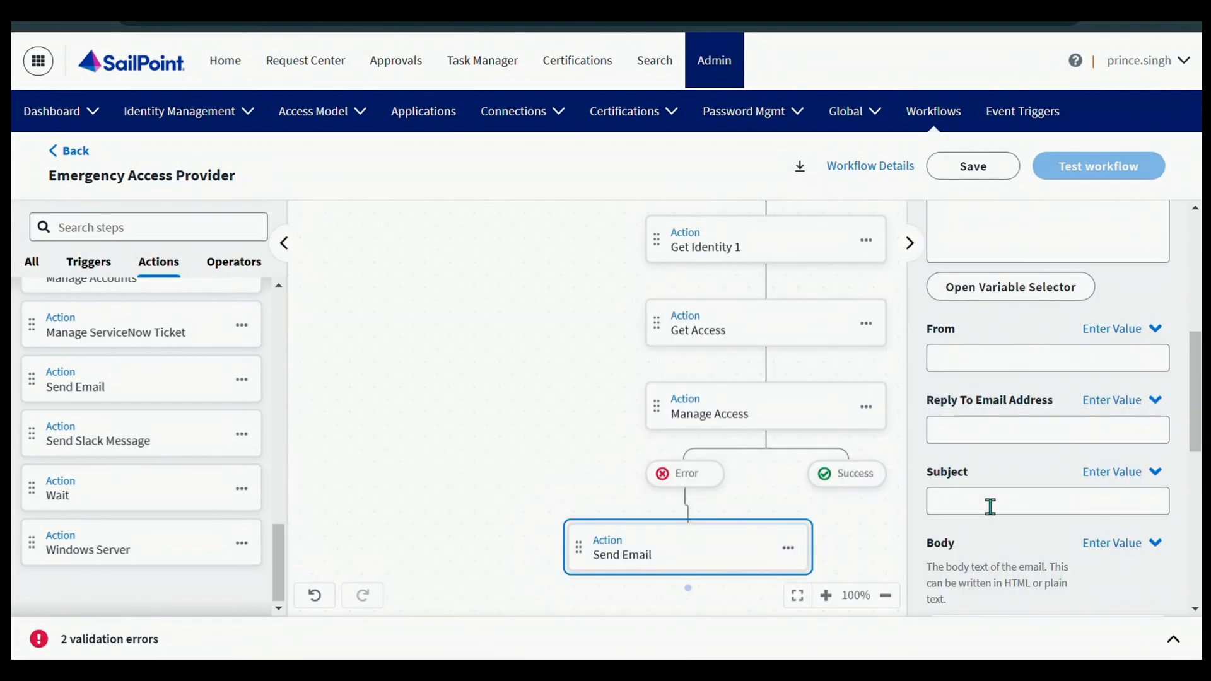
pyautogui.click(990, 508)
pyautogui.press('super+v')
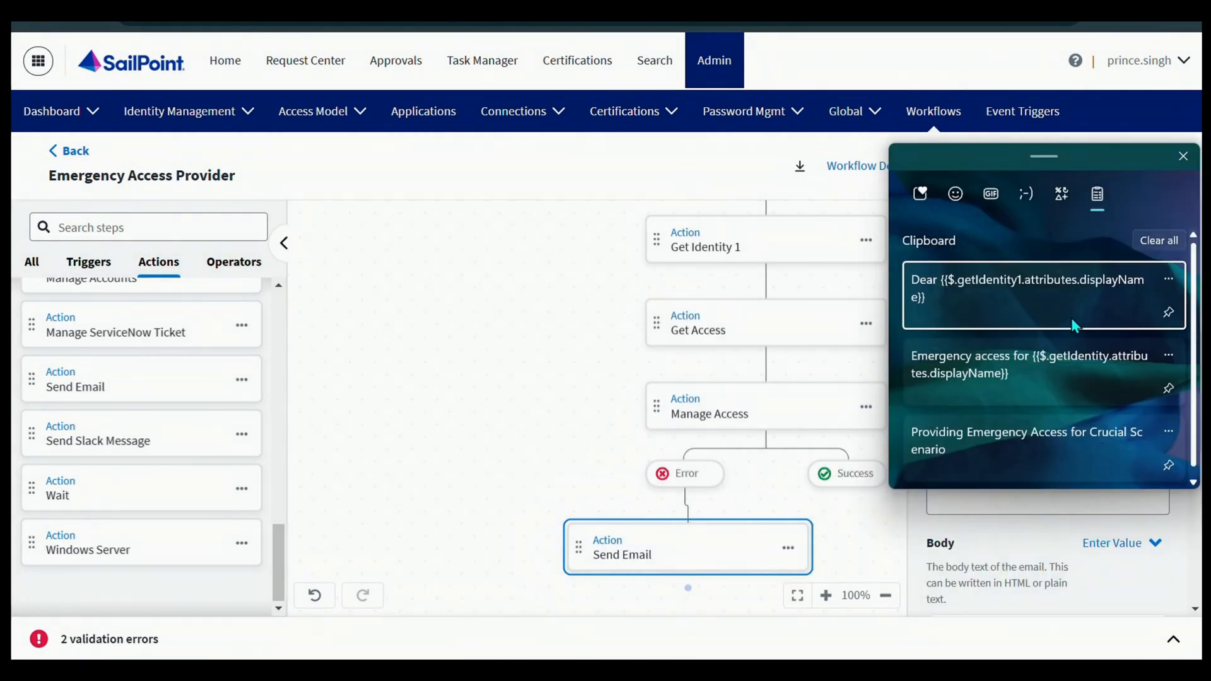
pyautogui.click(1004, 368)
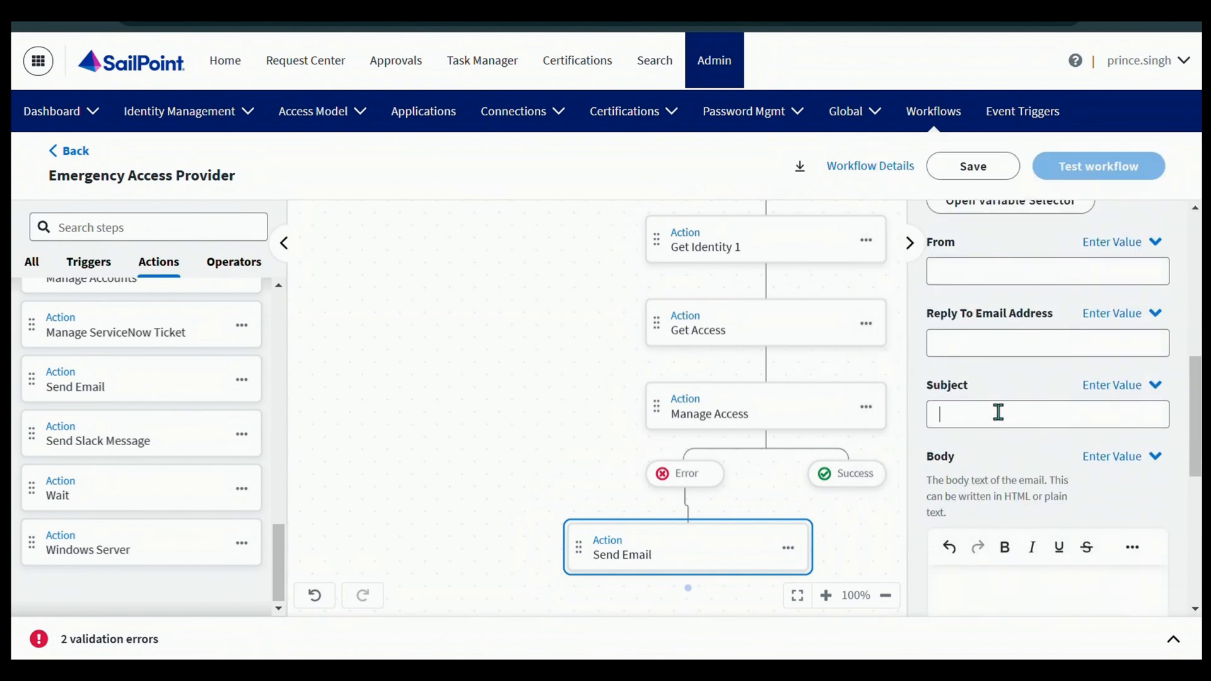
pyautogui.click(998, 412)
pyautogui.click(994, 278)
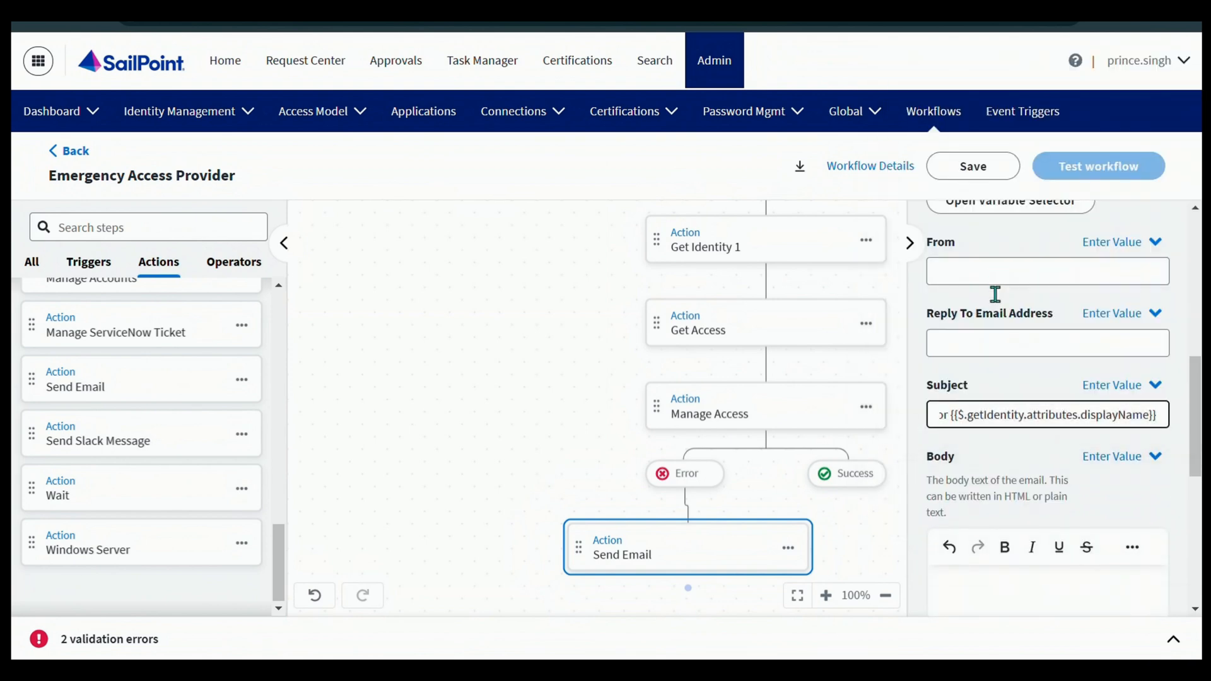
# - Fill the email body with the copied message to {{$.getIdentity1.attributes.displayName}} stating that the reportee has not been granted any new Emergency entitlement
pyautogui.click(995, 579)
pyautogui.scroll(-3, 1003, 542)
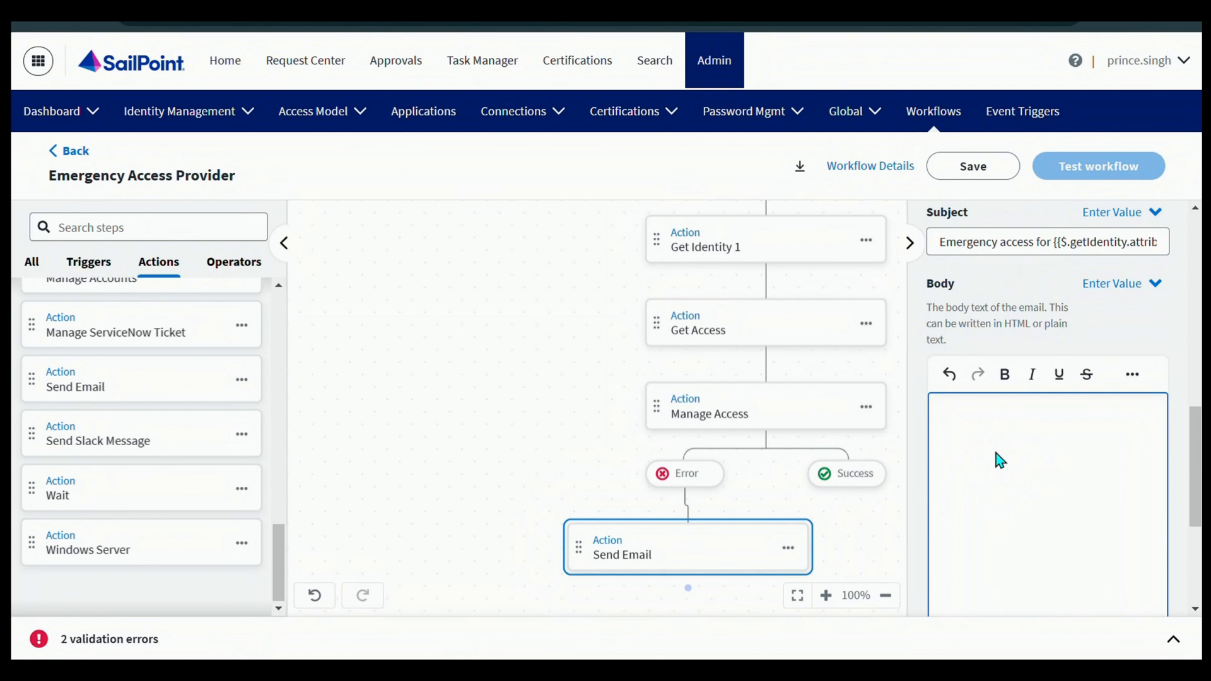
pyautogui.press('super+v')
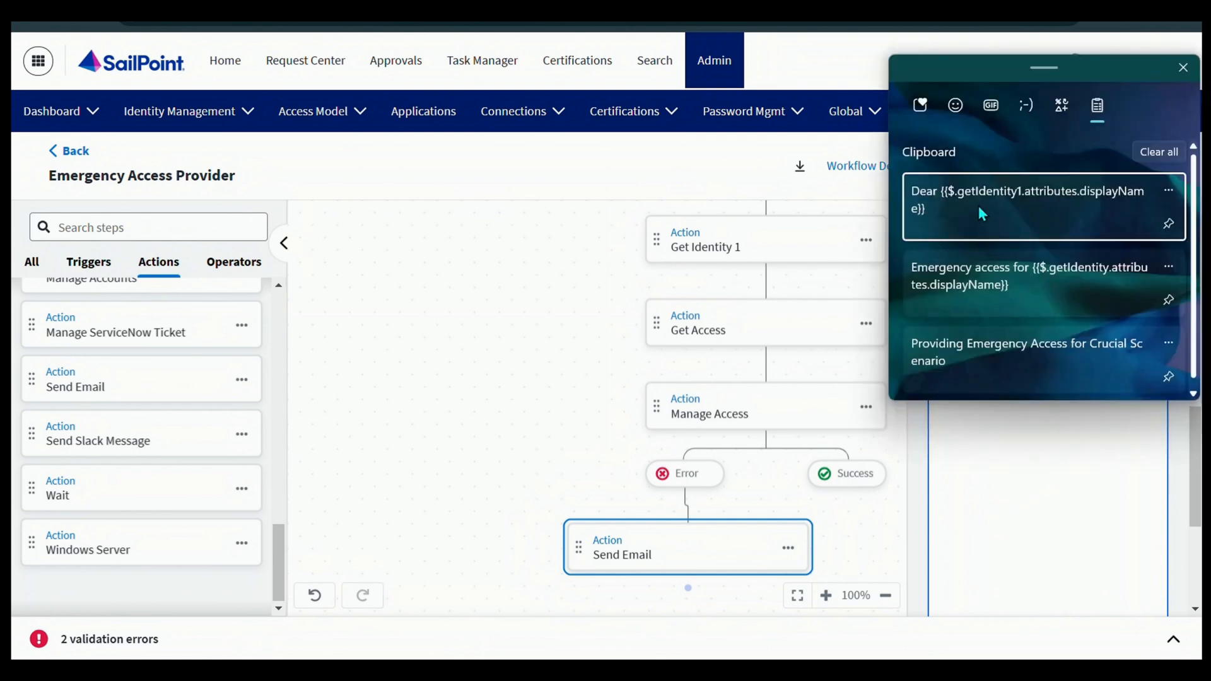
pyautogui.click(978, 205)
# - Read through the full email subject and check its getIdentity variable against the Get Identity step in the workflow
pyautogui.scroll(1, 1009, 451)
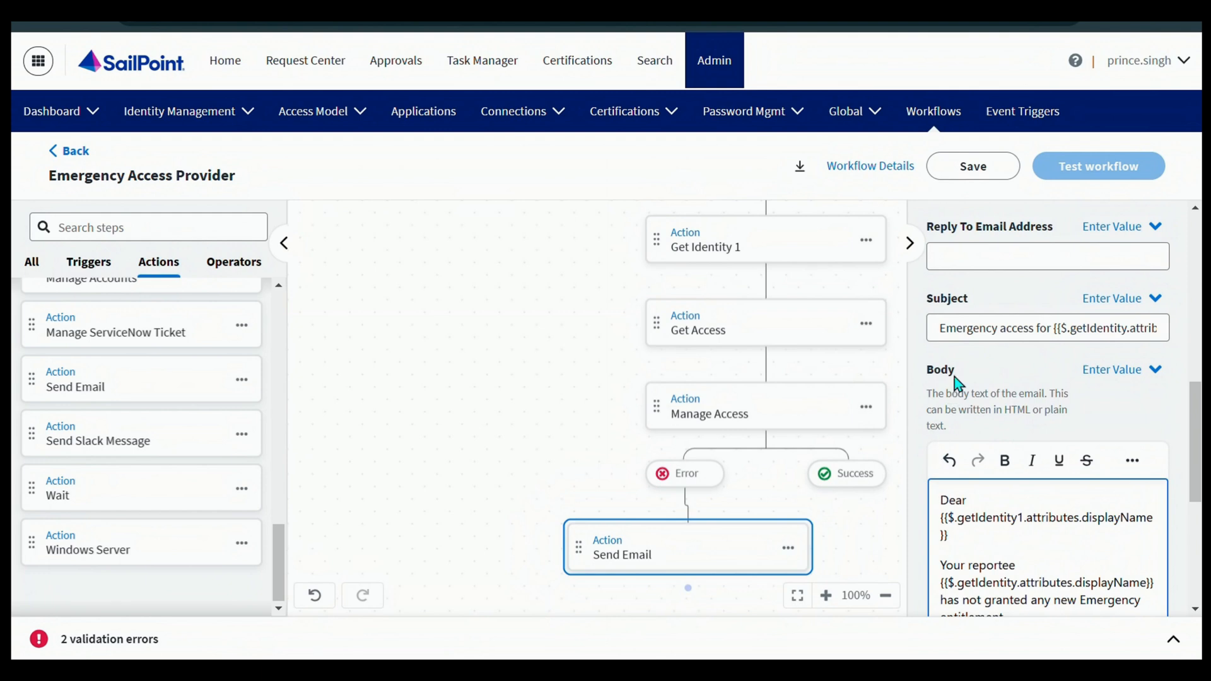
pyautogui.click(942, 326)
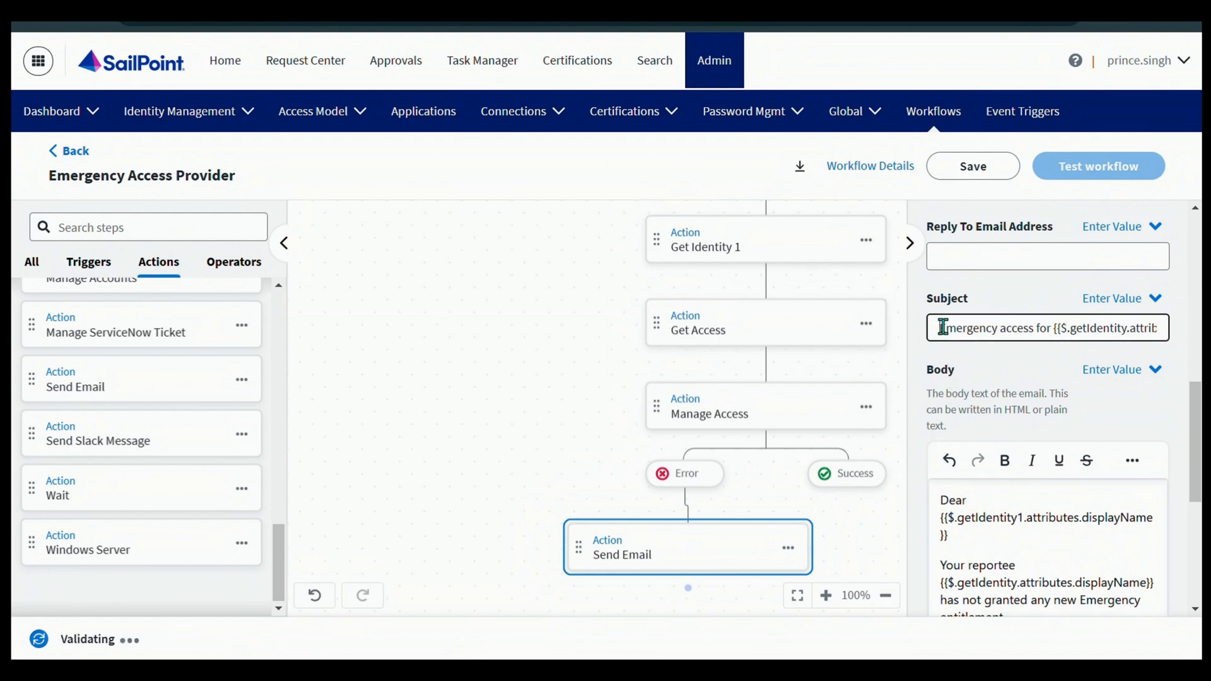
pyautogui.moveTo(943, 327); pyautogui.dragTo(1040, 334)
pyautogui.click(1052, 333)
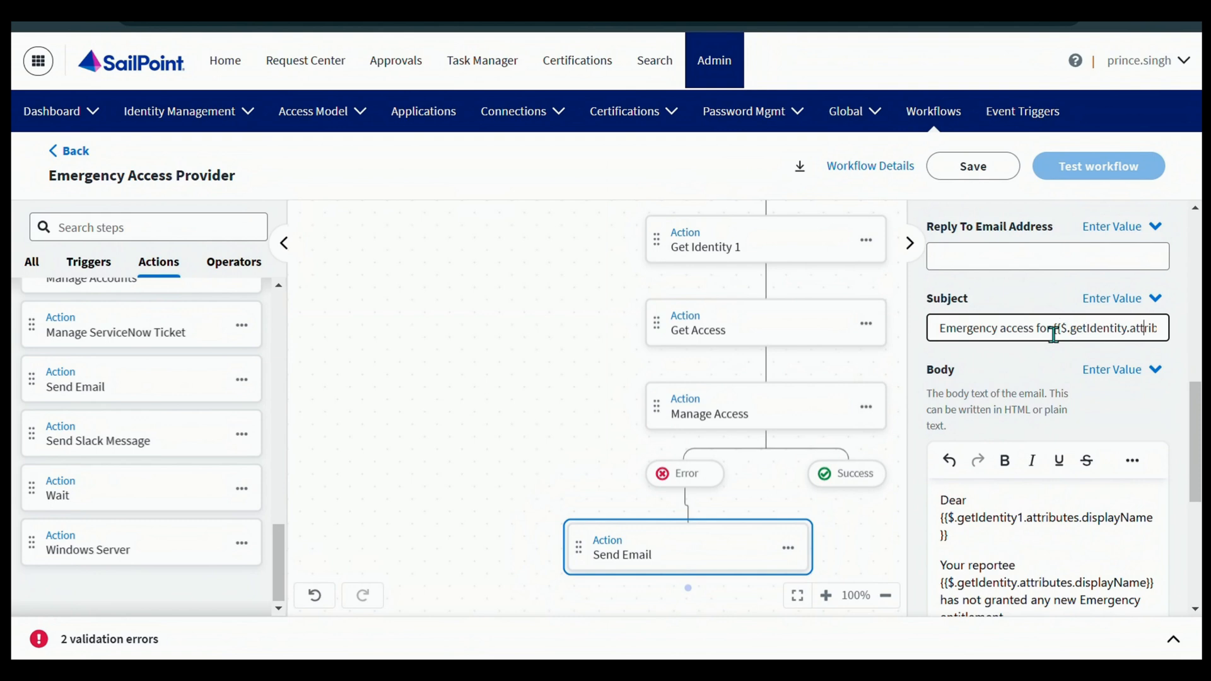
pyautogui.press('Right')
pyautogui.press('Right')
pyautogui.press('Right')
pyautogui.press('Right')
pyautogui.press('Right')
pyautogui.press('Right')
pyautogui.press('Right')
pyautogui.press('Right')
pyautogui.press('Right')
pyautogui.press('Right')
pyautogui.press('Right')
pyautogui.press('Right')
pyautogui.press('Right')
pyautogui.press('Right')
pyautogui.press('Right')
pyautogui.press('Right')
pyautogui.press('Right')
pyautogui.press('Right')
pyautogui.press('Right')
pyautogui.press('Right')
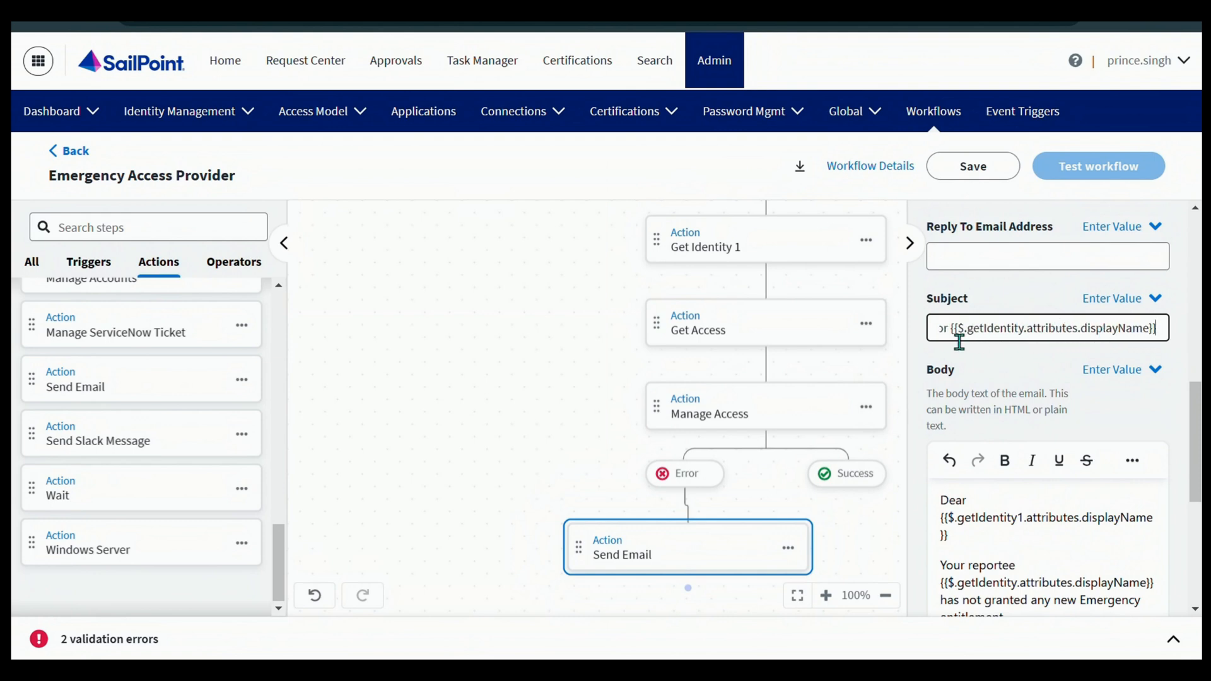
pyautogui.doubleClick(1003, 332)
pyautogui.scroll(3, 535, 343)
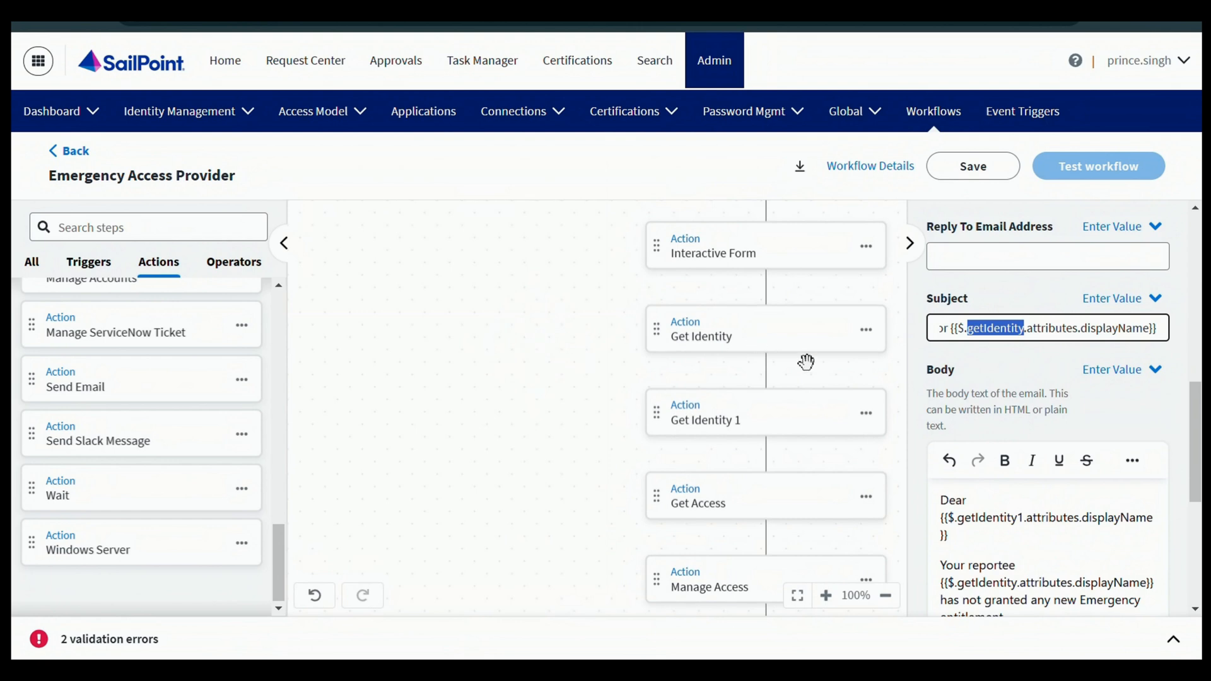
# - Review the email body's greeting variable and its message about the reportee's Emergency entitlement
pyautogui.scroll(-1, 1037, 391)
pyautogui.scroll(-1, 1034, 389)
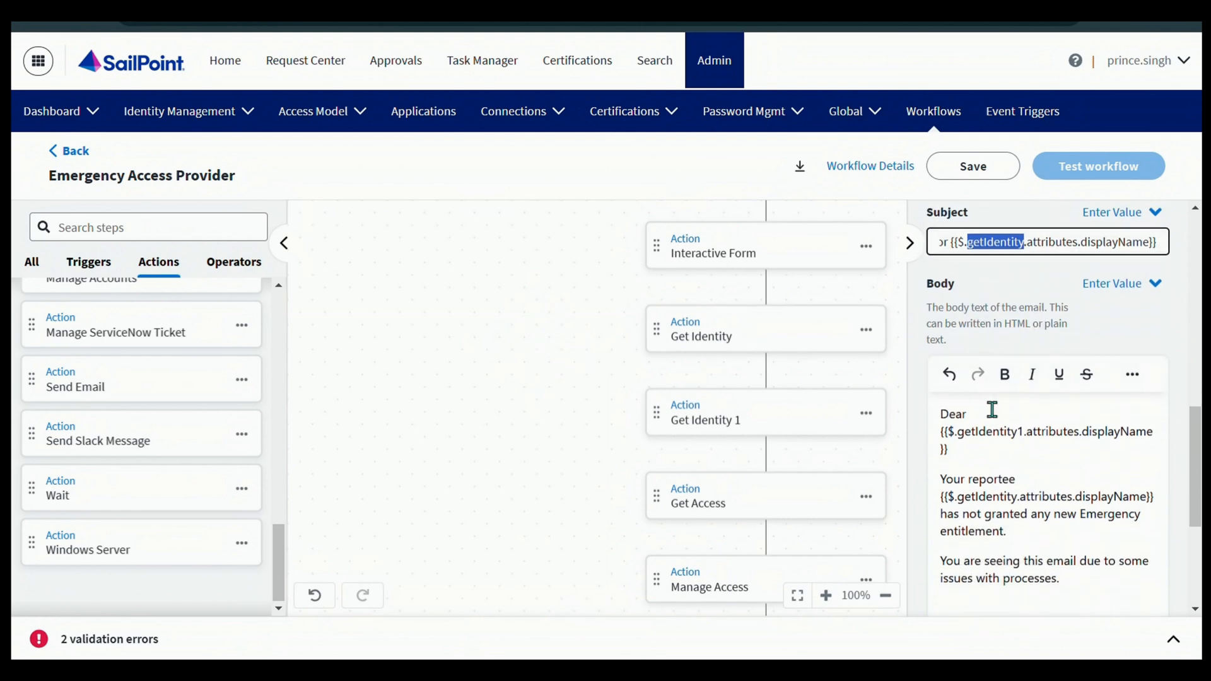
pyautogui.moveTo(949, 449); pyautogui.dragTo(943, 436)
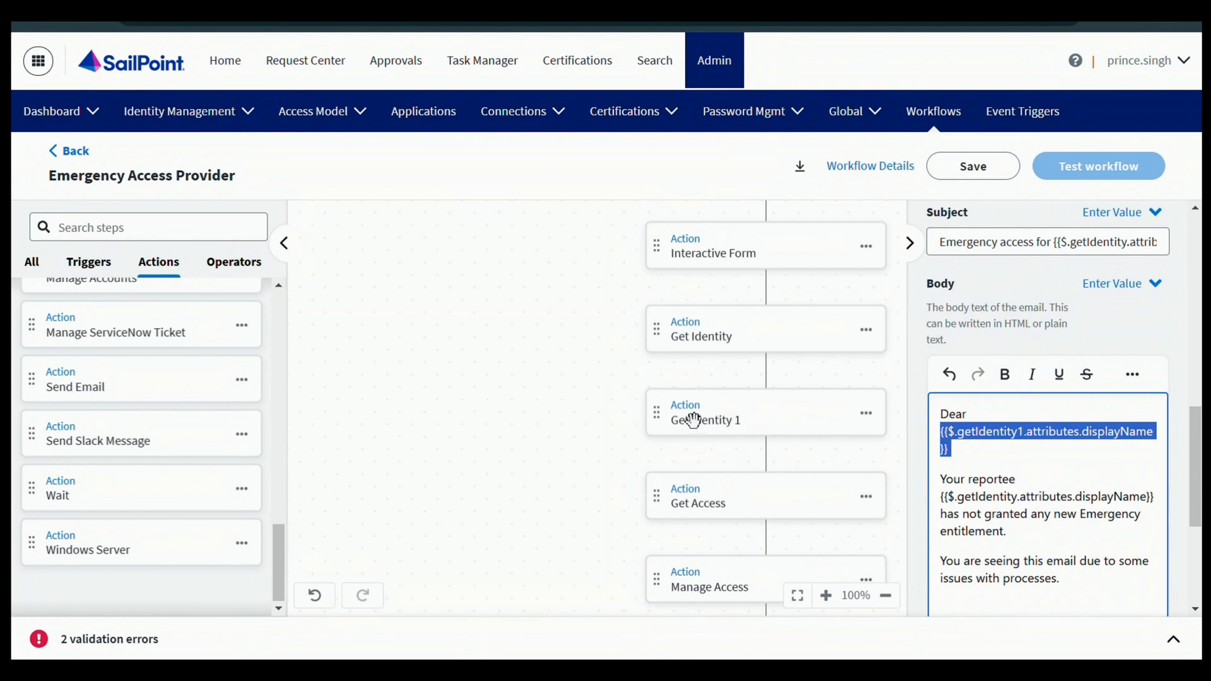
pyautogui.scroll(-1, 1054, 426)
pyautogui.doubleClick(943, 393)
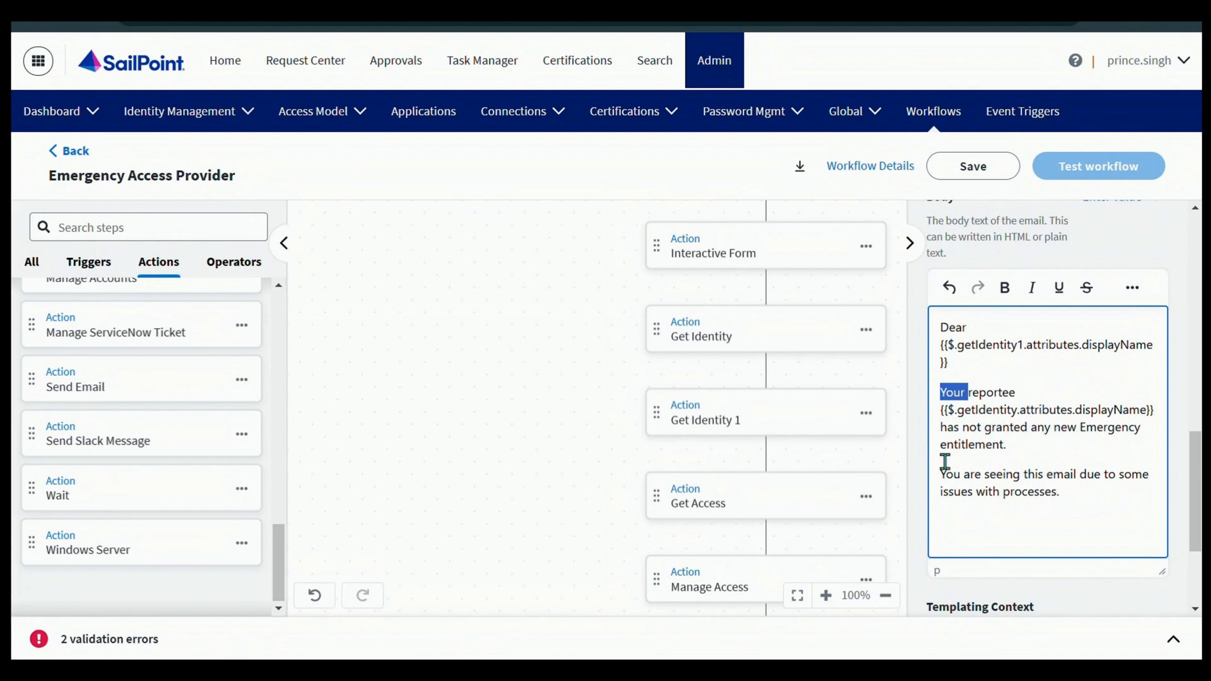
# - Save the workflow with the completed failure email in the Error branch
pyautogui.scroll(1, 1013, 427)
pyautogui.scroll(5, 1012, 425)
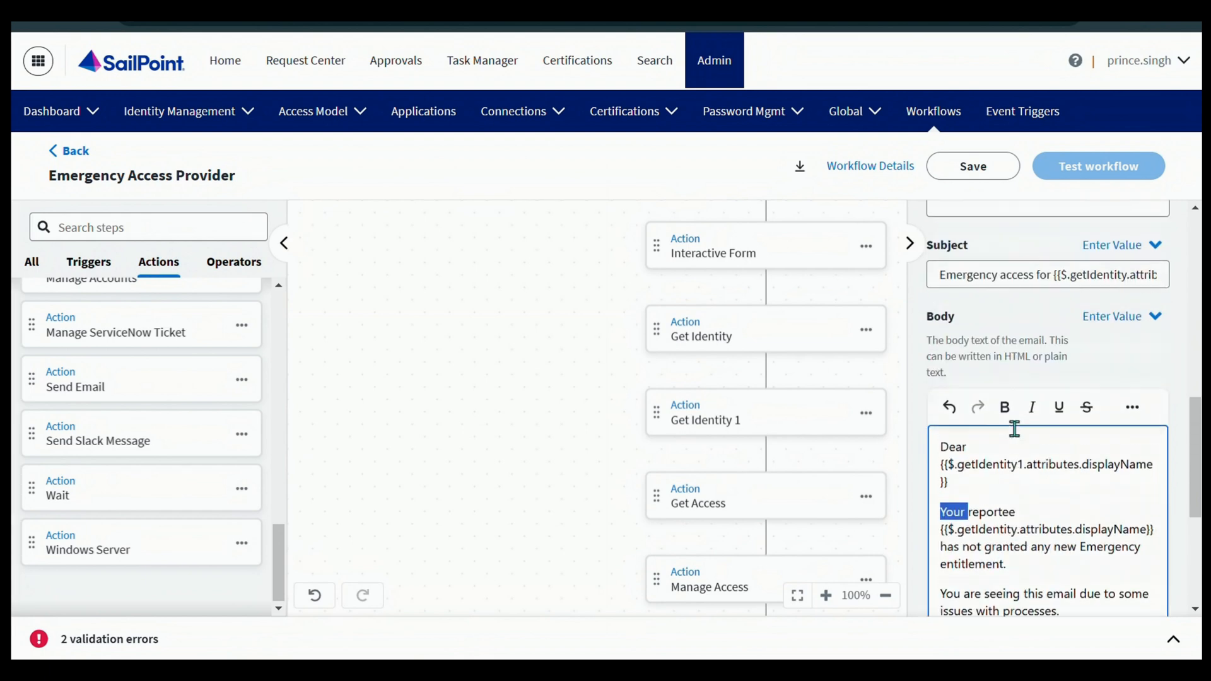
pyautogui.click(975, 167)
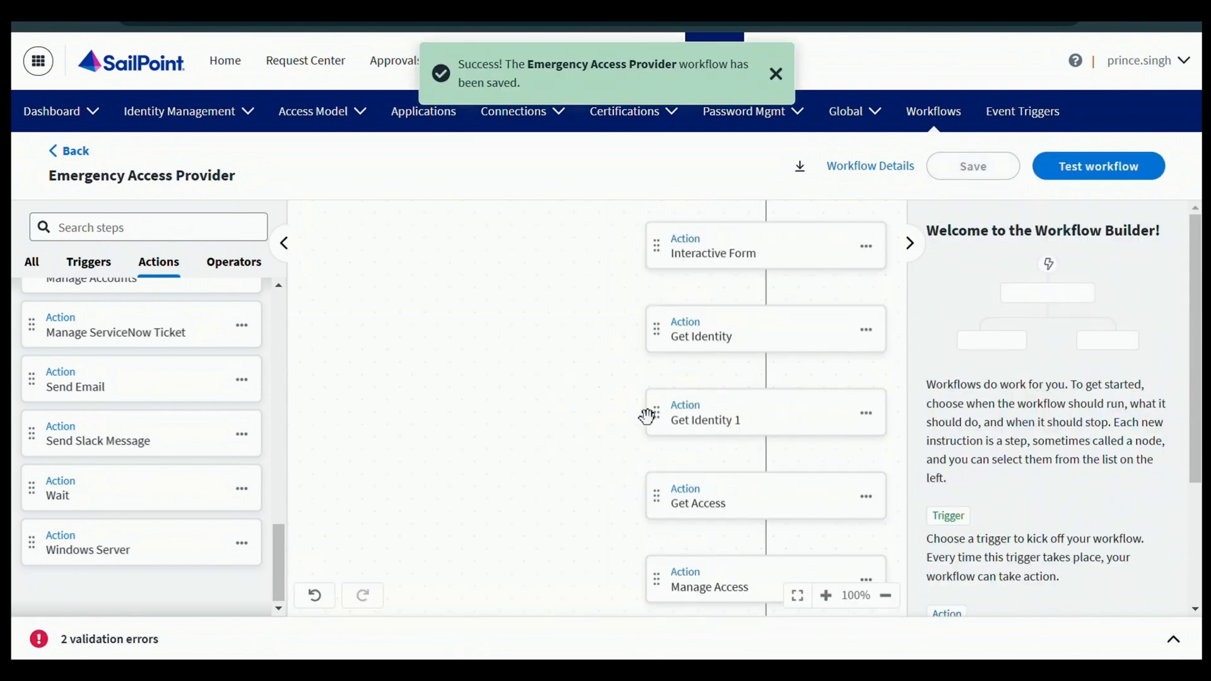
# - Add an End Step - Failure operator below Send Email in the Error branch and connect the two
pyautogui.hscroll(2, 646, 416)
pyautogui.scroll(-5, 647, 422)
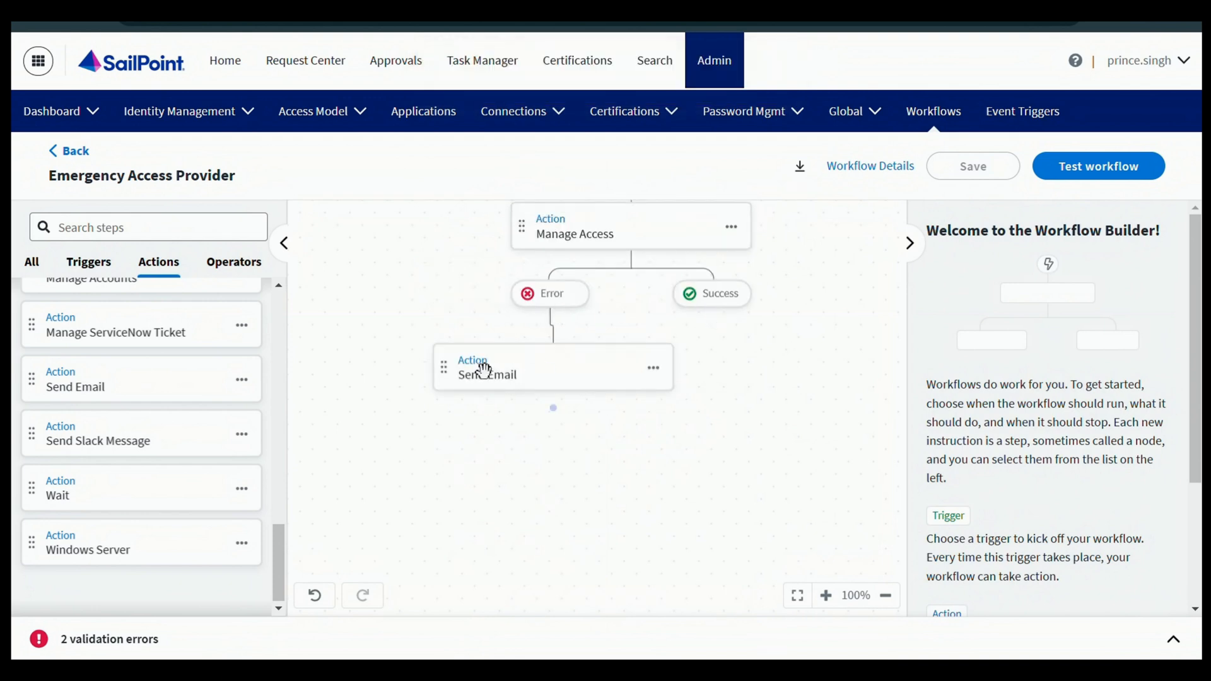
pyautogui.click(237, 262)
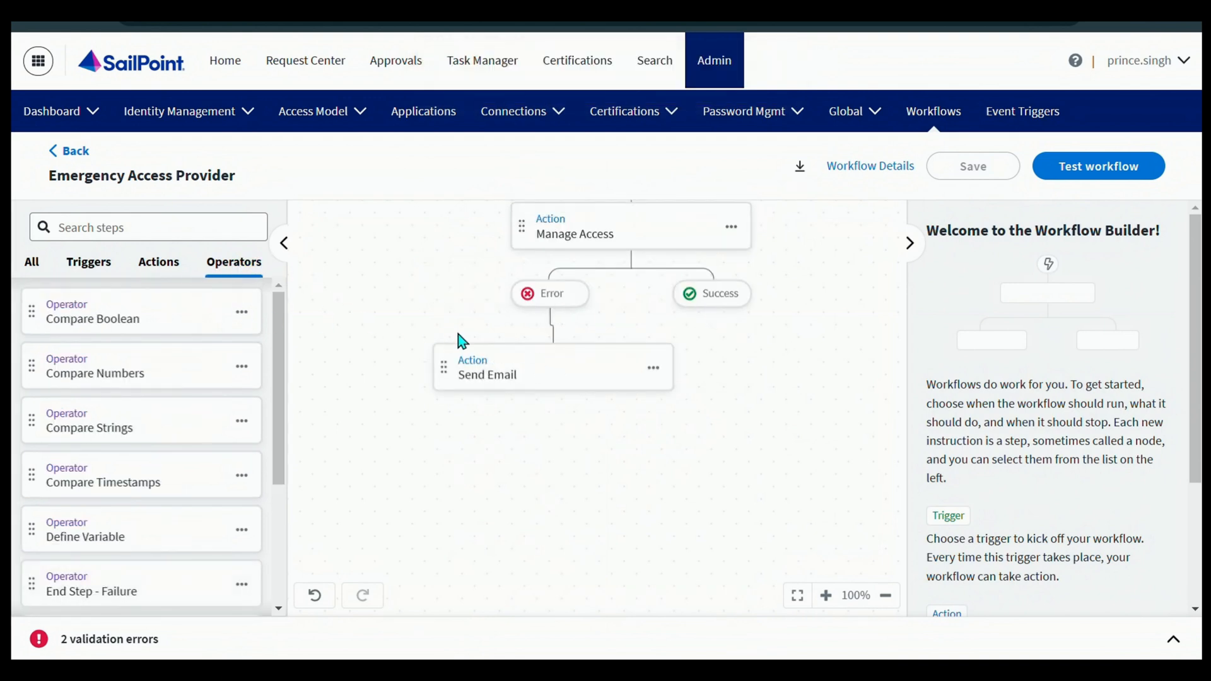
pyautogui.scroll(-3, 230, 340)
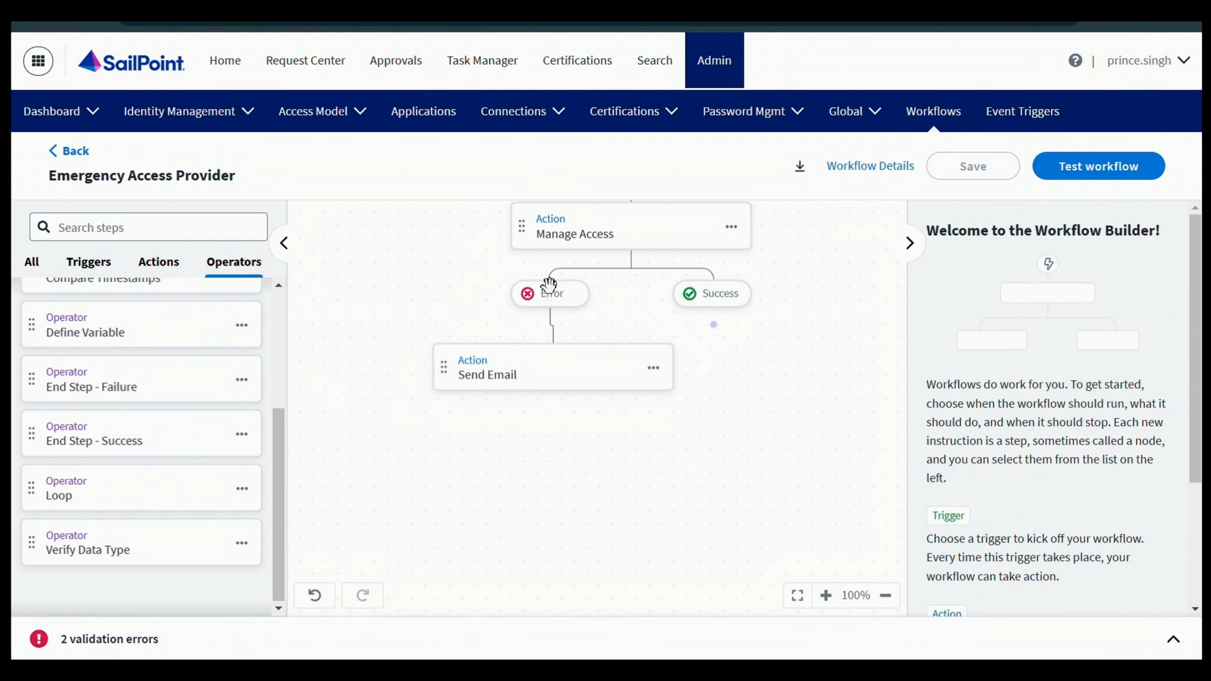
pyautogui.moveTo(98, 386); pyautogui.dragTo(461, 441)
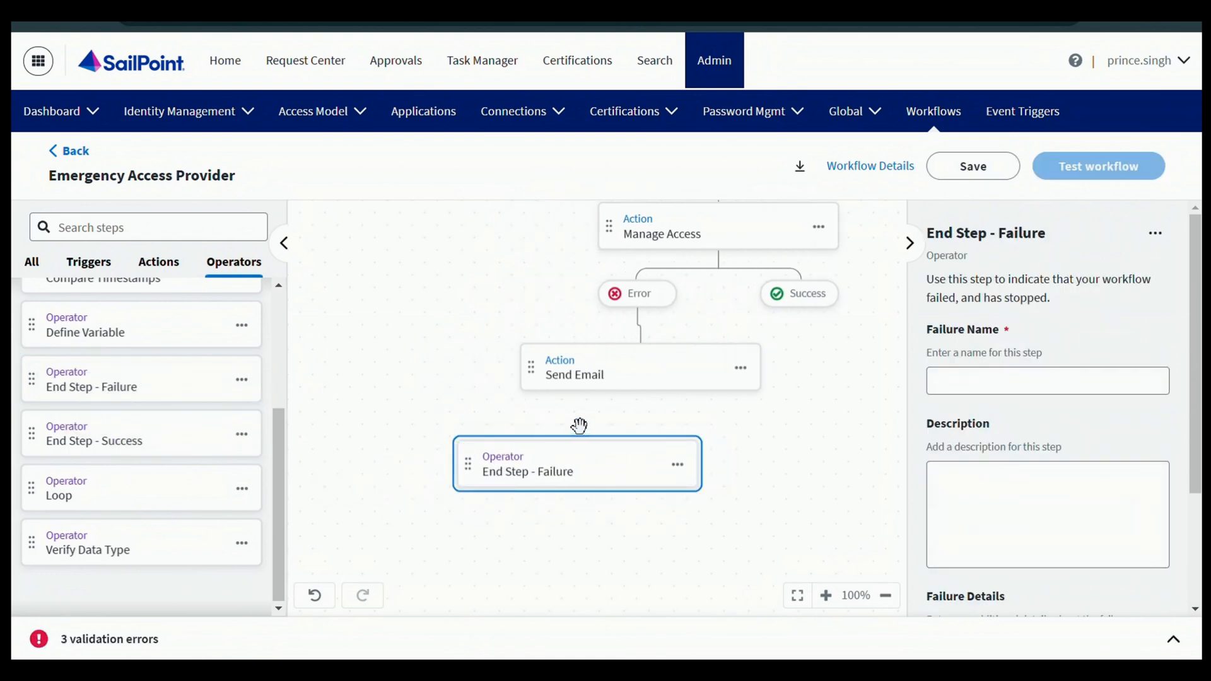
pyautogui.moveTo(577, 423); pyautogui.dragTo(585, 377)
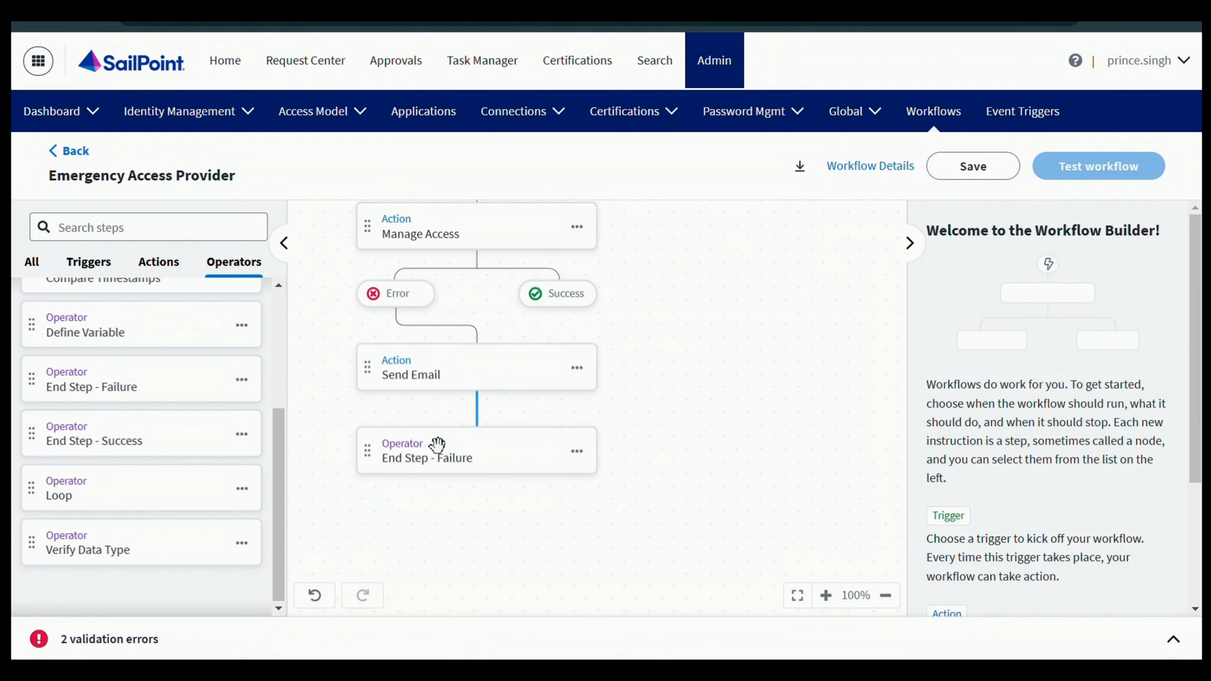
# - Name the failure end step "Emergency access failure" and save the workflow
pyautogui.click(483, 445)
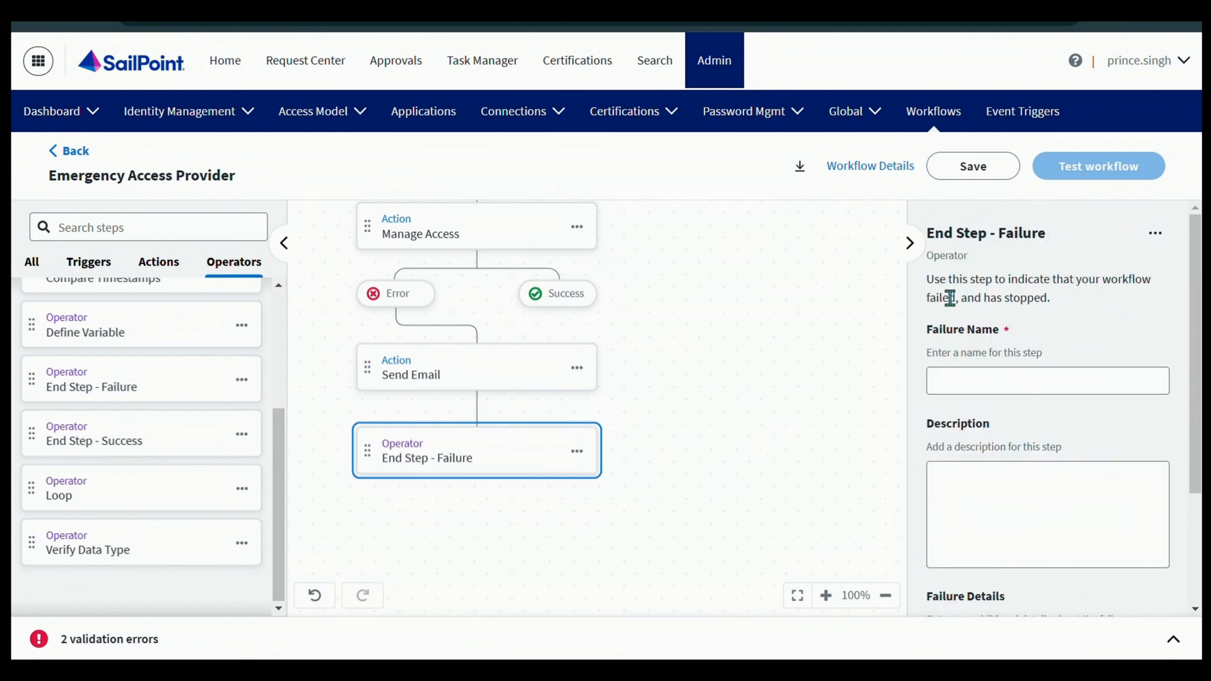
pyautogui.moveTo(944, 332); pyautogui.dragTo(982, 336)
pyautogui.click(985, 386)
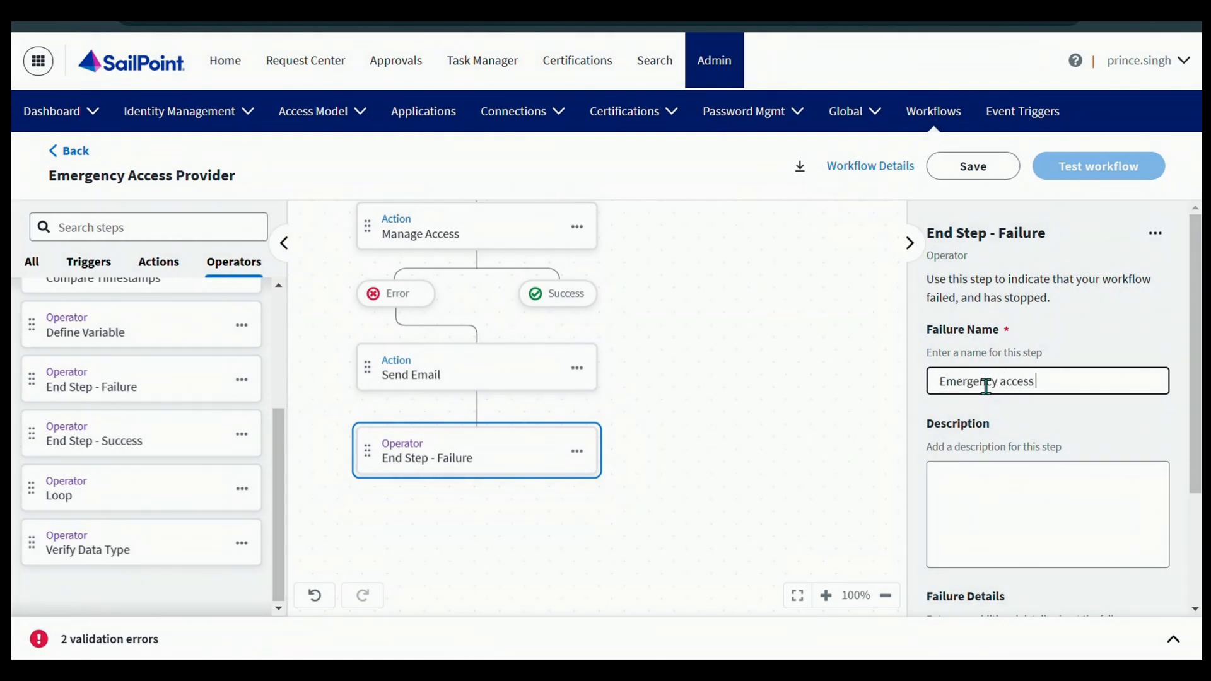
pyautogui.scroll(-3, 952, 401)
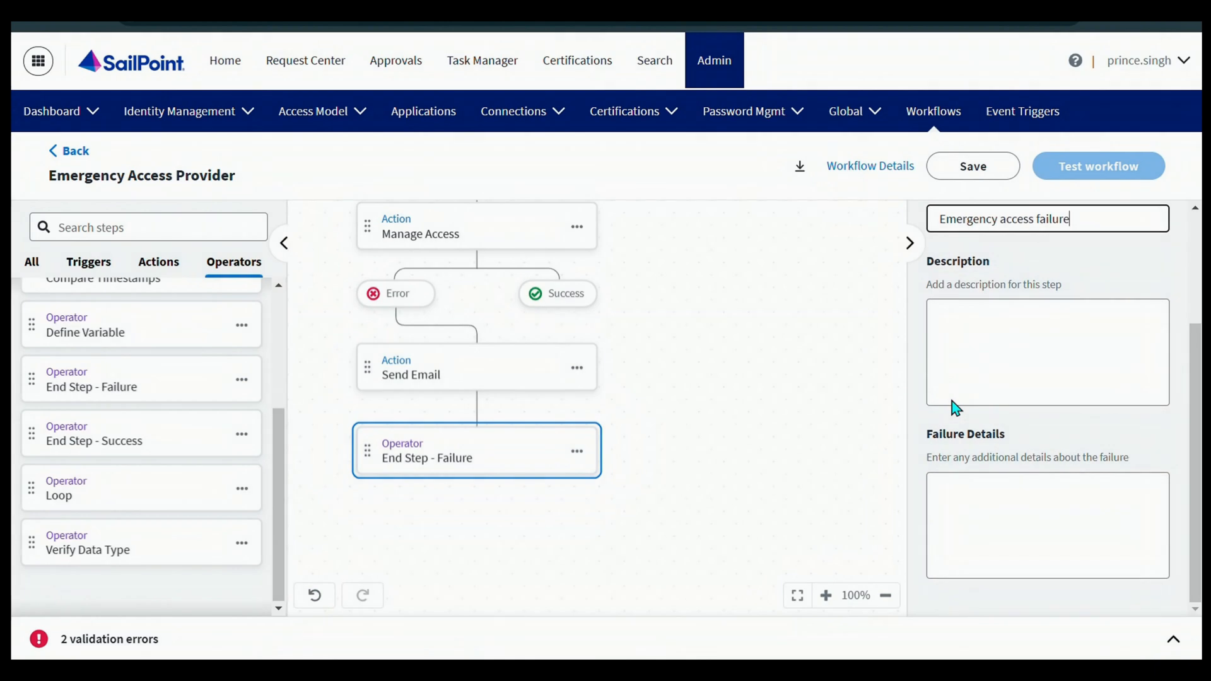
pyautogui.scroll(3, 977, 401)
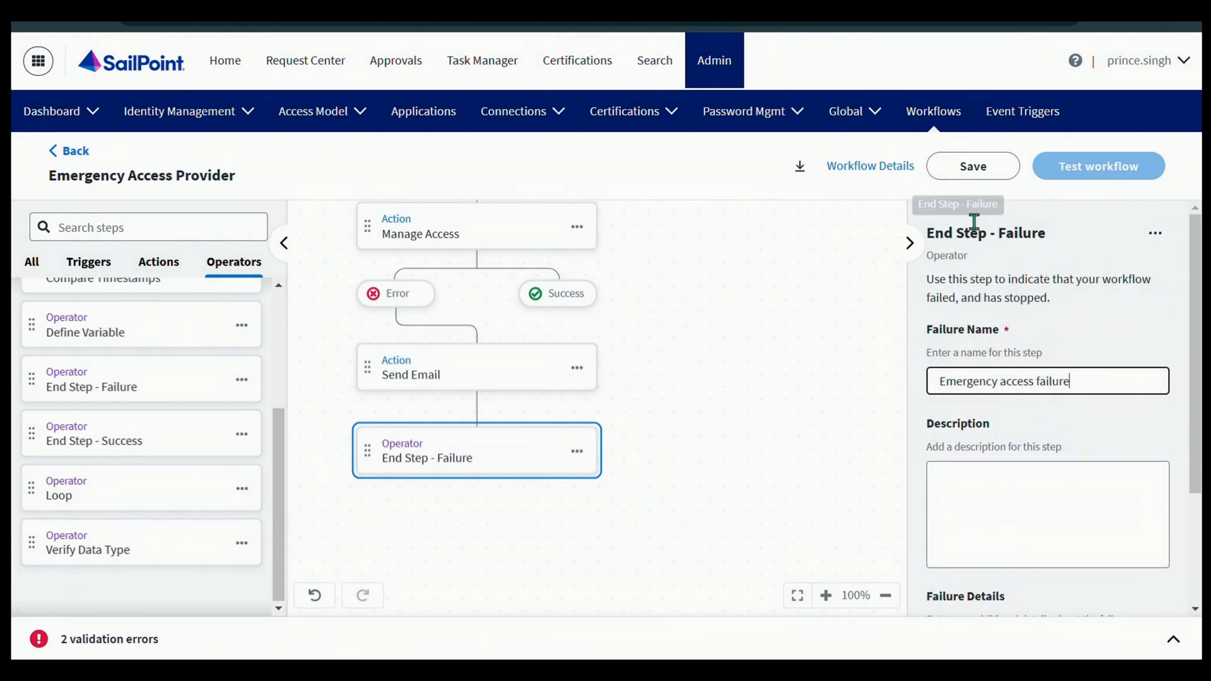
pyautogui.click(973, 166)
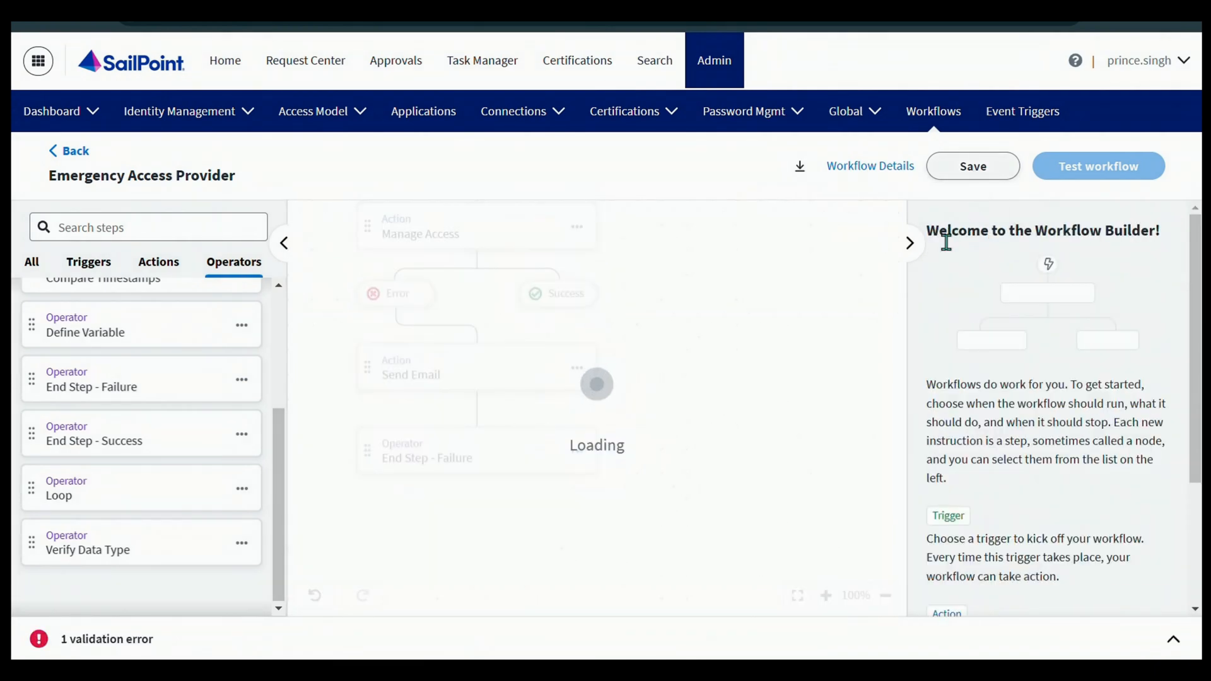
# - Move the Error branch steps aside and add a second Send Email action connected to Manage Access's Success output
pyautogui.moveTo(485, 371); pyautogui.dragTo(425, 373)
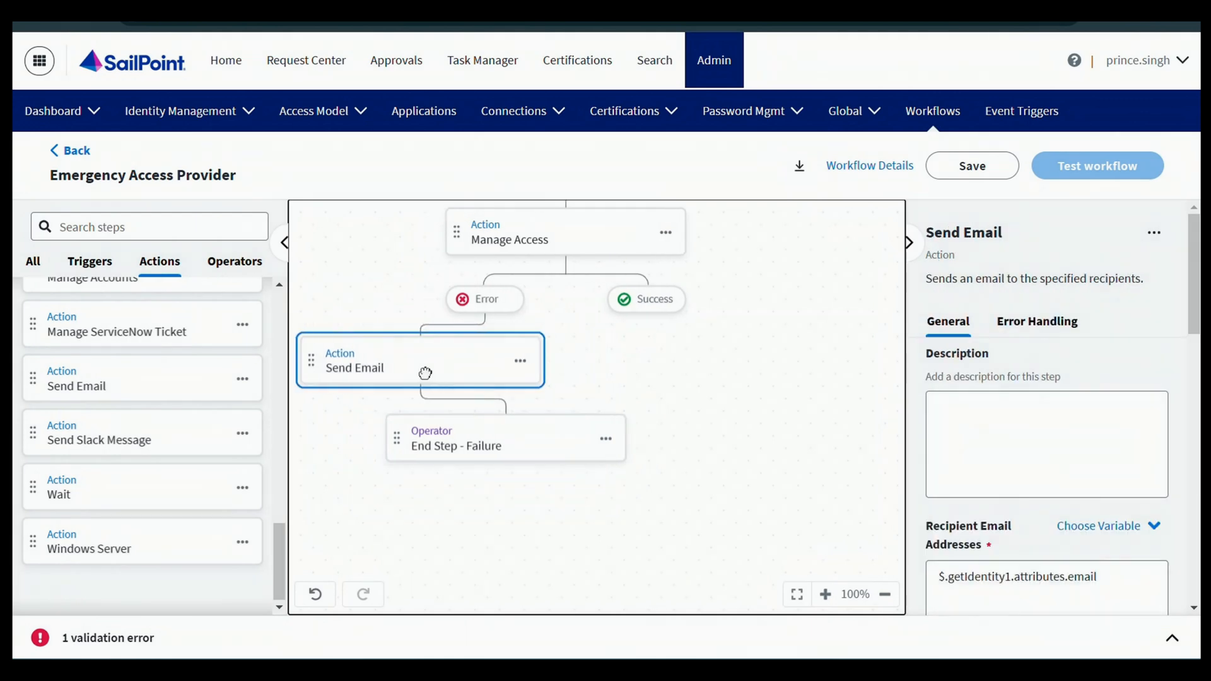
pyautogui.click(502, 433)
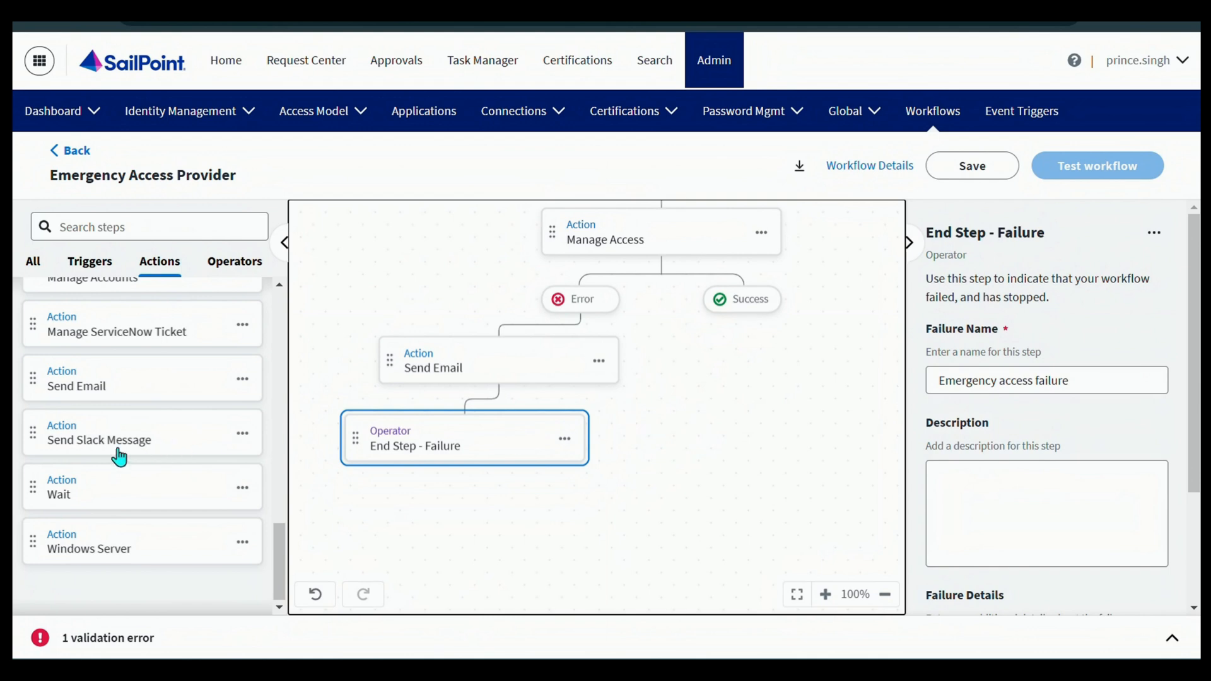
pyautogui.moveTo(97, 383); pyautogui.dragTo(639, 355)
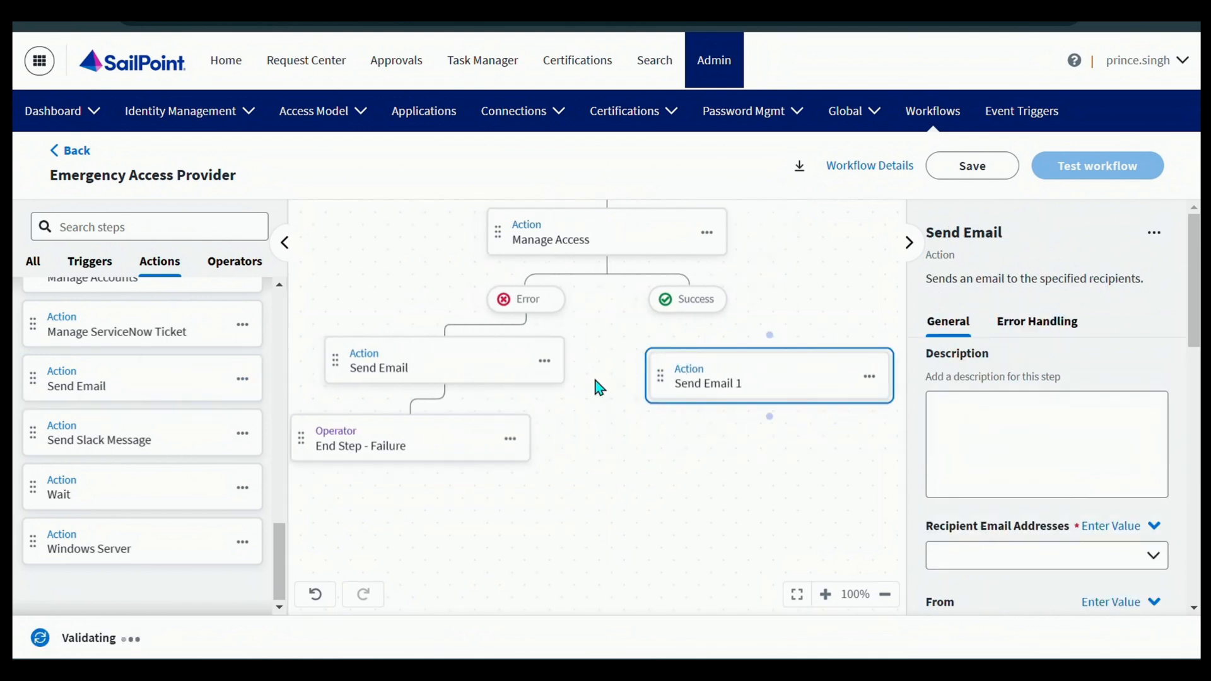
pyautogui.moveTo(746, 384); pyautogui.dragTo(730, 368)
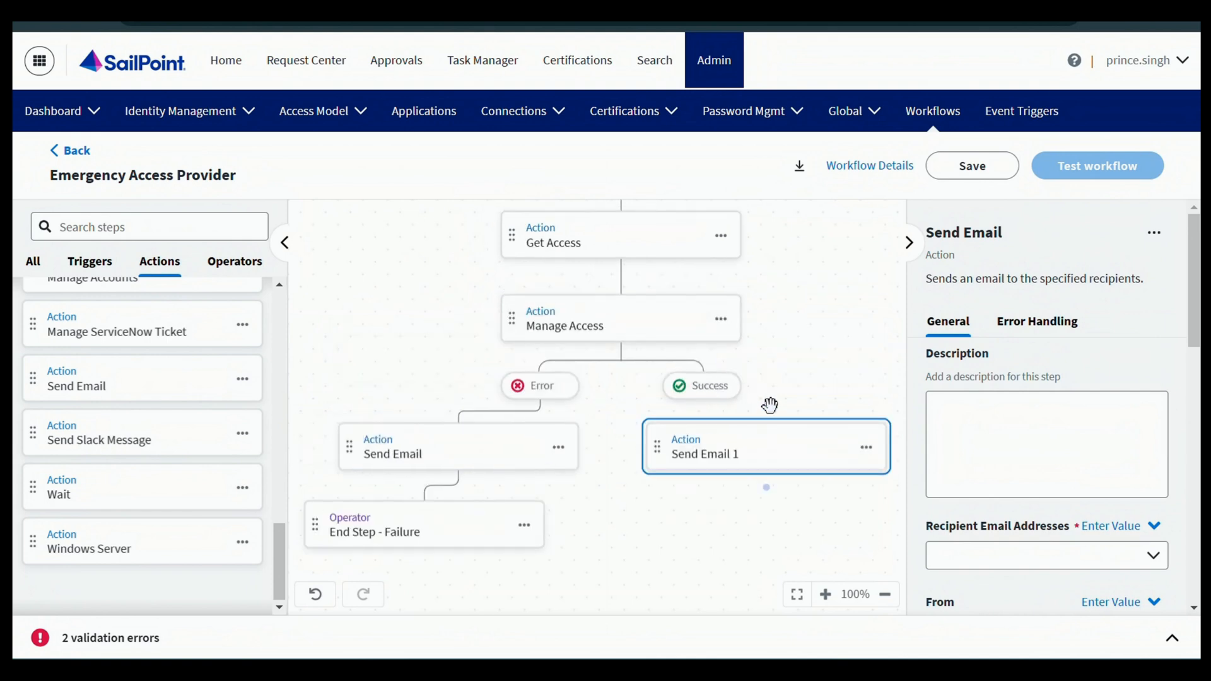
pyautogui.moveTo(764, 408); pyautogui.dragTo(731, 393)
pyautogui.click(760, 458)
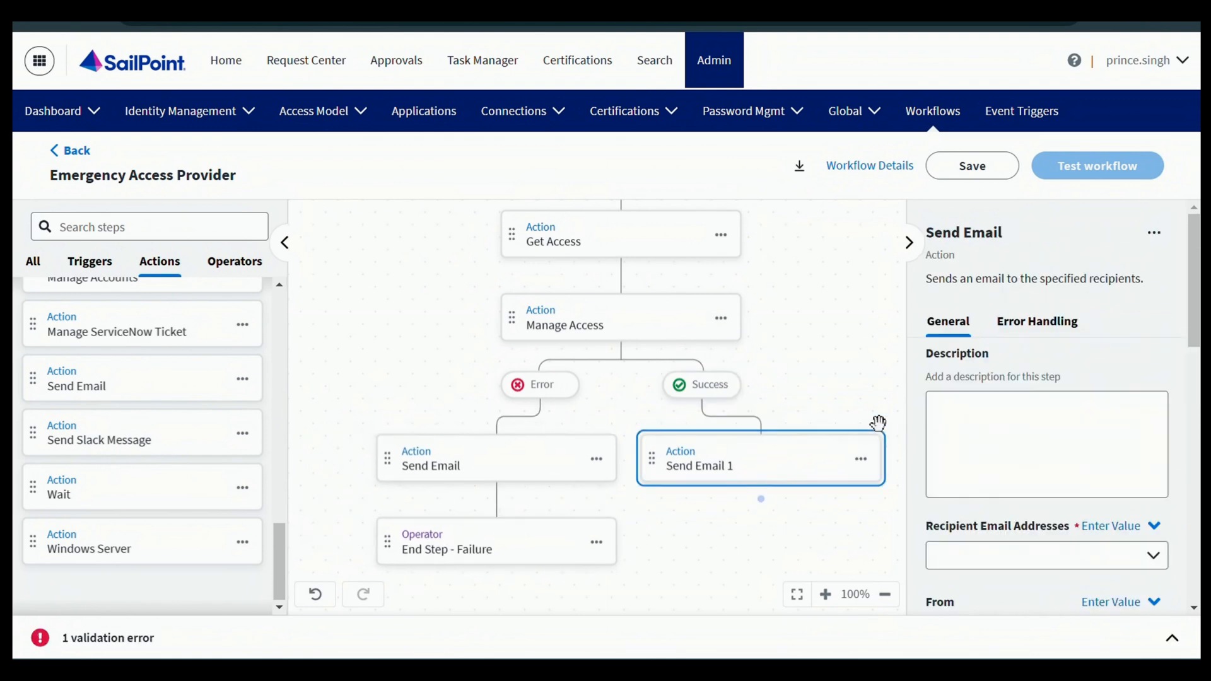
# - Switch the success email's Recipient Email Addresses to Choose Variable and open its variable selector
pyautogui.scroll(-3, 1043, 335)
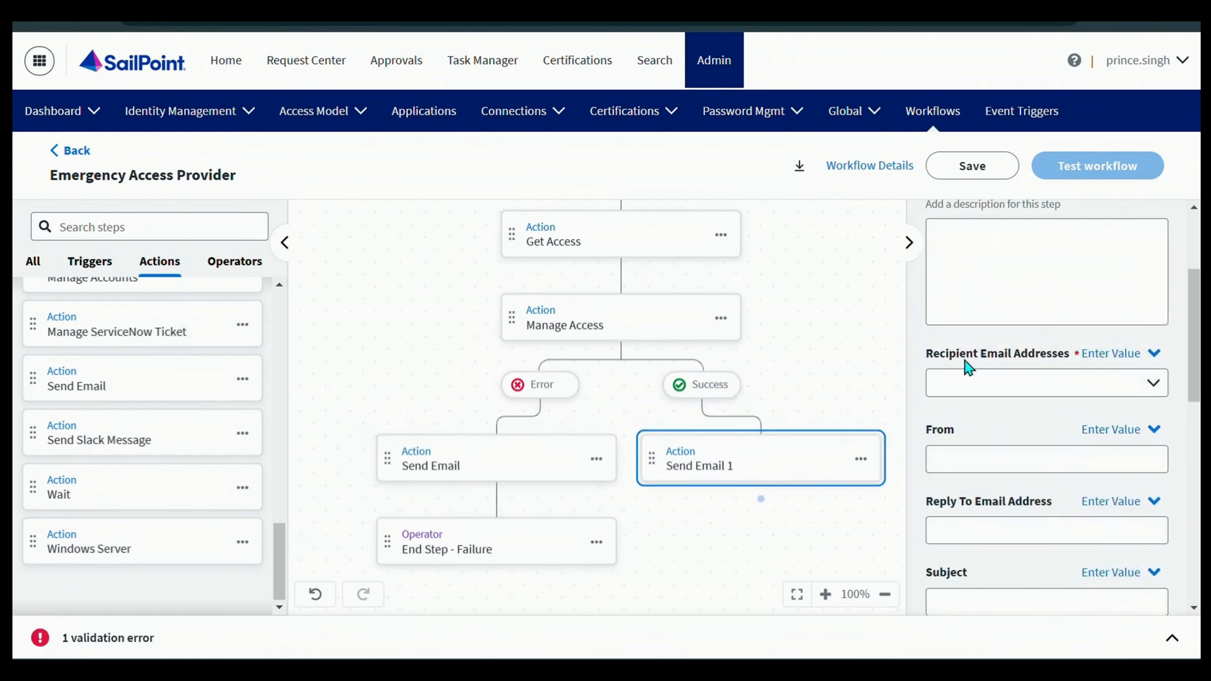
pyautogui.click(1115, 355)
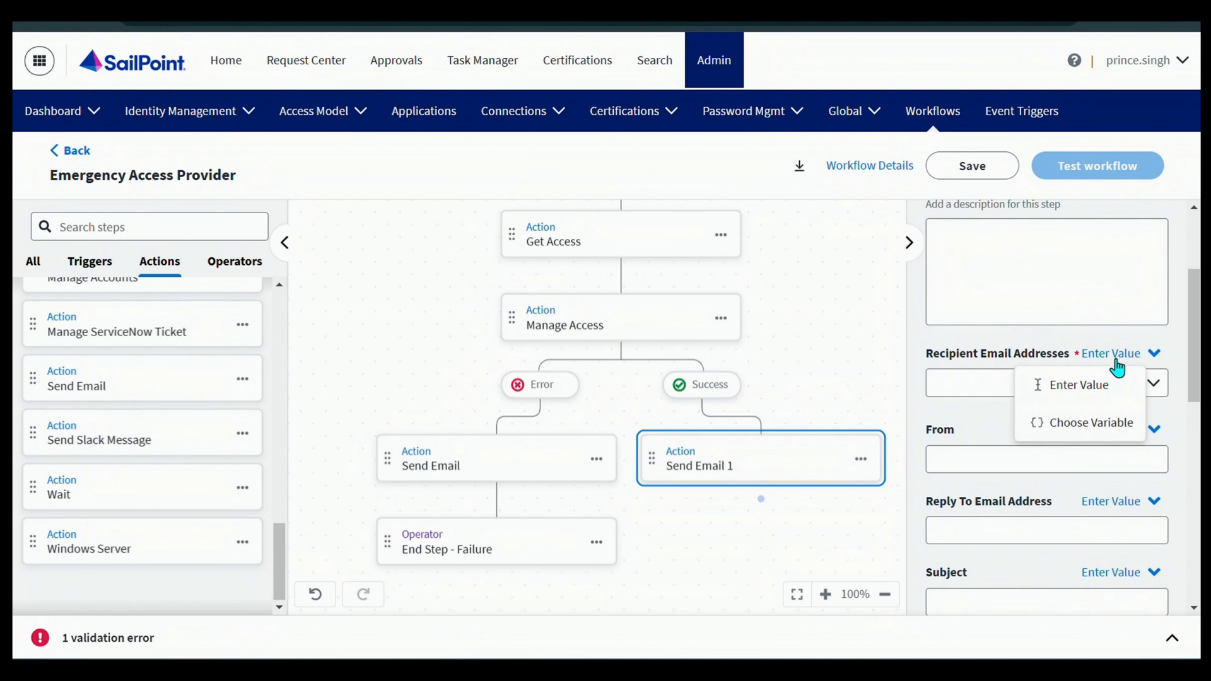
pyautogui.click(1093, 423)
pyautogui.scroll(-2, 1095, 419)
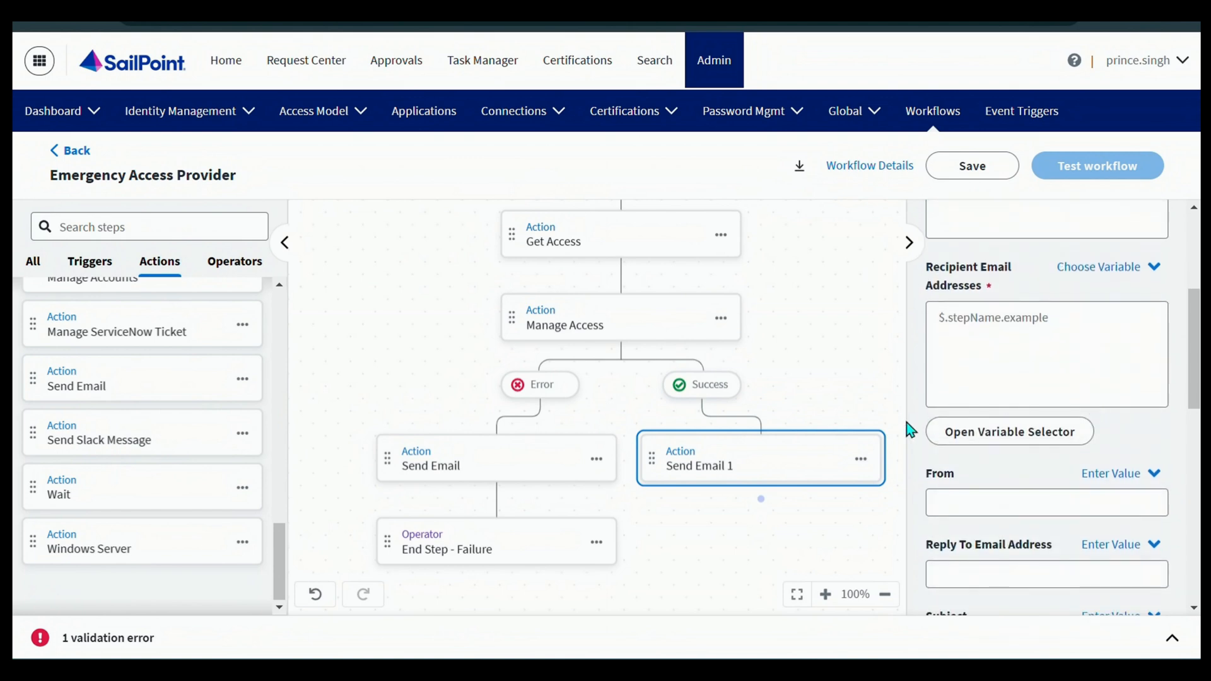
pyautogui.scroll(-2, 1009, 431)
pyautogui.click(1033, 345)
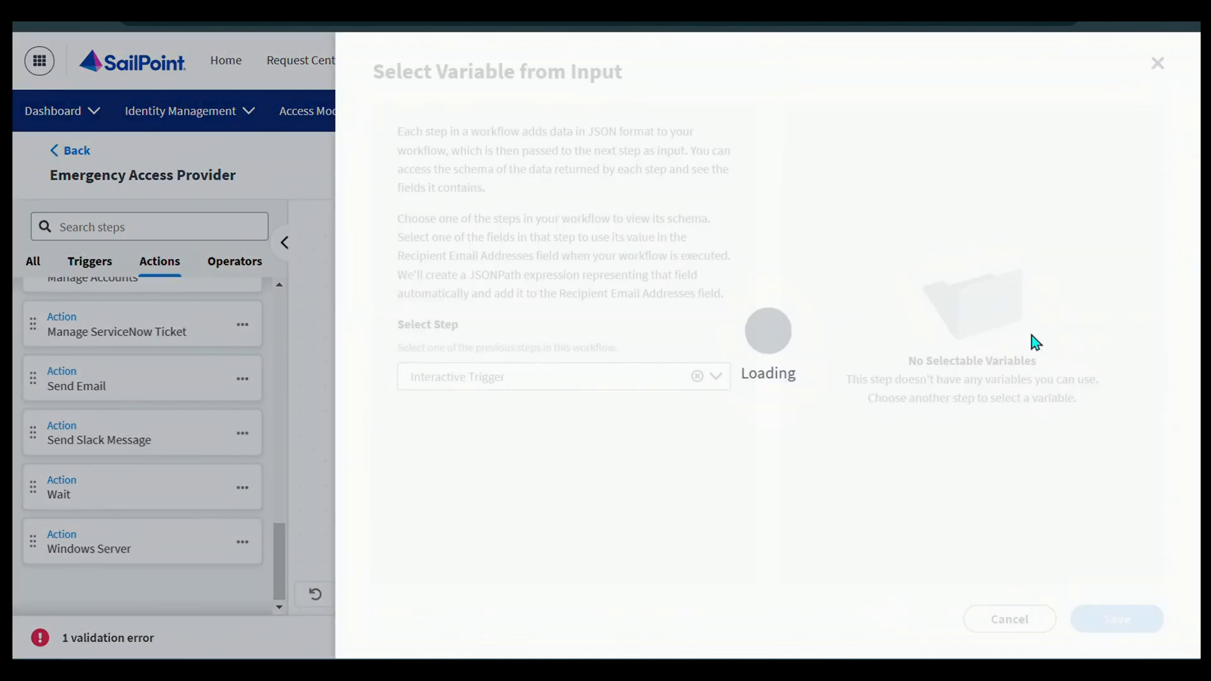
# - Set the success email's recipient to the email attribute of the Get Identity 1 step
pyautogui.click(717, 383)
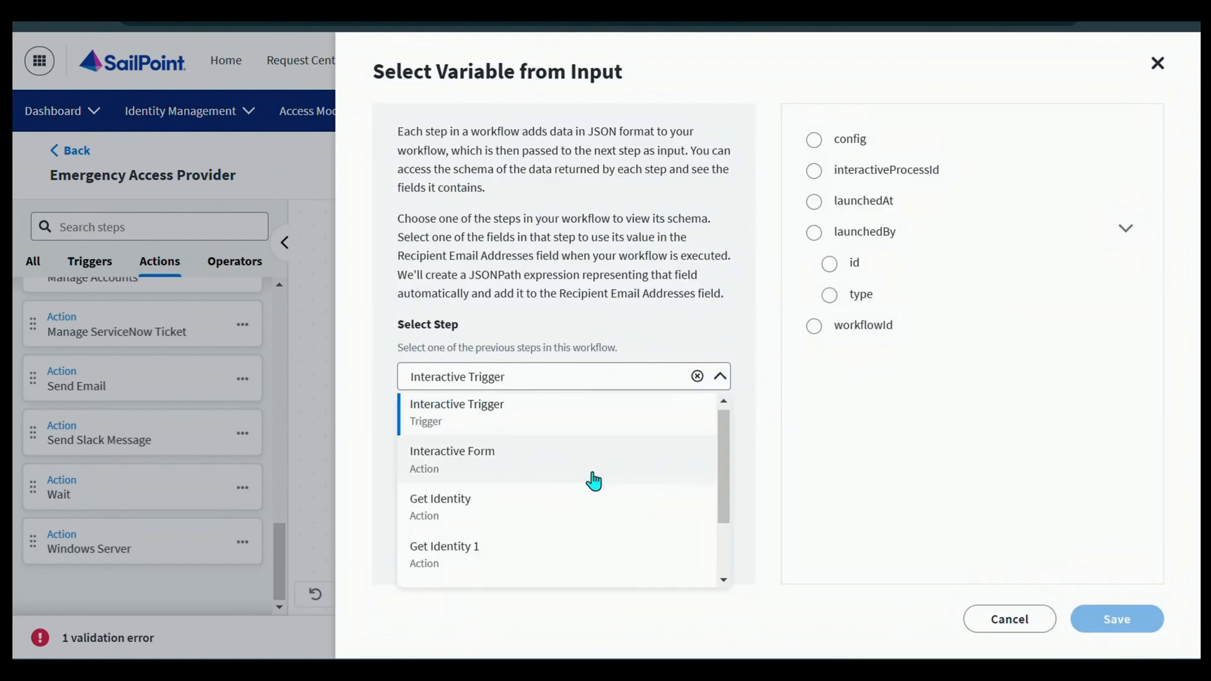
pyautogui.scroll(-2, 447, 498)
pyautogui.click(455, 480)
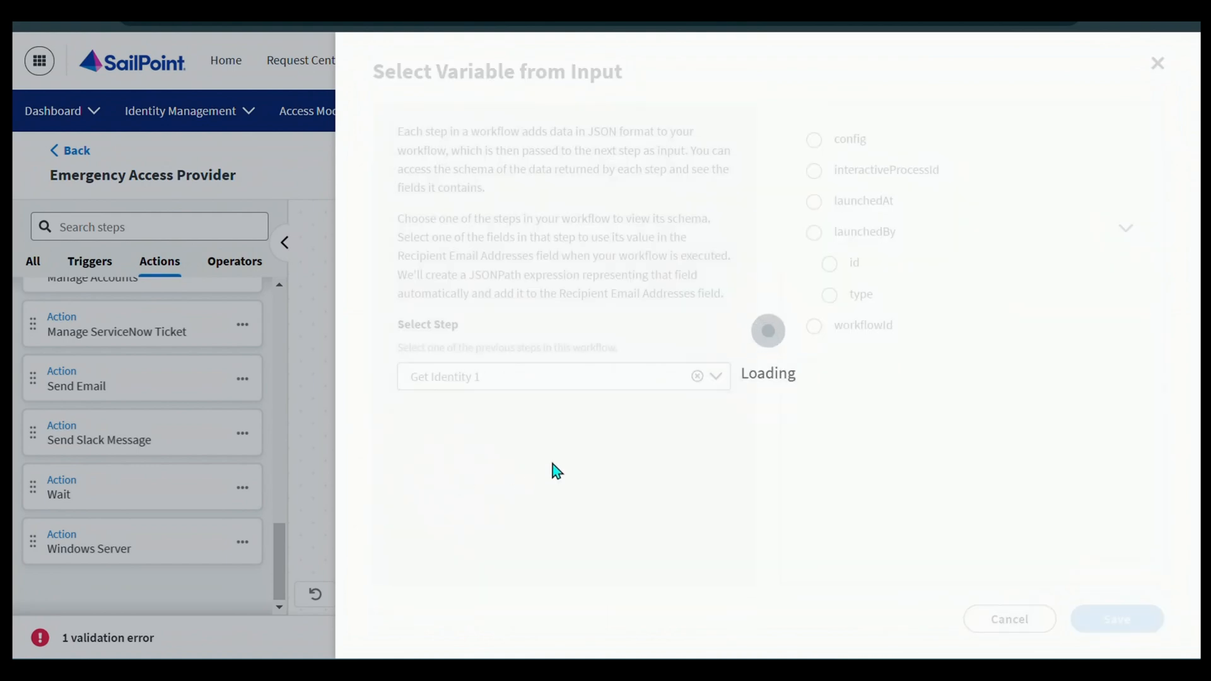
pyautogui.scroll(-5, 892, 318)
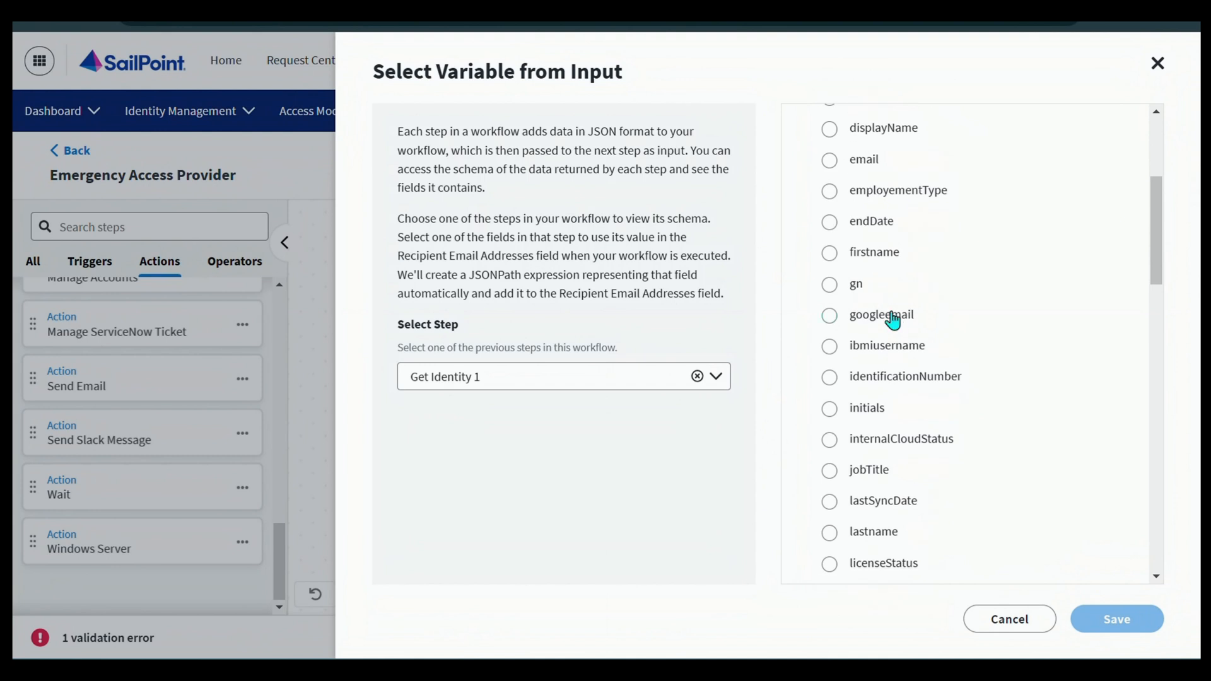
pyautogui.scroll(-3, 883, 296)
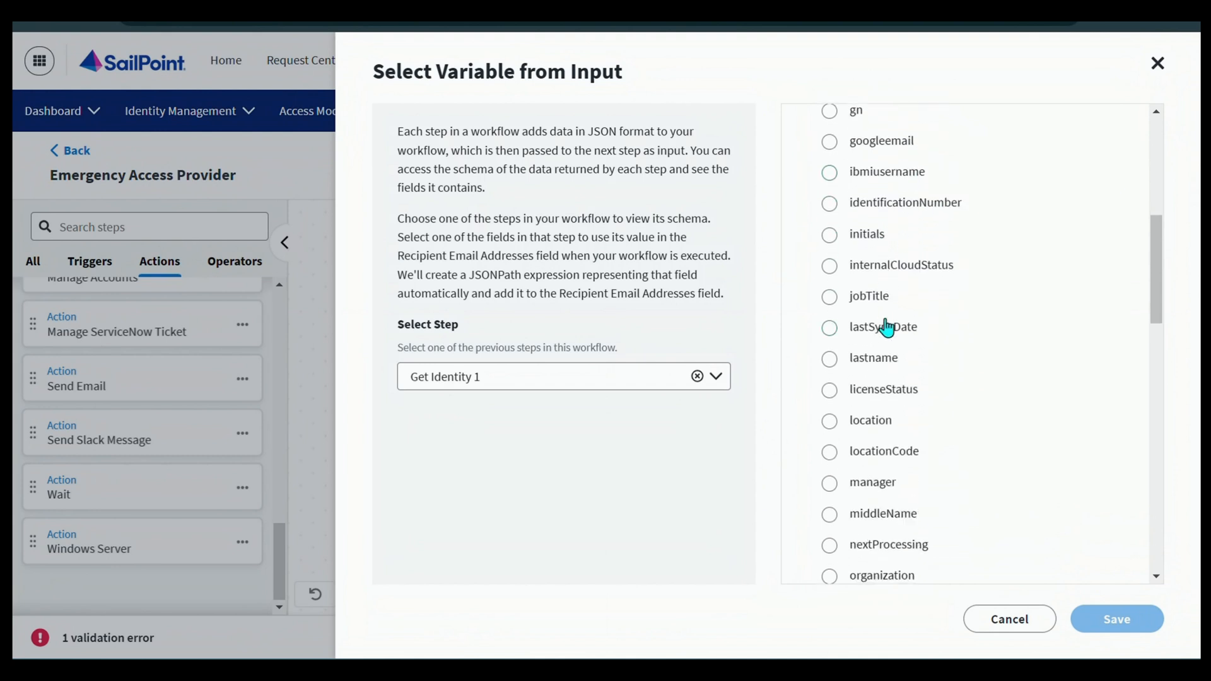
pyautogui.scroll(6, 886, 325)
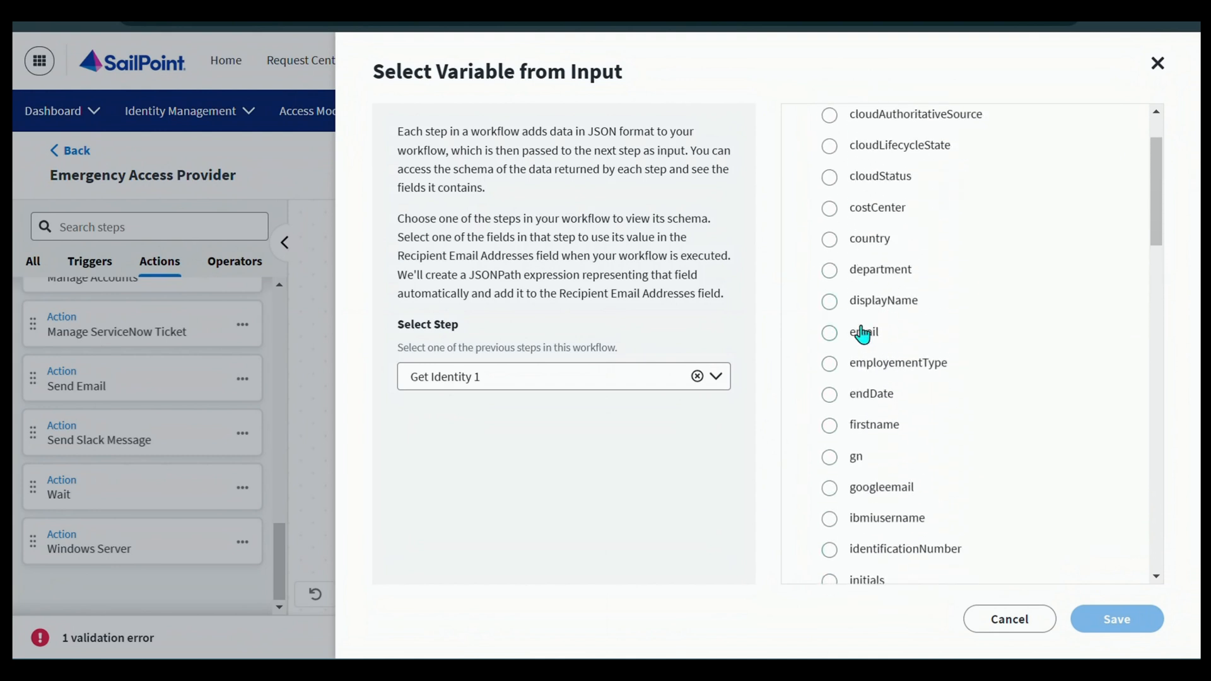
pyautogui.click(862, 334)
pyautogui.click(1115, 623)
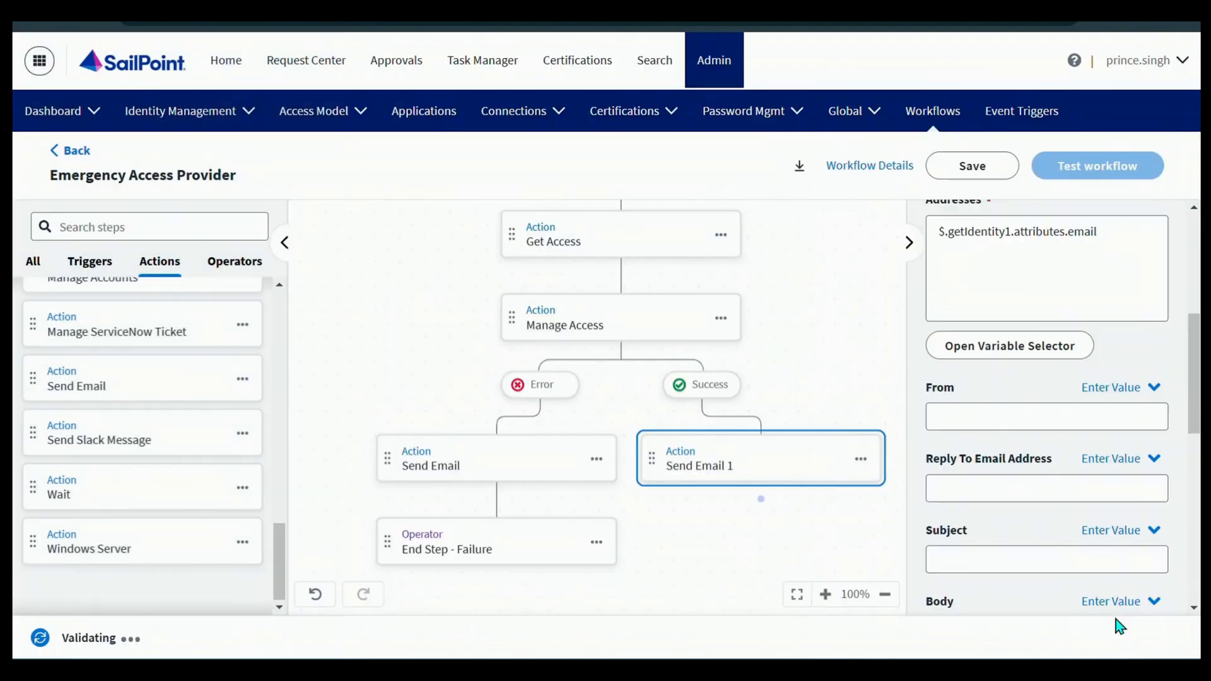
# - Set the success email's subject to the copied text "Emergency access for {{$.getIdentity.attributes.displayName}}"
pyautogui.scroll(-3, 1026, 370)
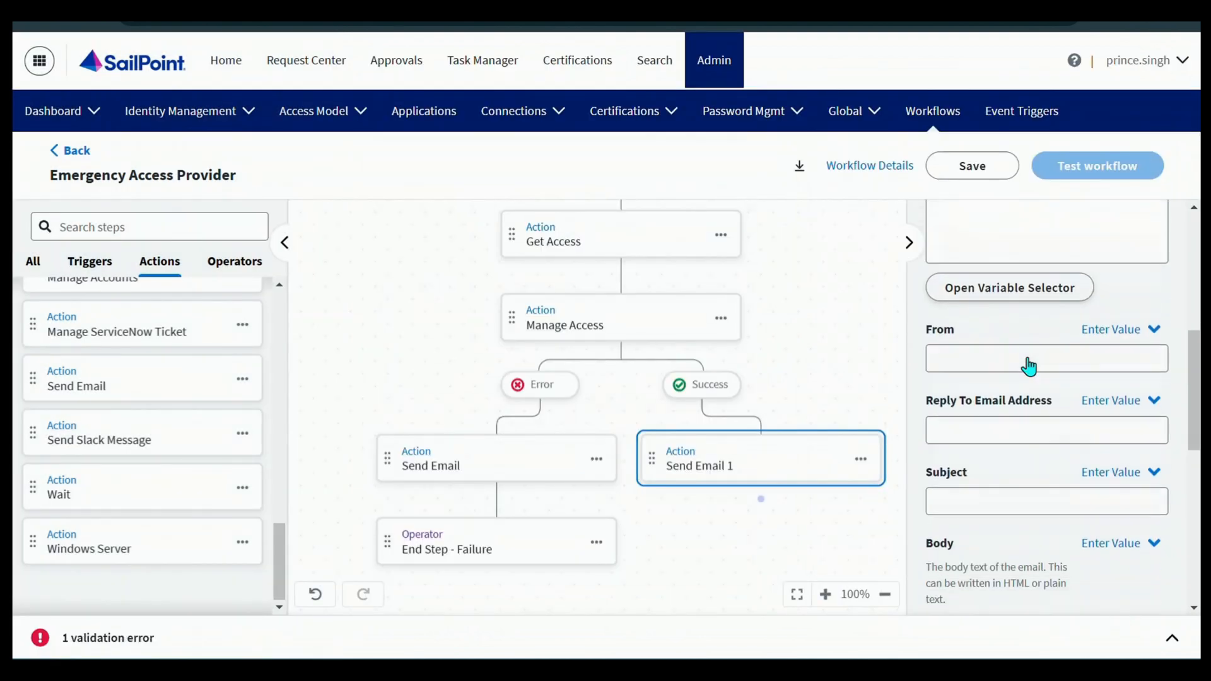
pyautogui.scroll(-2, 1028, 367)
pyautogui.click(1004, 298)
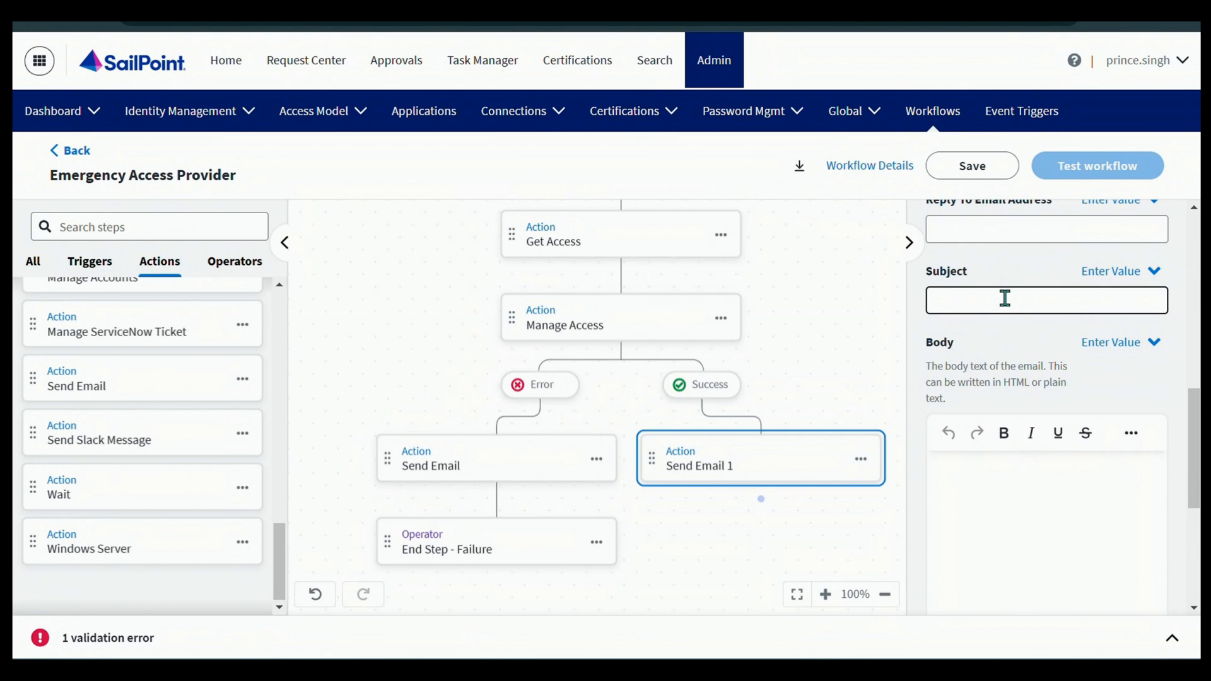
pyautogui.press('super+v')
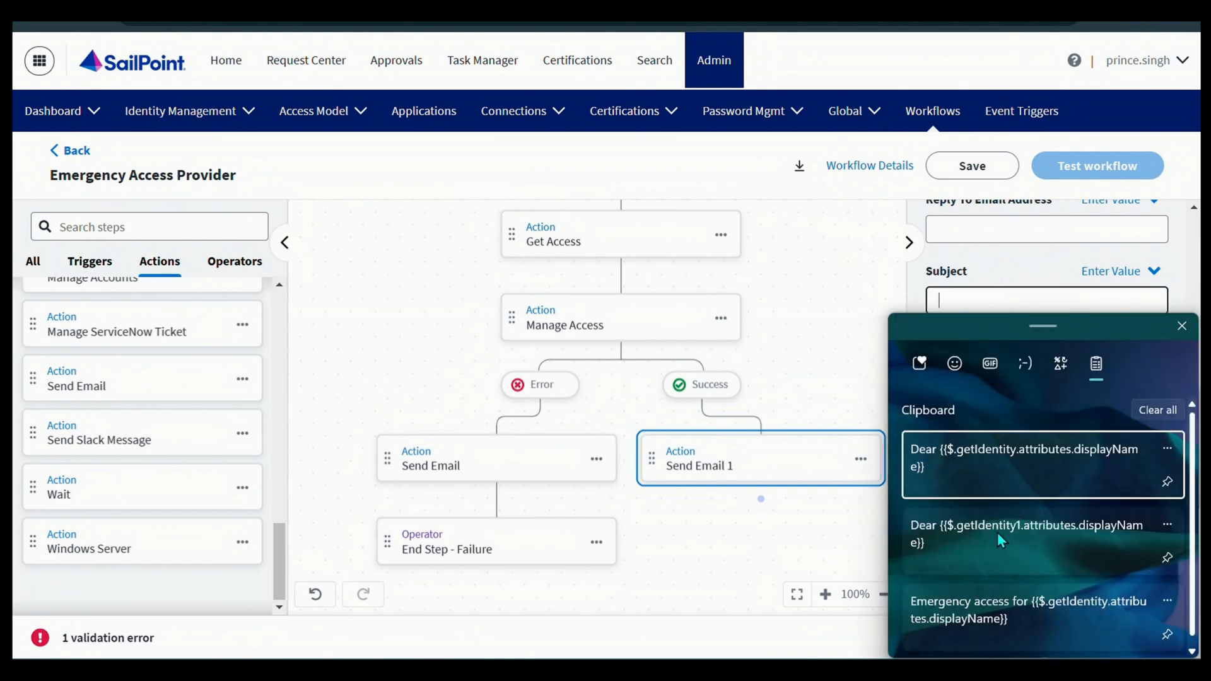
pyautogui.click(979, 607)
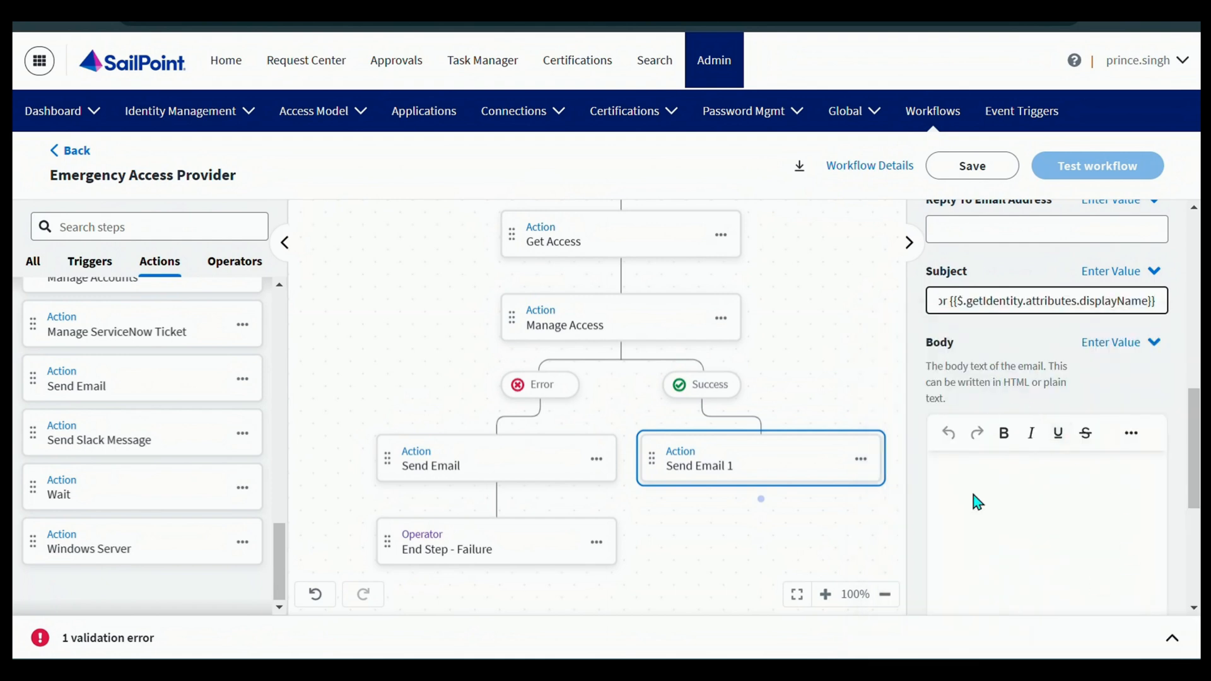
# - Fill the success email's body with the copied message to {{$.getIdentity1.attributes.displayName}} about the reportee being provisioned with Emergency access {{$.getAccess.accessItems}}
pyautogui.click(975, 497)
pyautogui.press('super+v')
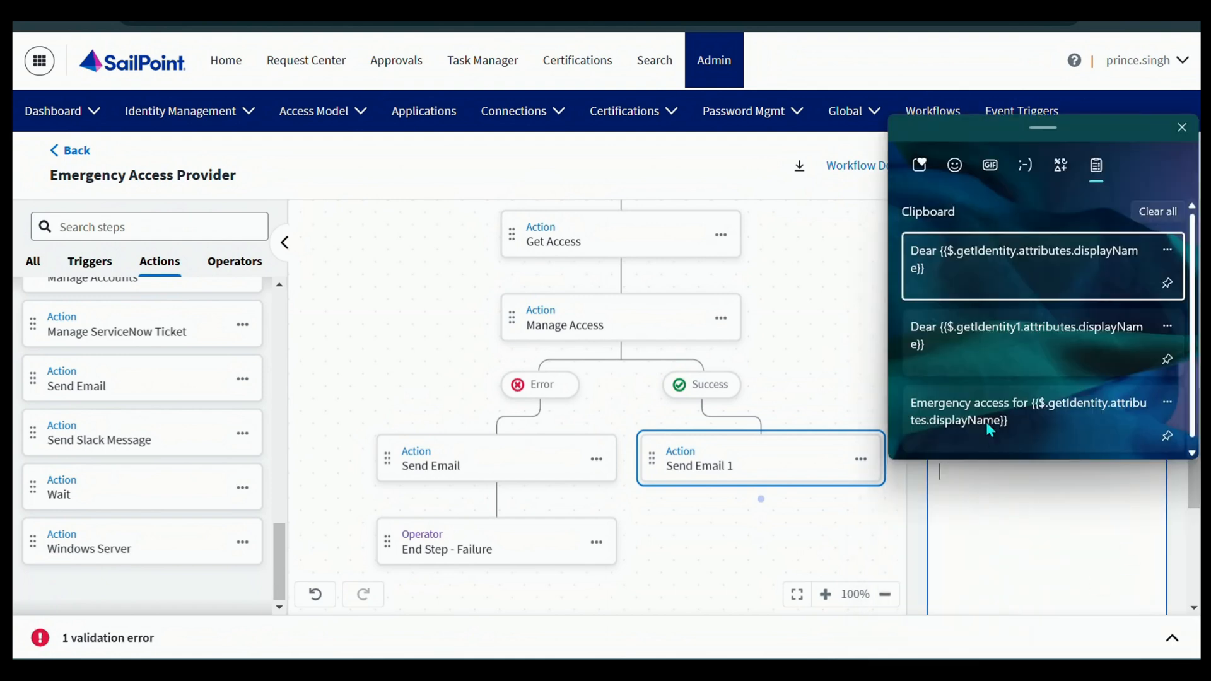
pyautogui.click(970, 338)
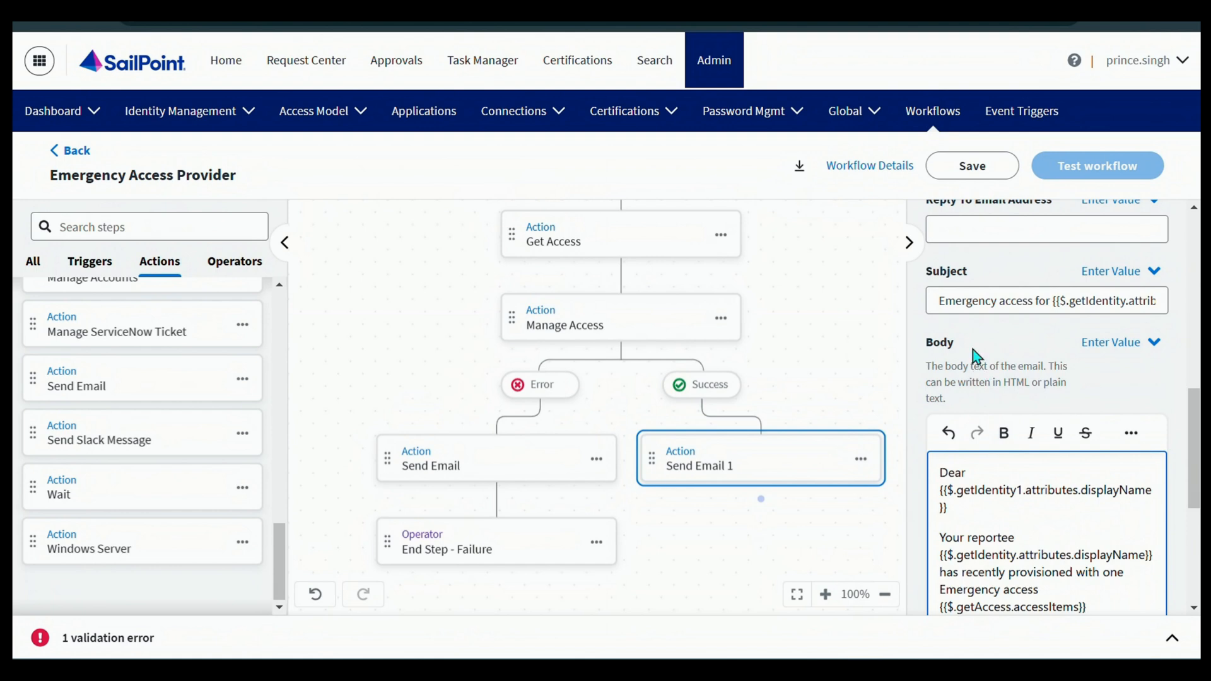
# - Review the success email's subject and body, checking the identity display name and access item variables
pyautogui.moveTo(938, 305); pyautogui.dragTo(1157, 300)
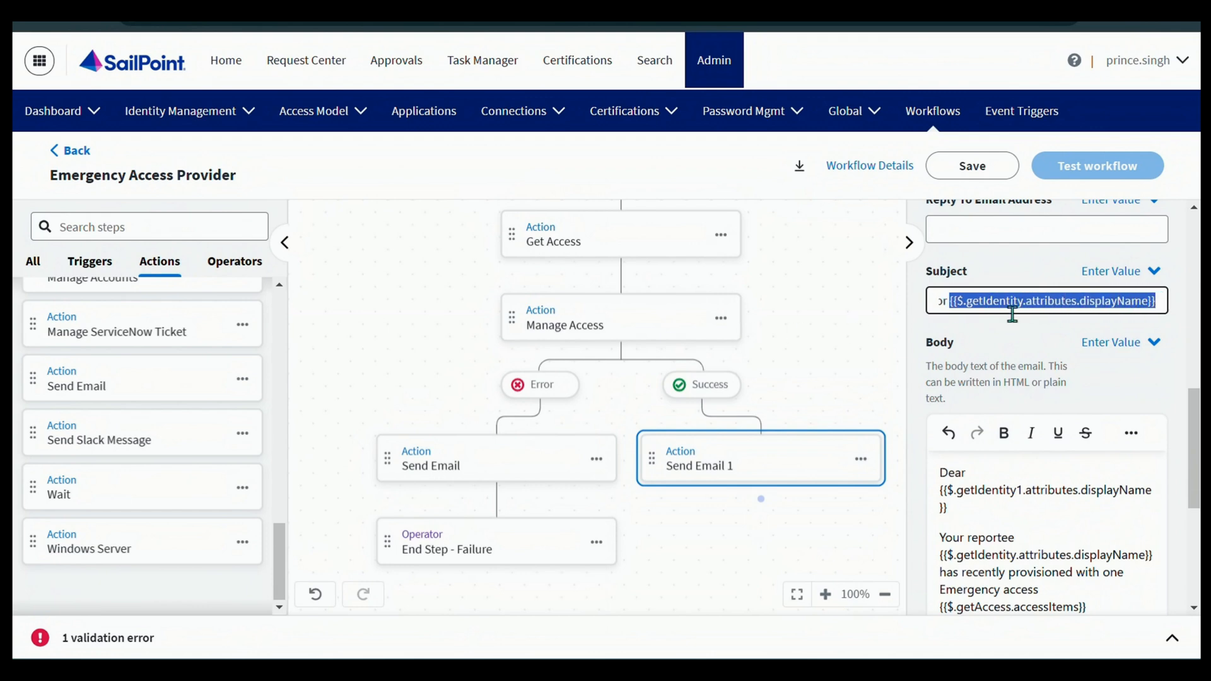
pyautogui.scroll(-1, 1021, 366)
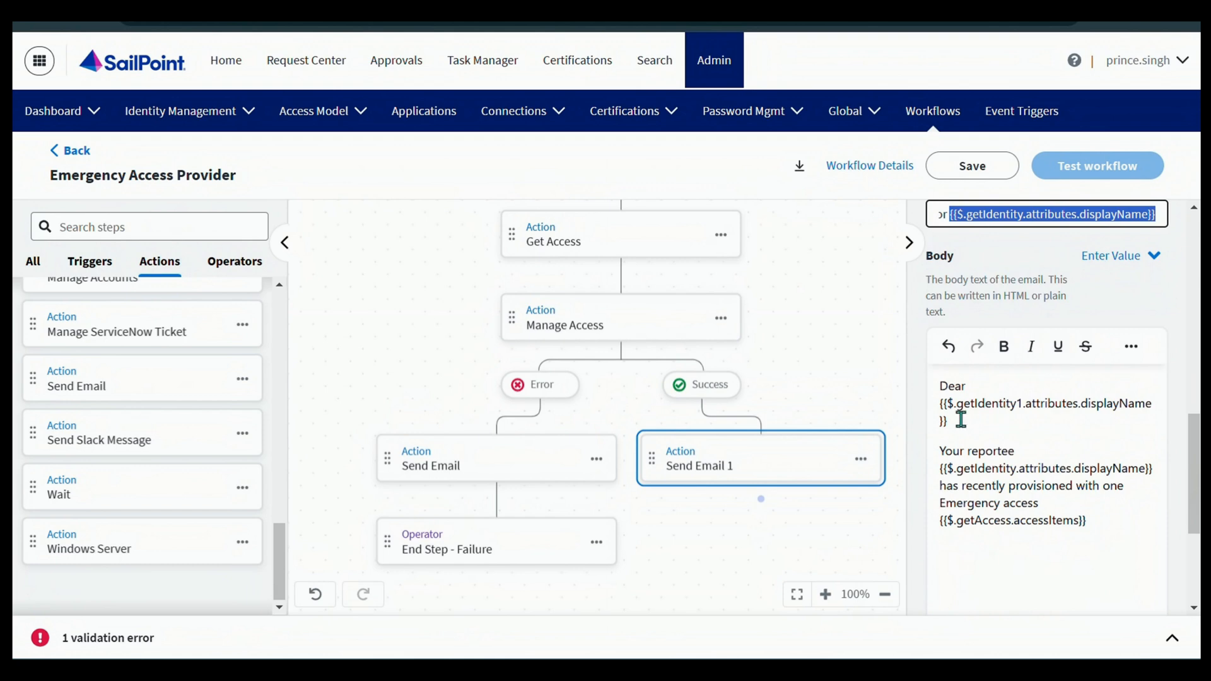
pyautogui.moveTo(959, 420); pyautogui.dragTo(948, 411)
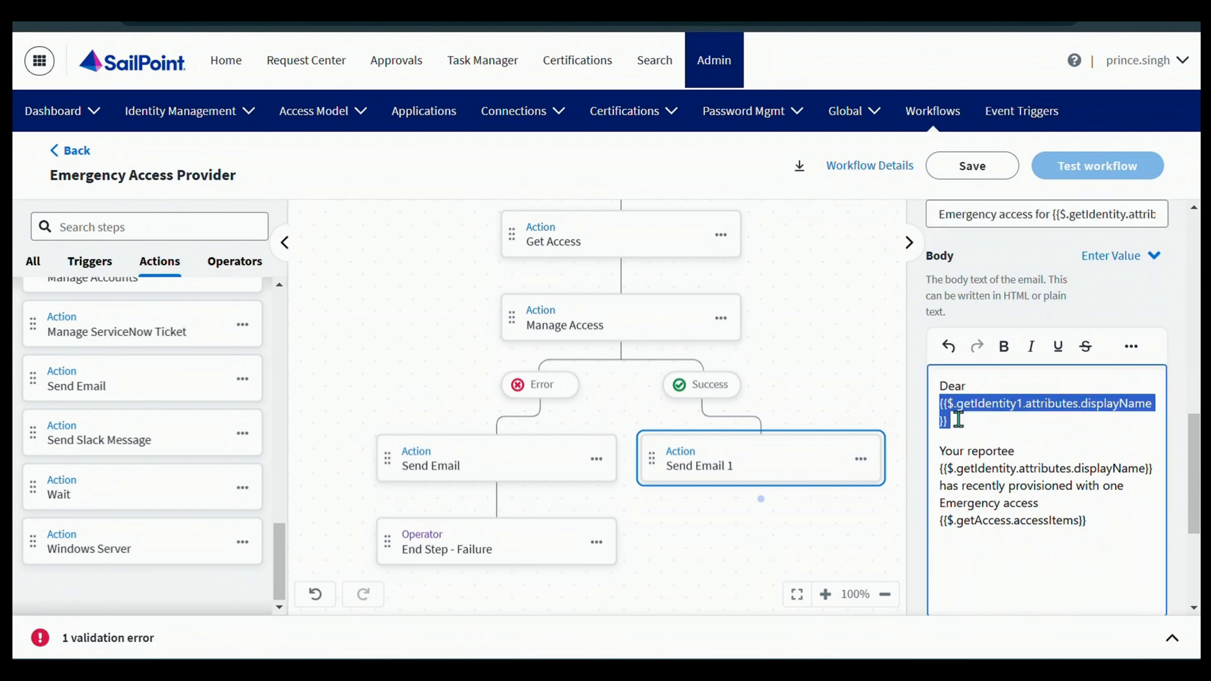
pyautogui.click(996, 407)
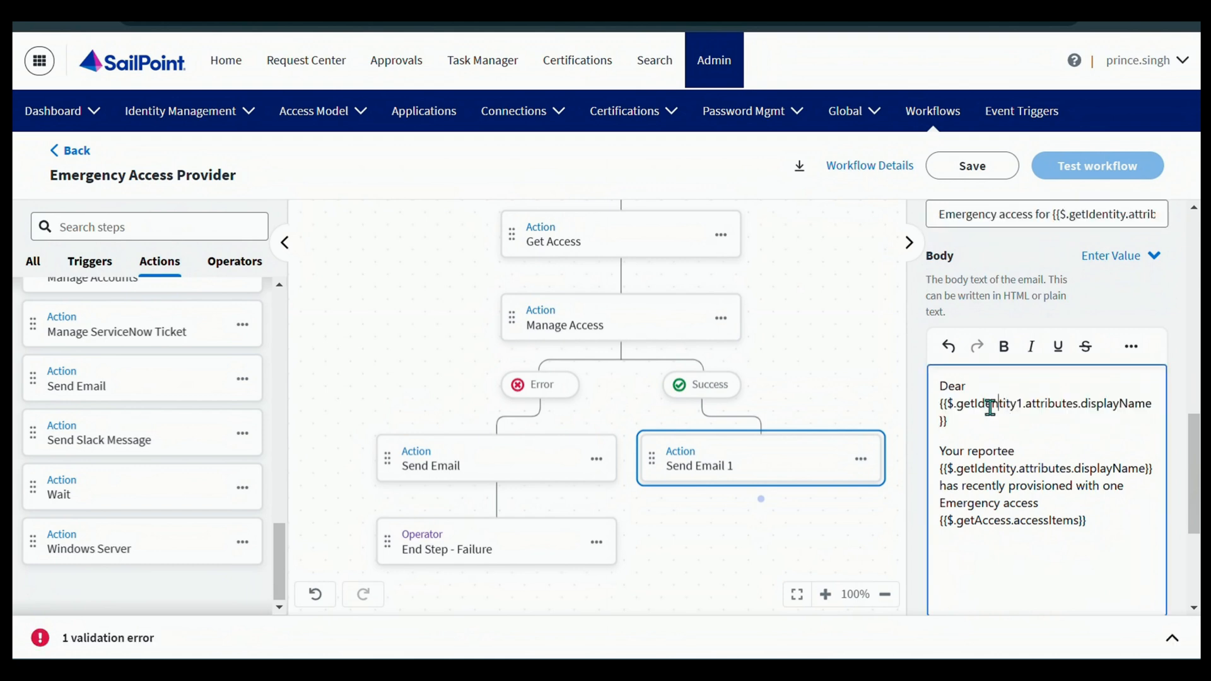
pyautogui.scroll(-1, 998, 407)
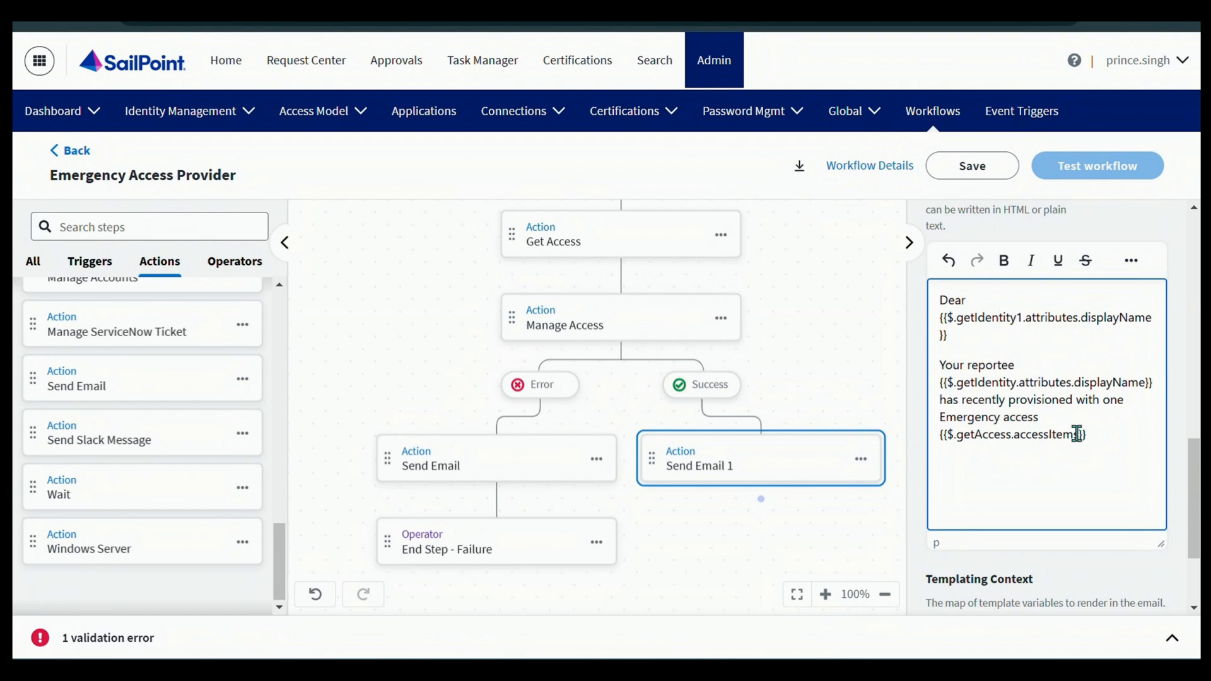
pyautogui.moveTo(1086, 433); pyautogui.dragTo(935, 379)
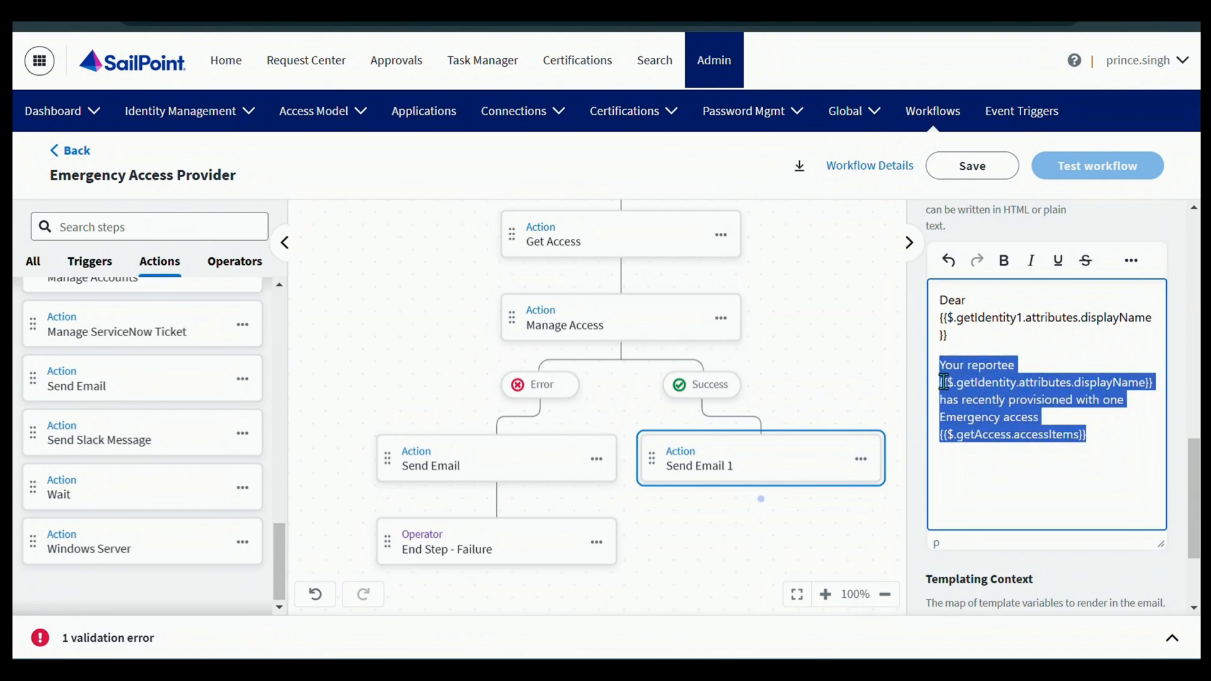
pyautogui.click(1012, 481)
pyautogui.moveTo(1086, 434); pyautogui.dragTo(937, 424)
pyautogui.click(1014, 489)
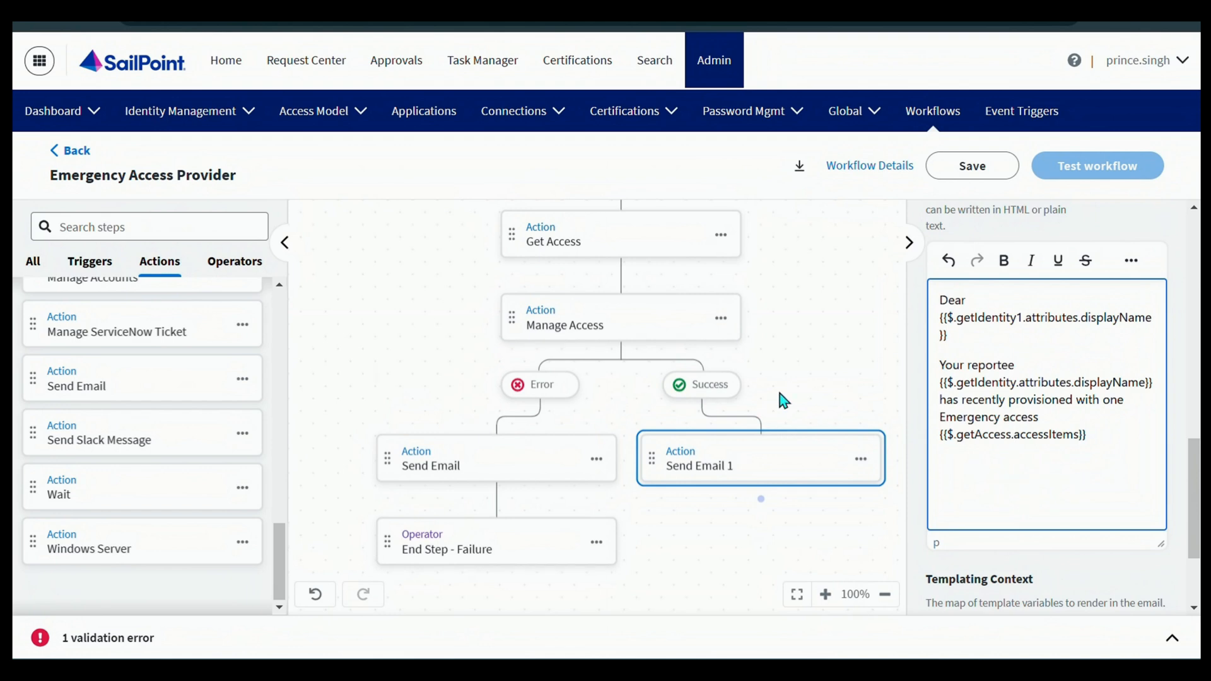
# - Add a second Send Email action below Send Email 1 on the success branch and connect the two steps
pyautogui.scroll(-2, 779, 393)
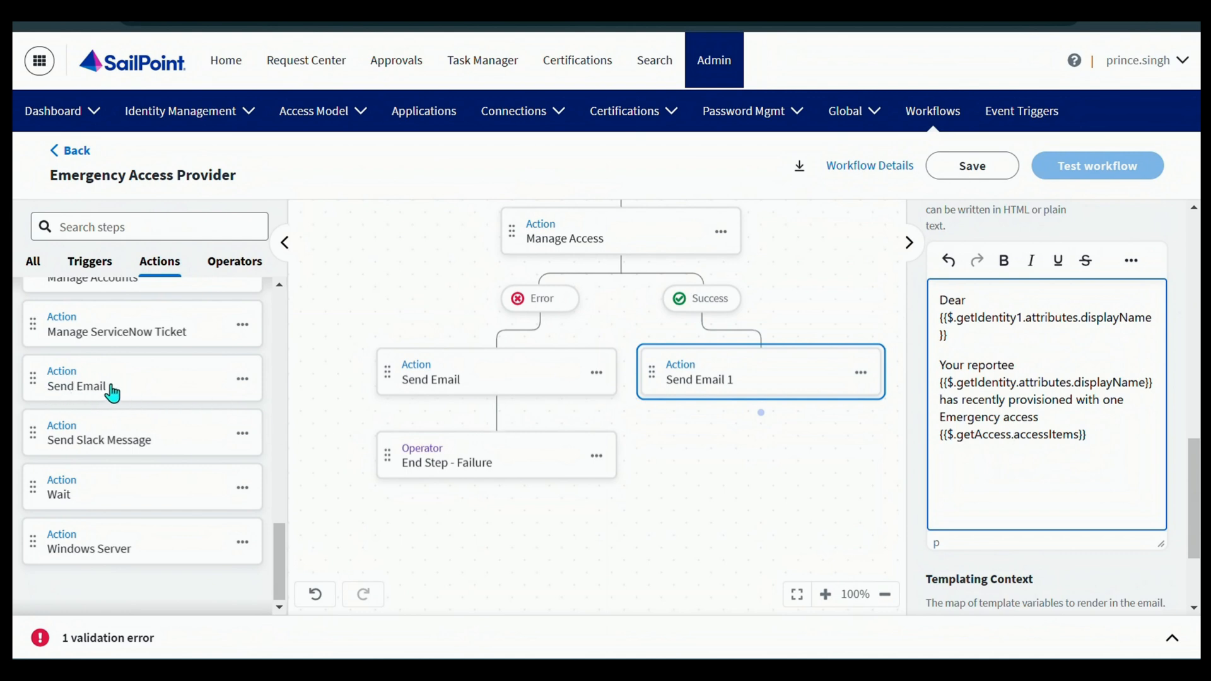
pyautogui.moveTo(104, 388); pyautogui.dragTo(651, 465)
pyautogui.moveTo(769, 429); pyautogui.dragTo(748, 410)
pyautogui.click(752, 462)
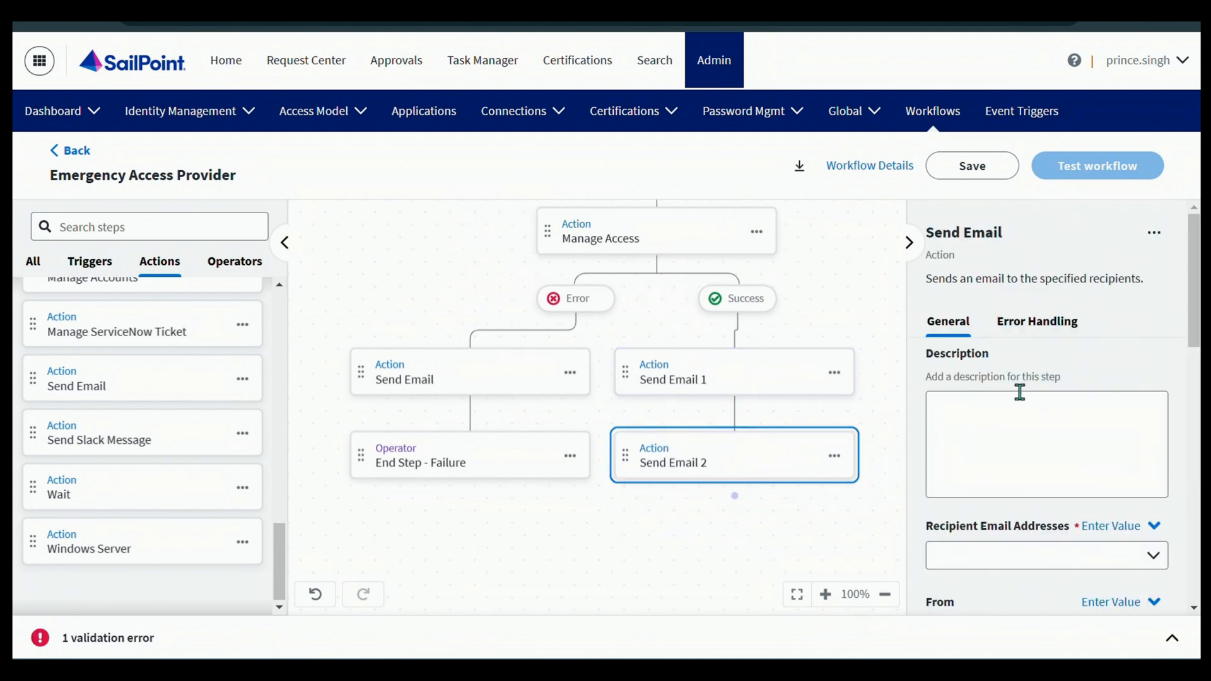
# - Switch the Recipient Email Addresses of Send Email 2 to Choose Variable
pyautogui.scroll(-3, 1016, 378)
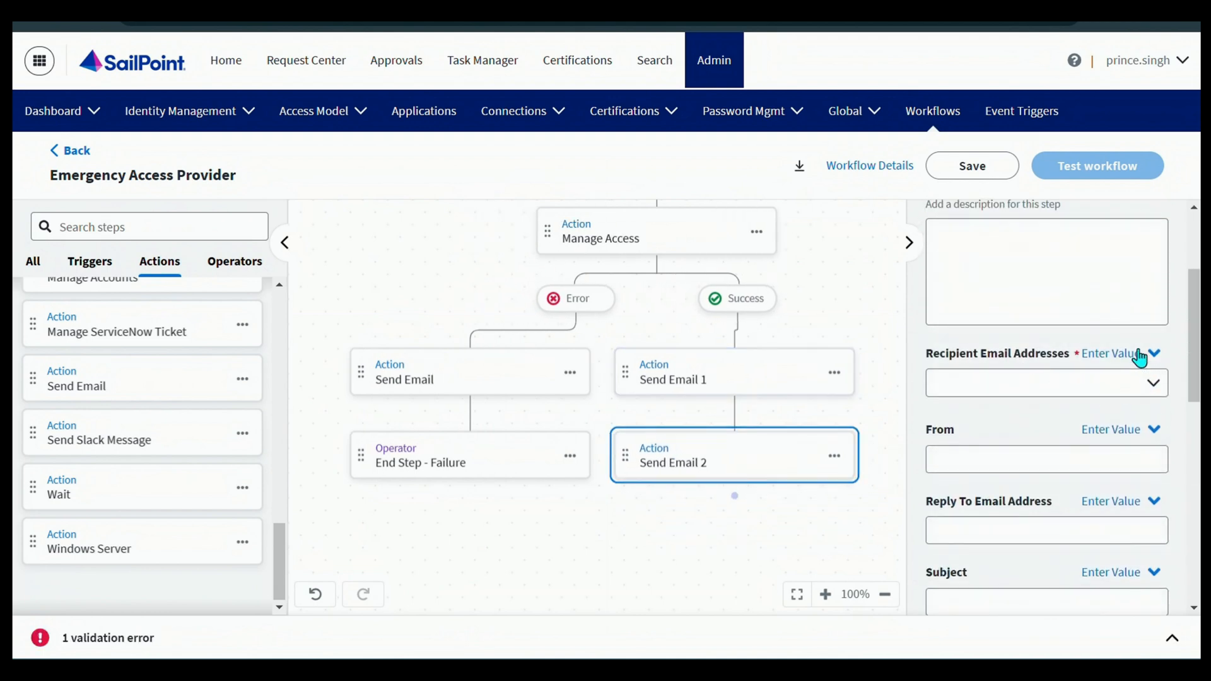
pyautogui.click(1143, 353)
pyautogui.click(1100, 421)
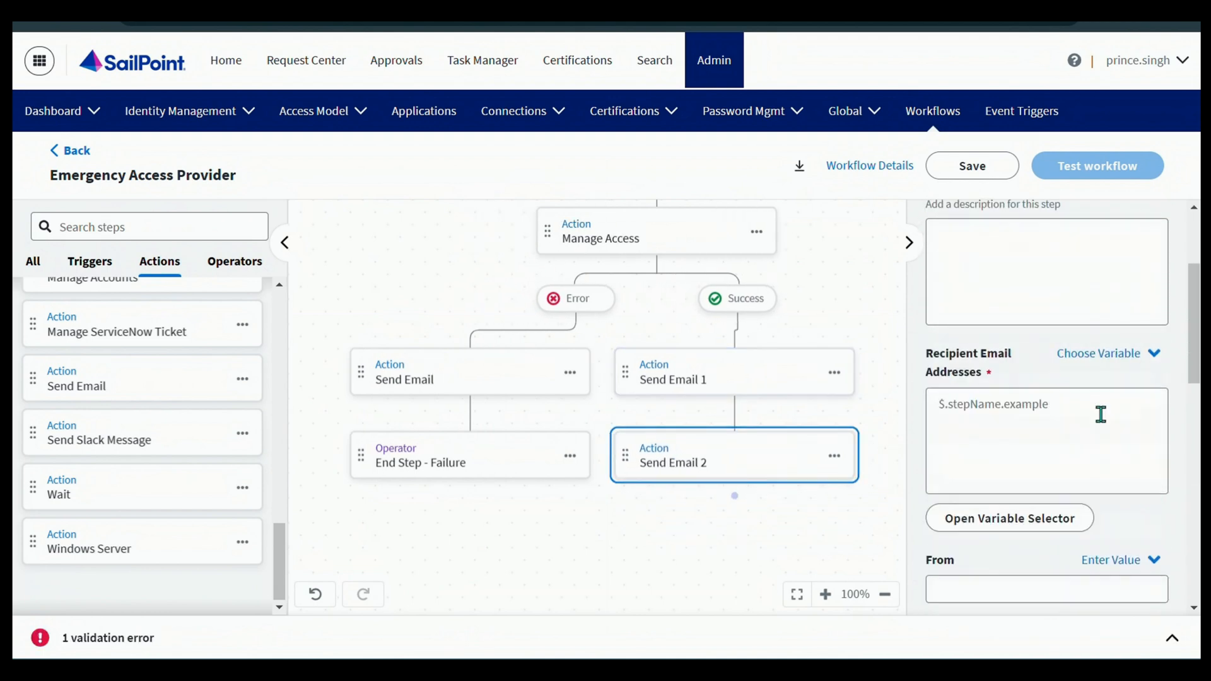
# - Set the recipient of Send Email 2 to the email attribute of the Get Identity step
pyautogui.click(992, 521)
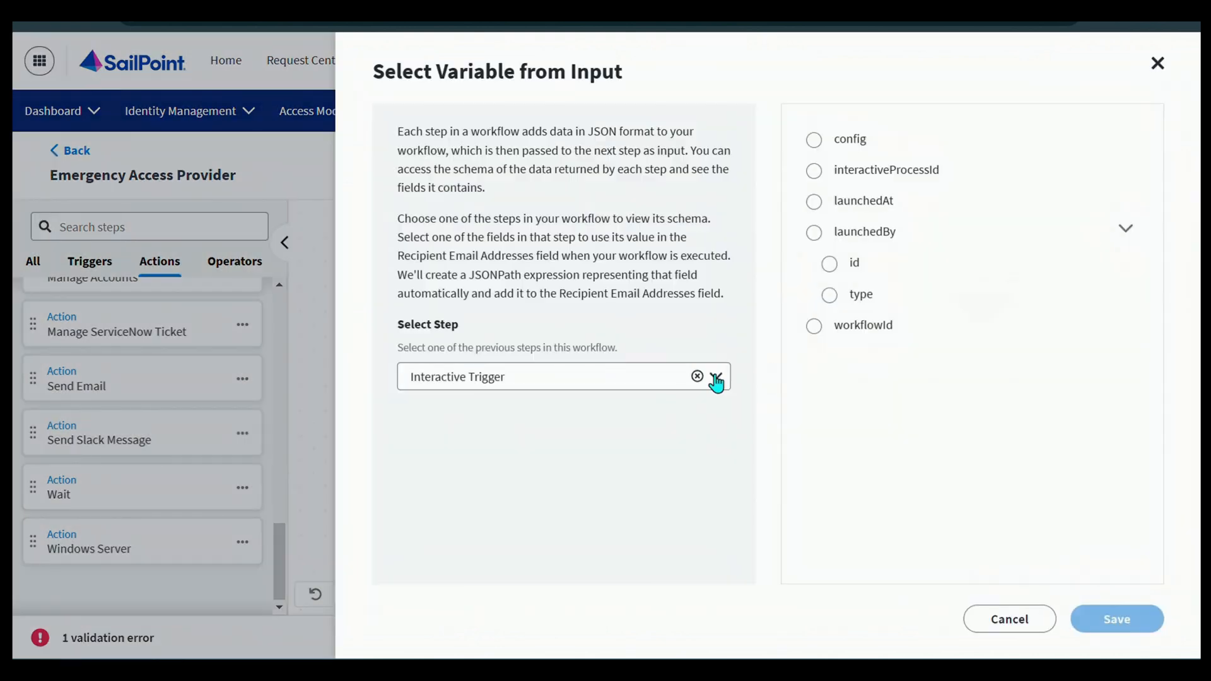
pyautogui.click(716, 379)
pyautogui.scroll(-2, 568, 442)
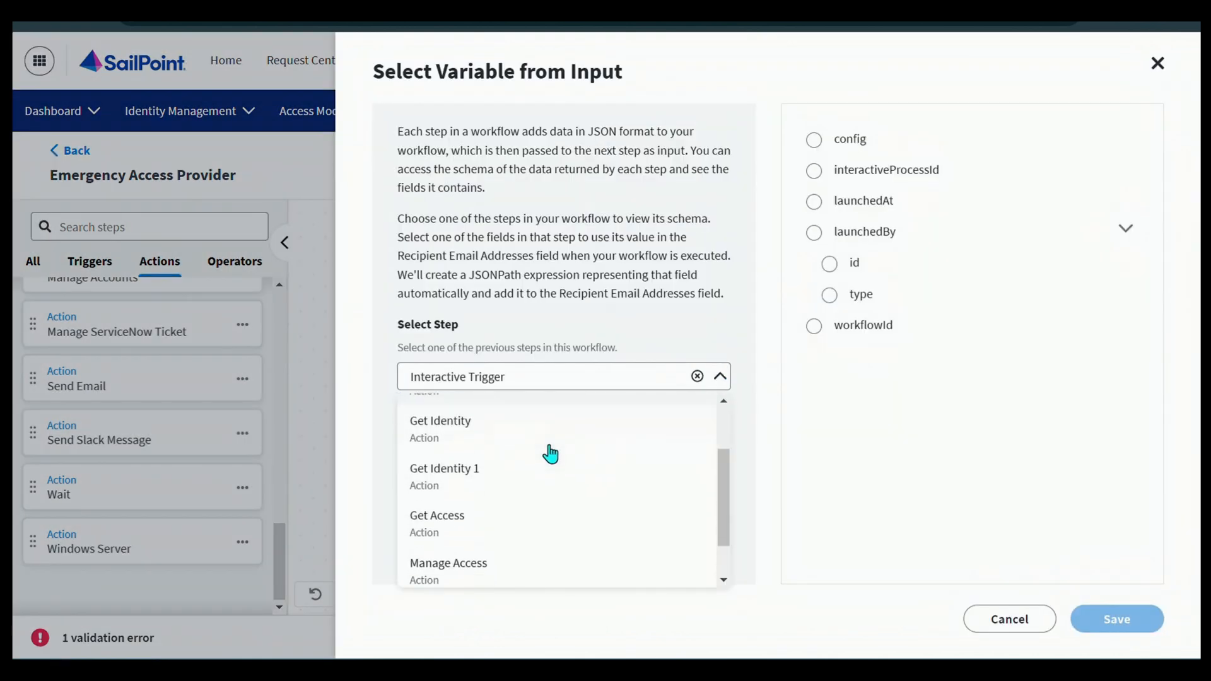
pyautogui.click(434, 419)
pyautogui.scroll(-1, 926, 331)
pyautogui.scroll(-3, 927, 334)
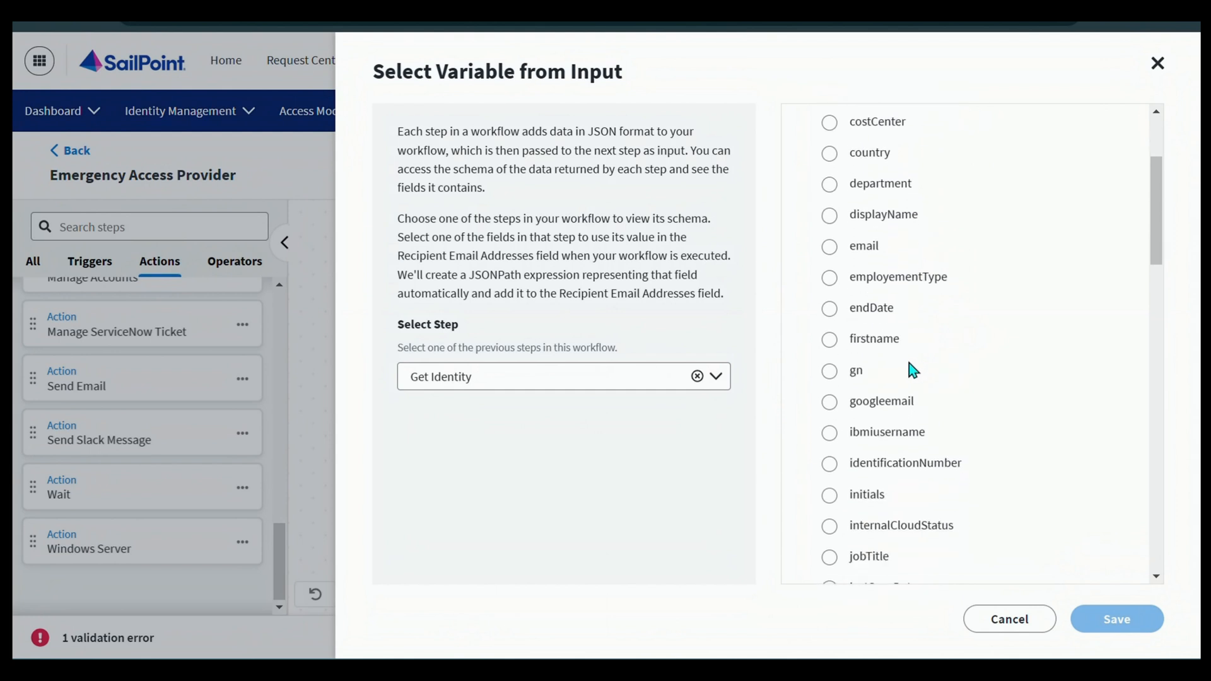
pyautogui.scroll(-1, 886, 326)
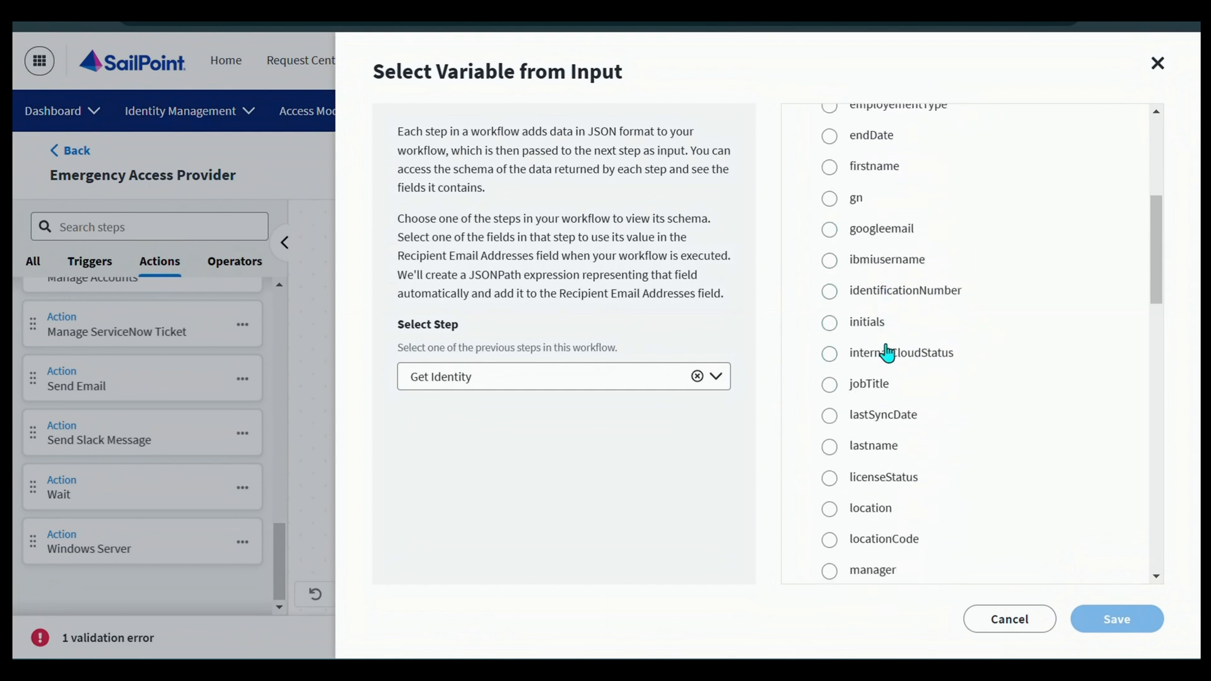
pyautogui.scroll(1, 887, 354)
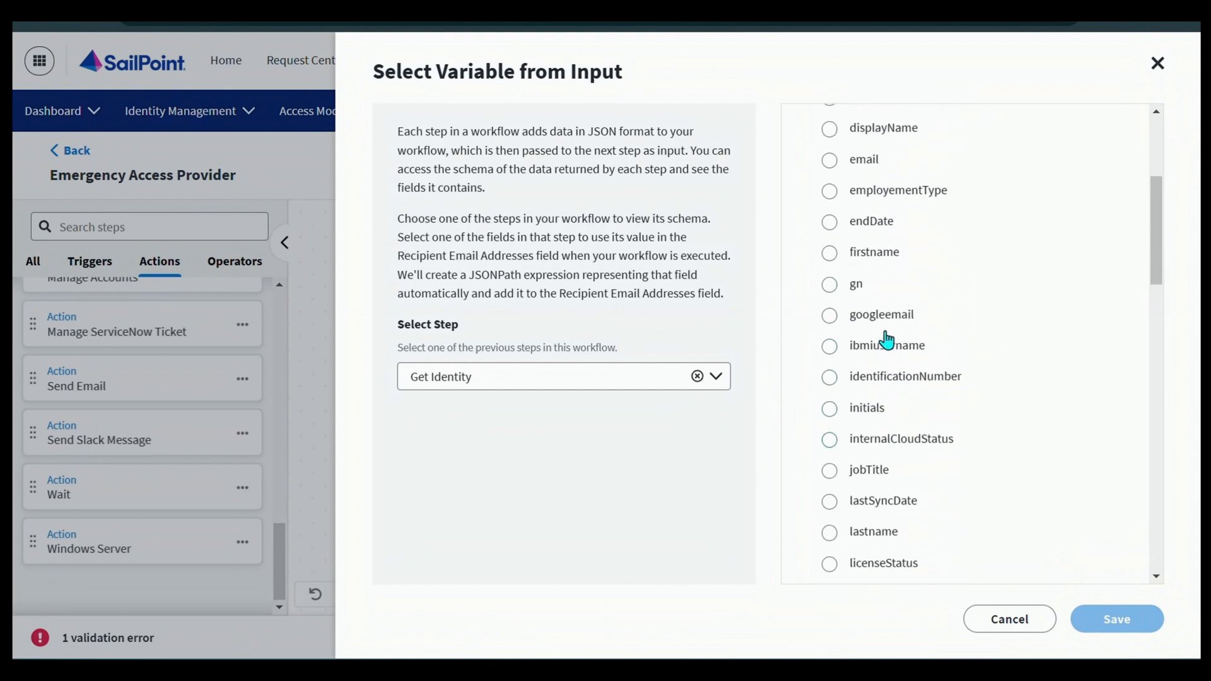
pyautogui.click(853, 165)
pyautogui.click(1105, 619)
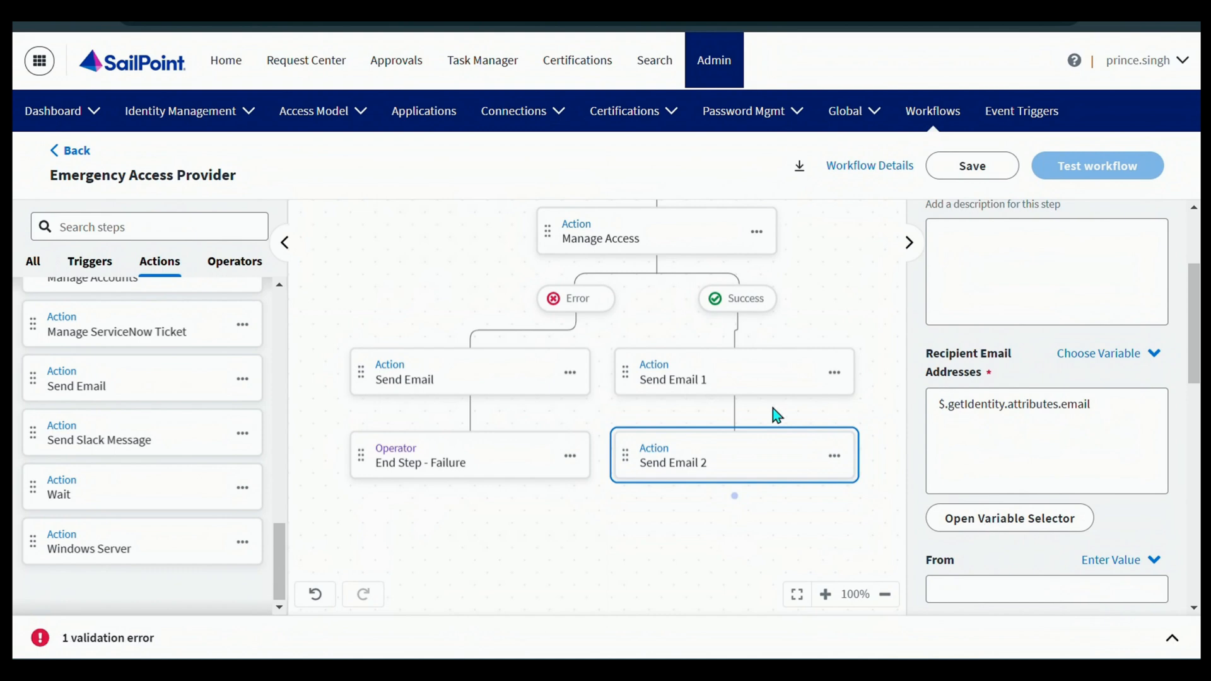
# - Give Send Email 2 the subject "Emergency Access Granted" and the copied body telling {{$.getIdentity.attributes.displayName}} about being granted emergency access to entitlement {{$.getAccess.accessItems}}
pyautogui.scroll(-4, 1142, 395)
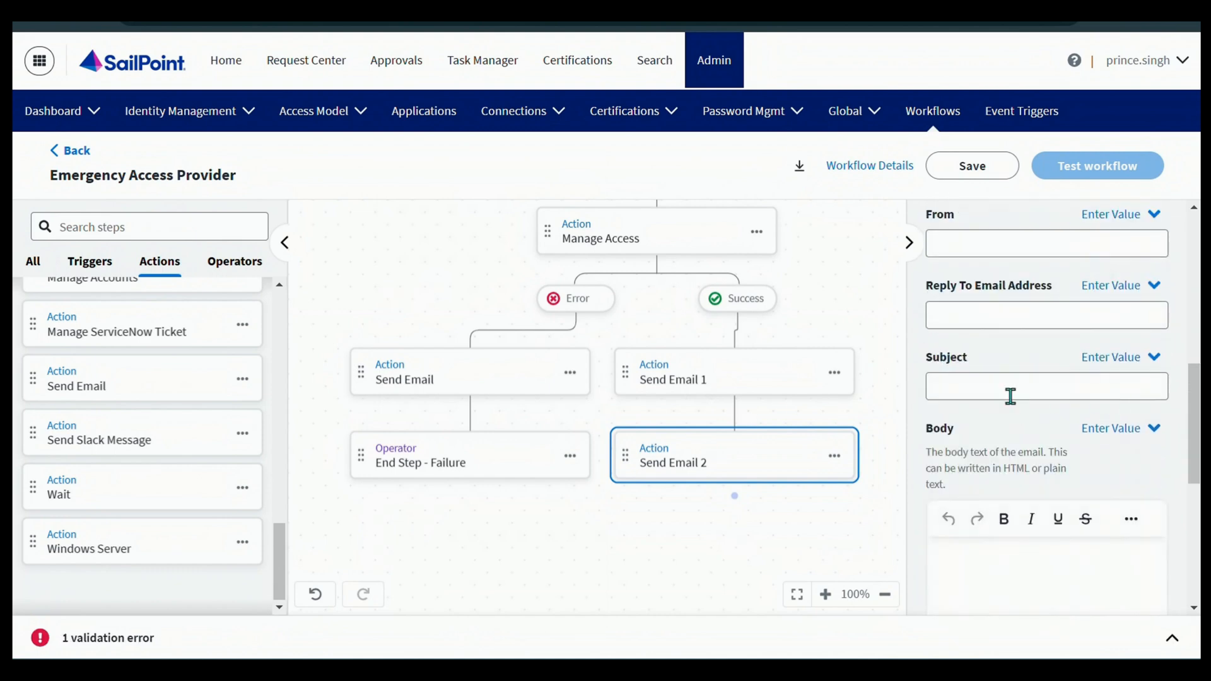
pyautogui.click(1010, 394)
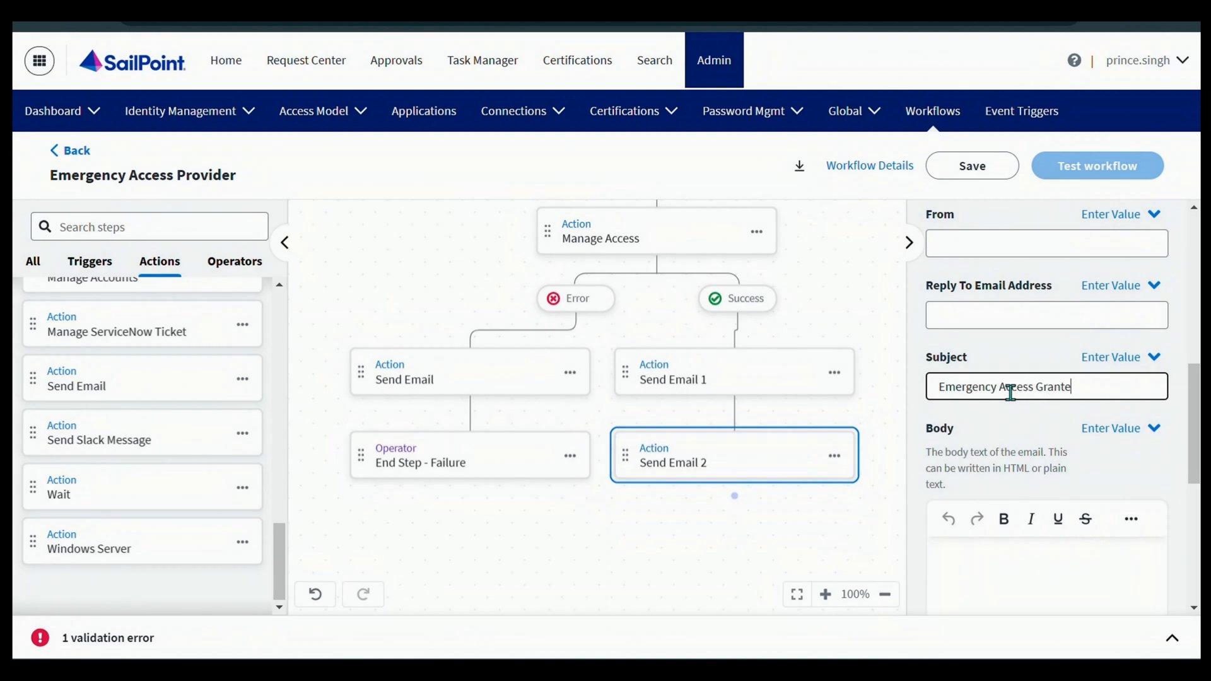
pyautogui.scroll(-3, 1072, 410)
pyautogui.click(992, 467)
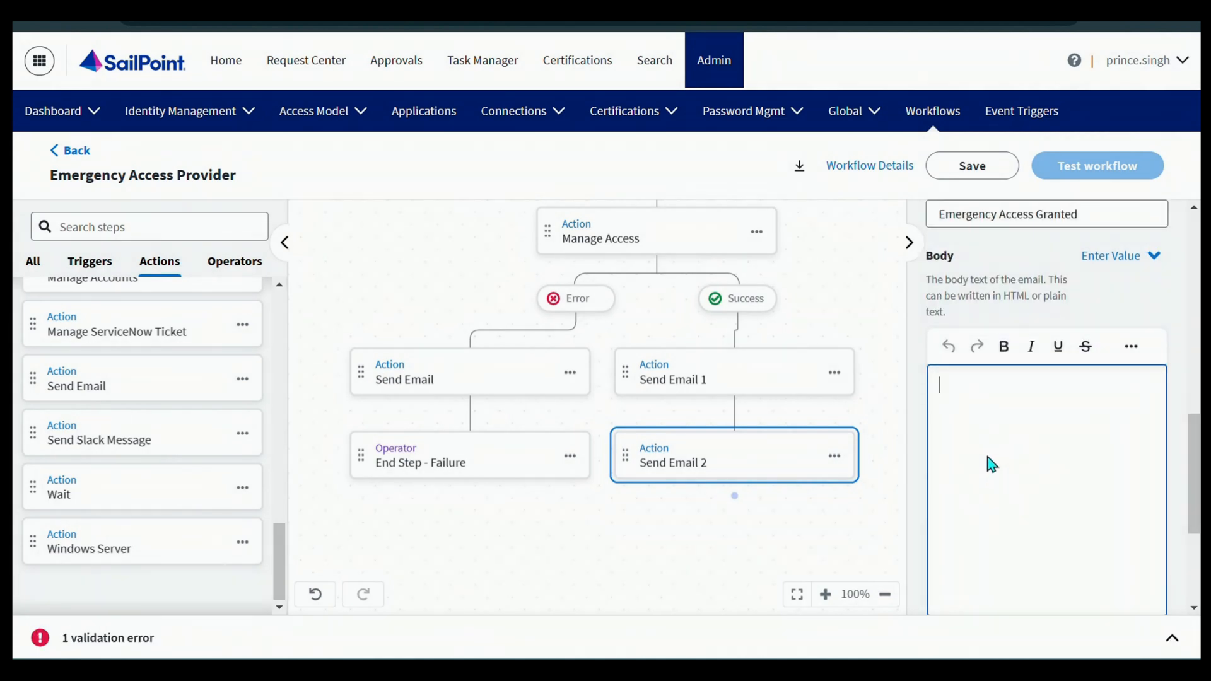
pyautogui.press('super+v')
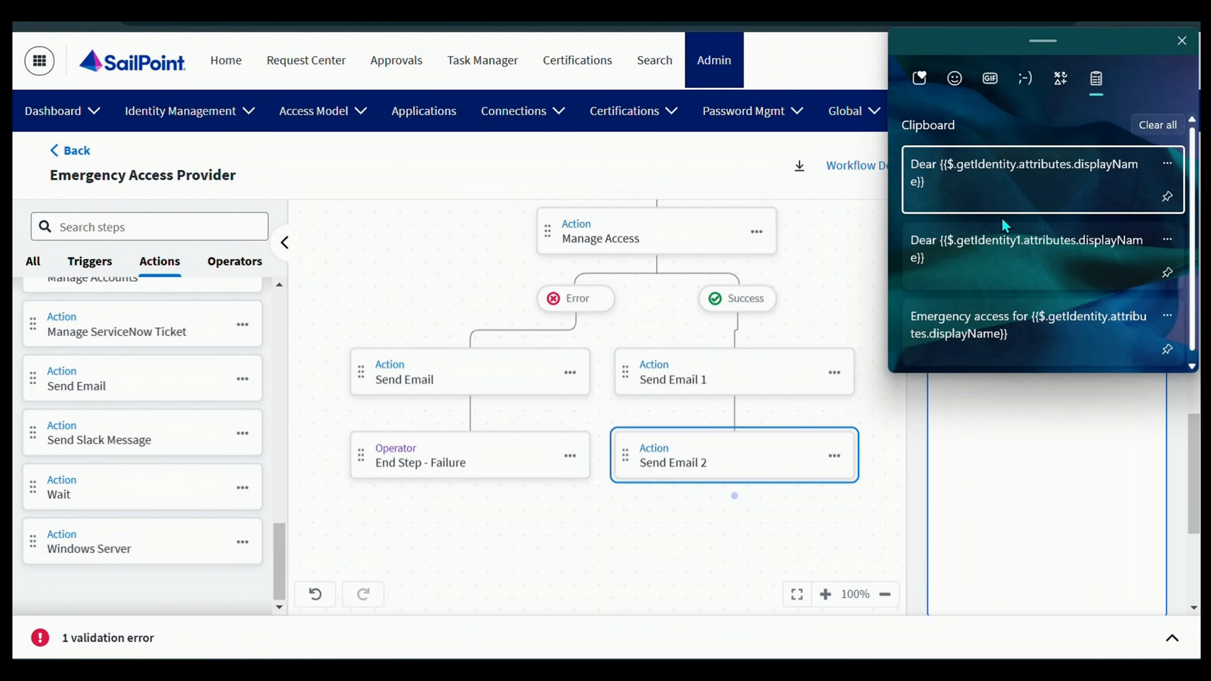
pyautogui.click(996, 160)
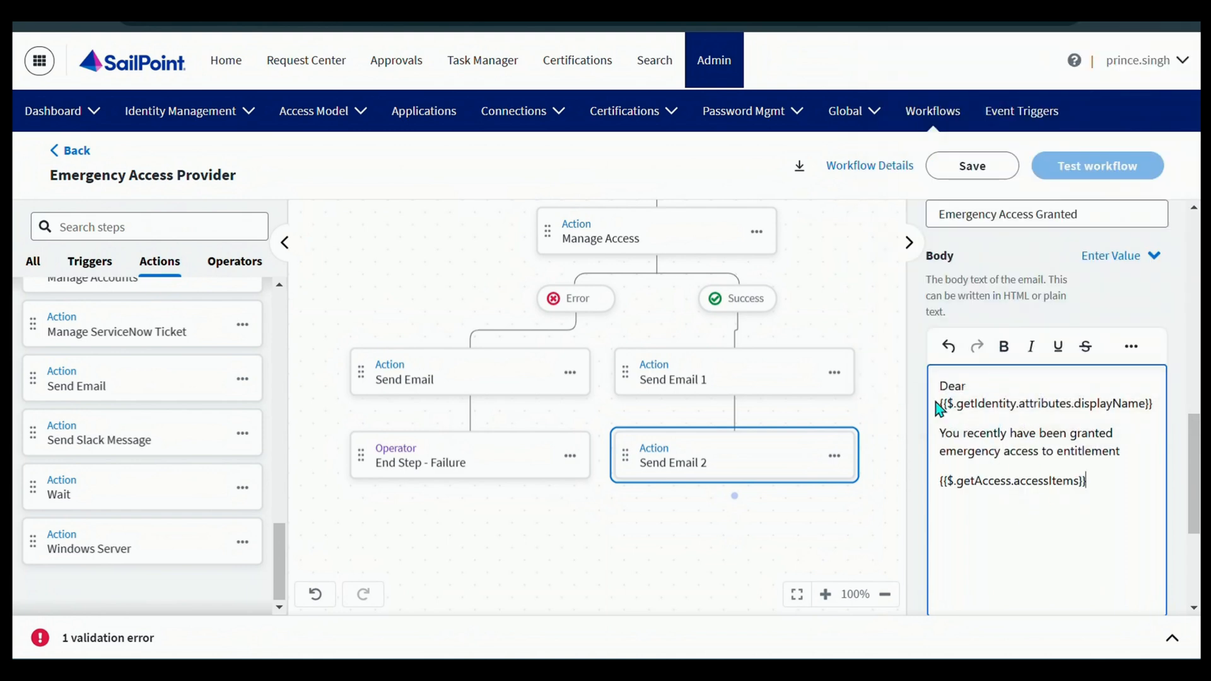
pyautogui.moveTo(942, 407); pyautogui.dragTo(1037, 407)
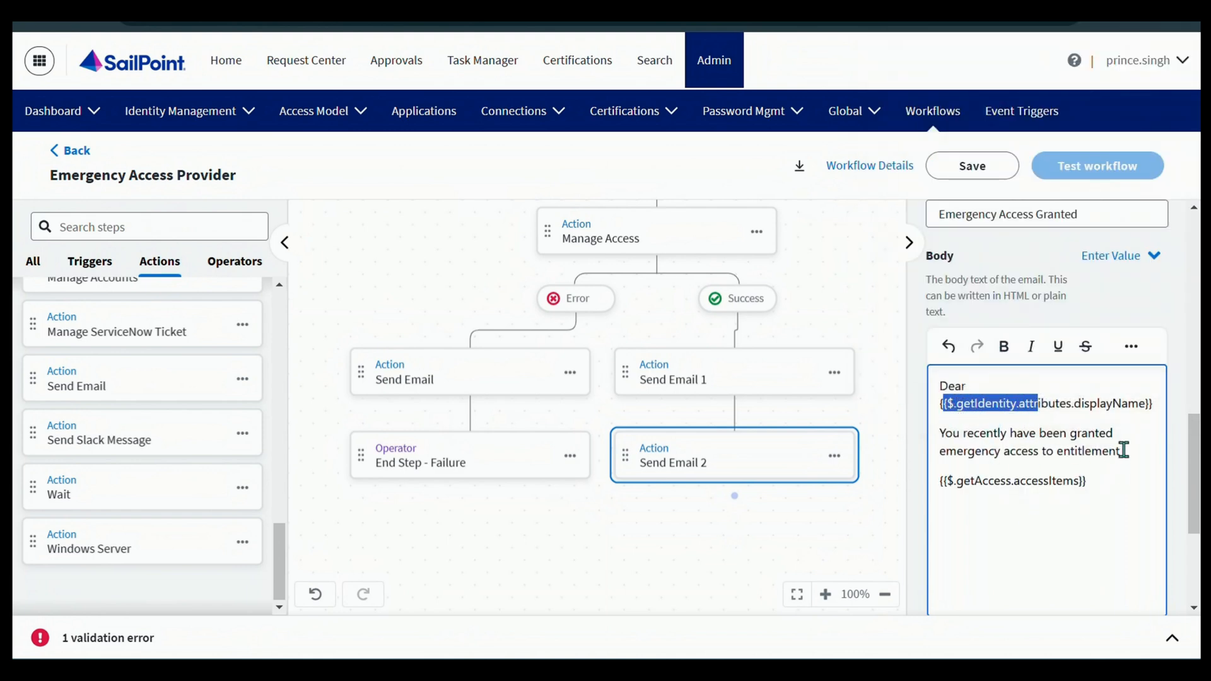
pyautogui.click(1127, 440)
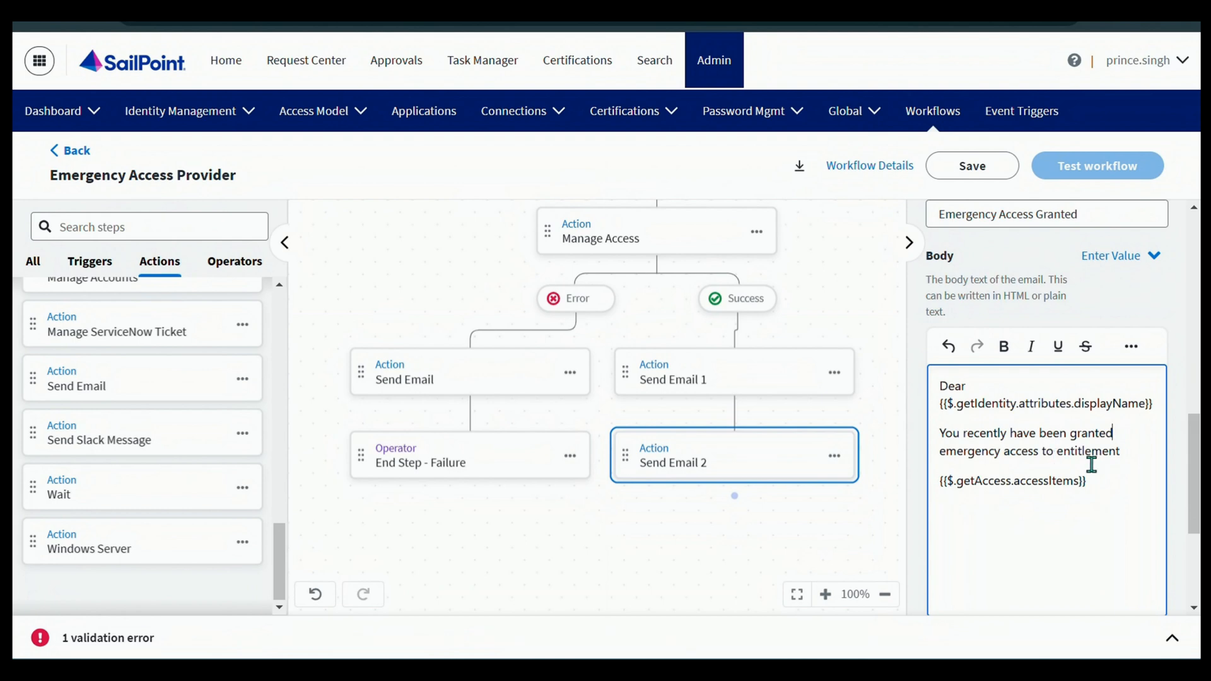
pyautogui.moveTo(1086, 481); pyautogui.dragTo(925, 489)
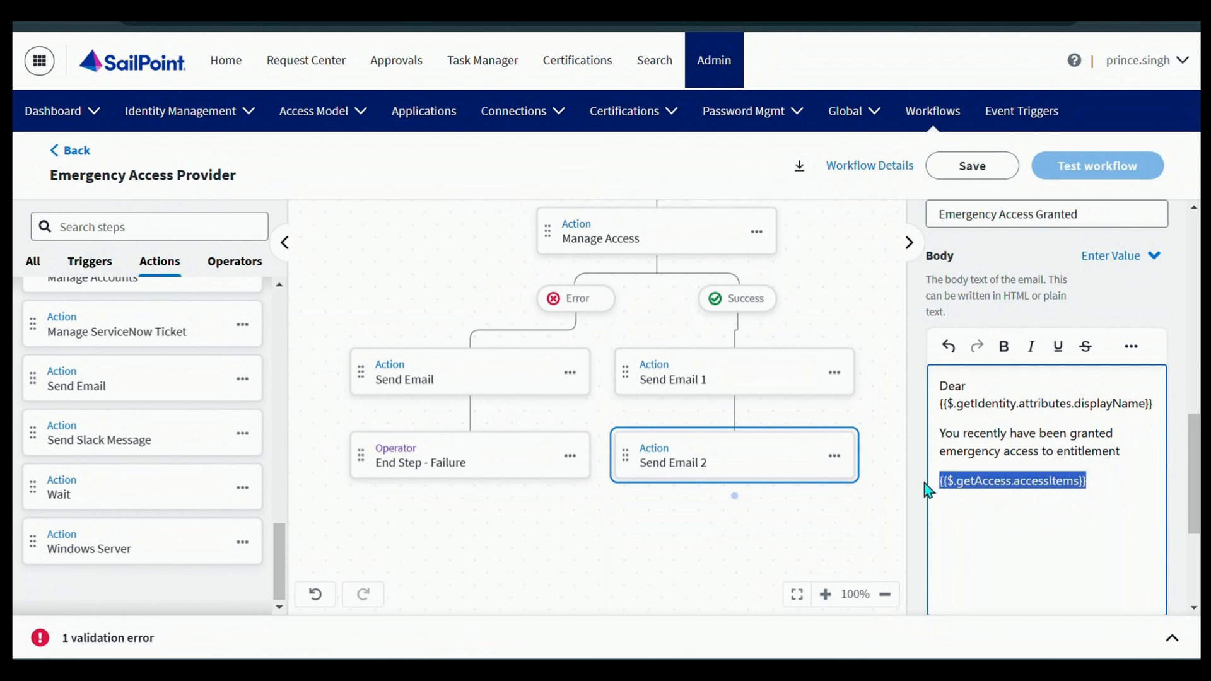
pyautogui.click(1002, 540)
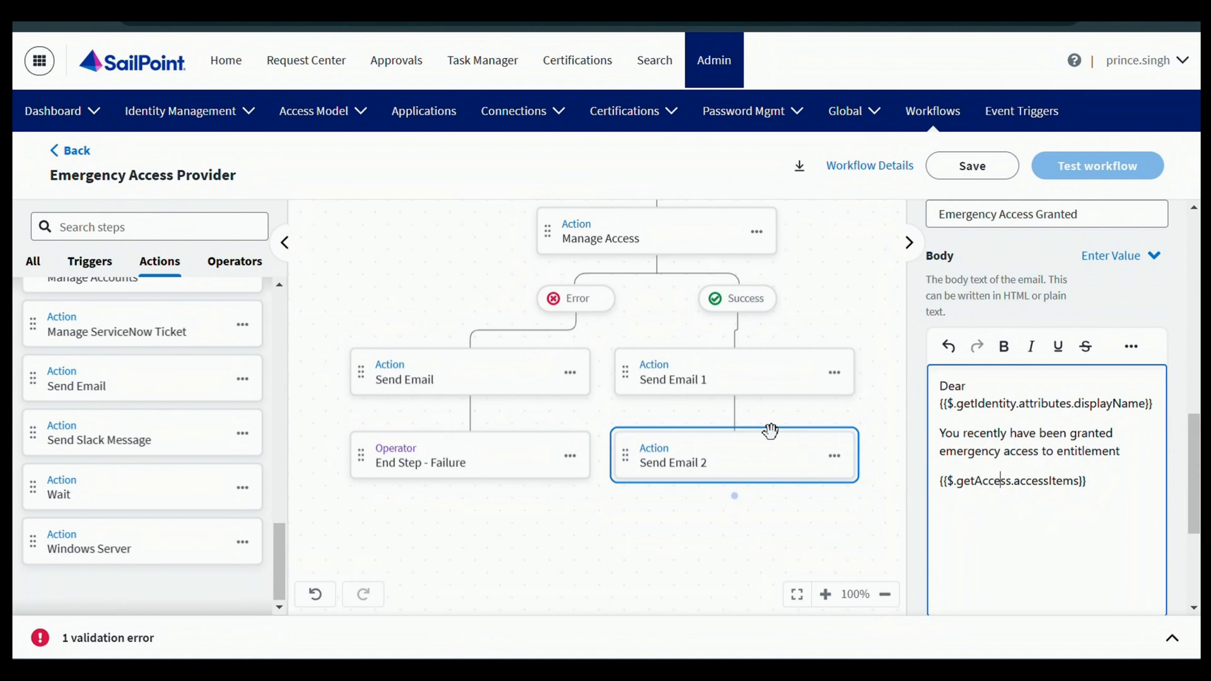
# - Add an End Step - Success operator below Send Email 2 and connect it to that email step
pyautogui.scroll(-2, 742, 413)
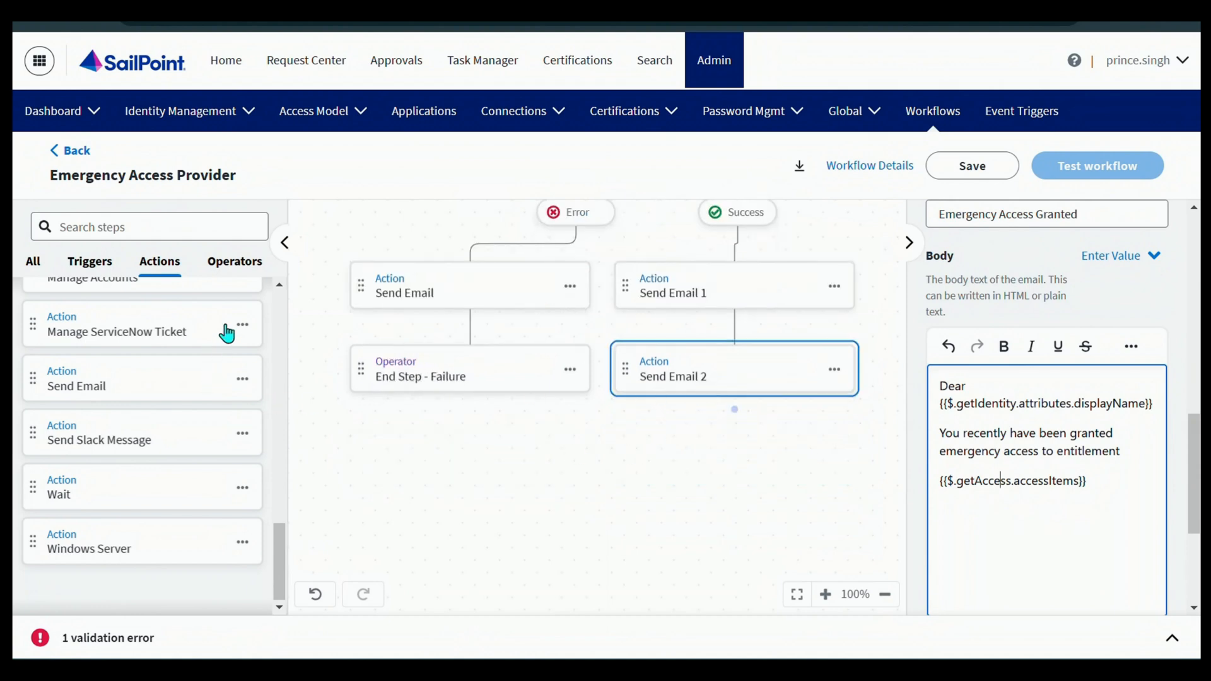
pyautogui.click(236, 262)
pyautogui.scroll(-3, 179, 425)
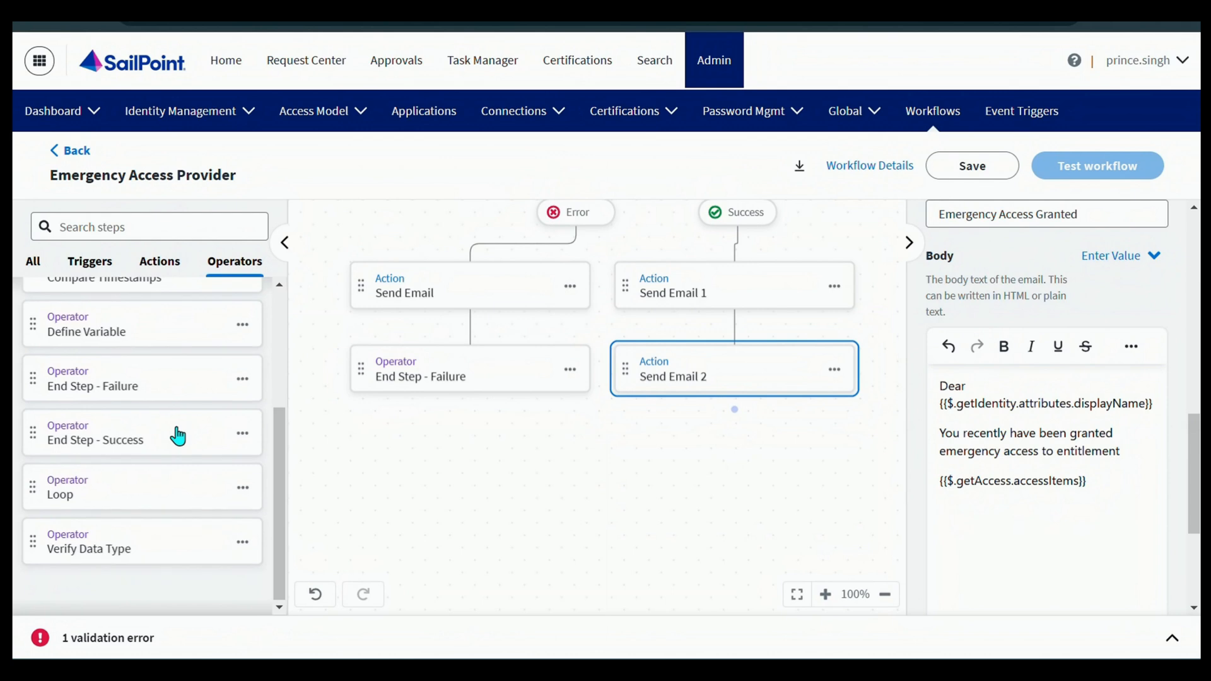
pyautogui.moveTo(114, 428); pyautogui.dragTo(618, 441)
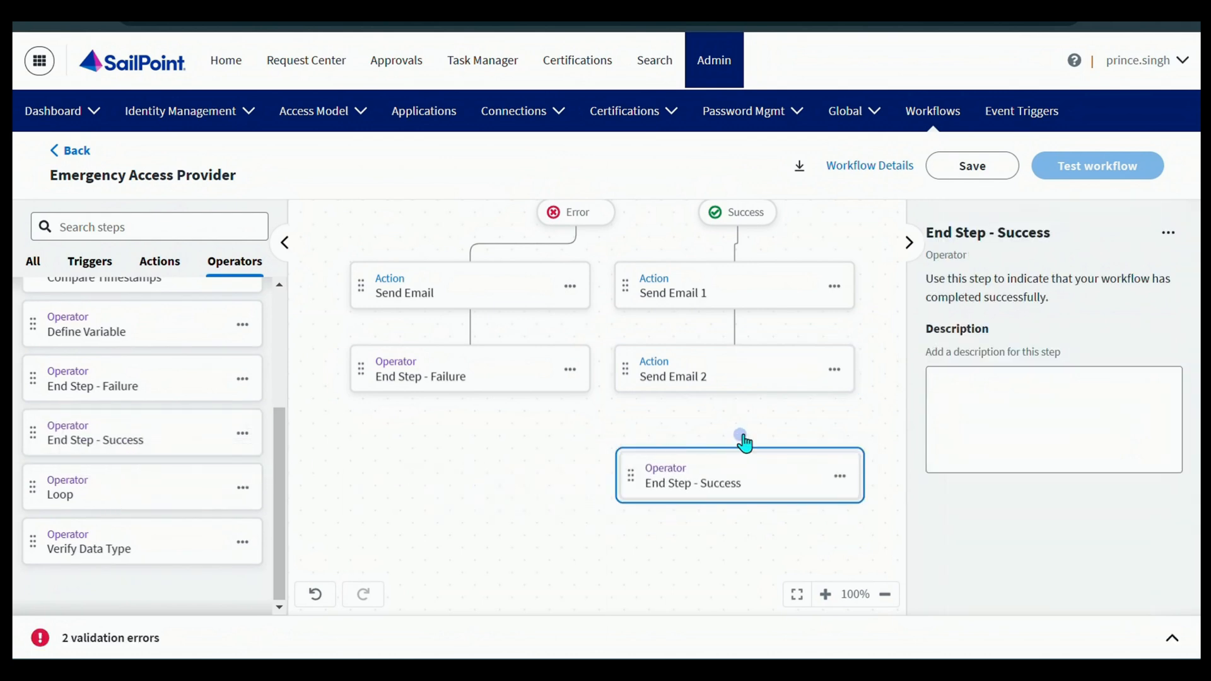
pyautogui.moveTo(741, 439); pyautogui.dragTo(735, 400)
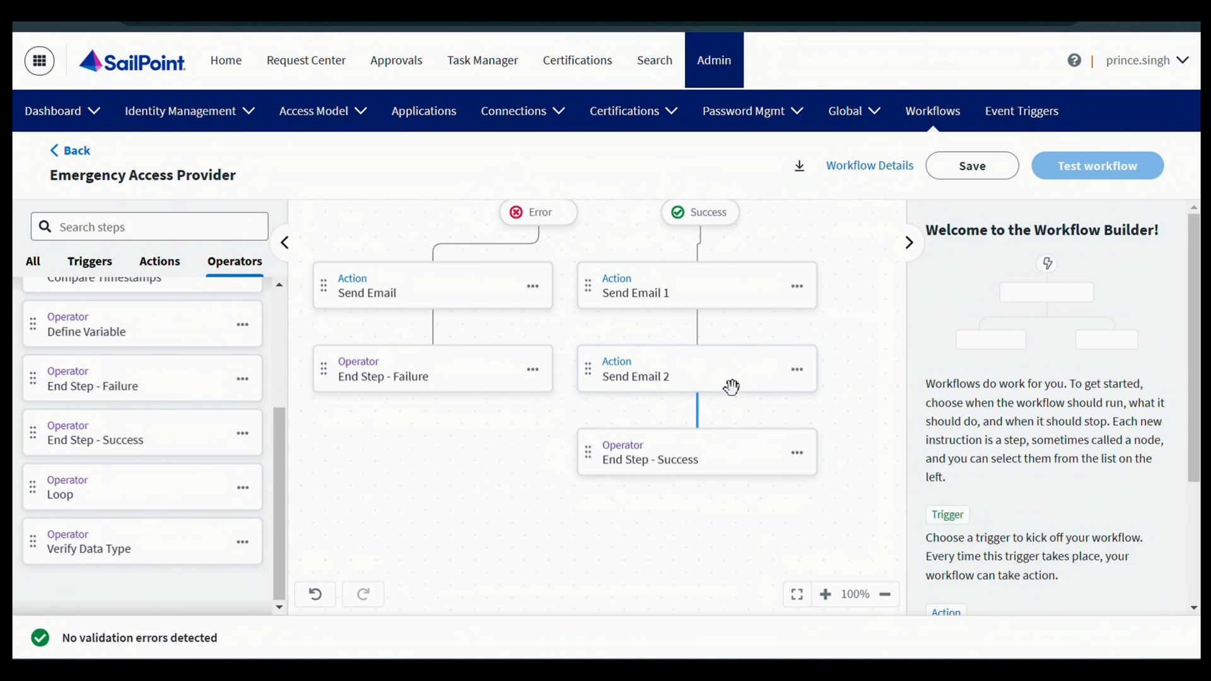
pyautogui.click(717, 445)
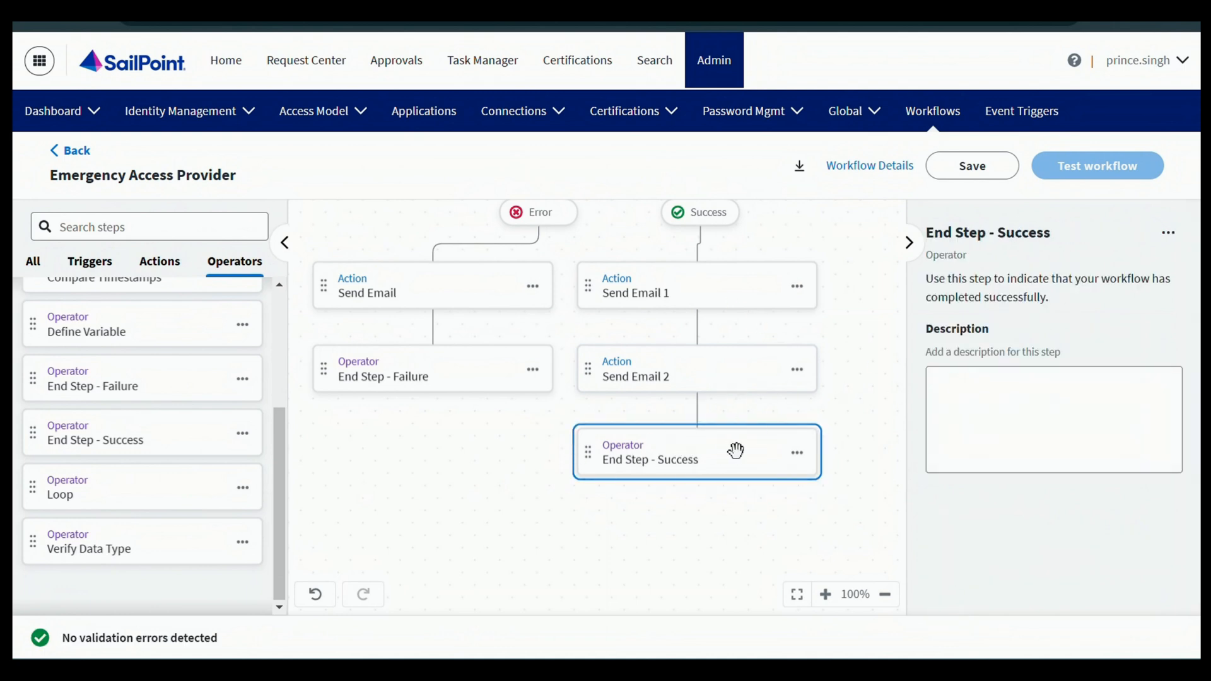
# - Save the completed Emergency Access Provider workflow and open its workflow test setup
pyautogui.scroll(8, 743, 407)
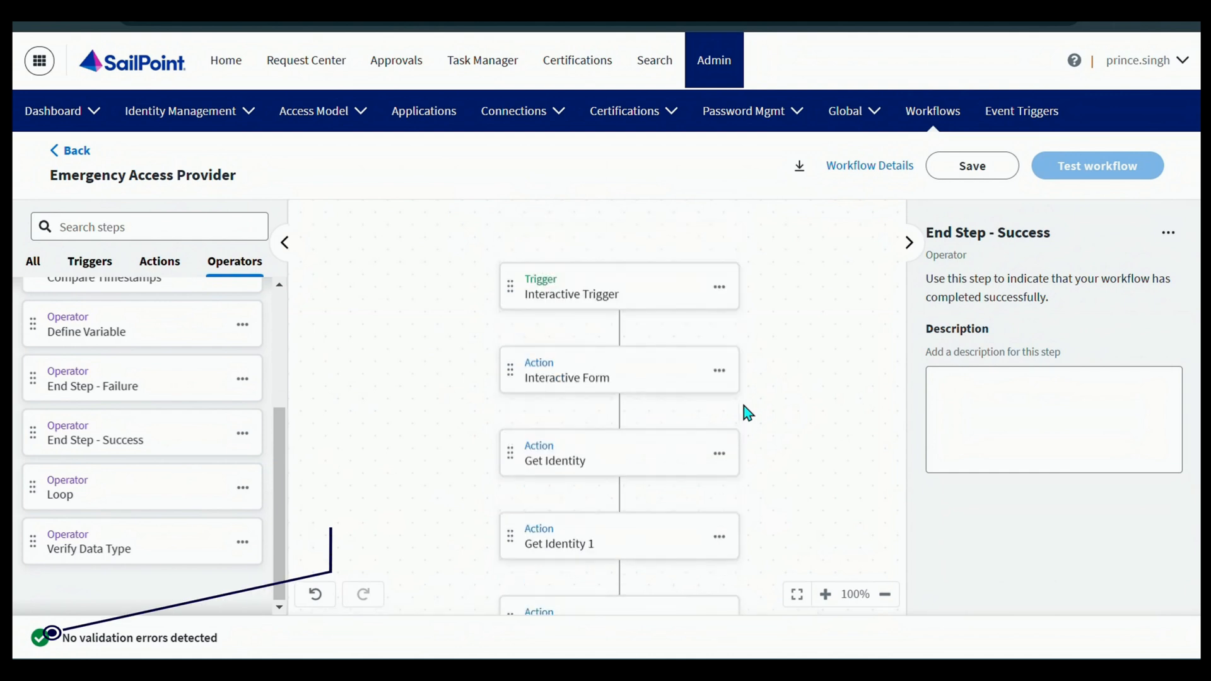
pyautogui.scroll(-10, 744, 409)
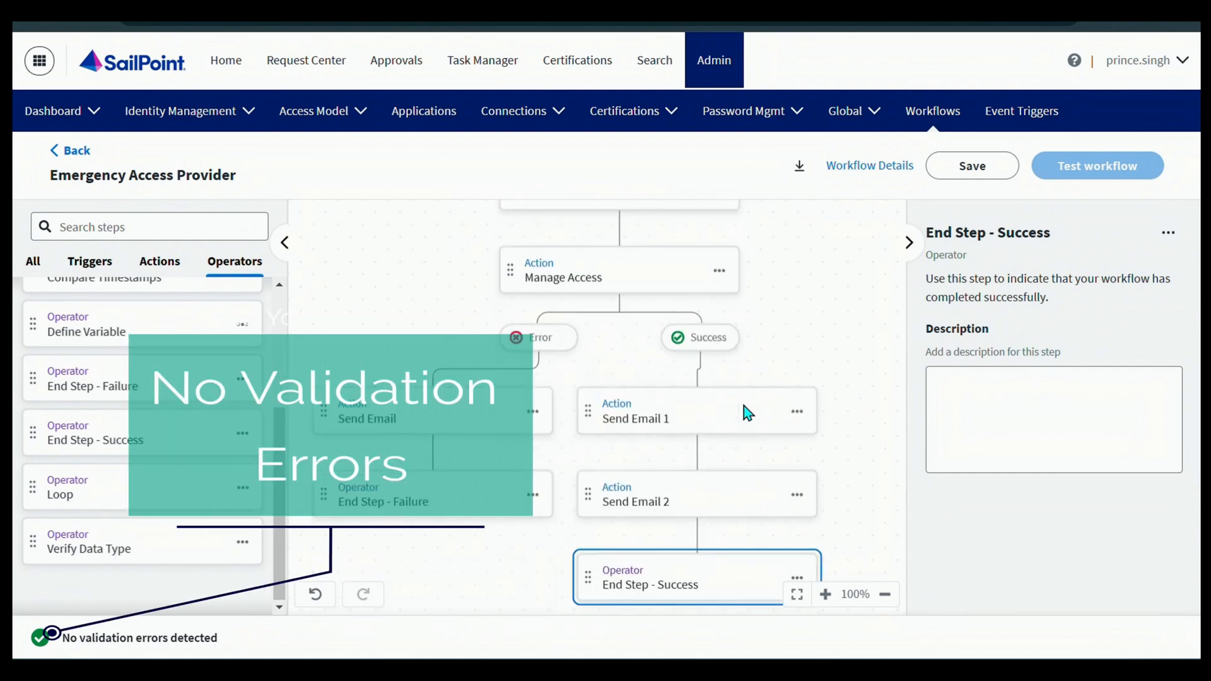
pyautogui.click(965, 169)
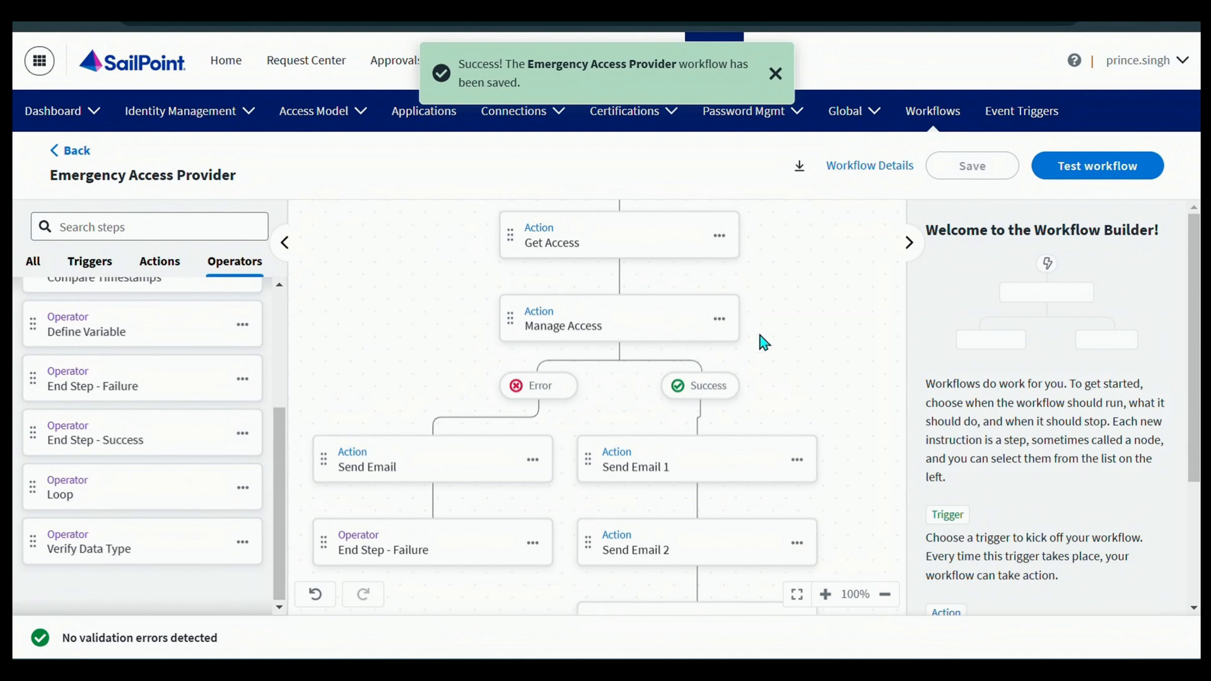
pyautogui.click(1079, 168)
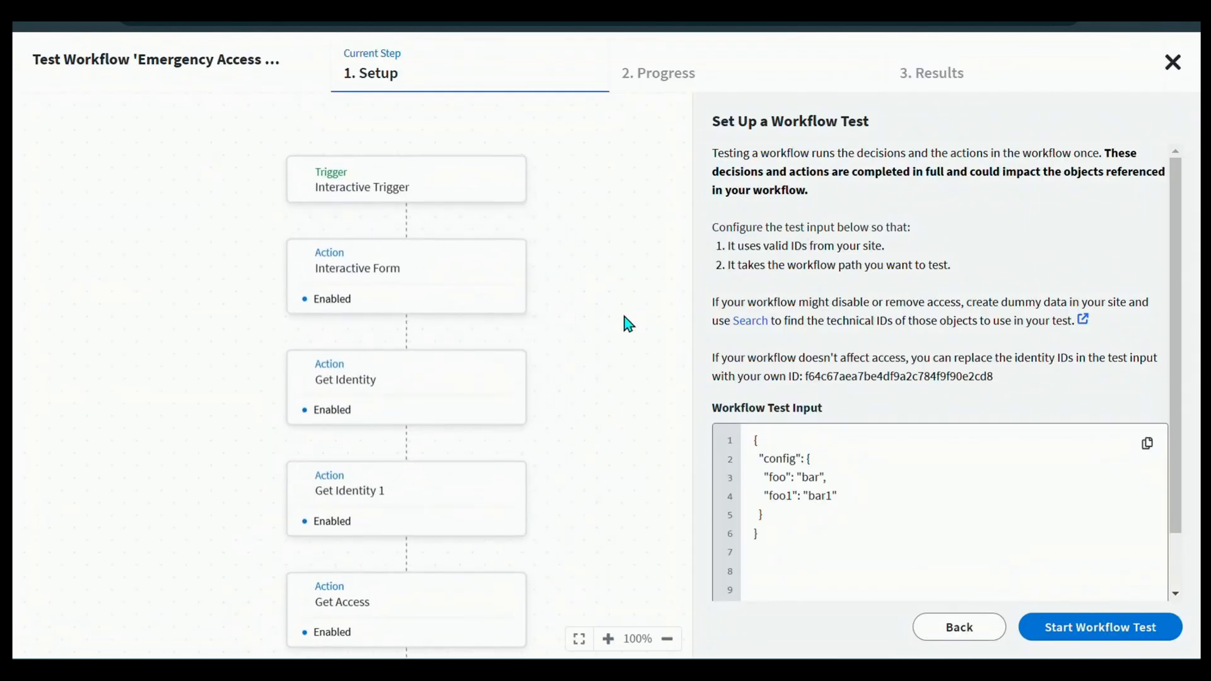
# - Examine the workflow path in the test setup from the Interactive Trigger through Manage Access to the error and success branches
pyautogui.scroll(-12, 541, 260)
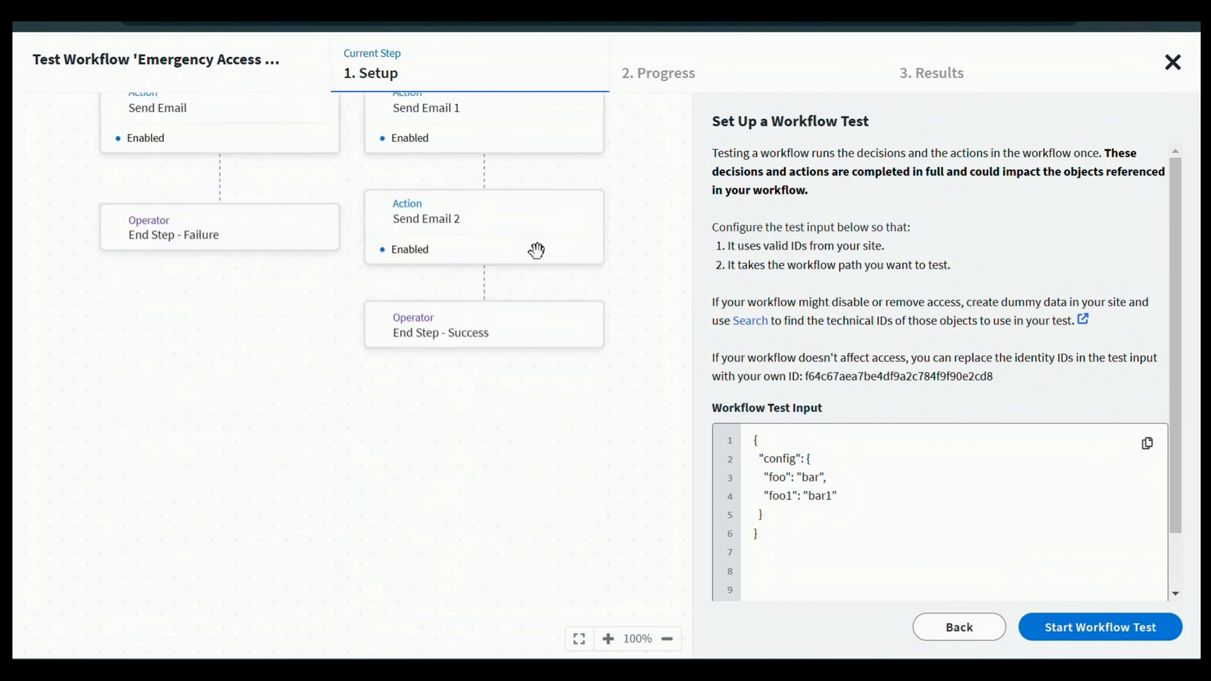
pyautogui.scroll(4, 537, 252)
pyautogui.scroll(8, 551, 292)
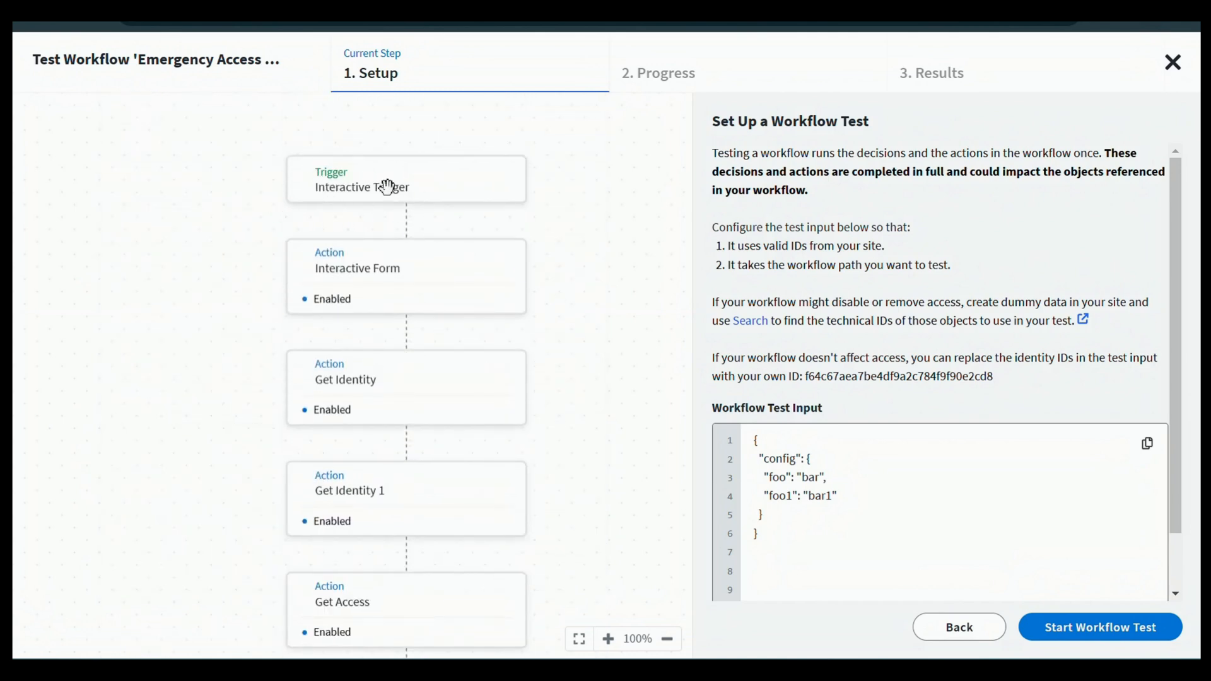
pyautogui.scroll(-2, 386, 186)
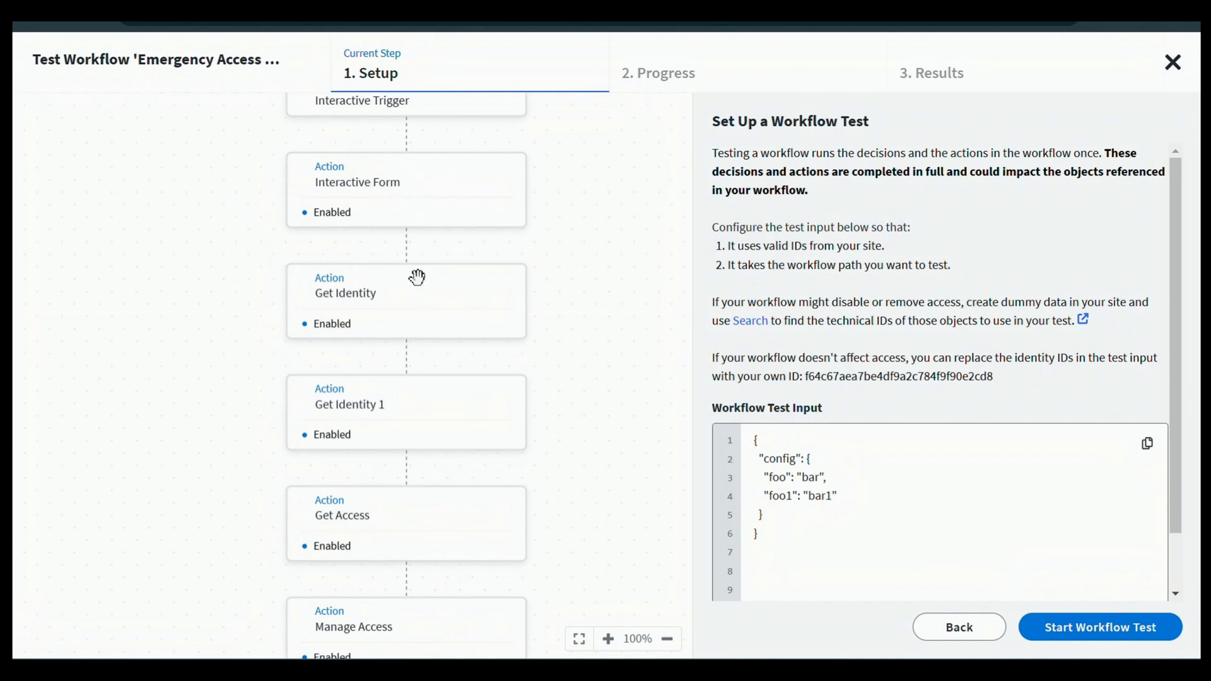
pyautogui.scroll(-2, 397, 272)
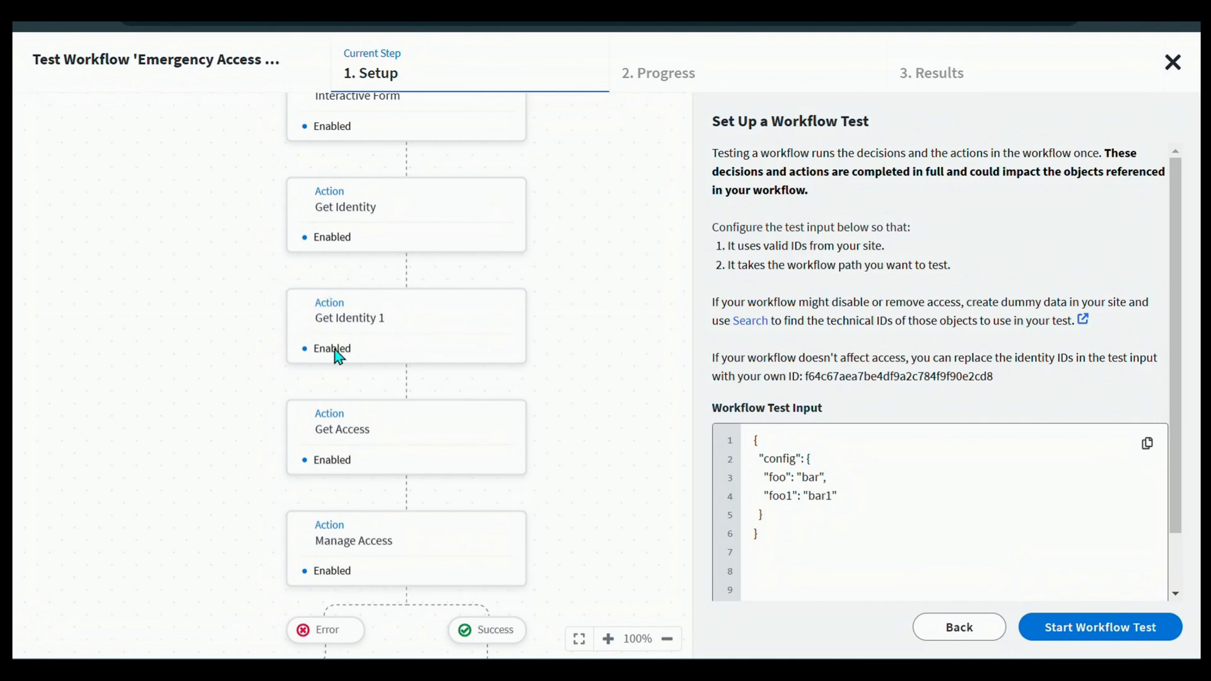
pyautogui.scroll(-2, 378, 325)
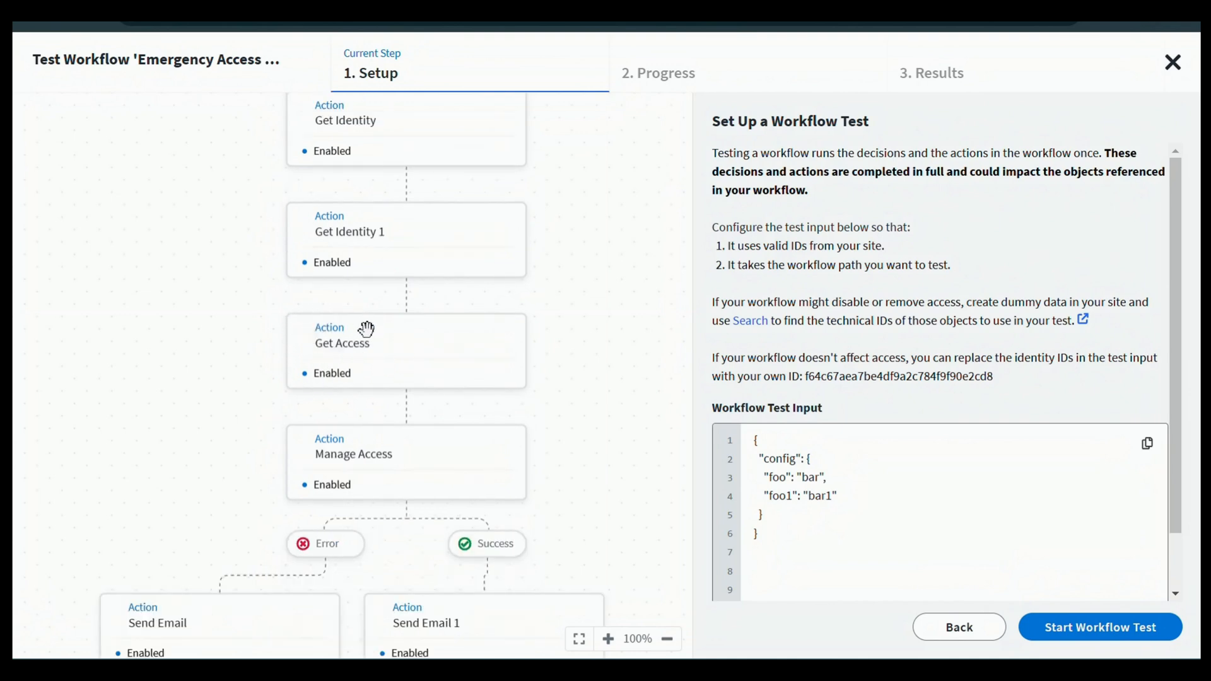
pyautogui.scroll(-2, 366, 328)
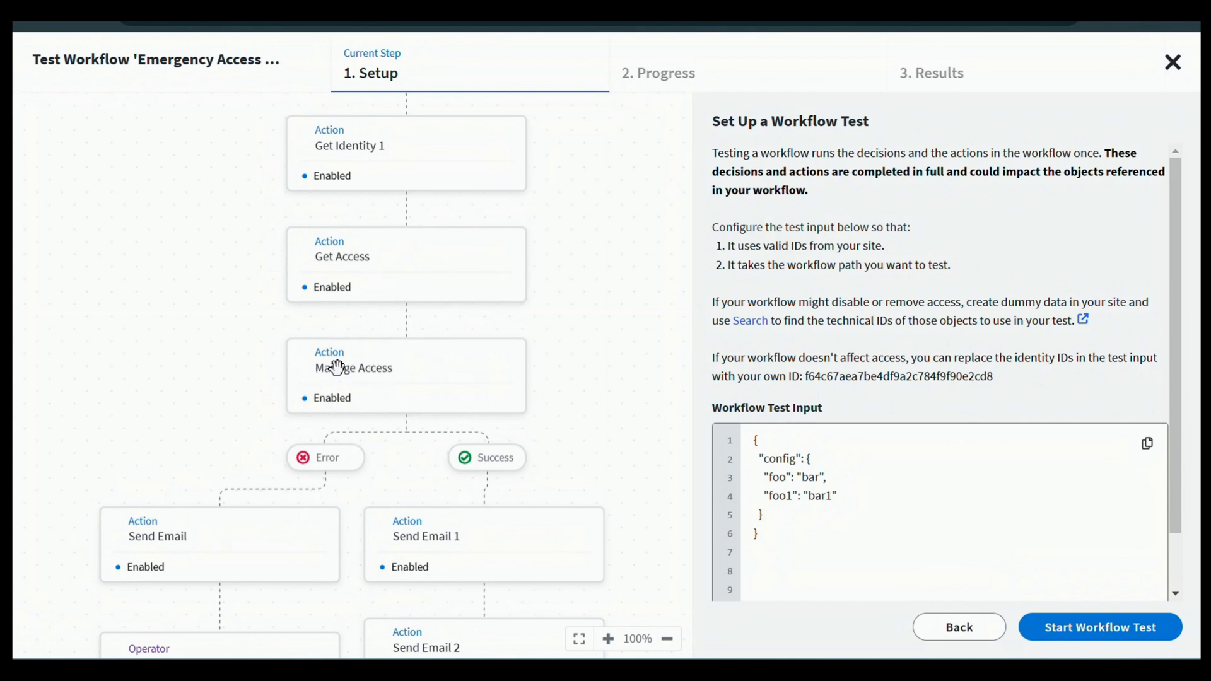
pyautogui.scroll(-2, 407, 379)
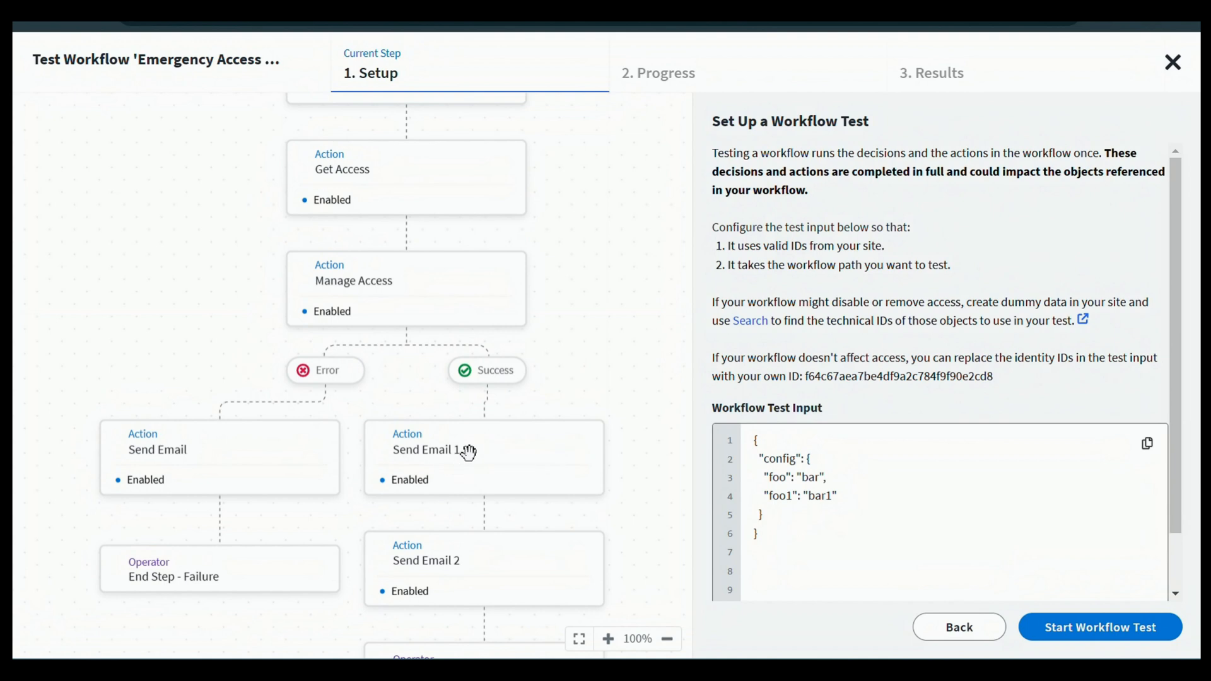
pyautogui.scroll(-1, 467, 453)
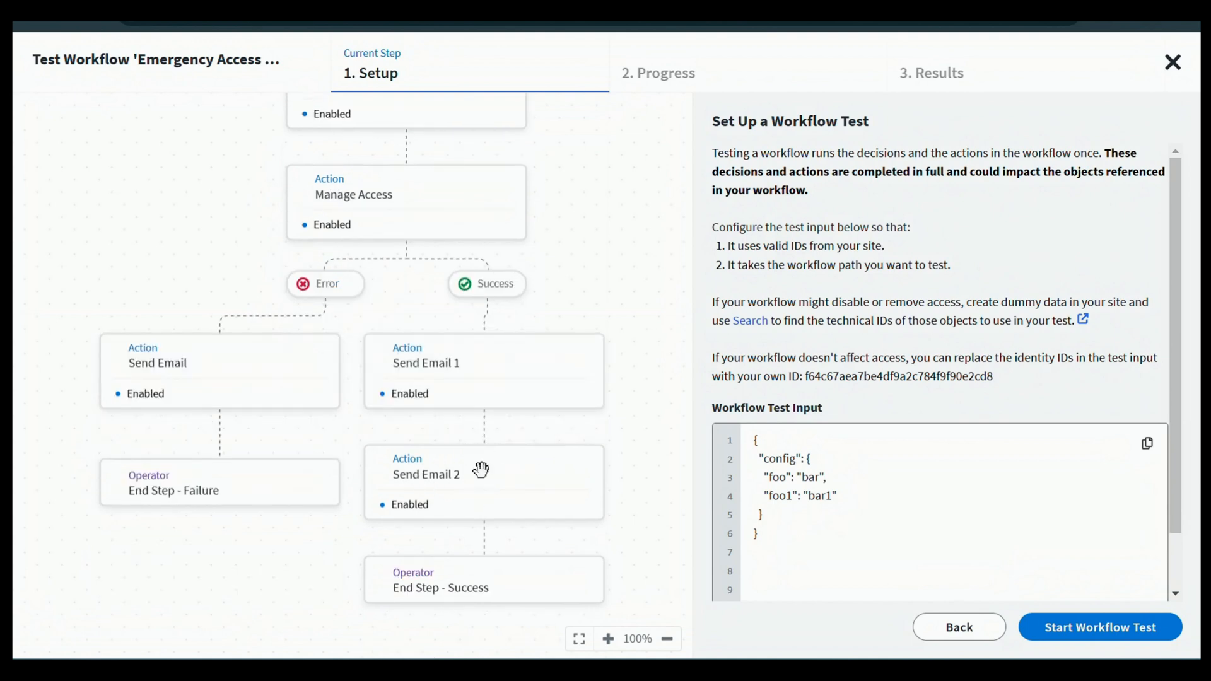
pyautogui.scroll(3, 555, 457)
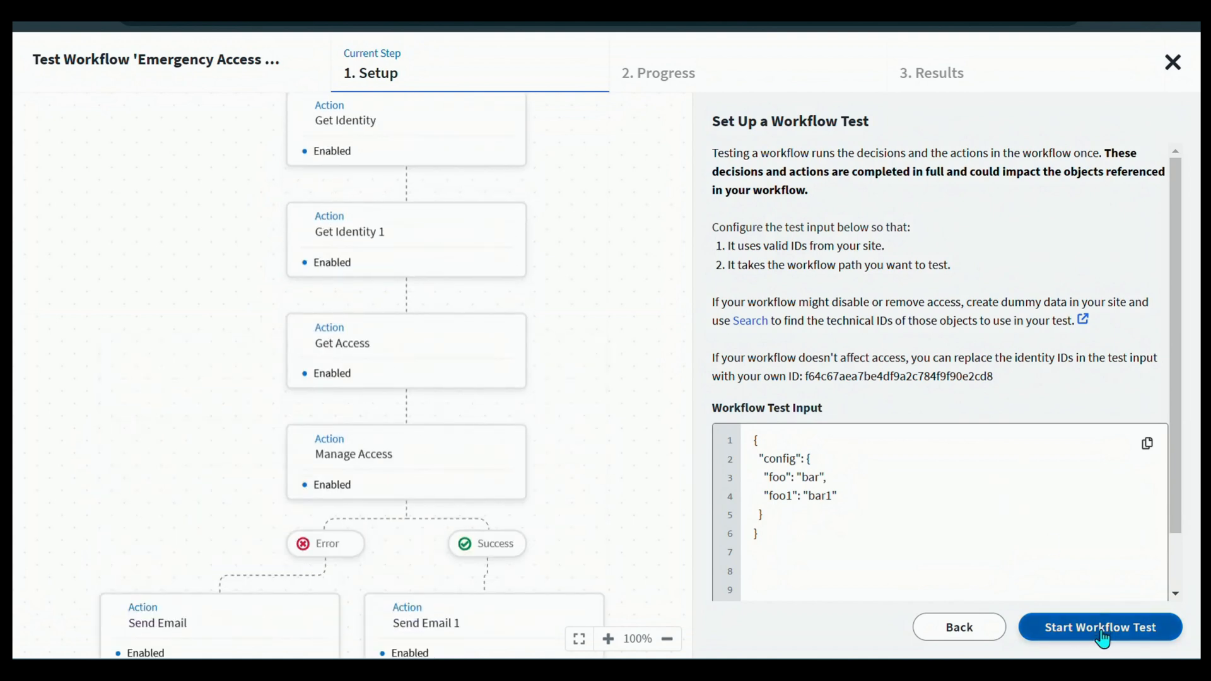
# - Start the workflow test, accept the live run, and open the interactive process for form submission
pyautogui.click(1130, 638)
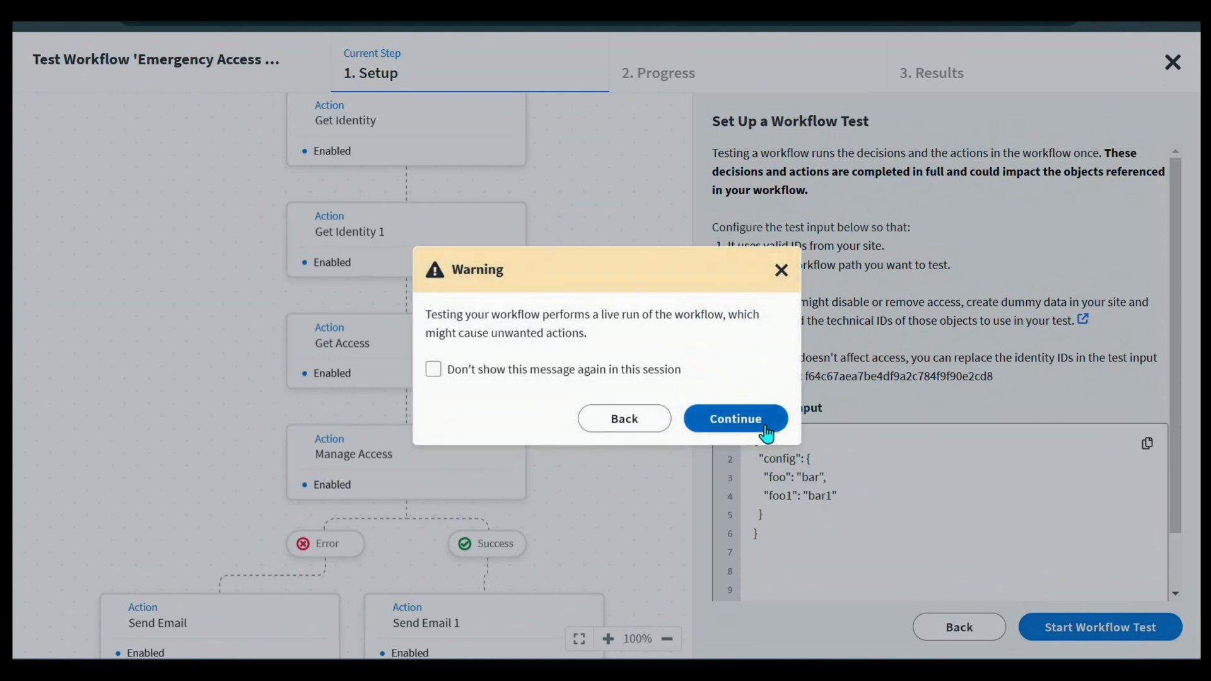
pyautogui.click(741, 433)
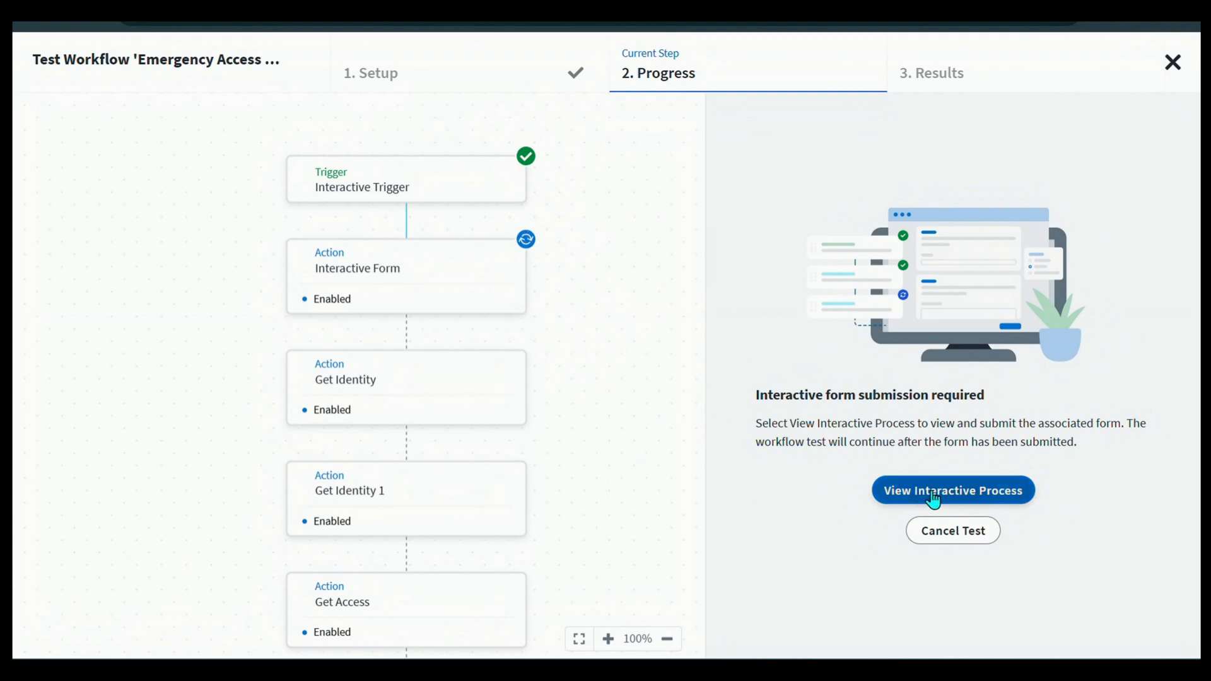
pyautogui.click(1001, 497)
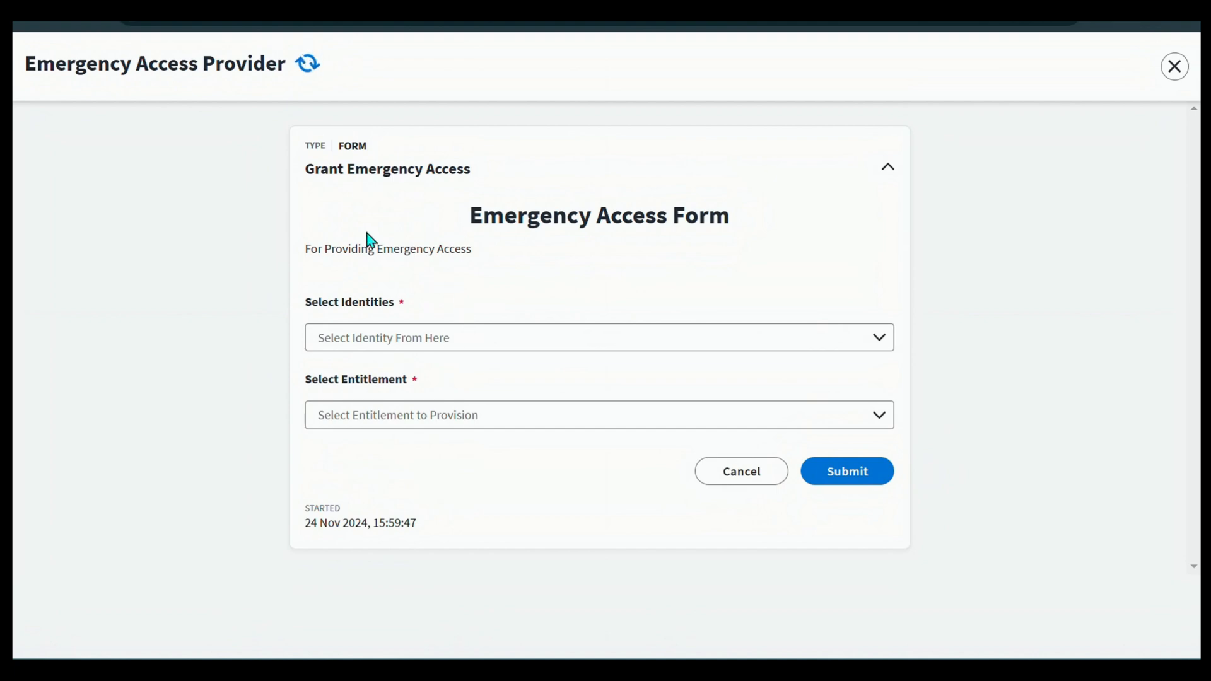
# - Submit the Emergency Access Form with the test user's identity and the Benefits entitlement in the nexuscorp Employement group
pyautogui.click(491, 332)
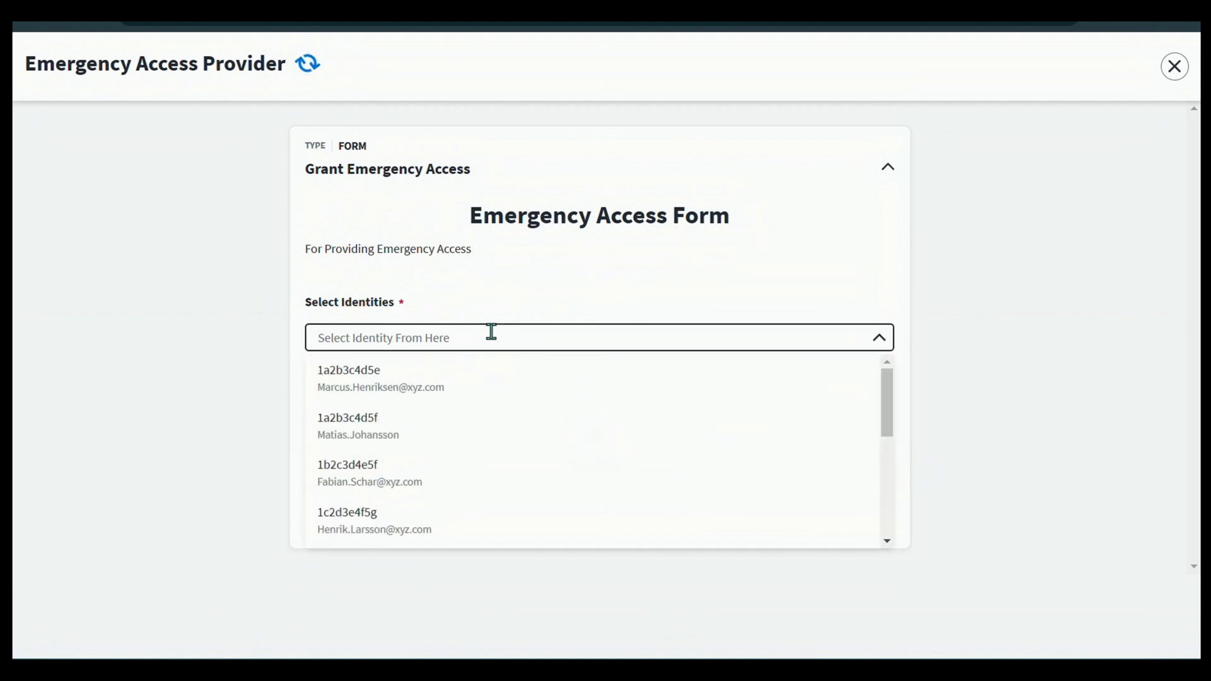
pyautogui.write('sam')
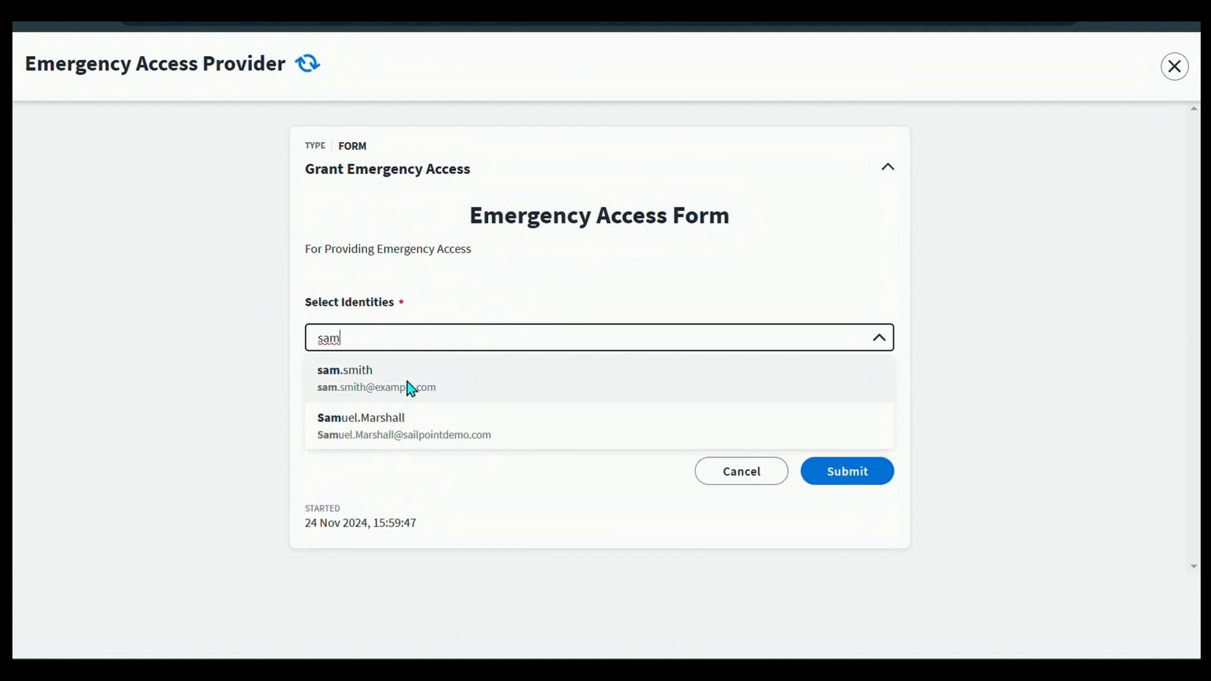
pyautogui.click(410, 387)
pyautogui.click(465, 415)
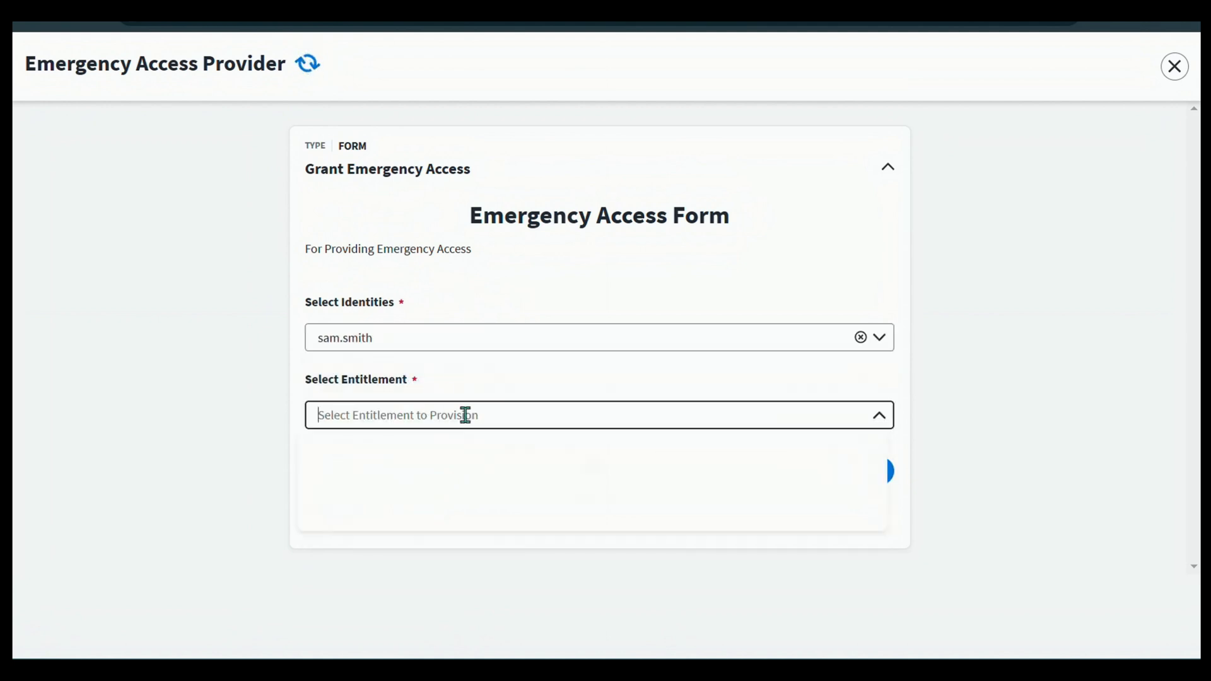
pyautogui.write('benef')
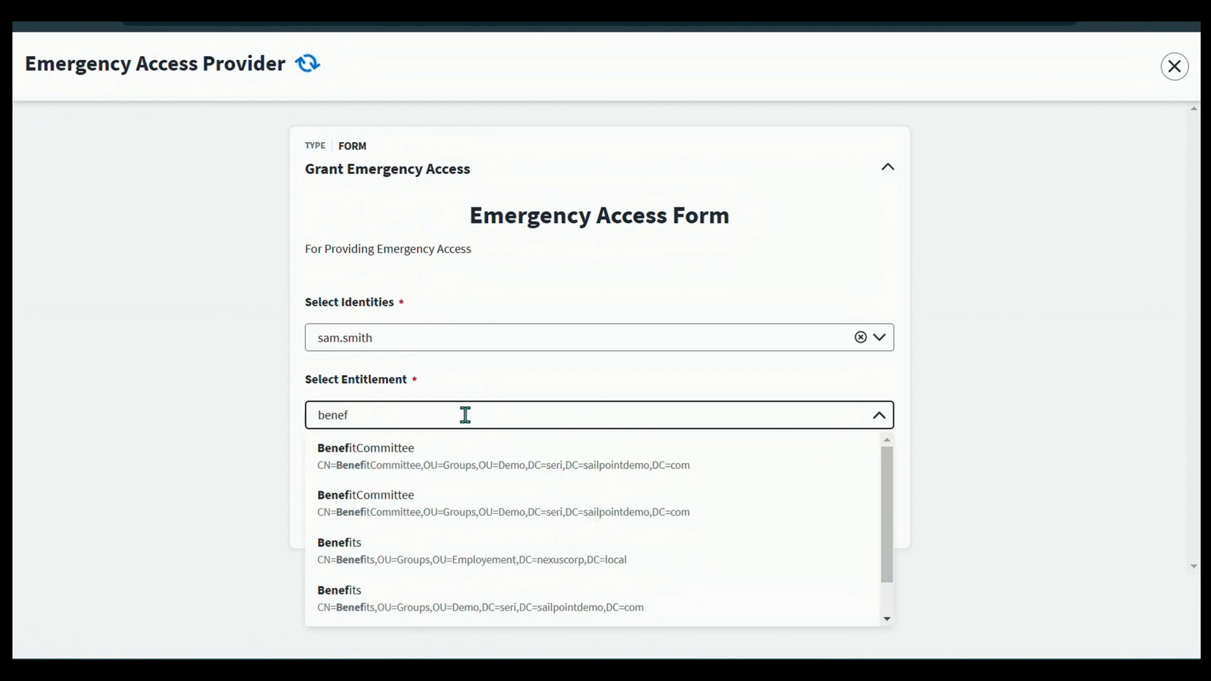
pyautogui.click(405, 559)
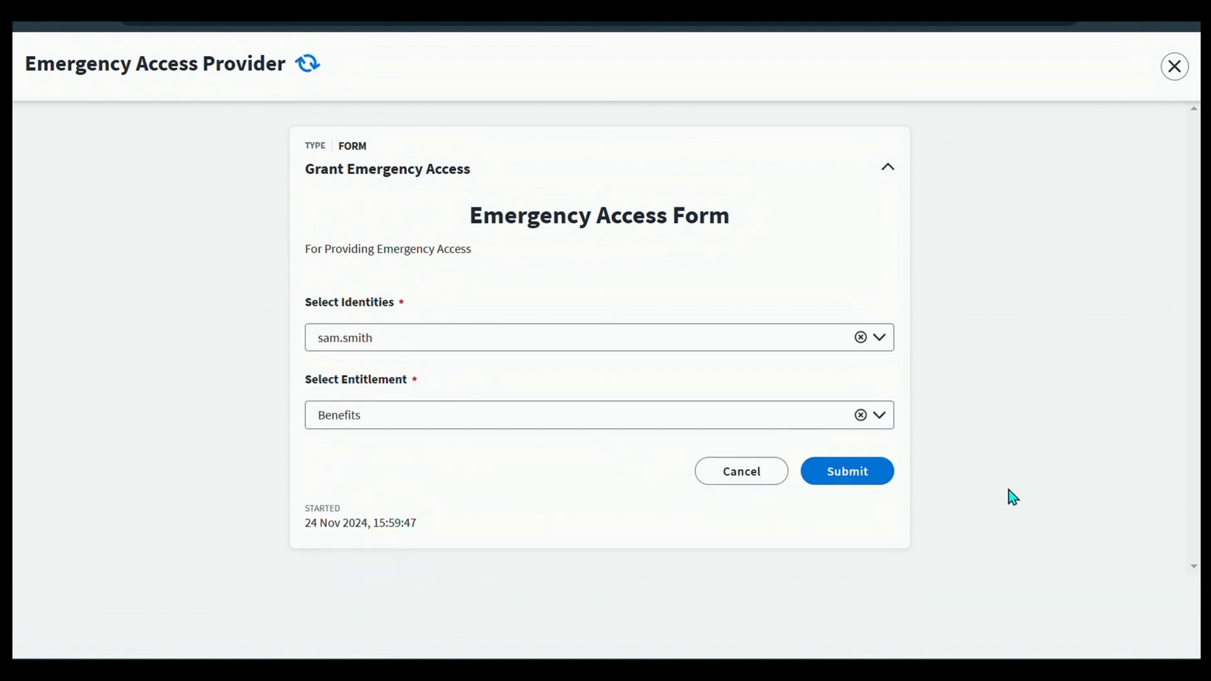
pyautogui.click(853, 474)
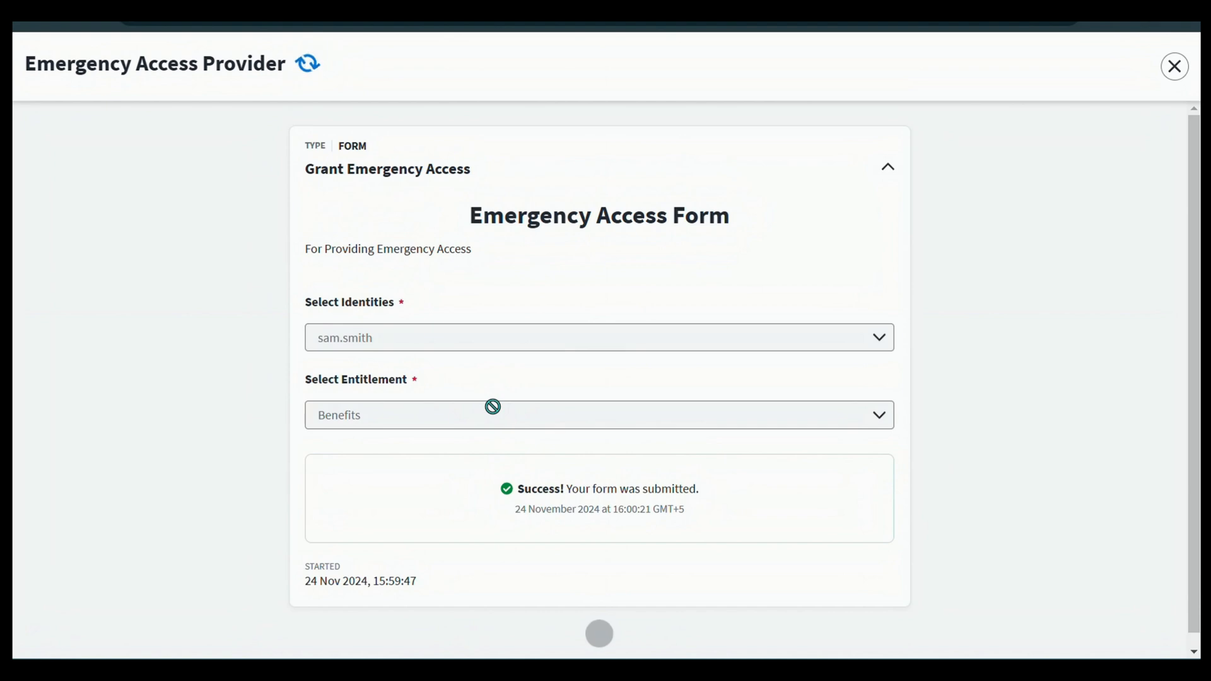
pyautogui.scroll(-1, 492, 406)
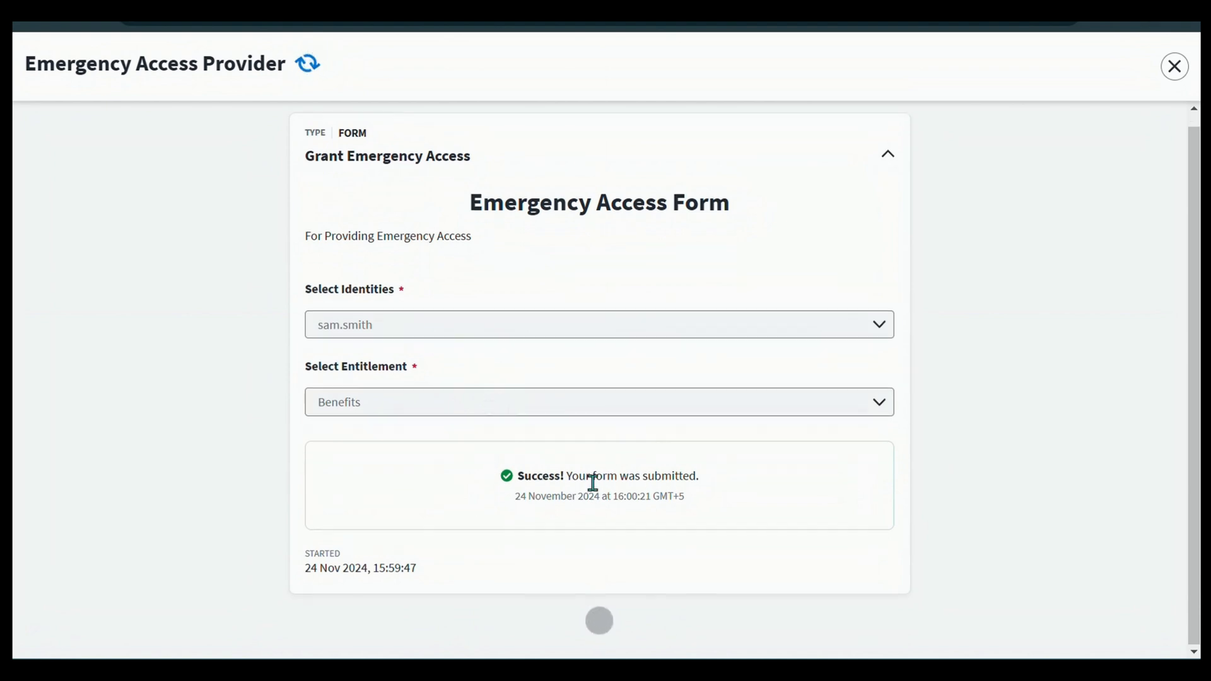
pyautogui.moveTo(593, 483); pyautogui.dragTo(732, 481)
pyautogui.click(763, 494)
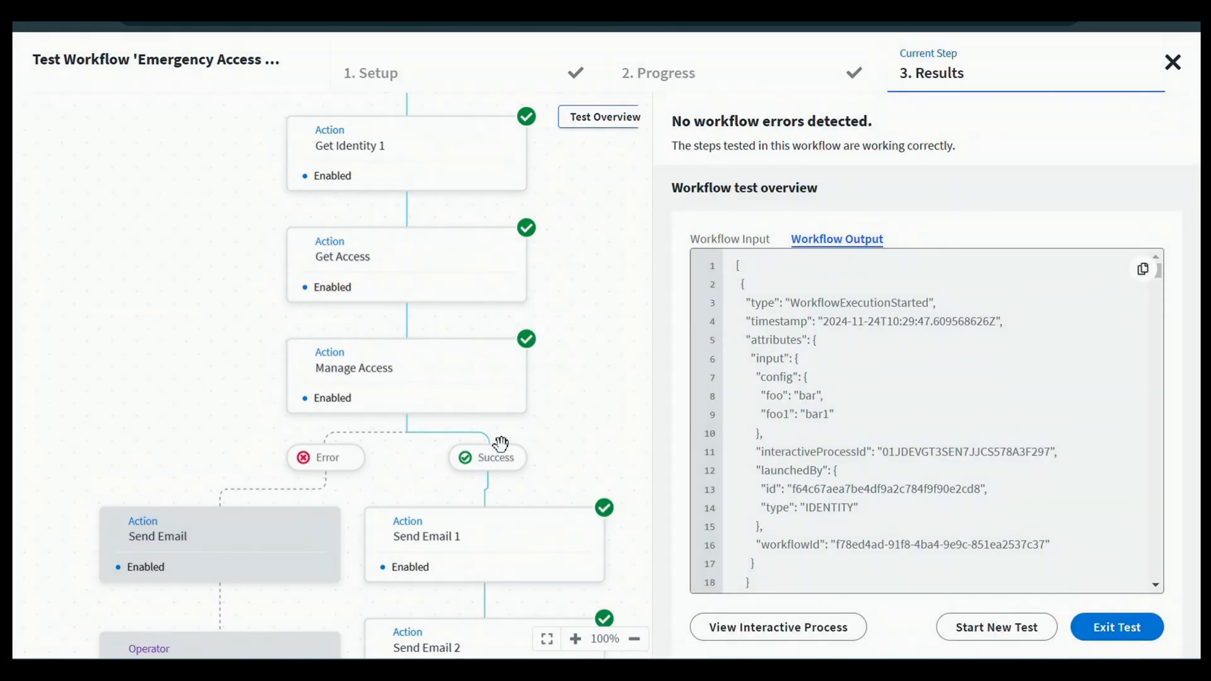
# - Check the test results of each workflow step down to the End Step - Success operator
pyautogui.scroll(-2, 500, 444)
pyautogui.scroll(6, 510, 342)
pyautogui.scroll(-8, 509, 342)
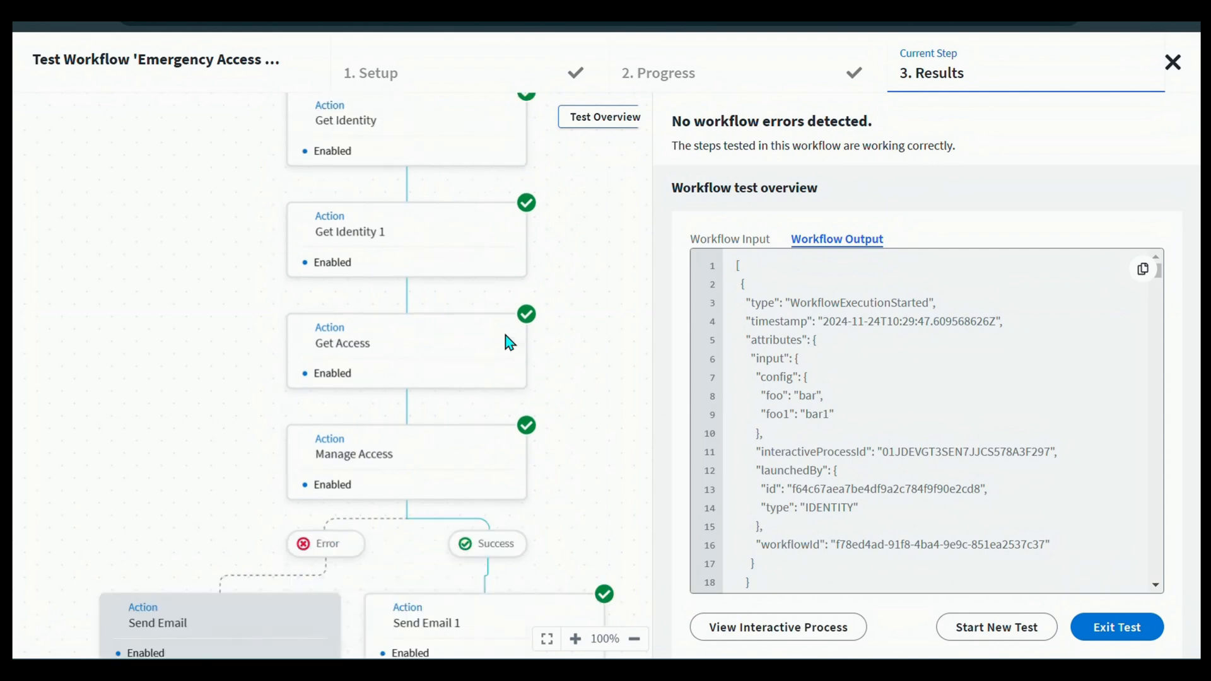
pyautogui.scroll(-2, 510, 343)
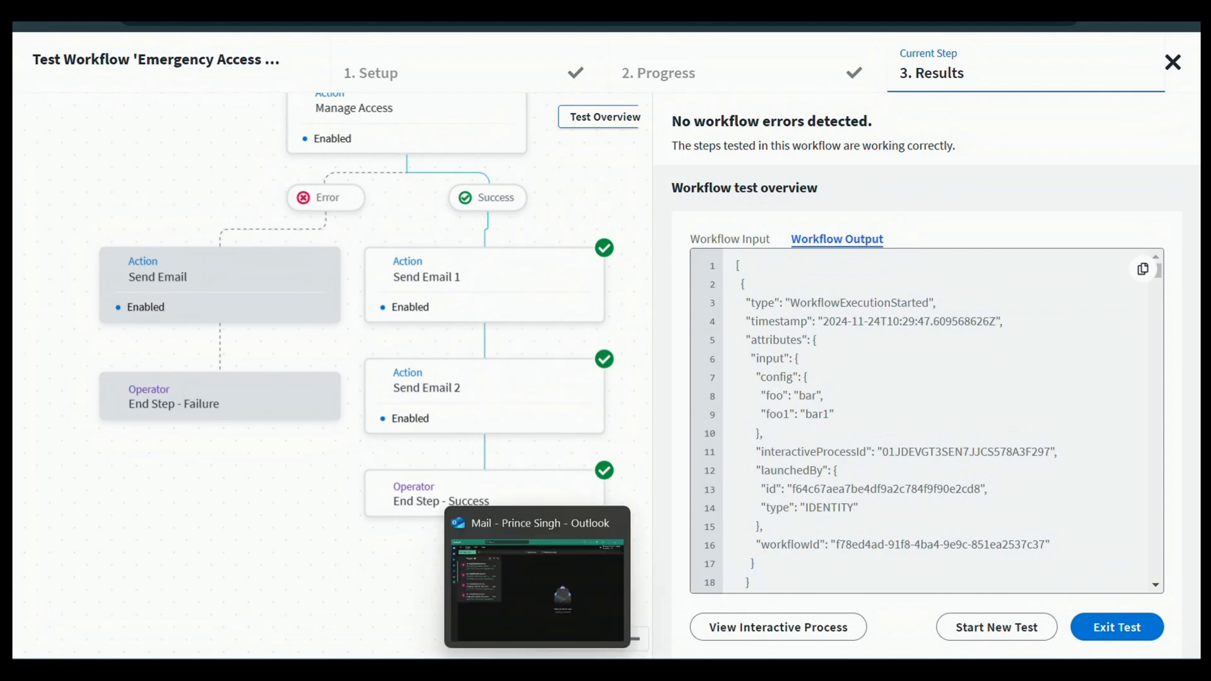
# - Switch to Outlook and check the recipients and contents of the Emergency Access Granted email and the manager's notification email
pyautogui.click(537, 671)
pyautogui.click(138, 218)
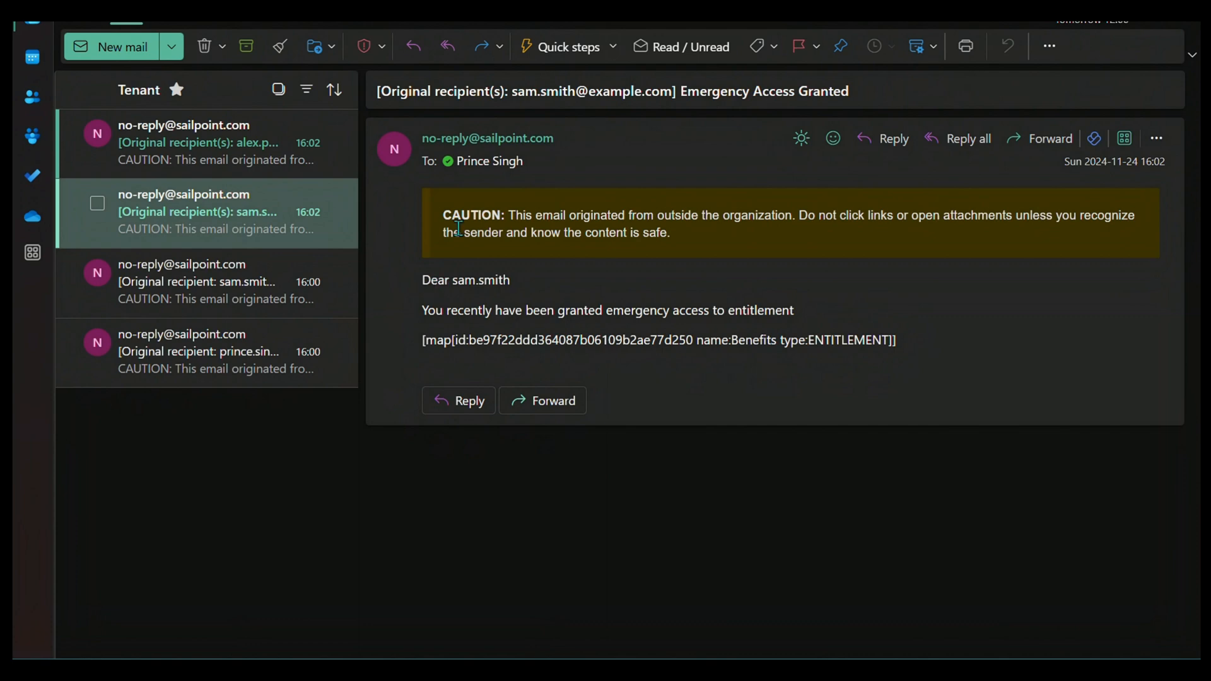
pyautogui.moveTo(533, 97); pyautogui.dragTo(631, 98)
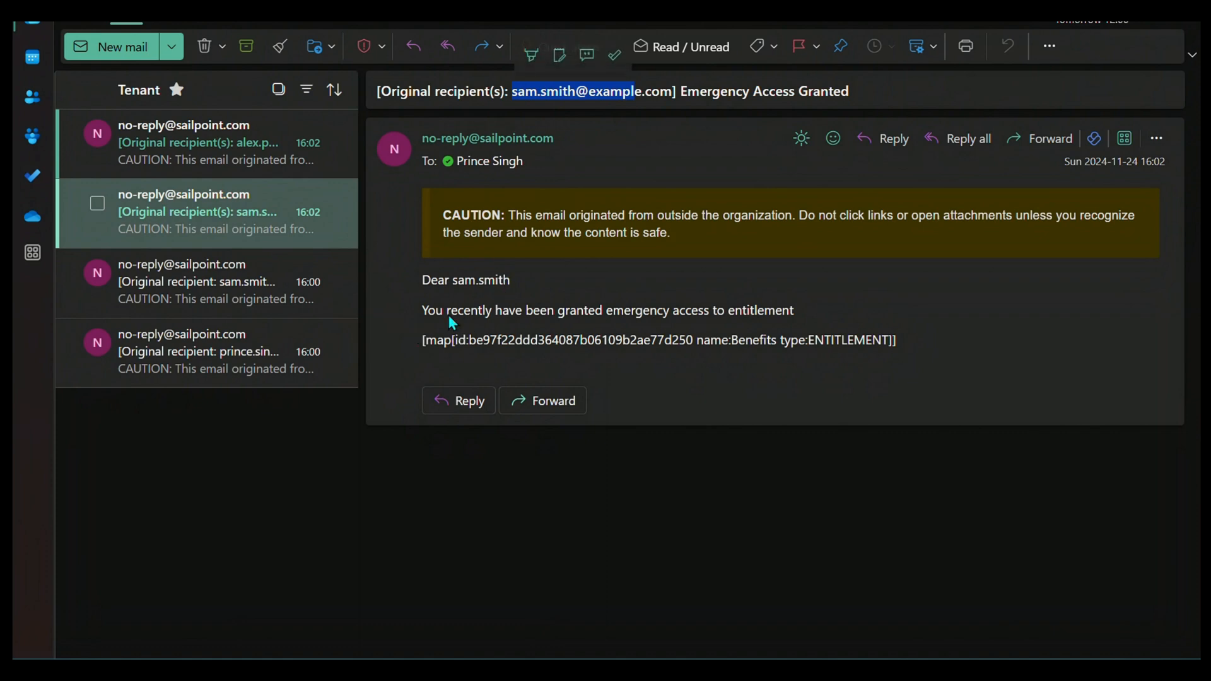
pyautogui.moveTo(644, 341); pyautogui.dragTo(782, 343)
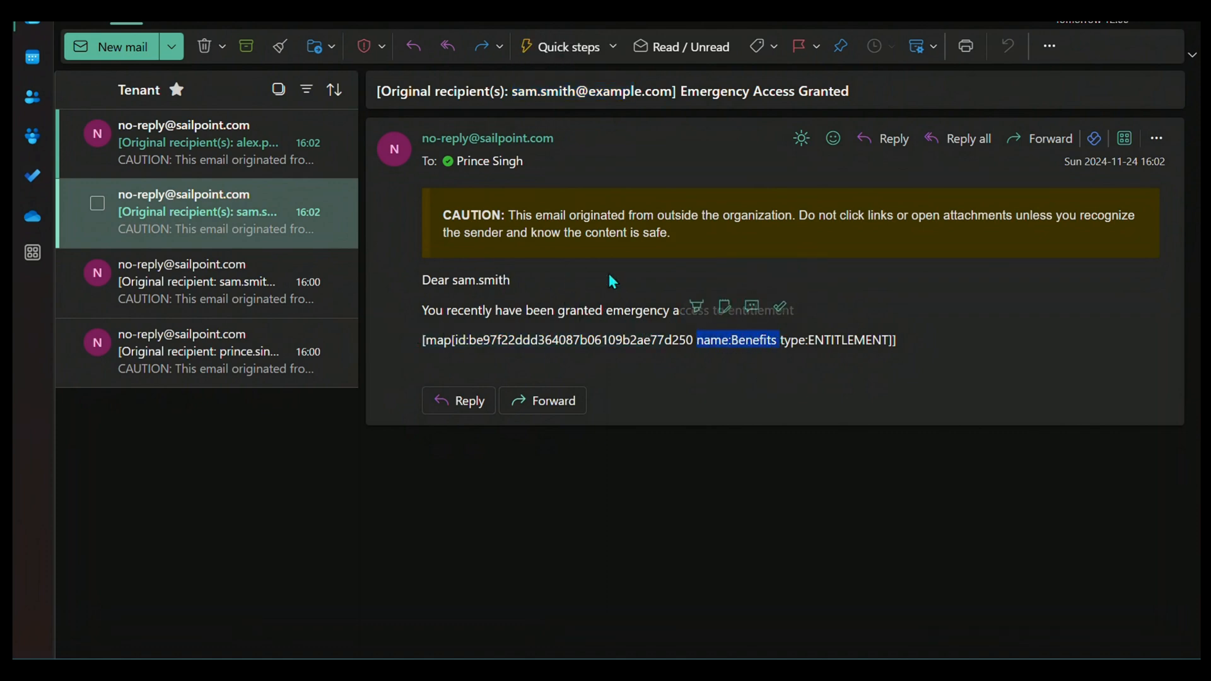
pyautogui.click(171, 148)
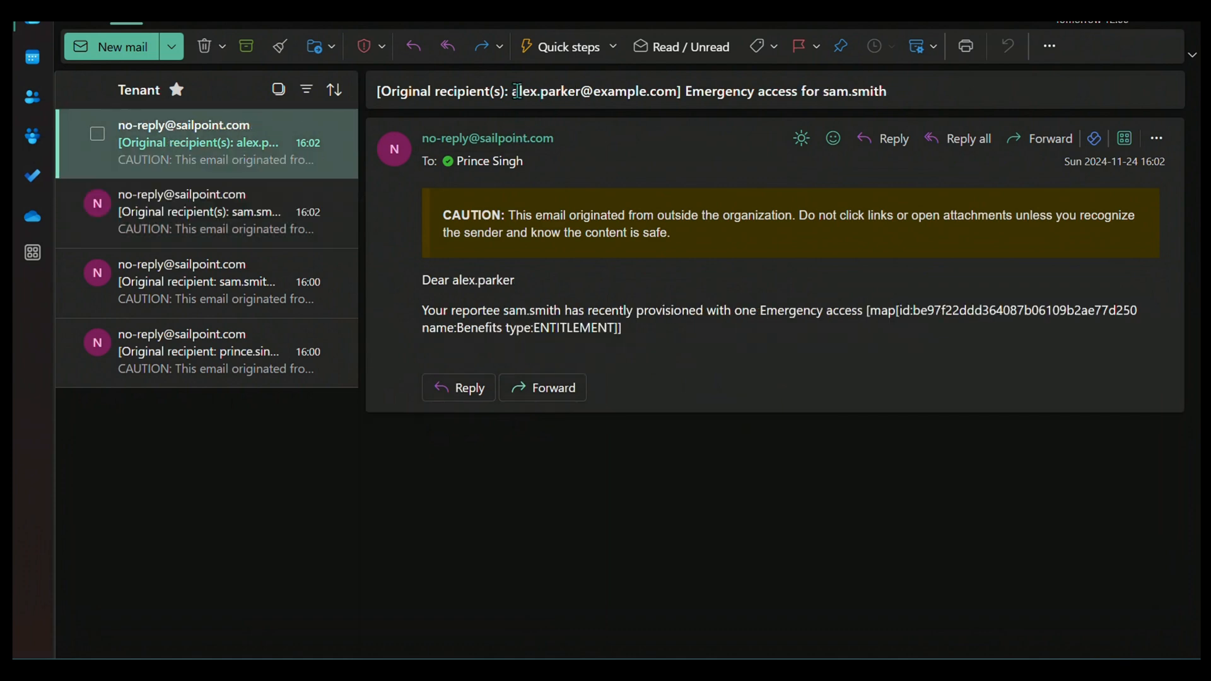
pyautogui.moveTo(517, 92); pyautogui.dragTo(628, 93)
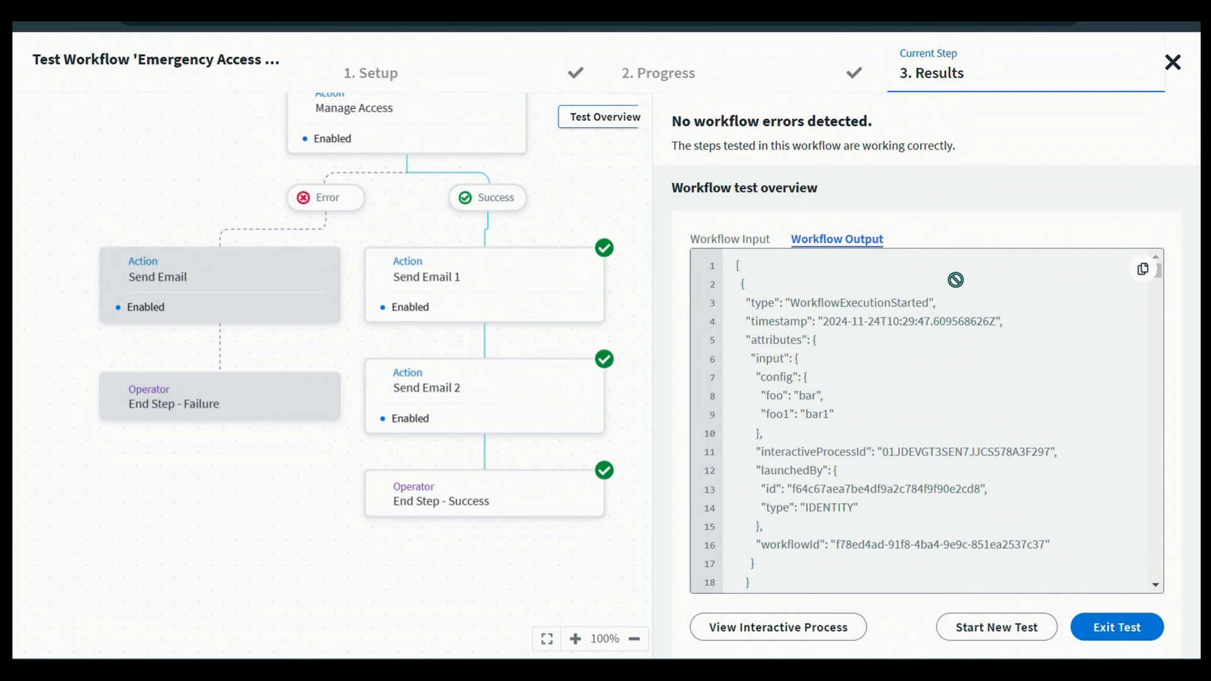
# - Return to SailPoint, exit the workflow test, and enable the Emergency Access Provider workflow in the workflows list
pyautogui.scroll(10, 557, 244)
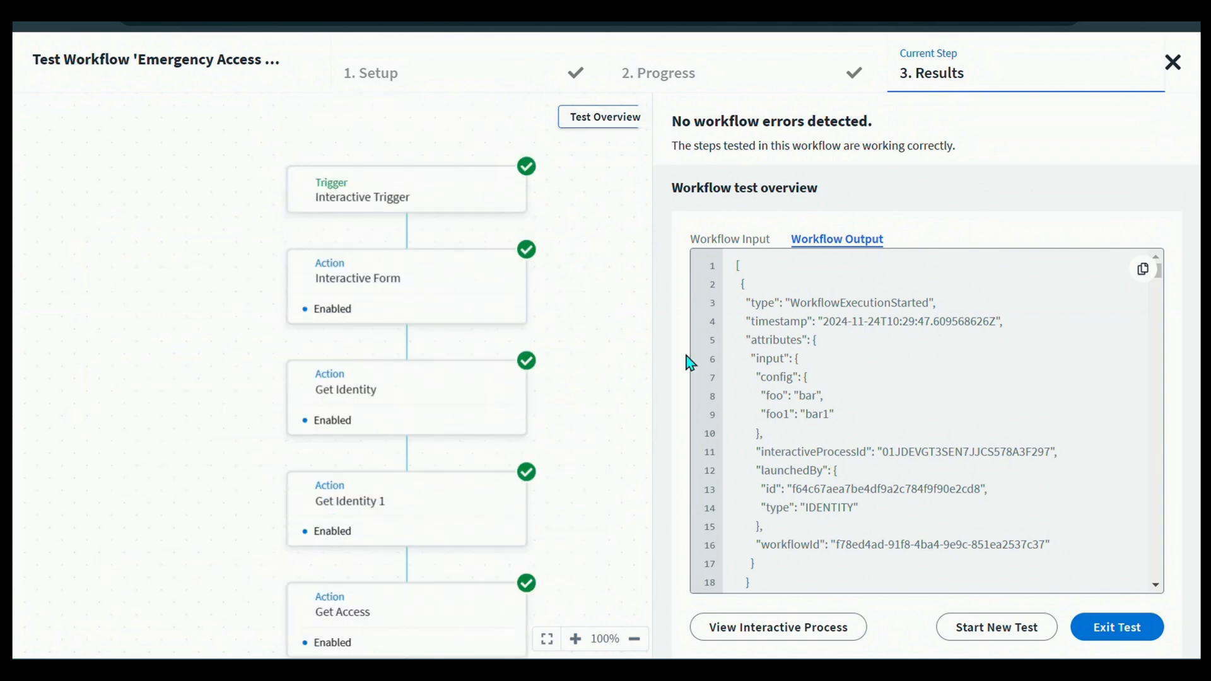
pyautogui.click(1116, 628)
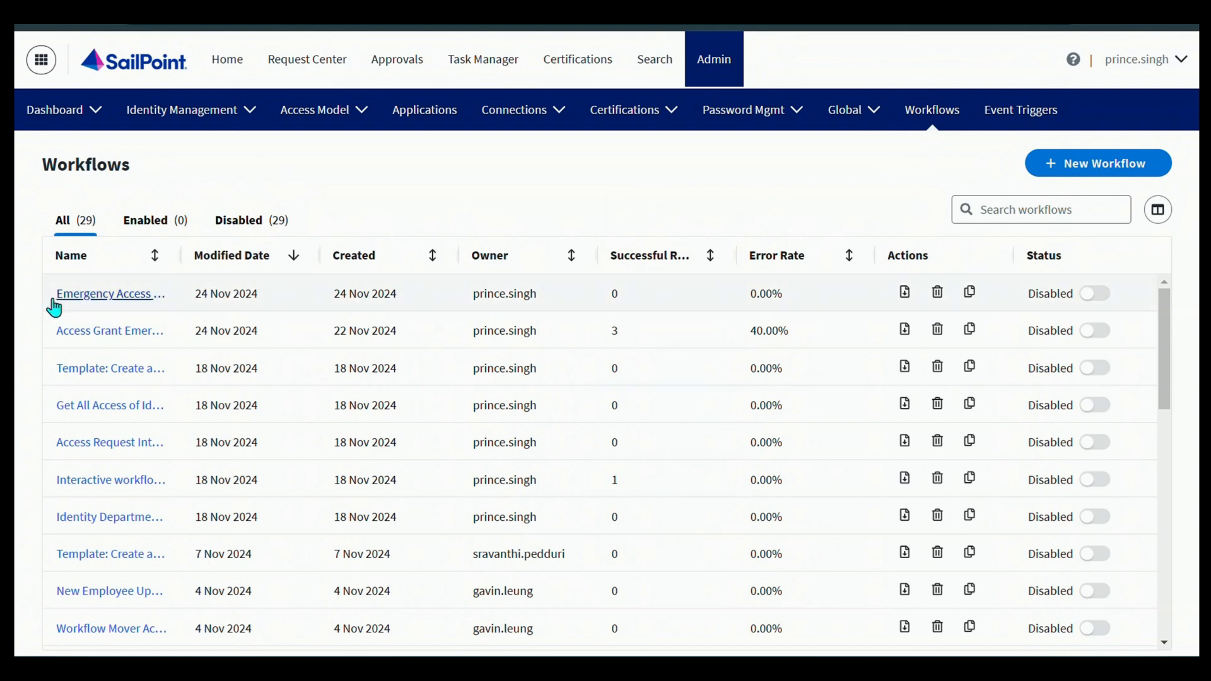
pyautogui.click(1100, 296)
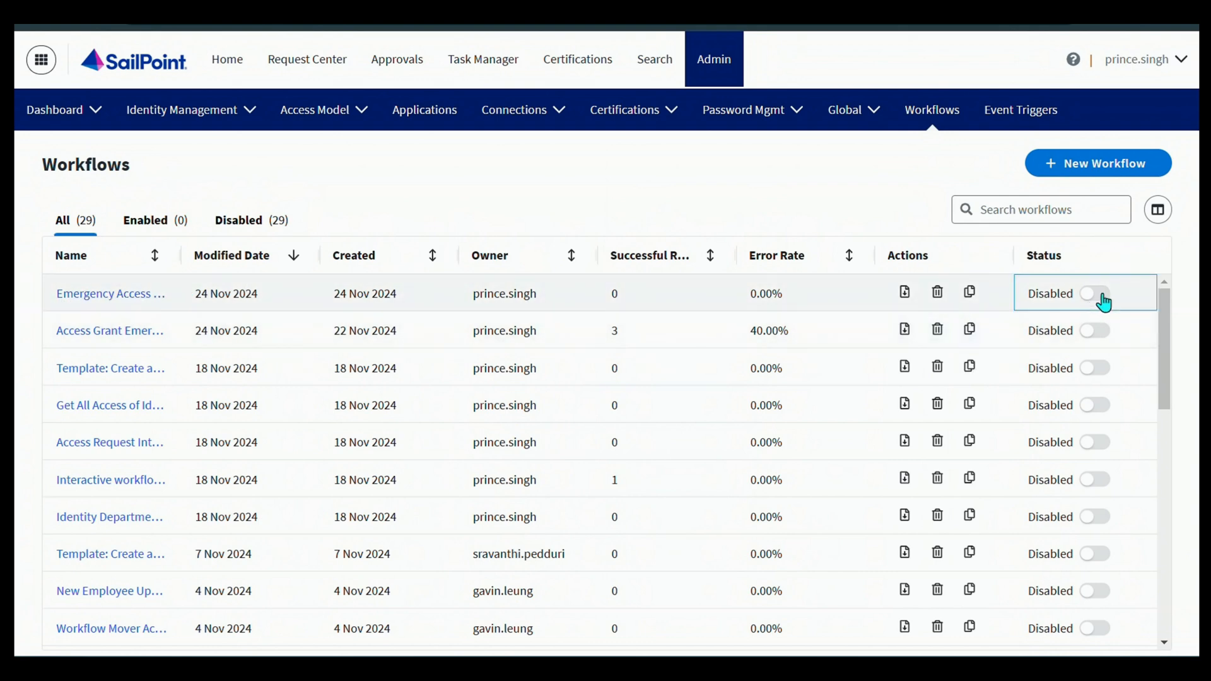
pyautogui.click(784, 395)
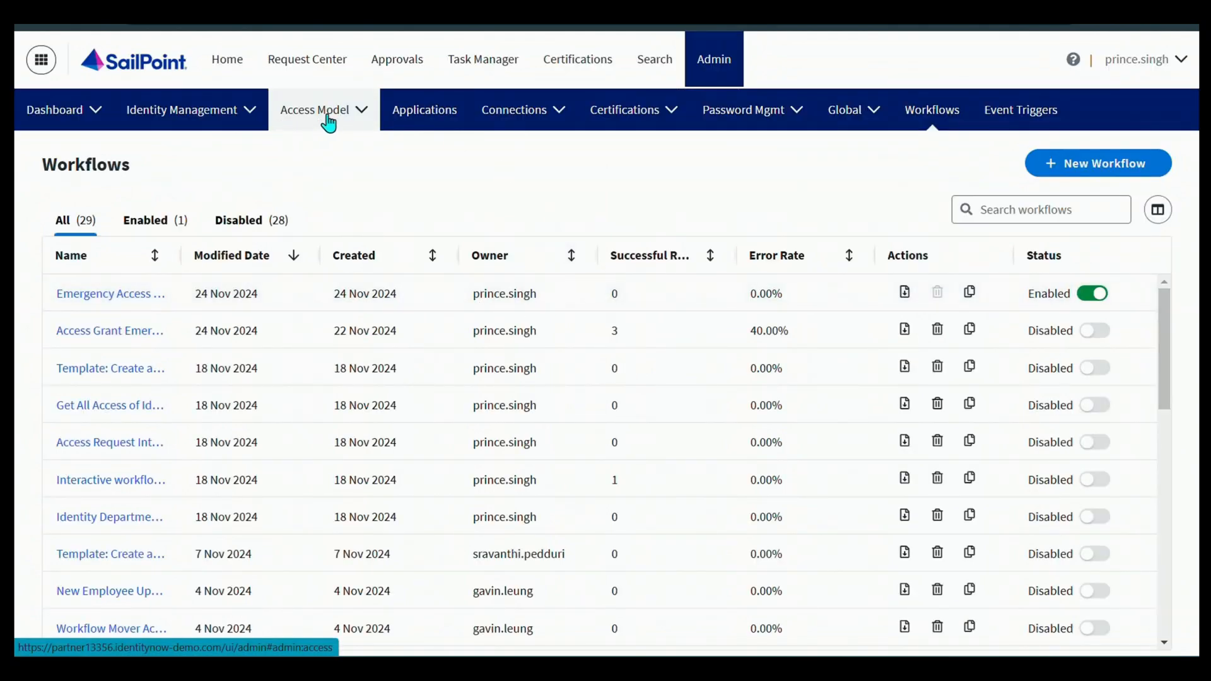
# - Start a new launcher named Emergency Access Provider with the description "For Emergency Access"
pyautogui.click(351, 116)
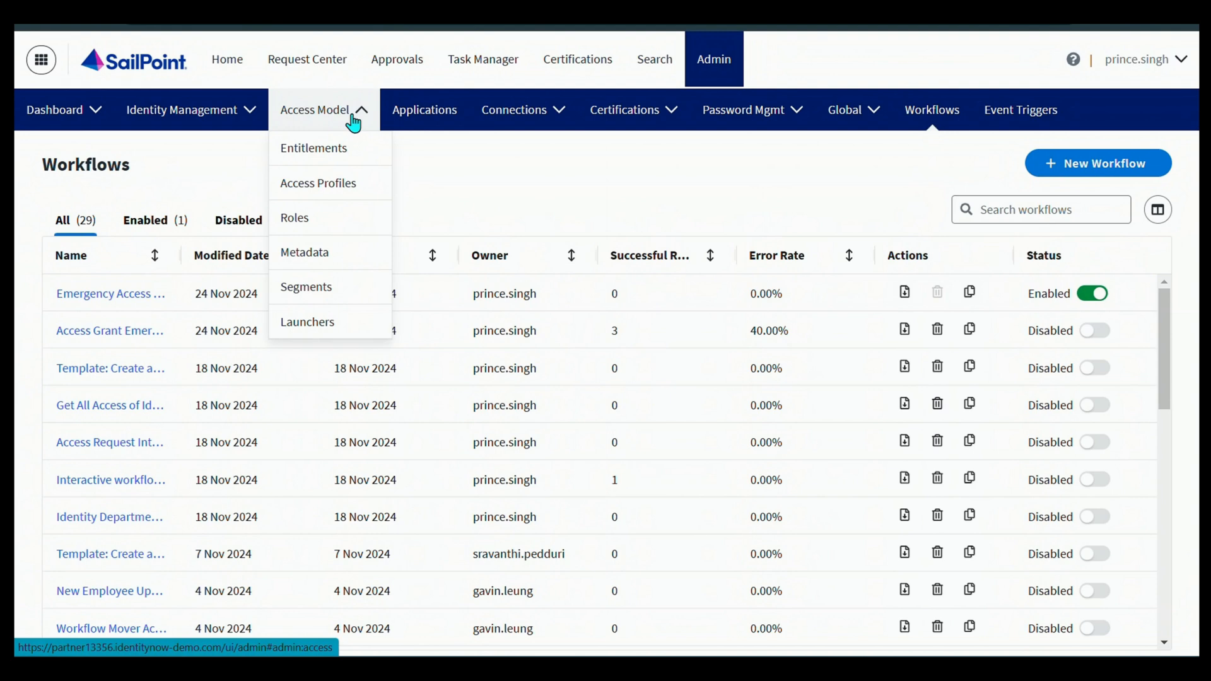
pyautogui.click(291, 326)
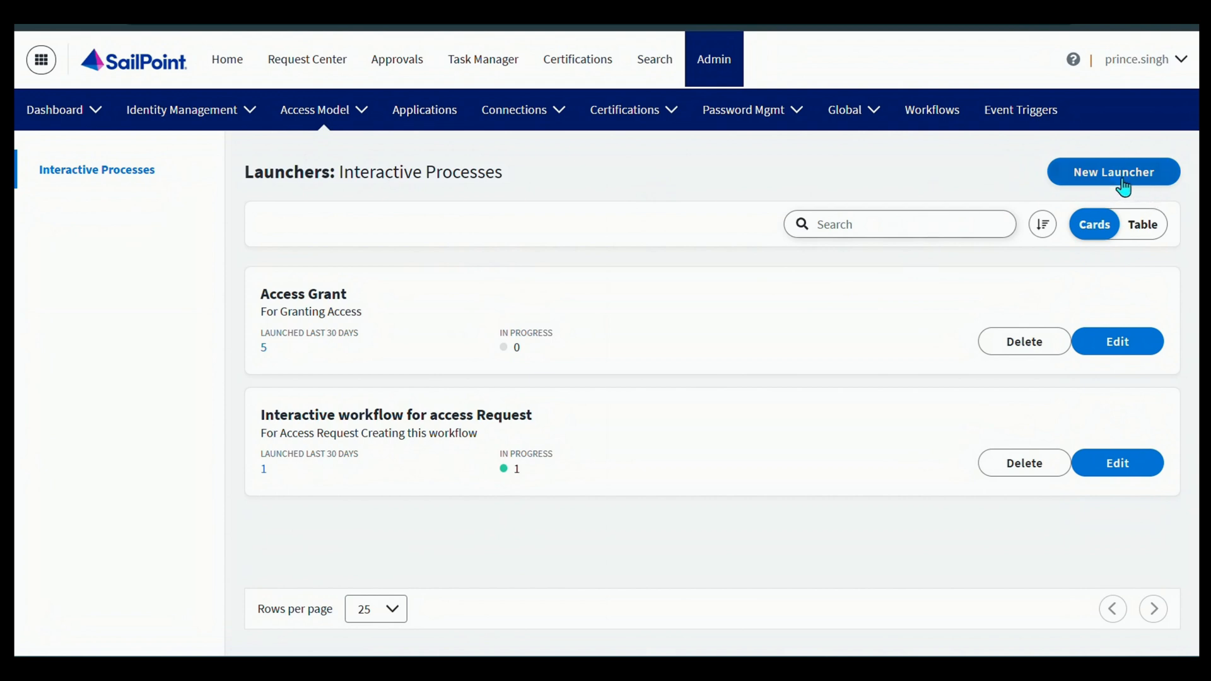
pyautogui.click(1085, 177)
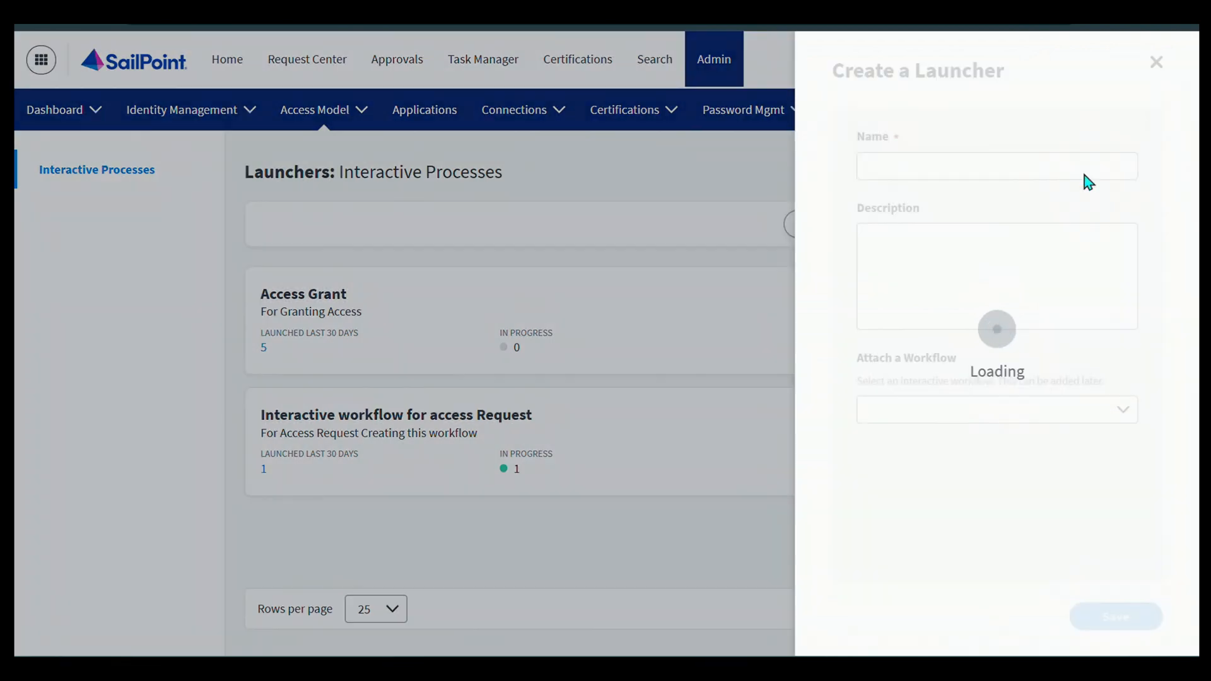
pyautogui.click(935, 172)
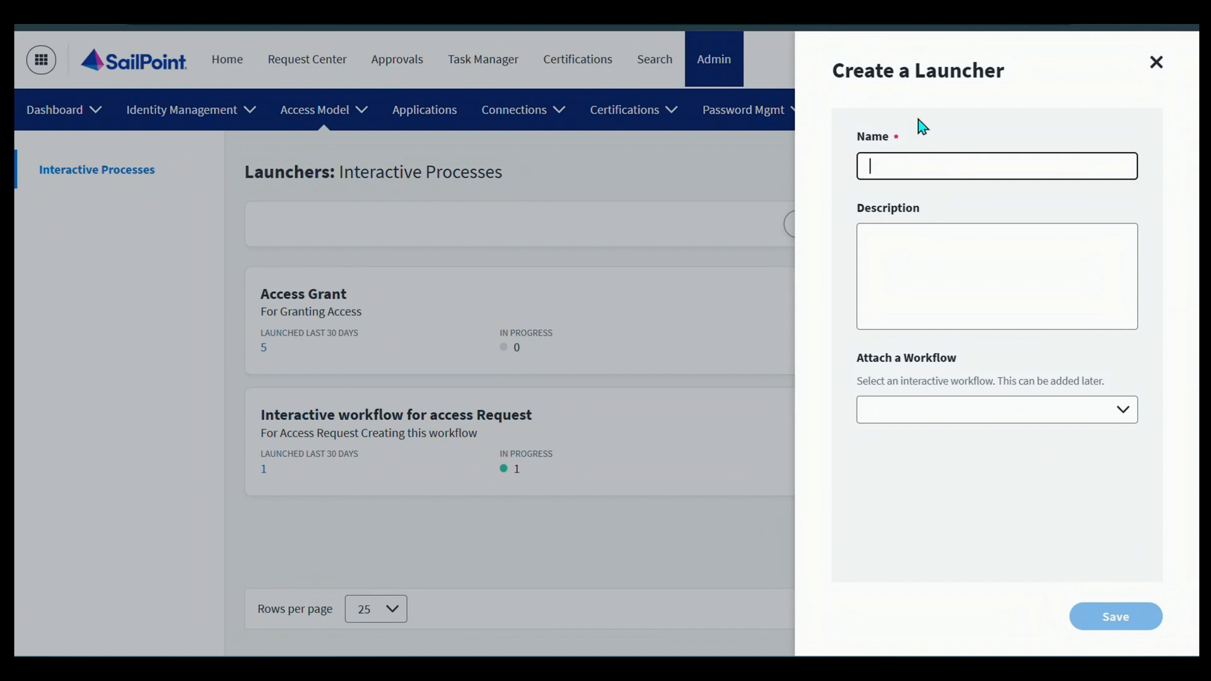
pyautogui.write('Emergen')
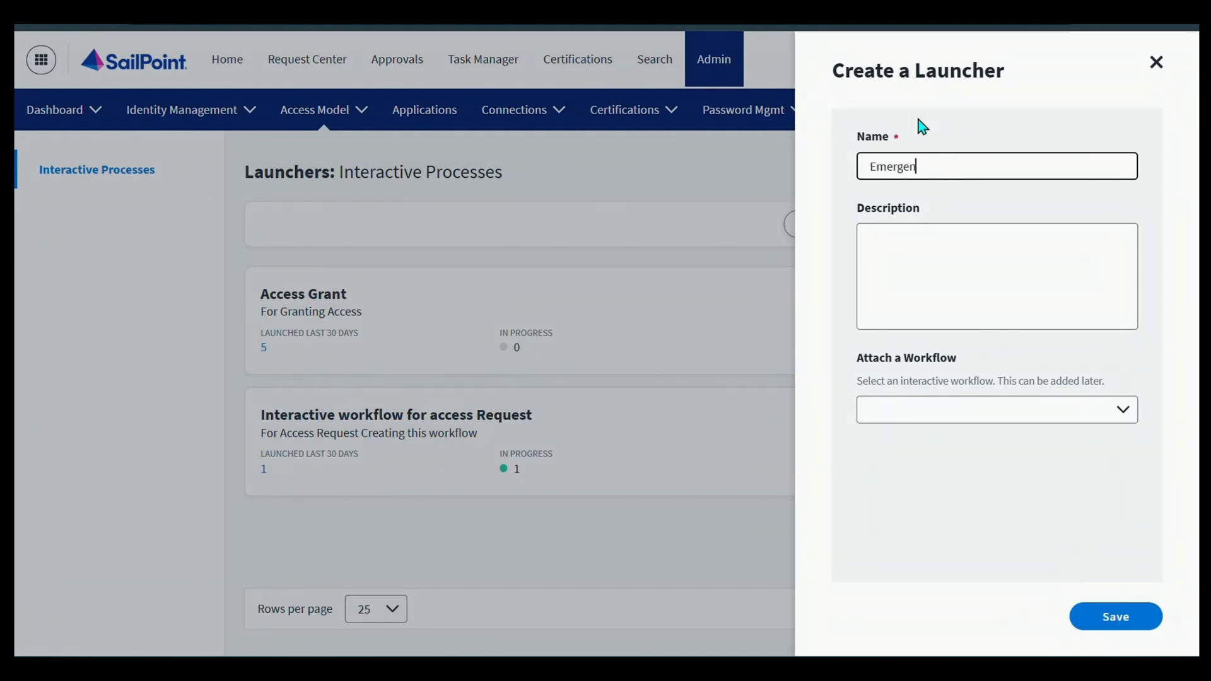
pyautogui.write('cy Access Provider')
pyautogui.click(872, 252)
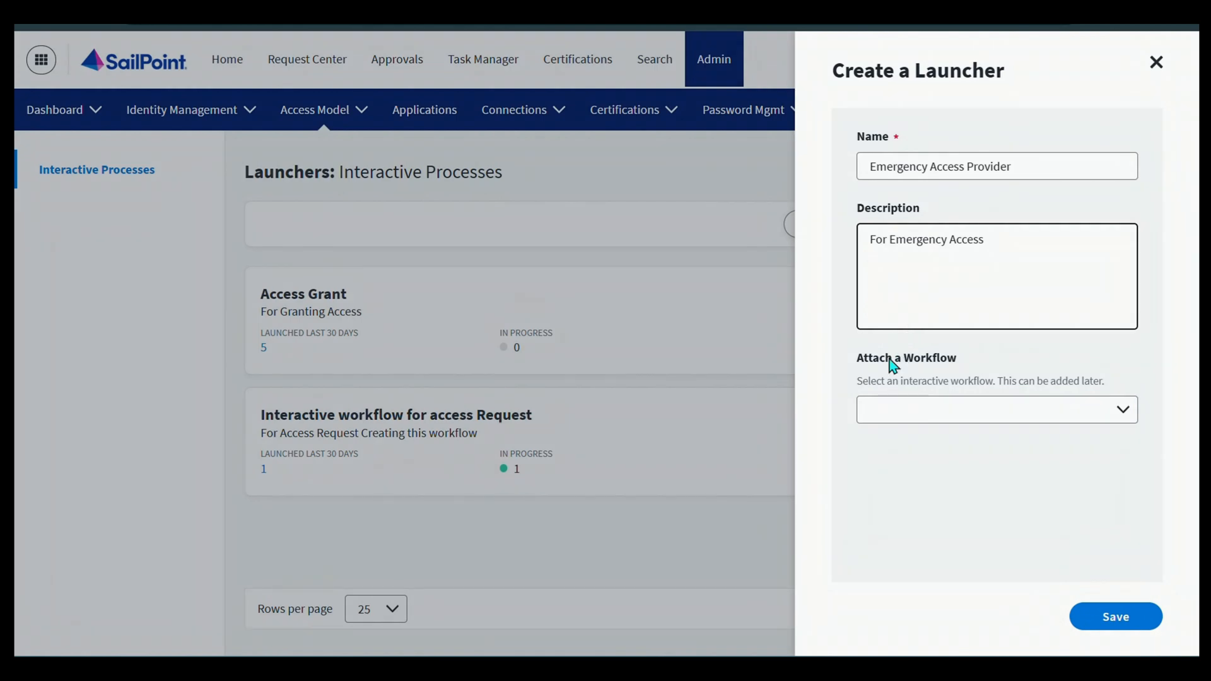
# - Attach the Emergency Access Provider workflow to the launcher and save it
pyautogui.click(928, 410)
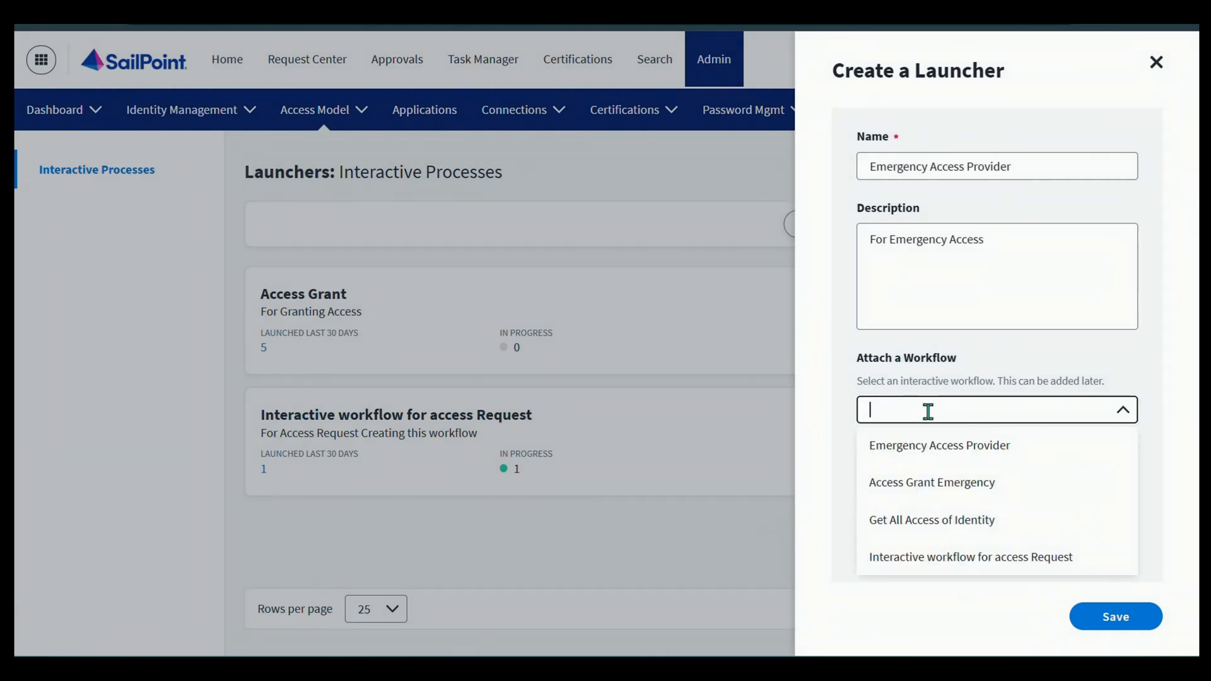
pyautogui.click(958, 447)
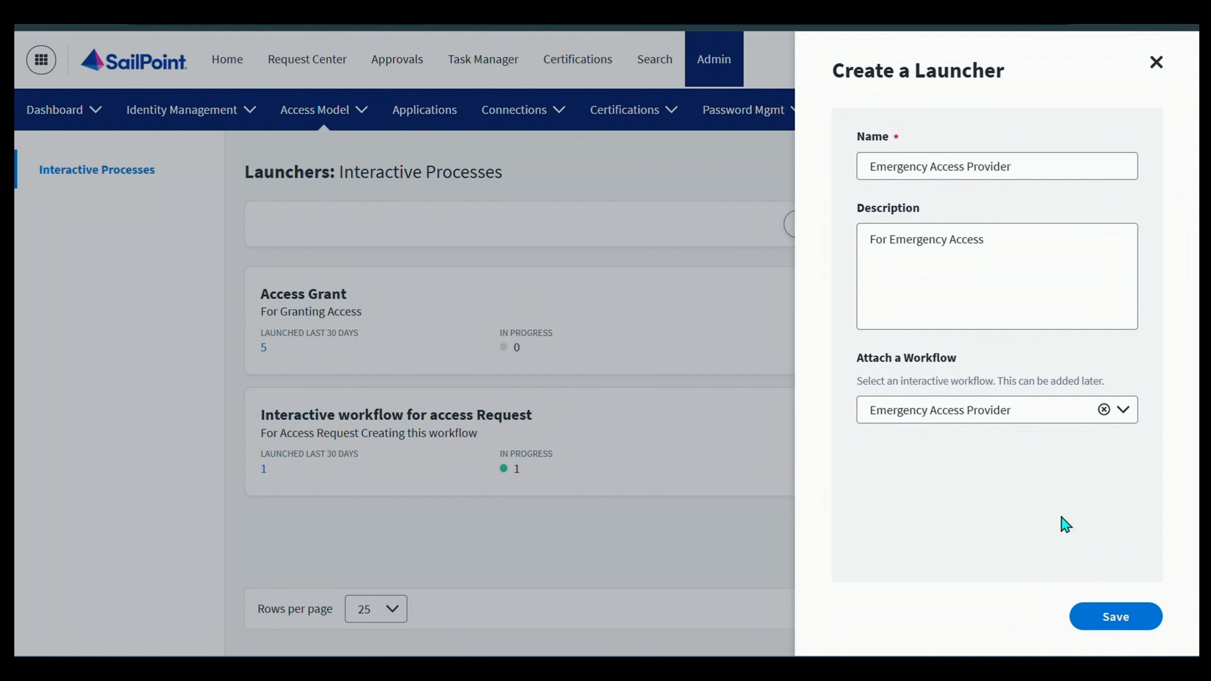
pyautogui.click(1107, 611)
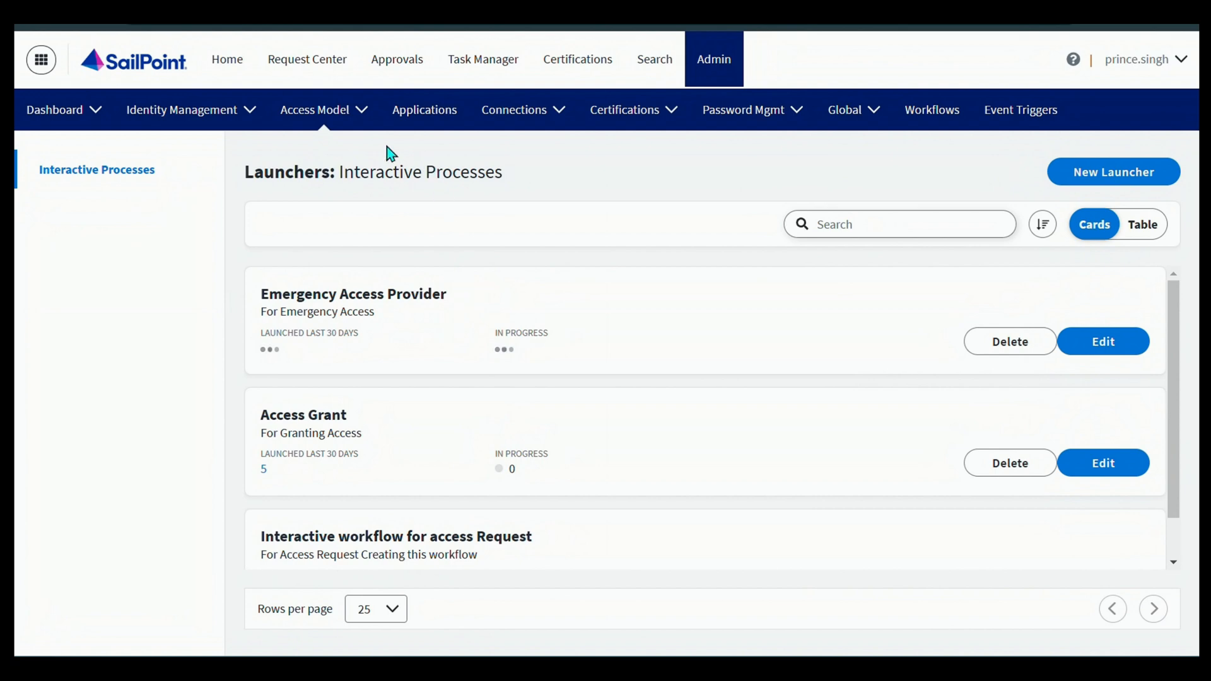
# - Search the access model's entitlements for "emer" and mark the Emergency Access Provider entitlement as requestable
pyautogui.click(330, 124)
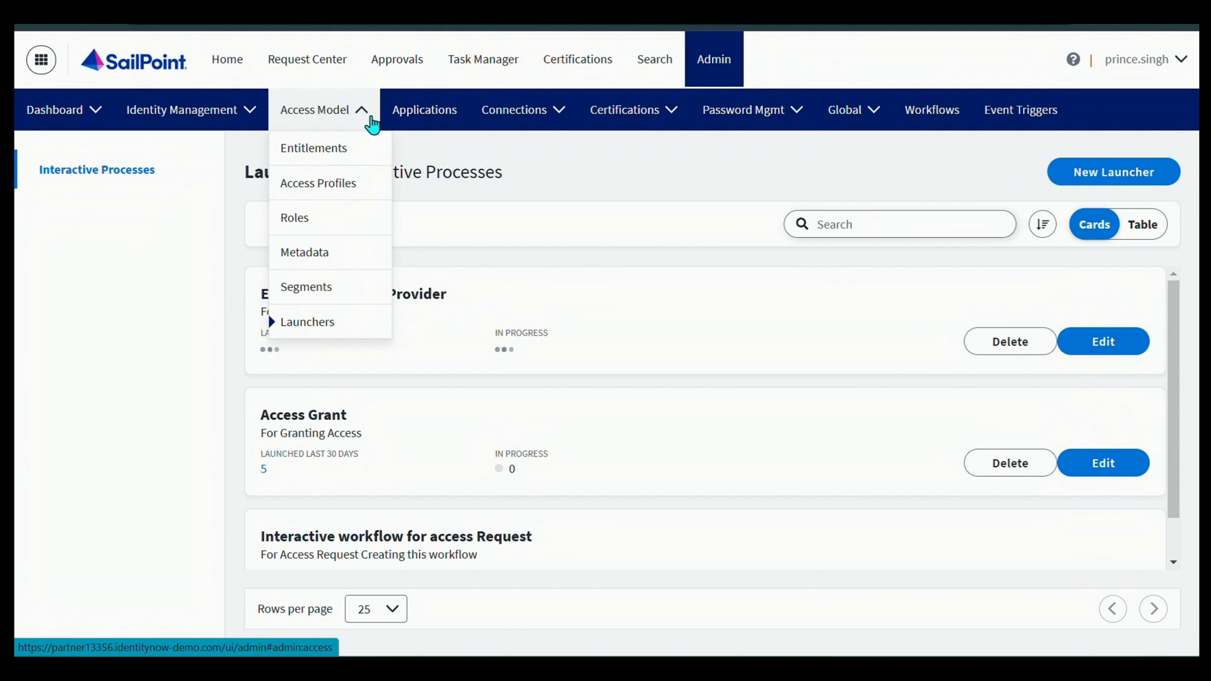
pyautogui.click(306, 150)
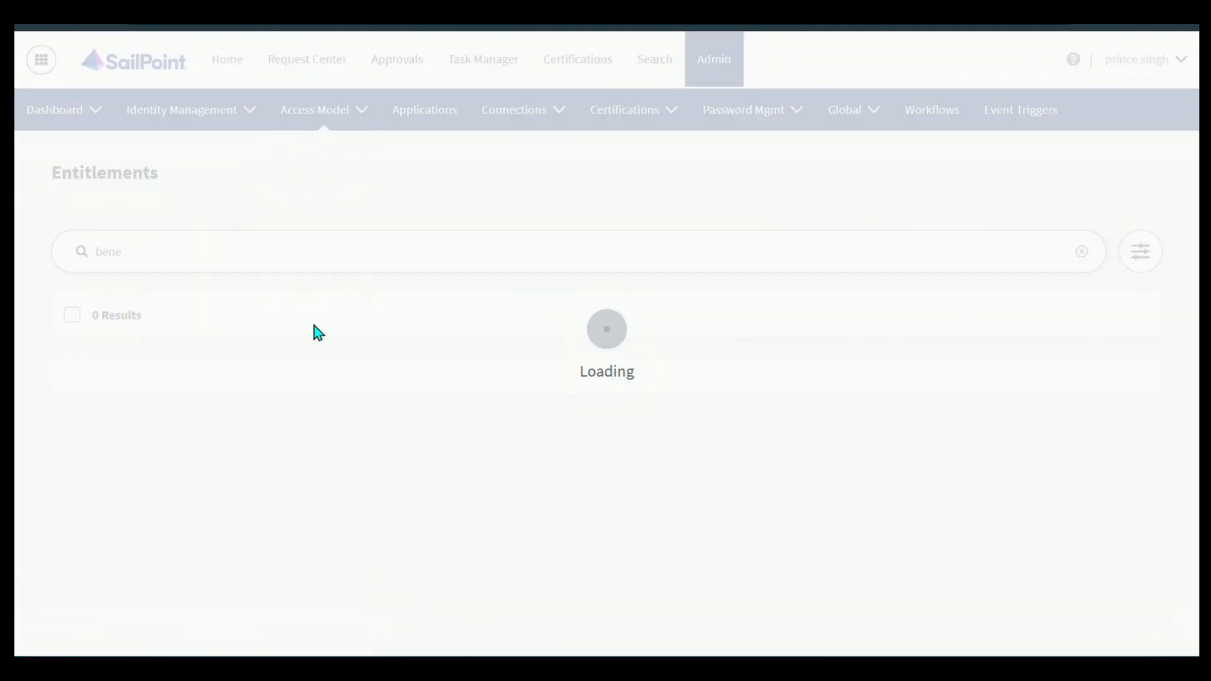
pyautogui.doubleClick(239, 246)
pyautogui.write('emer')
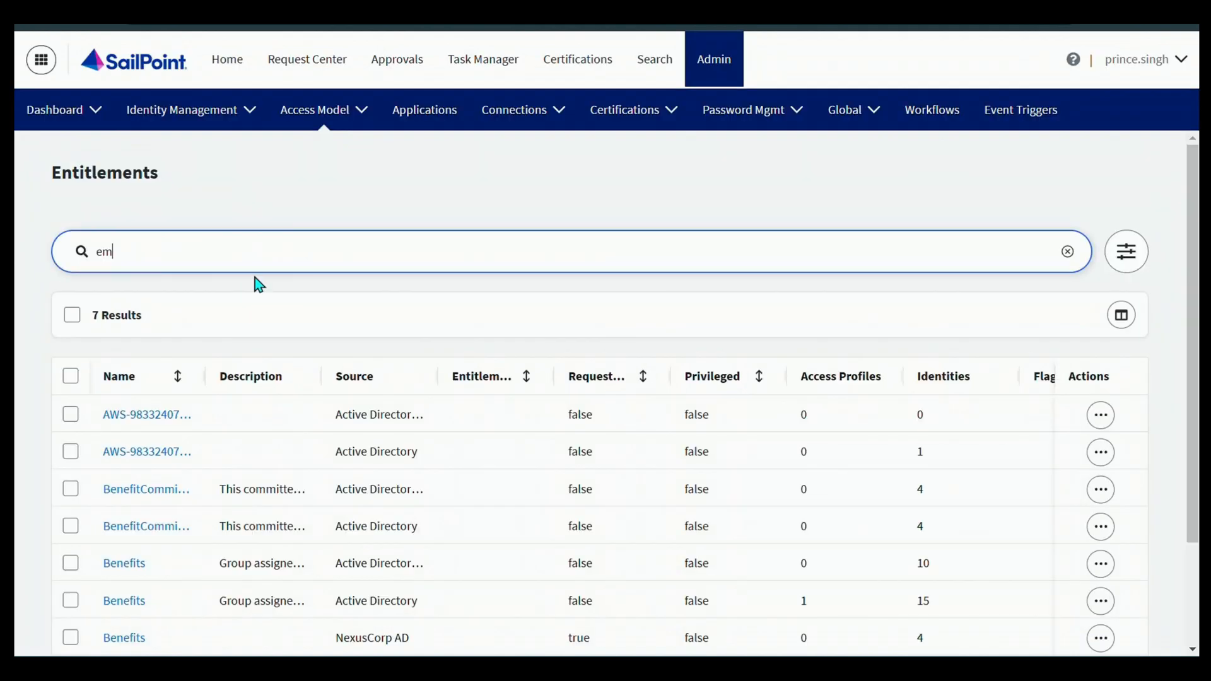
pyautogui.press('Return')
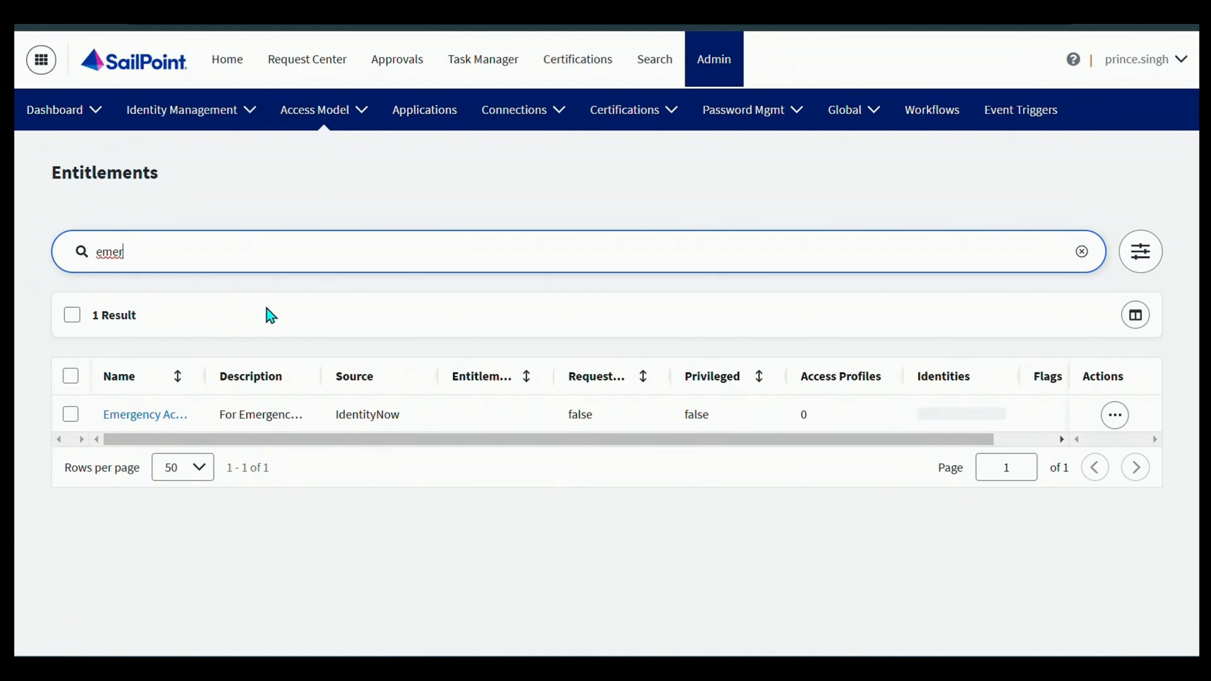
pyautogui.moveTo(201, 376); pyautogui.dragTo(312, 376)
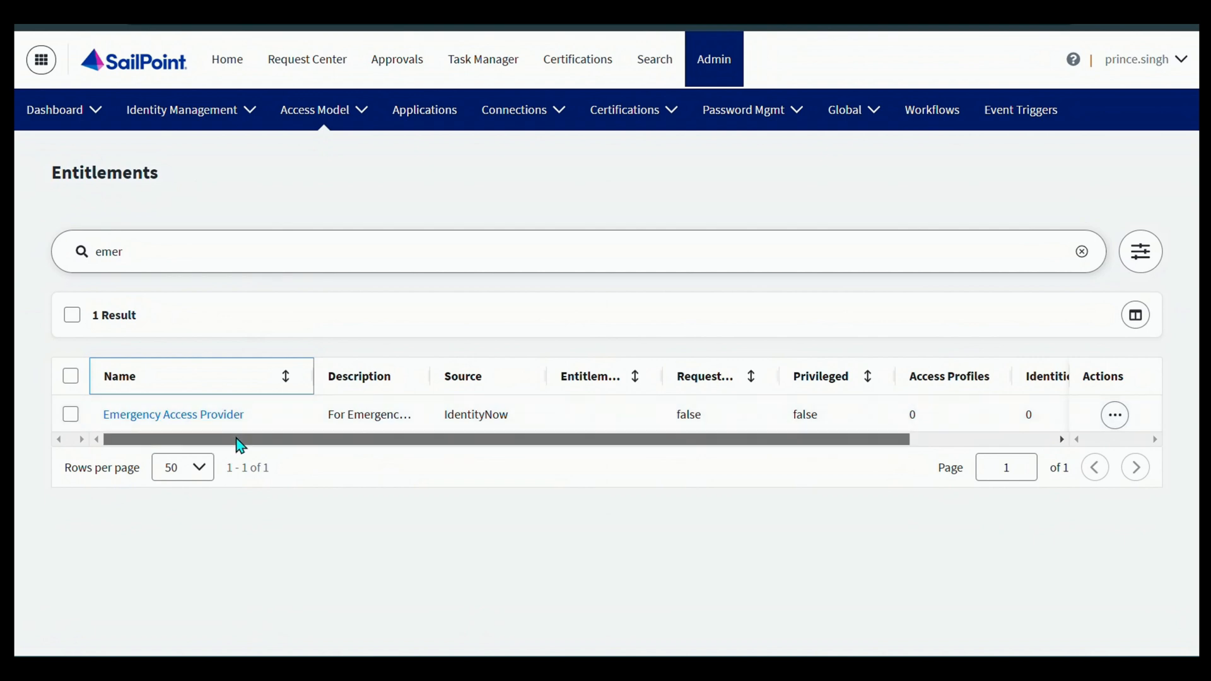
pyautogui.moveTo(238, 441); pyautogui.dragTo(272, 445)
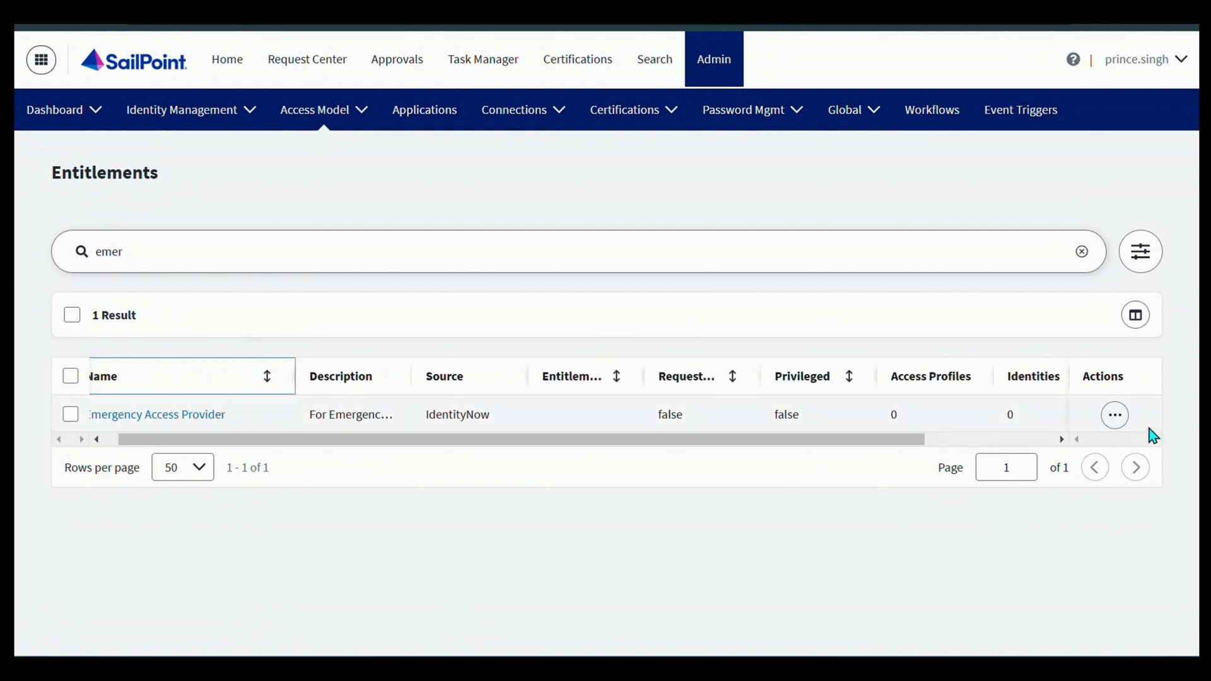
pyautogui.click(1122, 417)
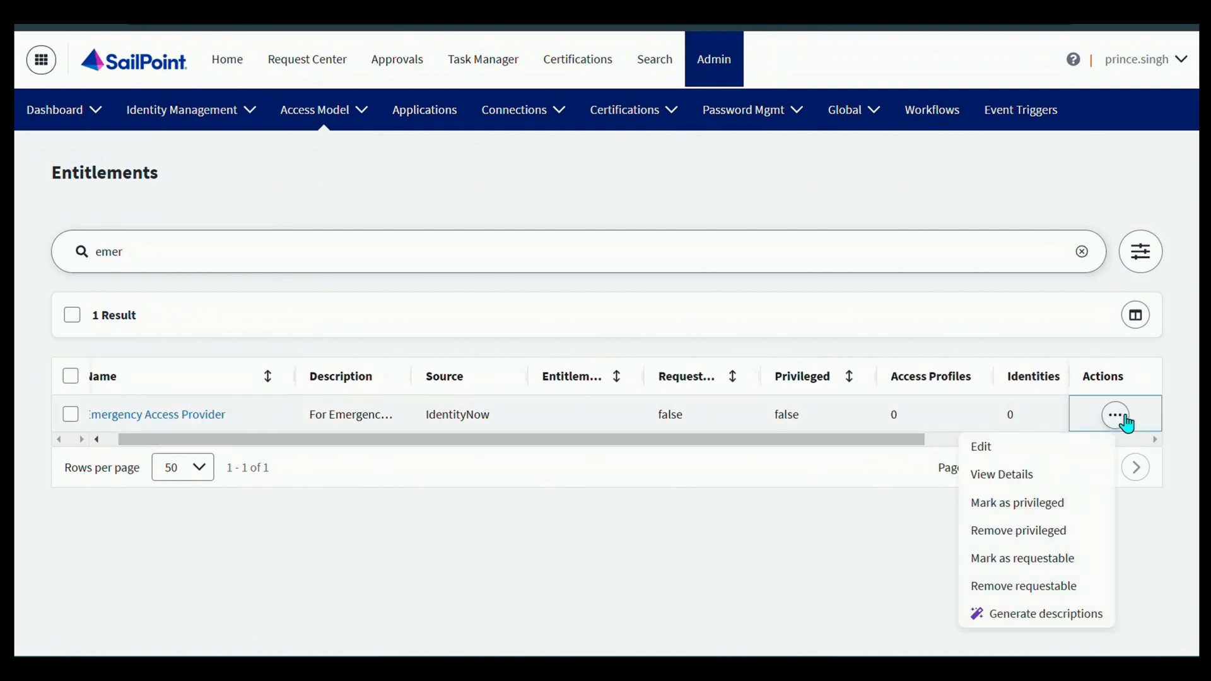
pyautogui.click(1043, 558)
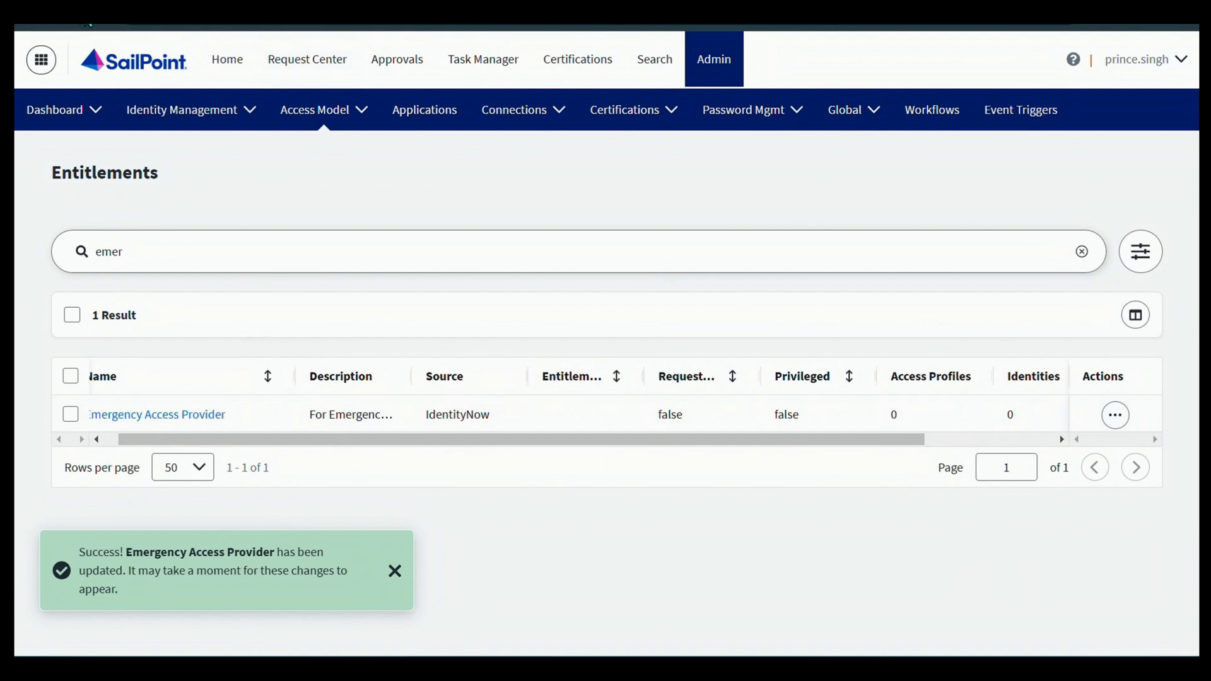
# - Reload the entitlements list, check the Requestable value of Emergency Access Provider, and widen the Requestable column
pyautogui.click(88, 24)
pyautogui.click(676, 123)
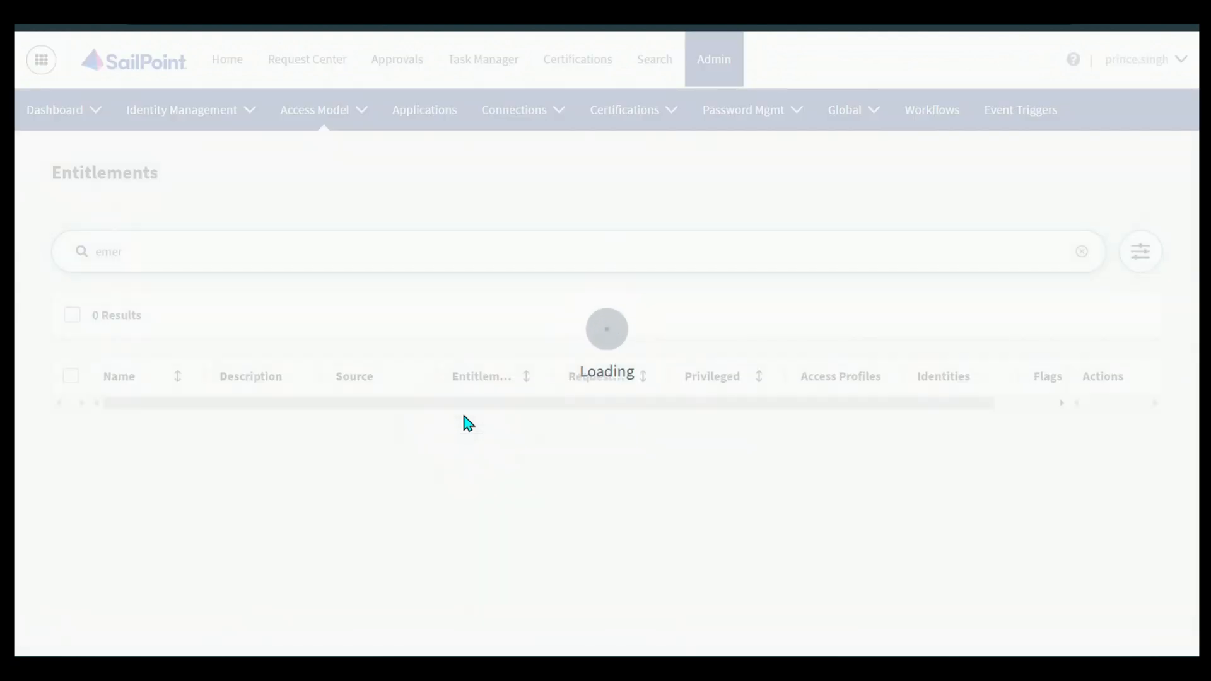
pyautogui.moveTo(461, 437); pyautogui.dragTo(481, 442)
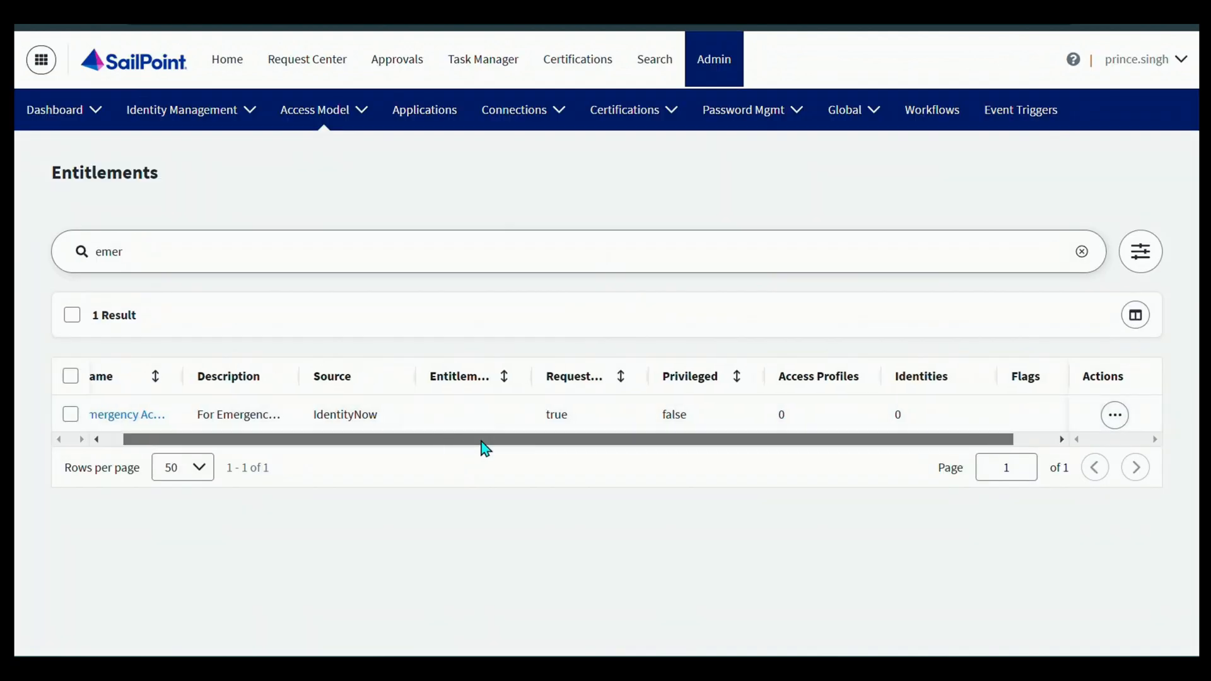
pyautogui.moveTo(583, 414); pyautogui.dragTo(537, 398)
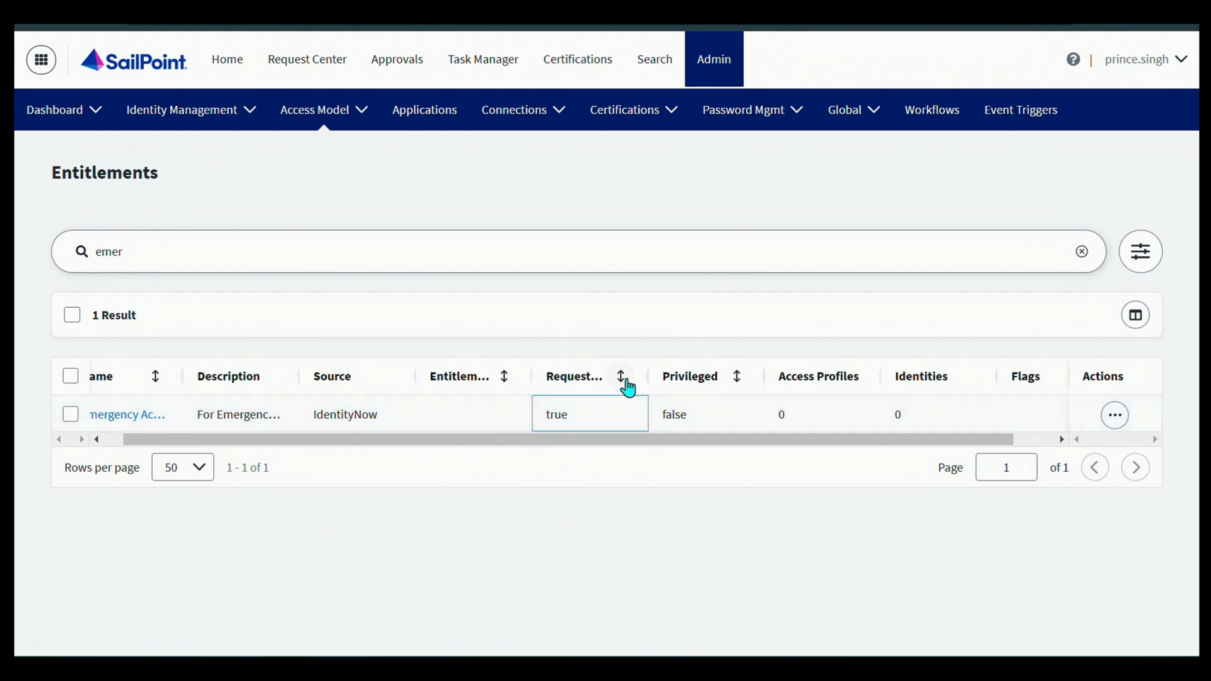
pyautogui.moveTo(649, 376); pyautogui.dragTo(727, 373)
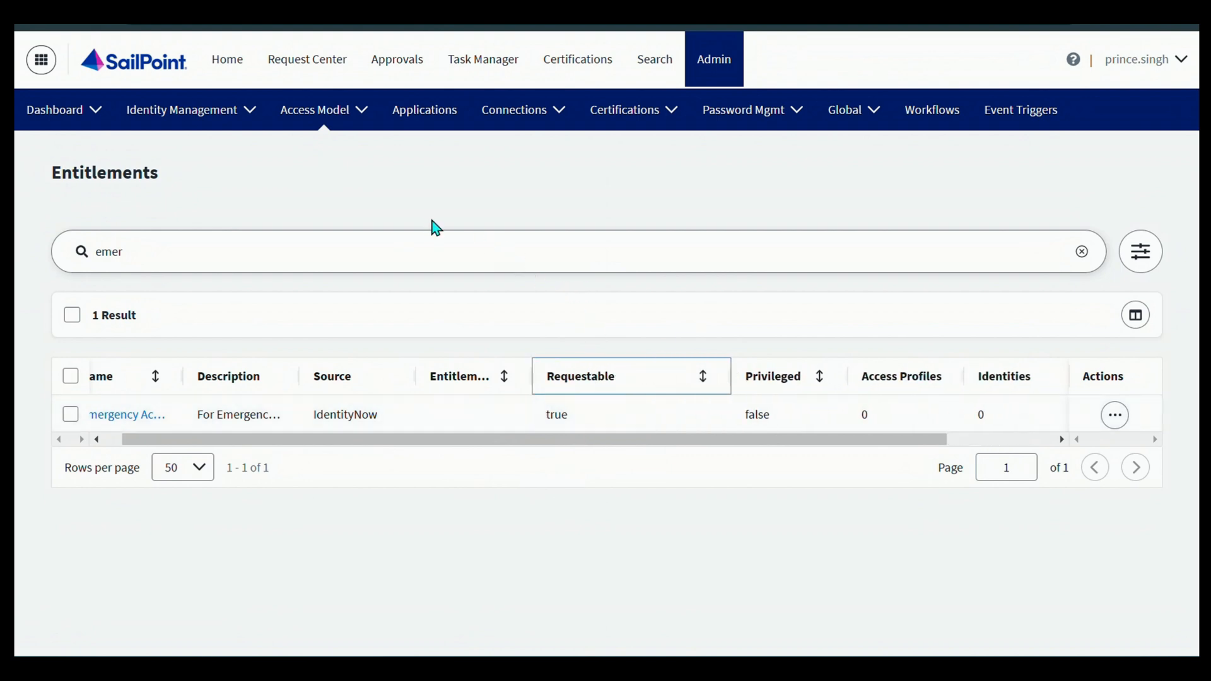
# - Start an access request for yourself in the Request Center and search its entitlements for "emergen"
pyautogui.click(308, 65)
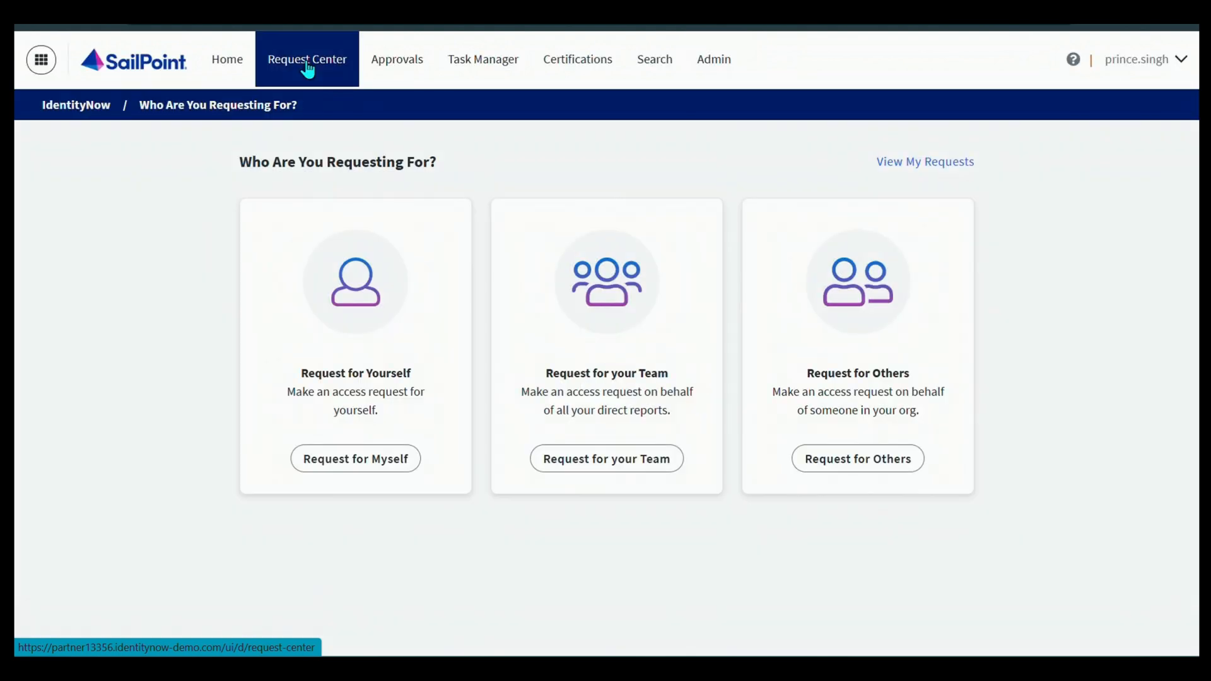
pyautogui.click(373, 466)
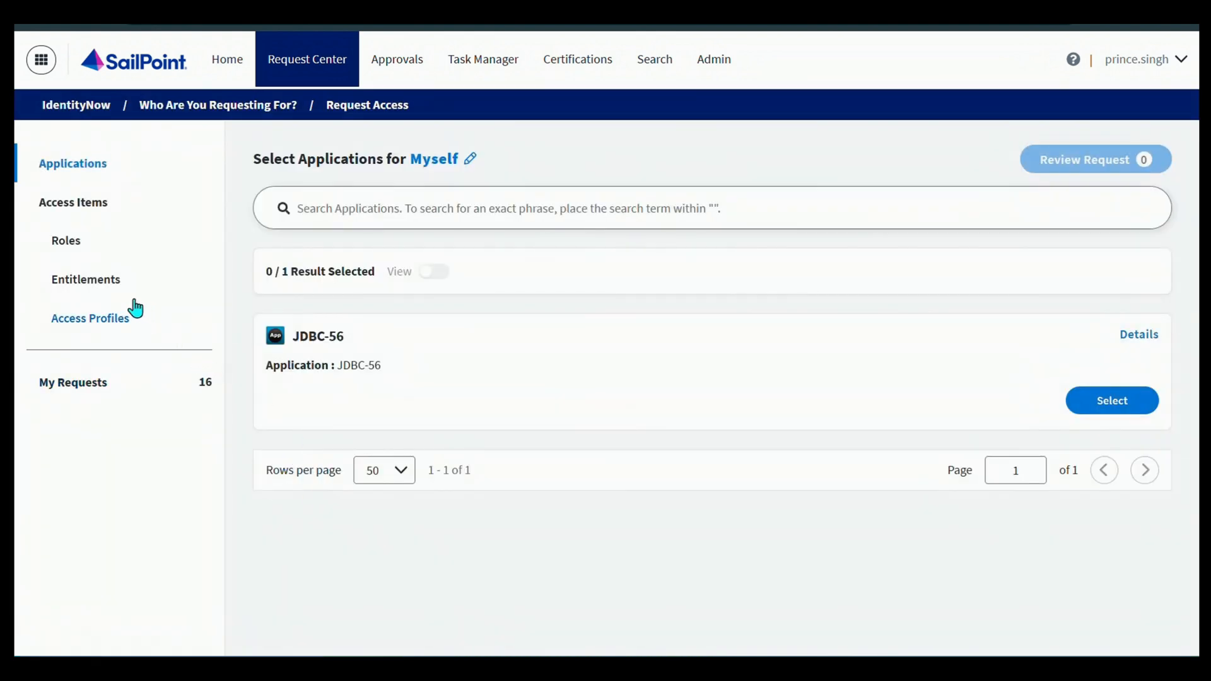
pyautogui.click(78, 284)
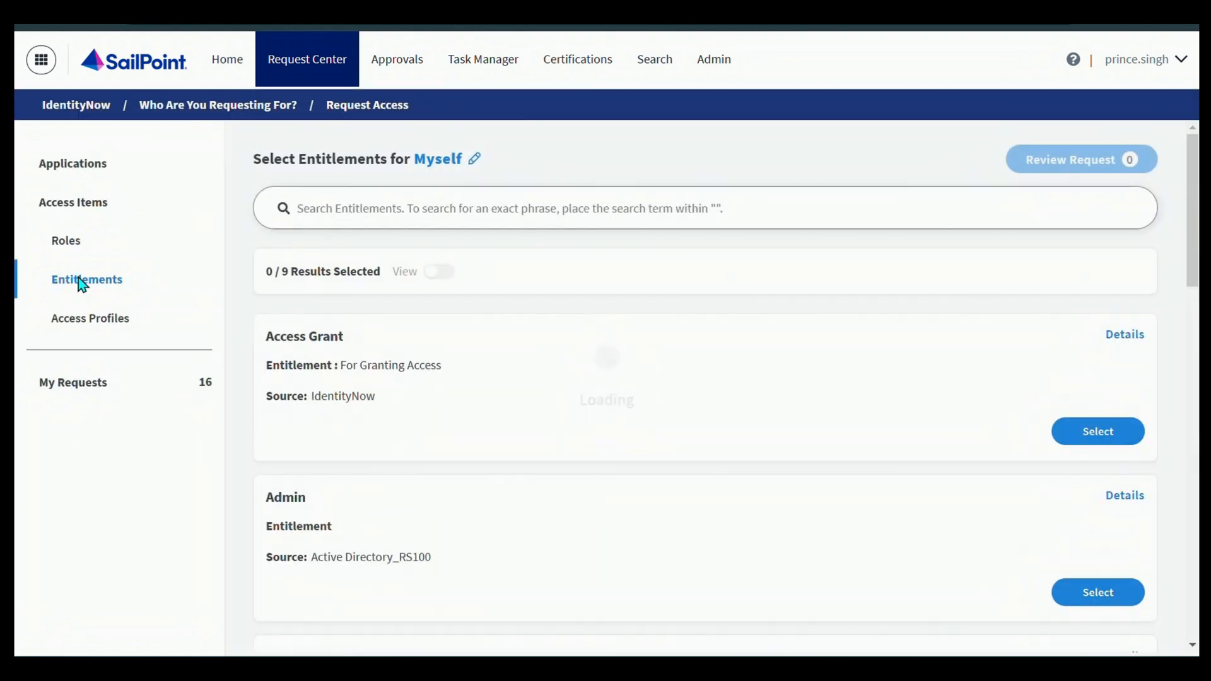
pyautogui.click(375, 208)
pyautogui.write('e')
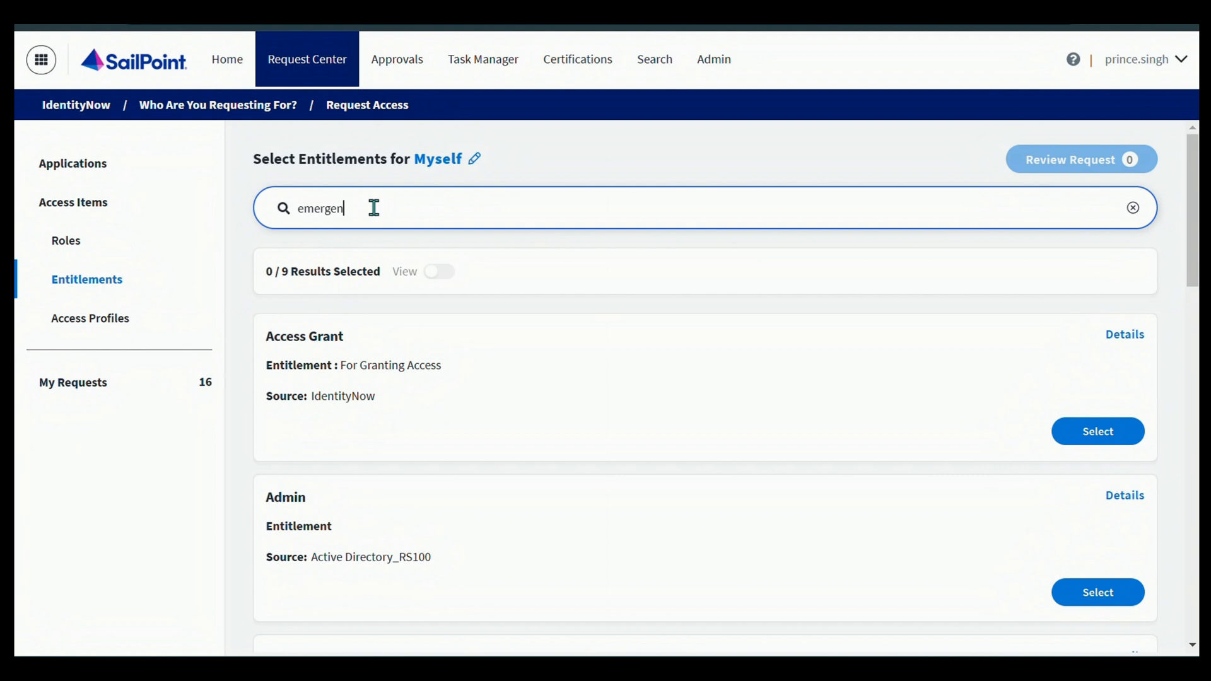
pyautogui.write('mergen')
pyautogui.press('Return')
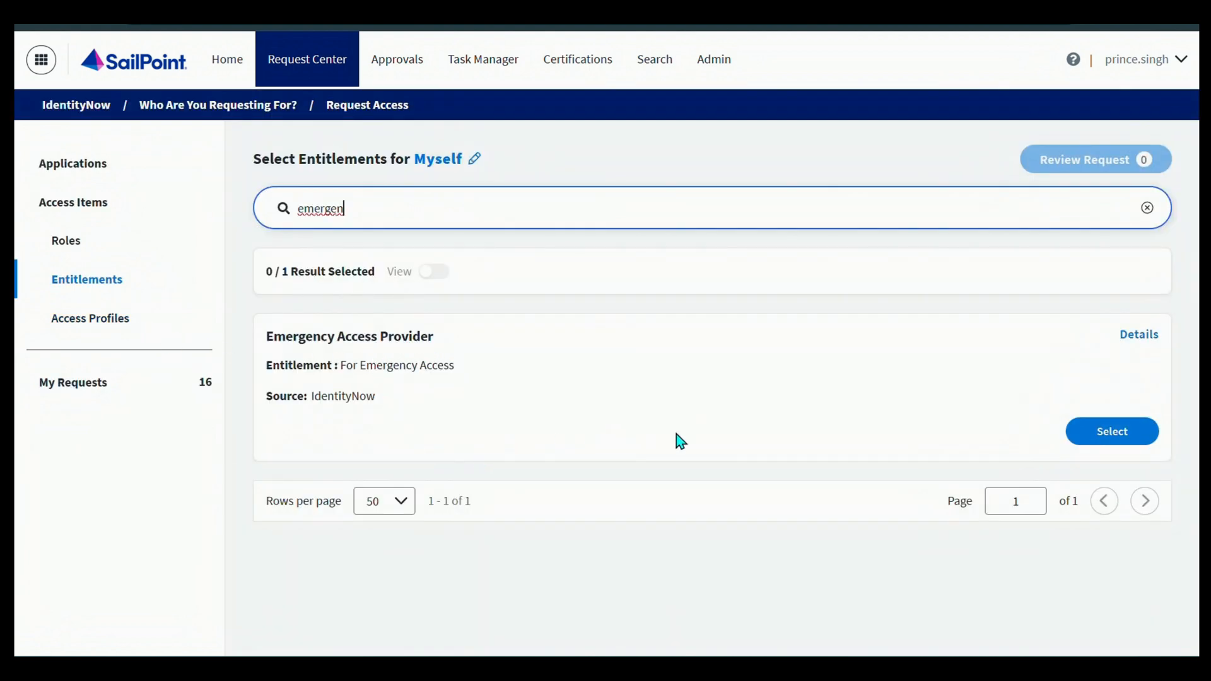
# - Select the Emergency Access Provider entitlement, review the request, and submit it
pyautogui.click(1105, 440)
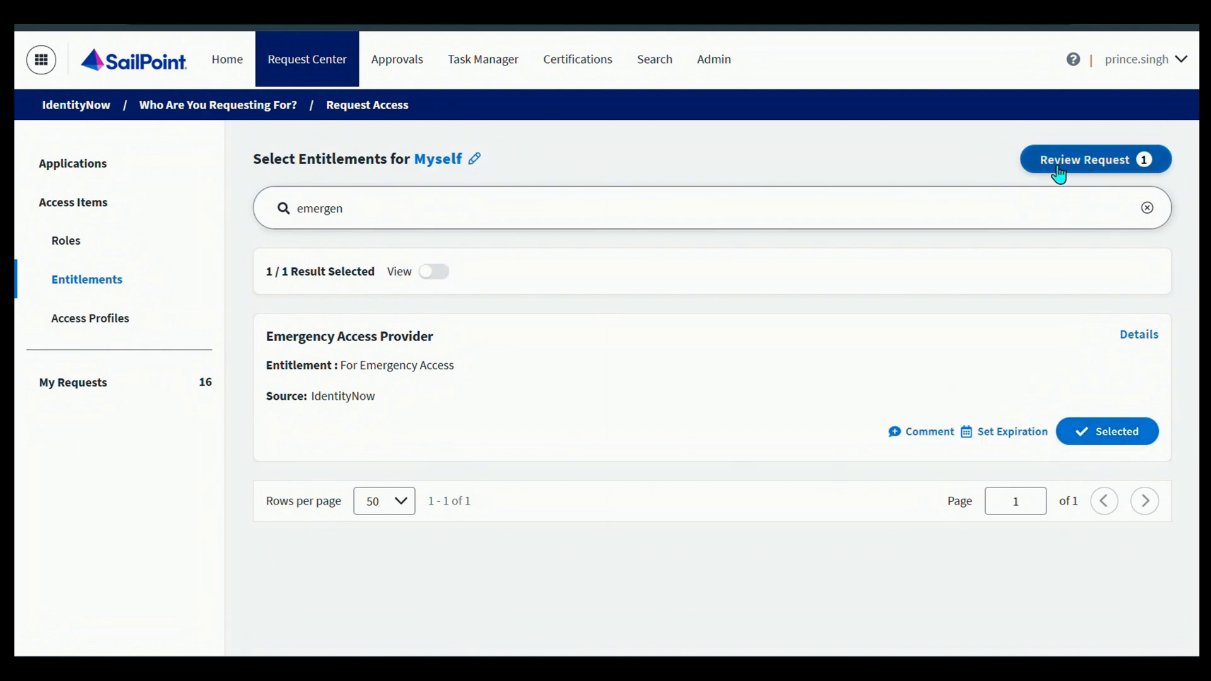
pyautogui.click(1084, 165)
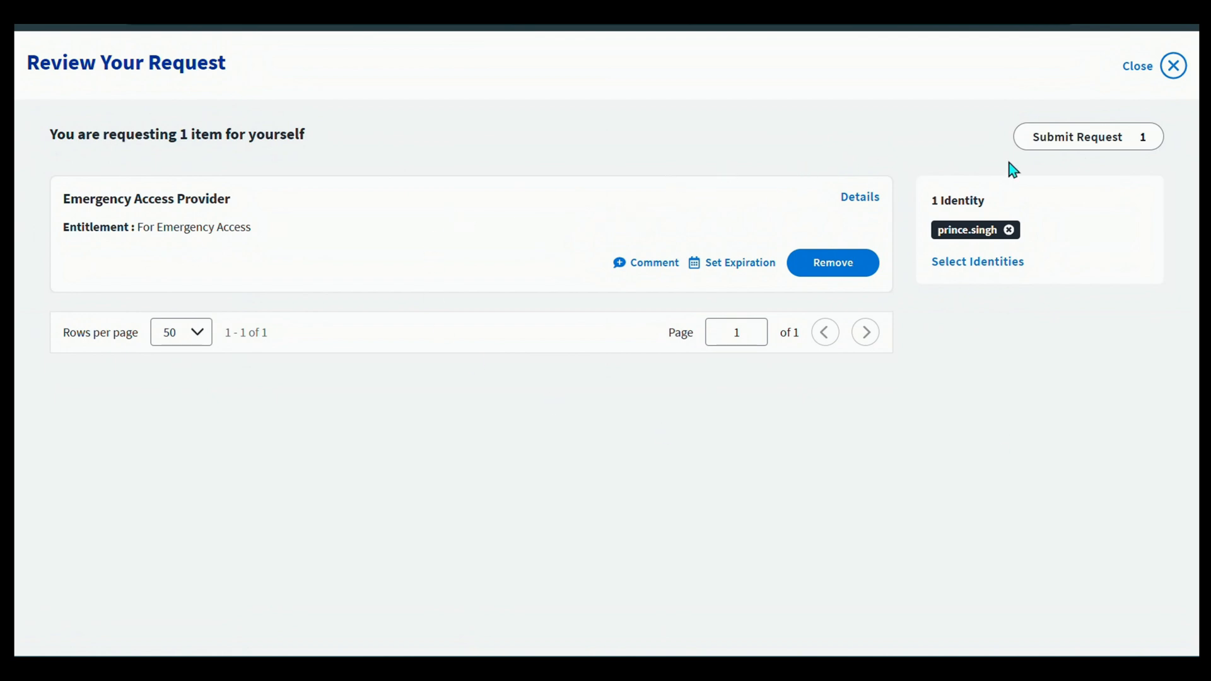
pyautogui.click(1069, 135)
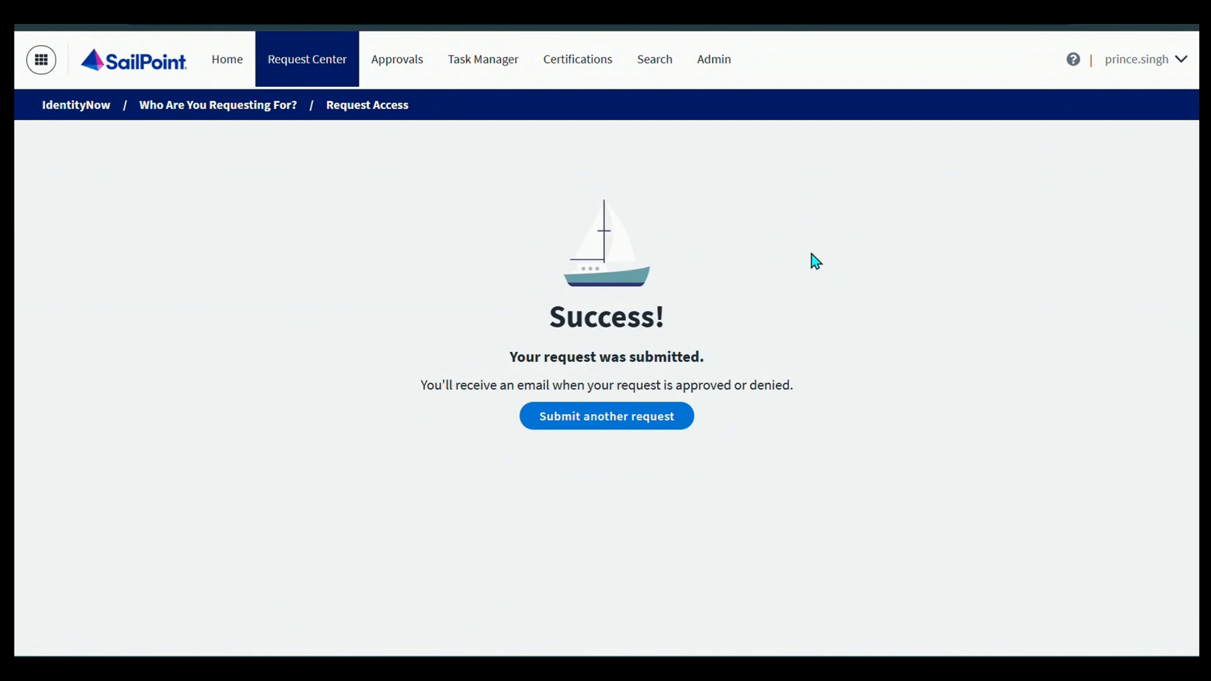
# - View your own access requests and reload the page to check the status of the newest Emergency Access Provider request
pyautogui.click(301, 58)
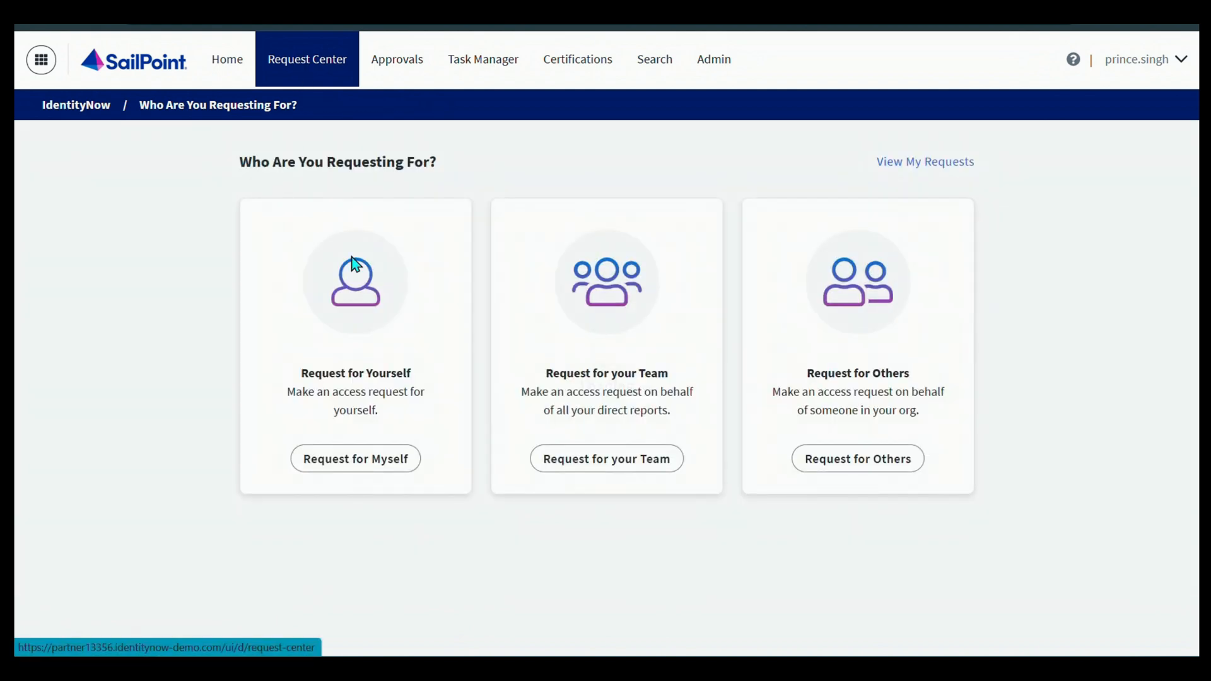
pyautogui.click(925, 165)
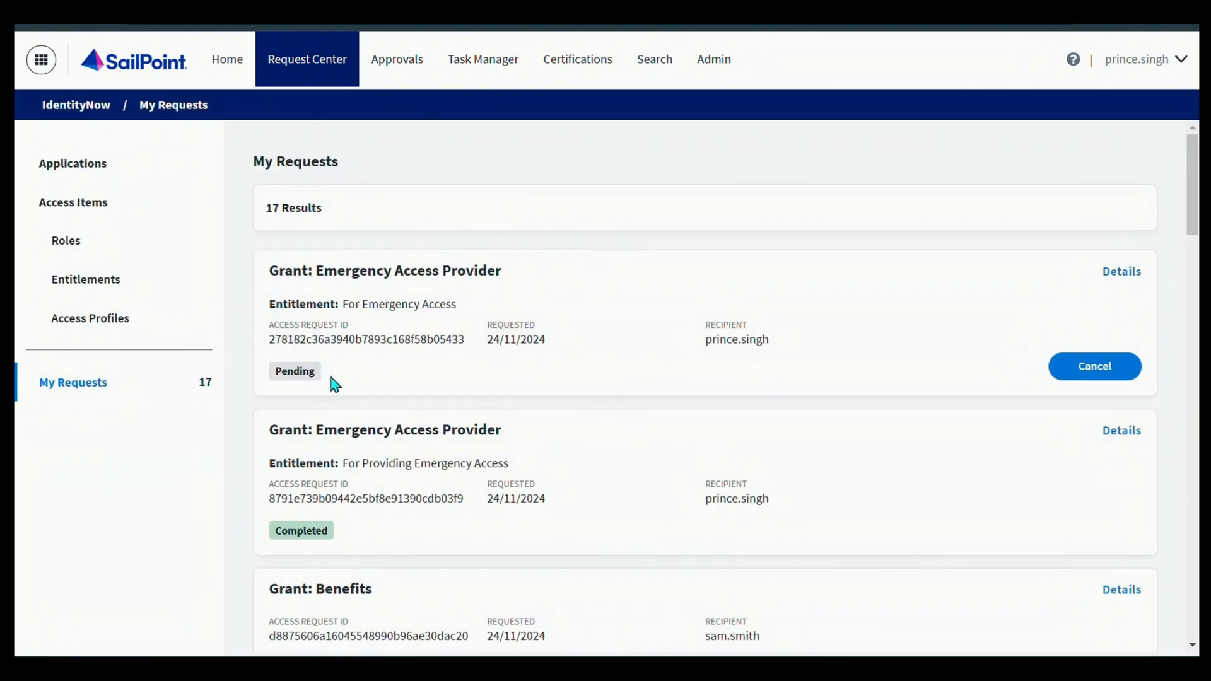
pyautogui.moveTo(335, 383); pyautogui.dragTo(281, 381)
pyautogui.click(593, 270)
pyautogui.press('F5')
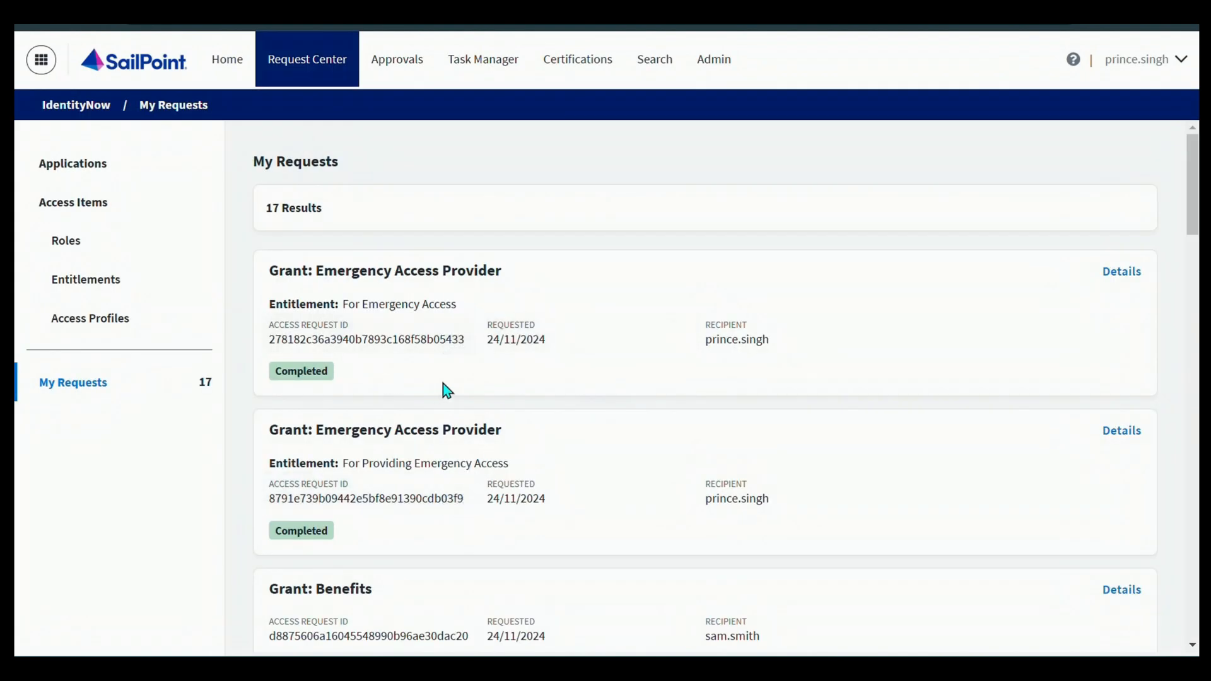
# - Examine the newest Emergency Access Provider request and its workflow details, closing the details when done
pyautogui.moveTo(393, 373); pyautogui.dragTo(258, 278)
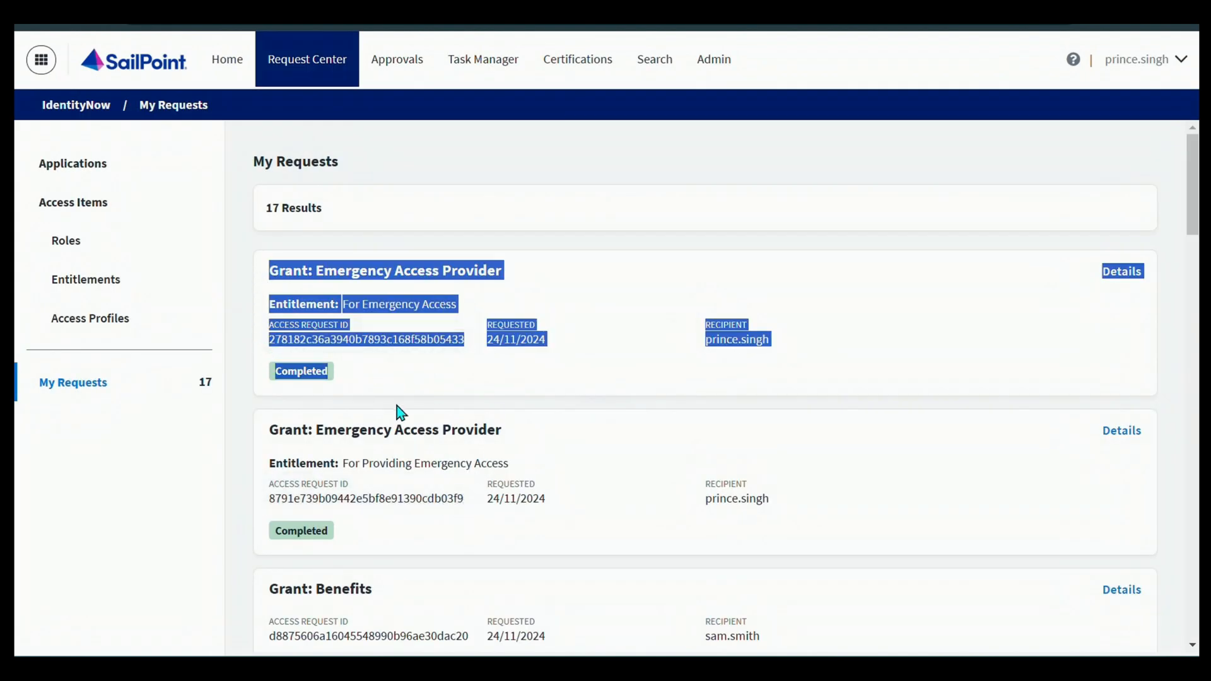
pyautogui.click(414, 387)
pyautogui.click(1122, 272)
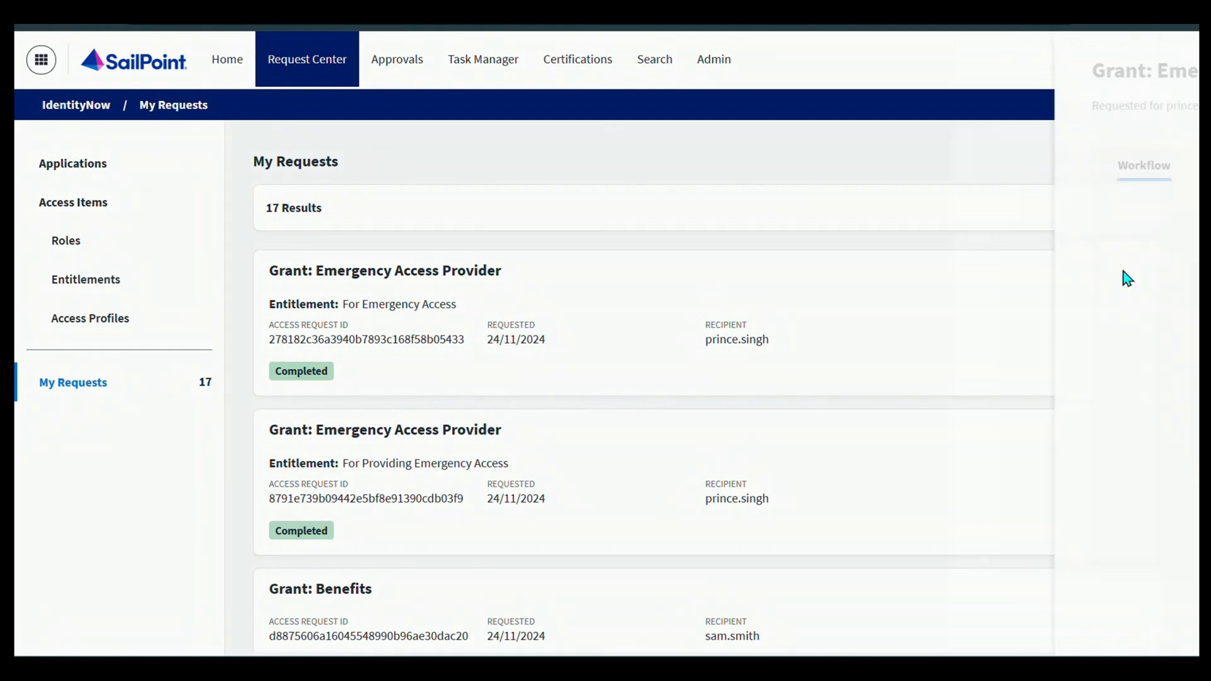
pyautogui.moveTo(811, 354); pyautogui.dragTo(702, 181)
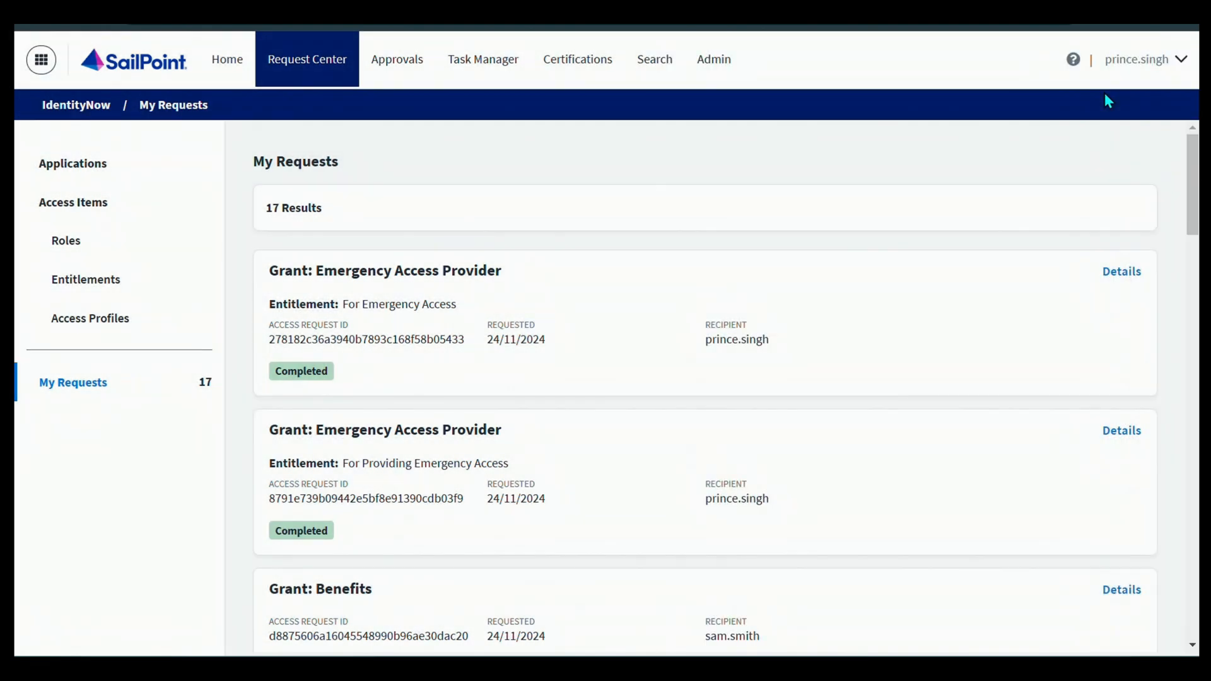
# - Go to the Launchpad from the home page and dismiss the password-reset warning
pyautogui.click(218, 71)
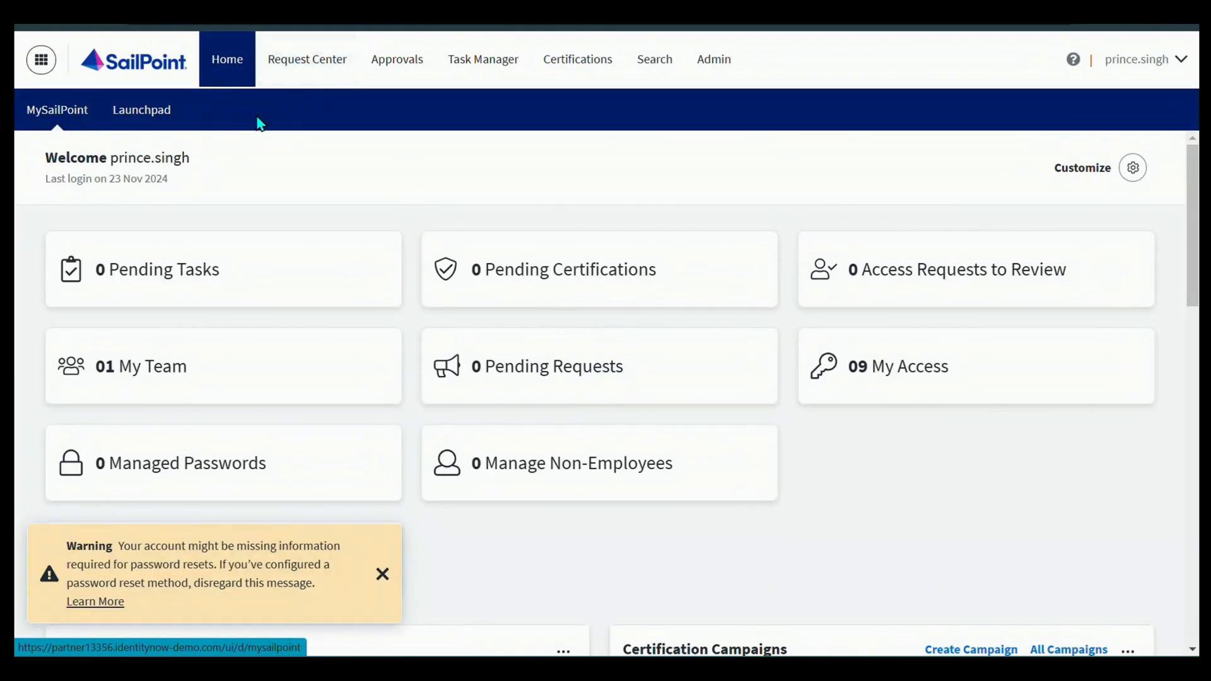
pyautogui.click(143, 116)
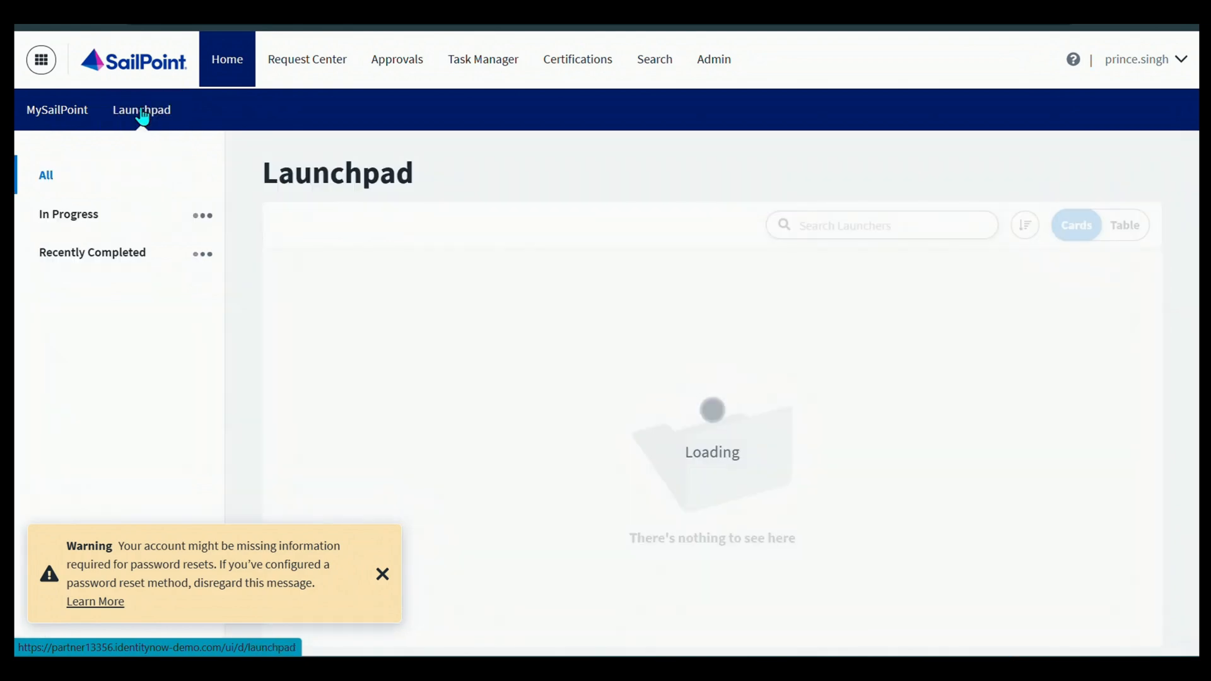
pyautogui.click(381, 574)
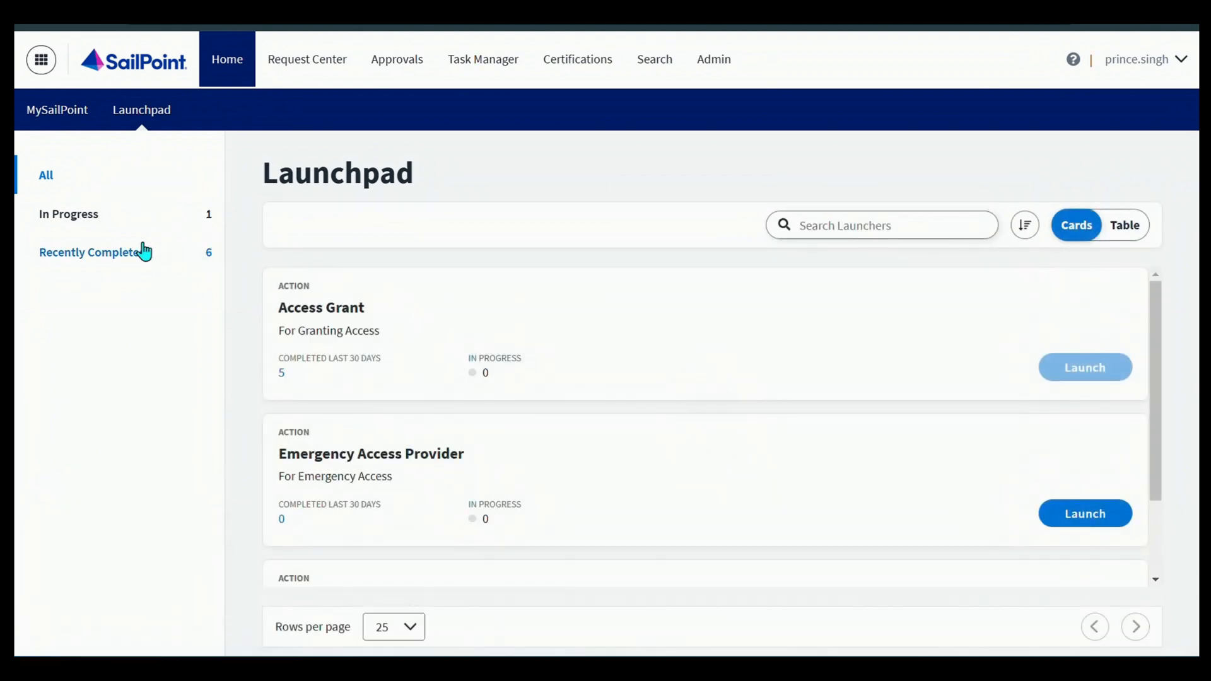
# - Launch the Emergency Access Provider launcher from the Launchpad and confirm the launch
pyautogui.scroll(-2, 664, 307)
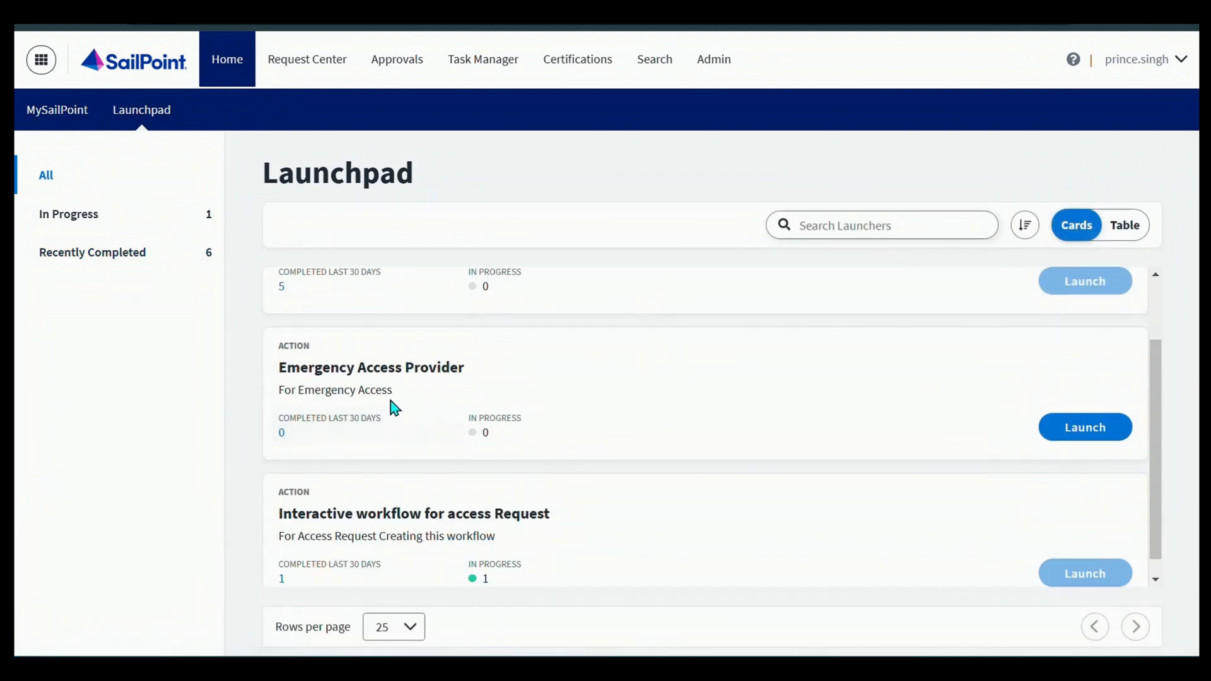
pyautogui.moveTo(277, 378); pyautogui.dragTo(474, 384)
pyautogui.click(579, 385)
pyautogui.click(1095, 434)
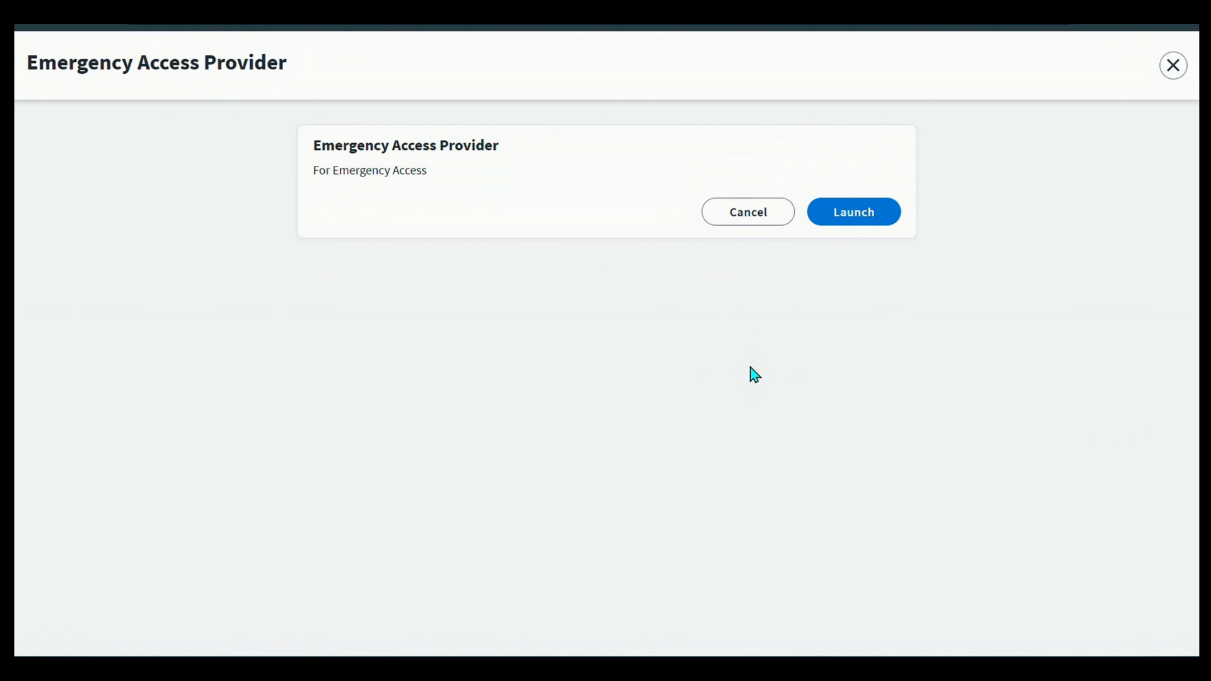
pyautogui.moveTo(326, 187); pyautogui.dragTo(513, 197)
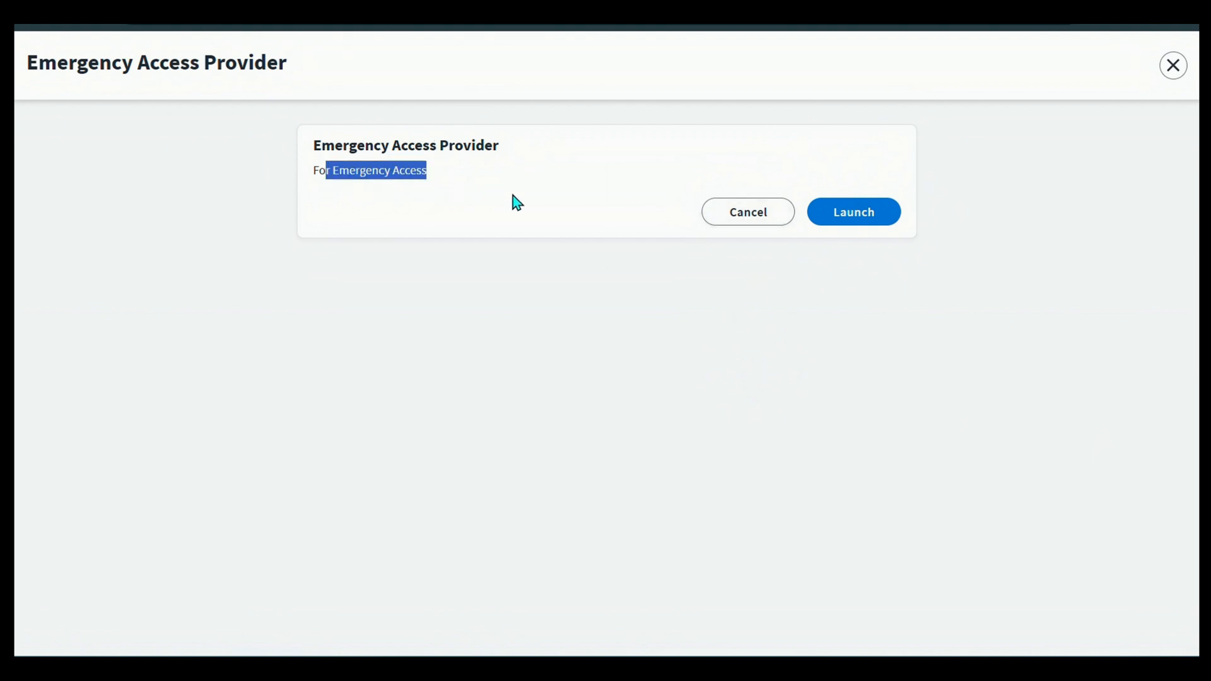
pyautogui.click(857, 216)
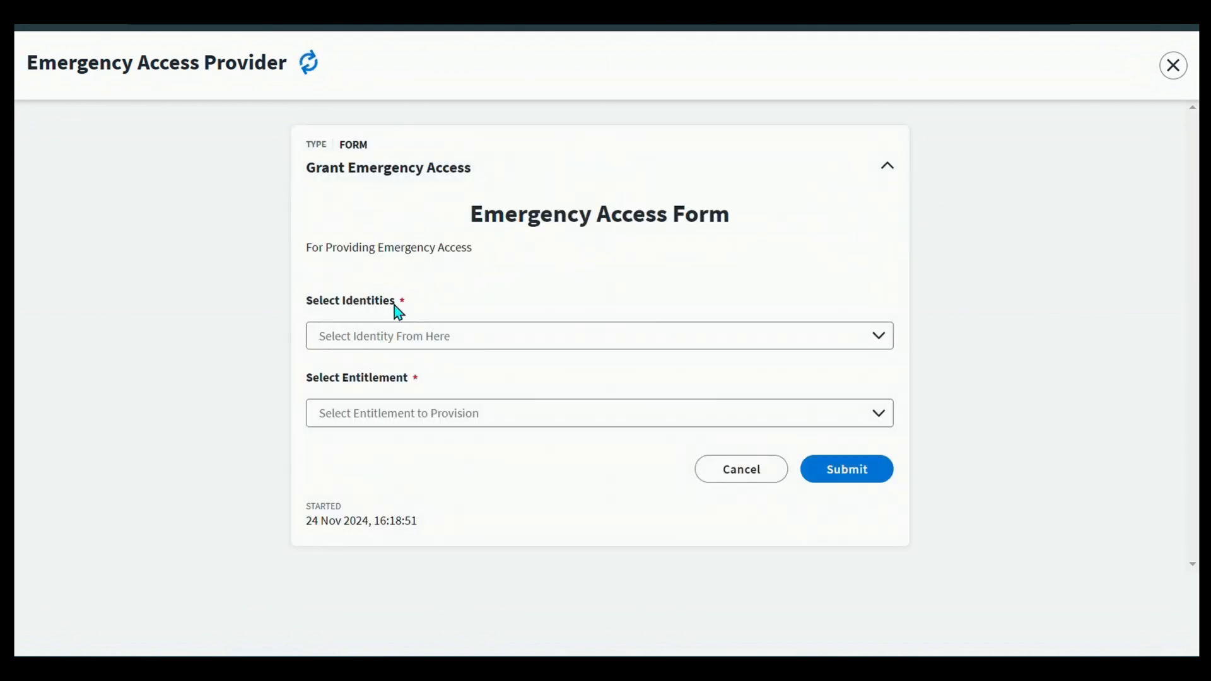
# - Choose the employee's identity and the VPN entitlement in the Emergency Access Form, submit it, and check the submission
pyautogui.click(423, 331)
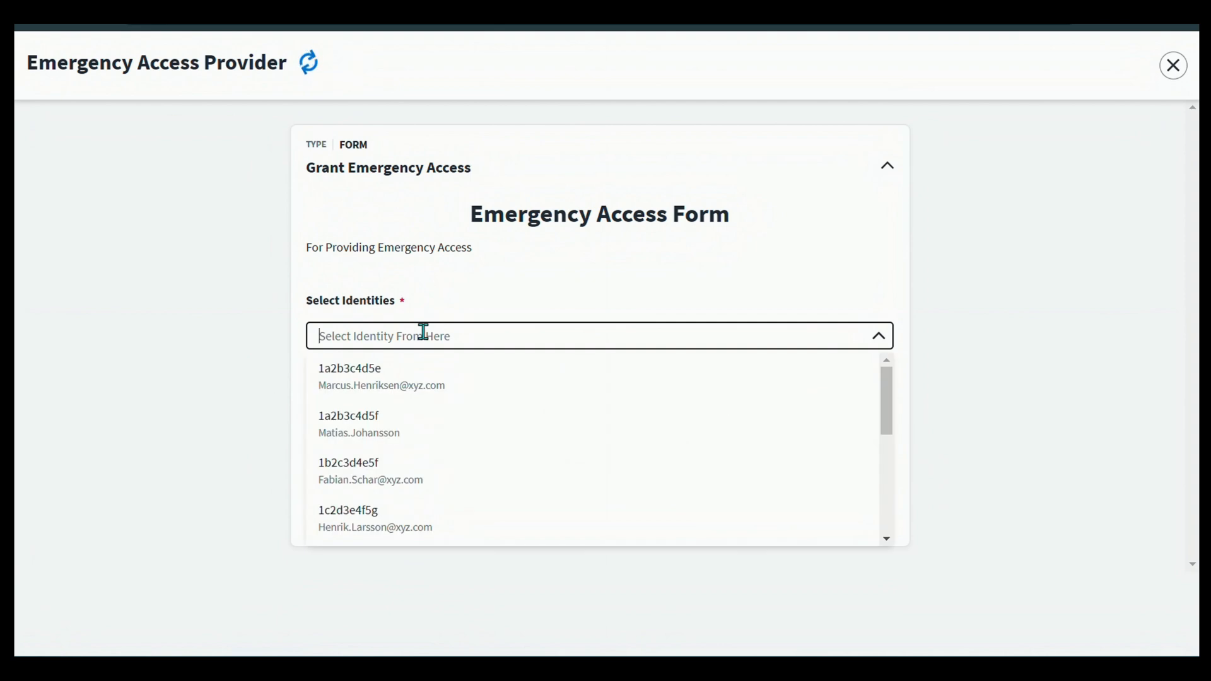
pyautogui.write('sam')
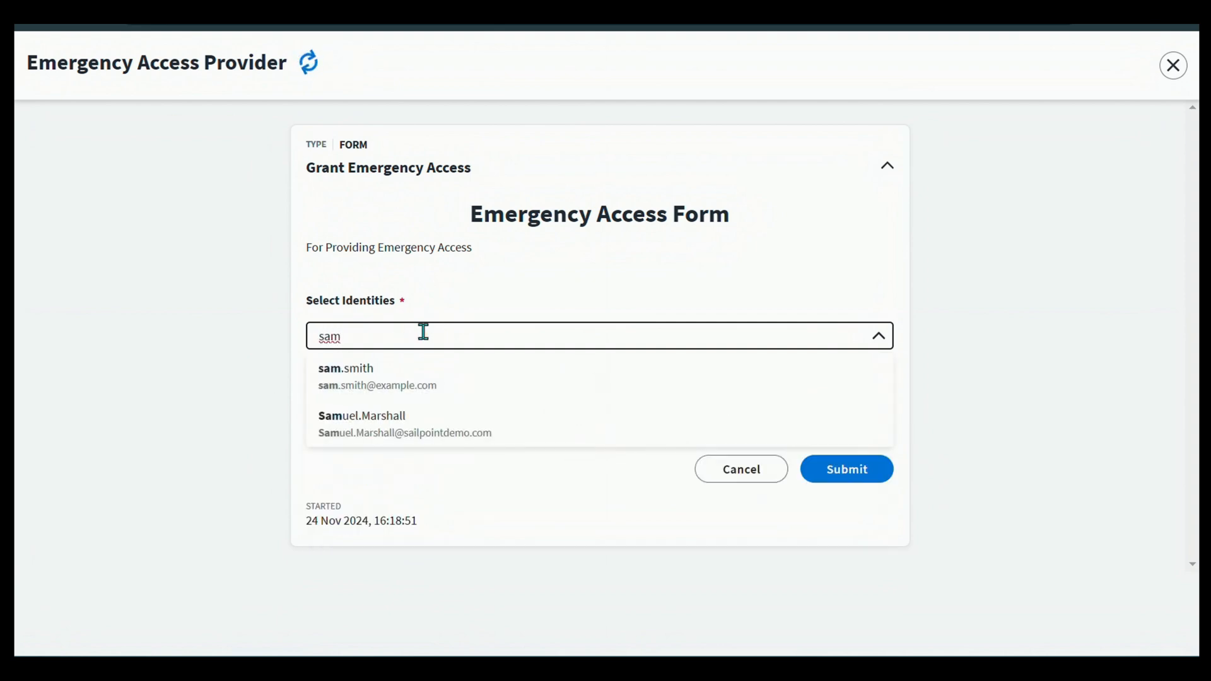
pyautogui.click(424, 377)
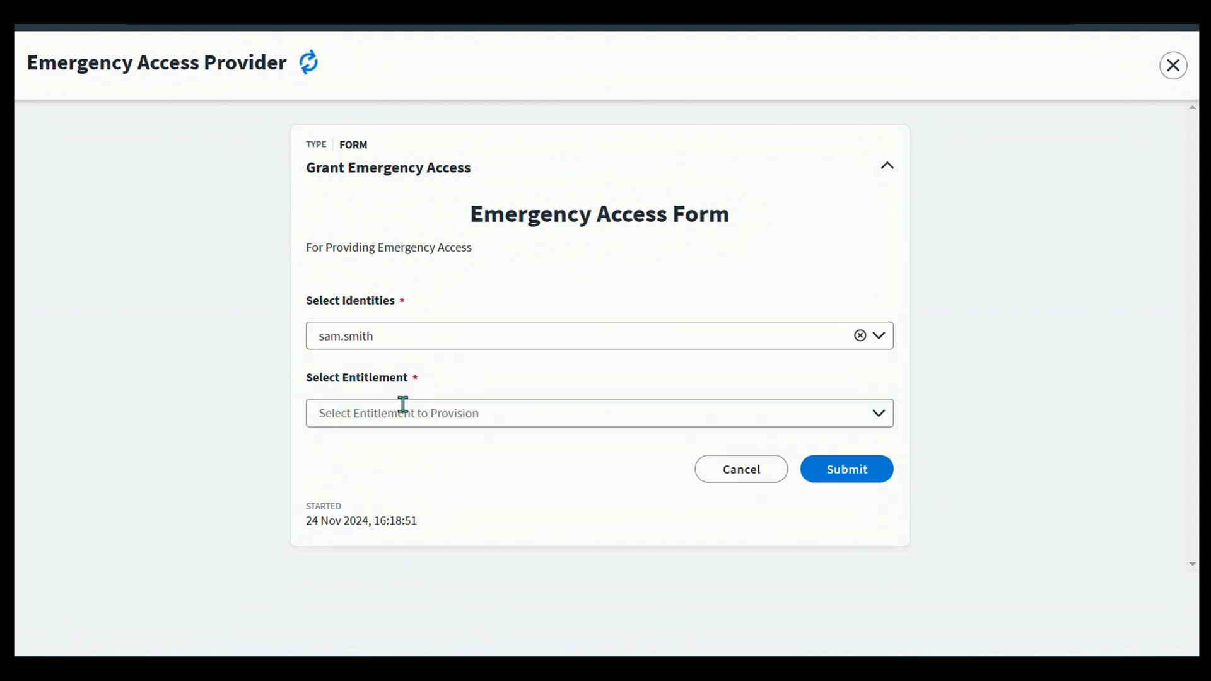
pyautogui.click(417, 413)
pyautogui.write('vpn')
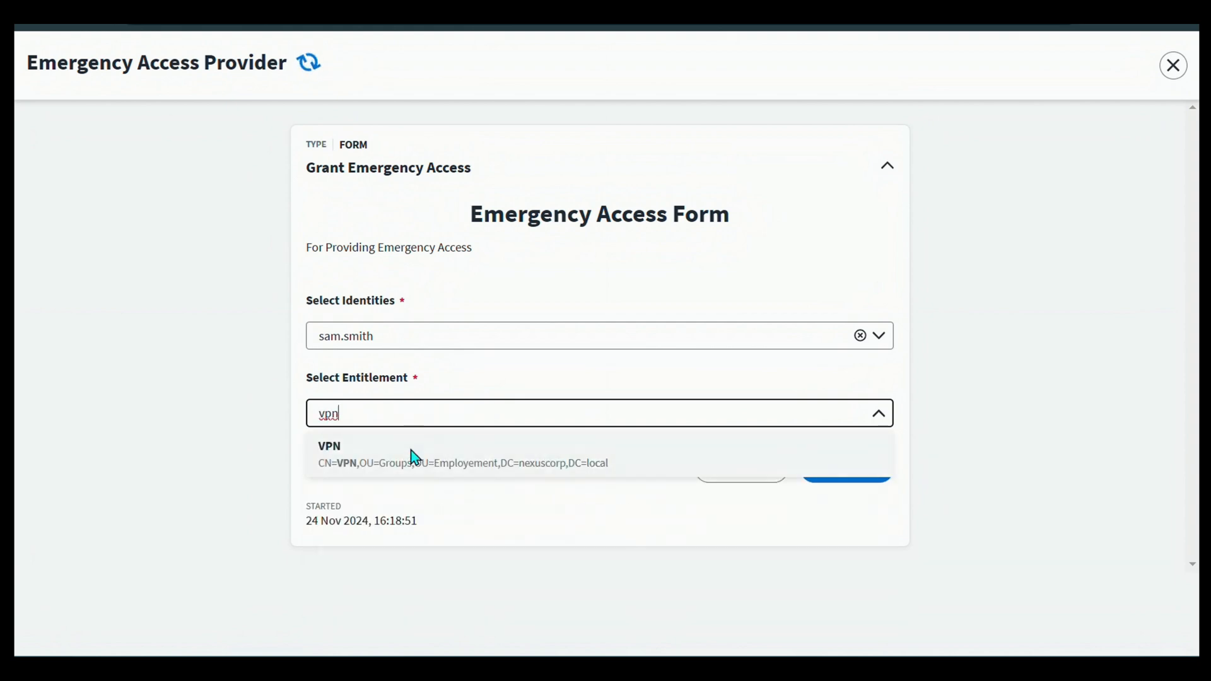
pyautogui.click(413, 456)
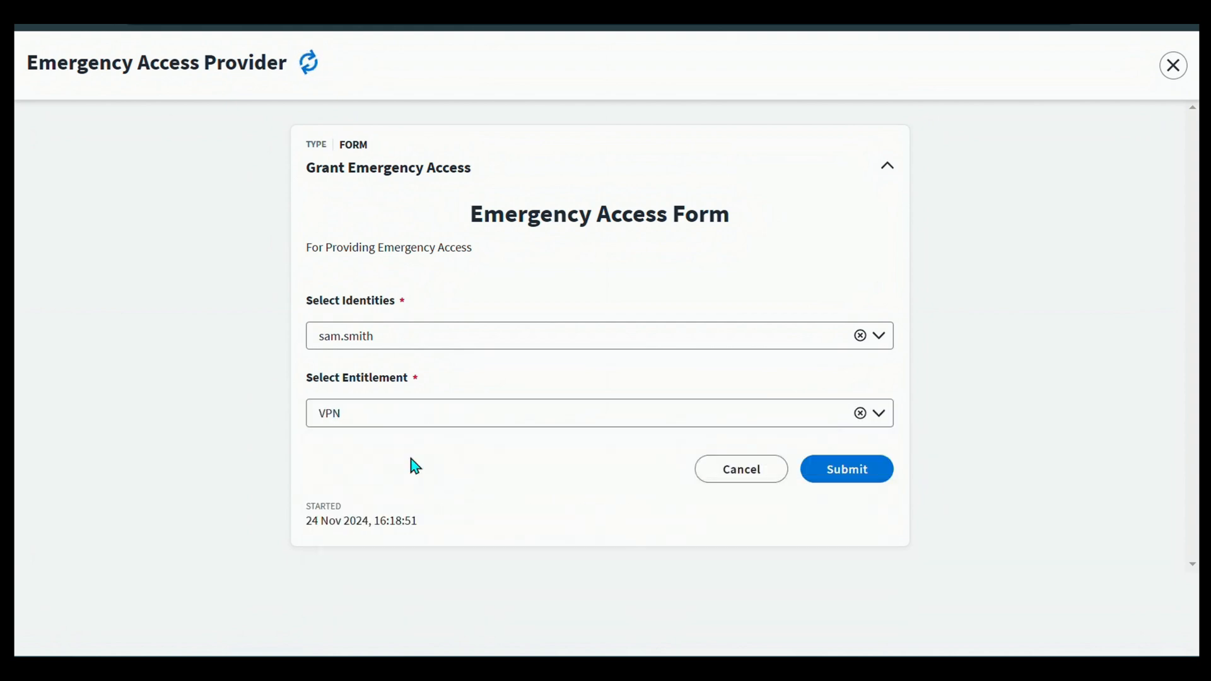
pyautogui.click(866, 477)
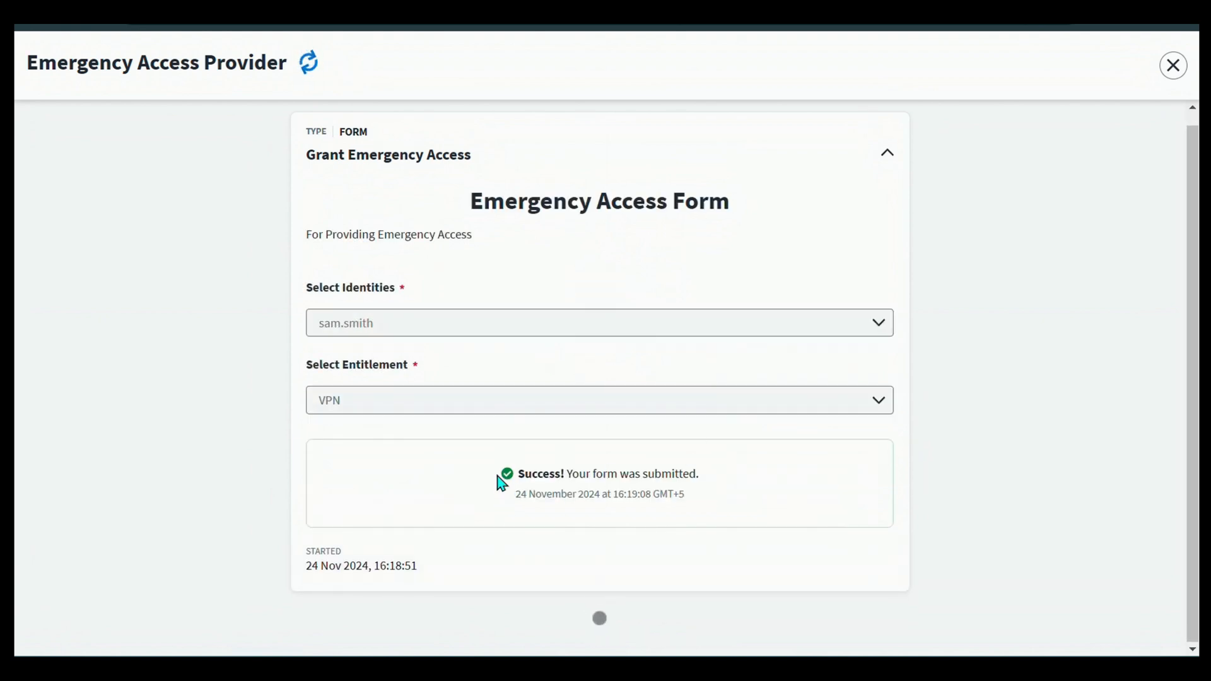
pyautogui.moveTo(517, 473); pyautogui.dragTo(706, 486)
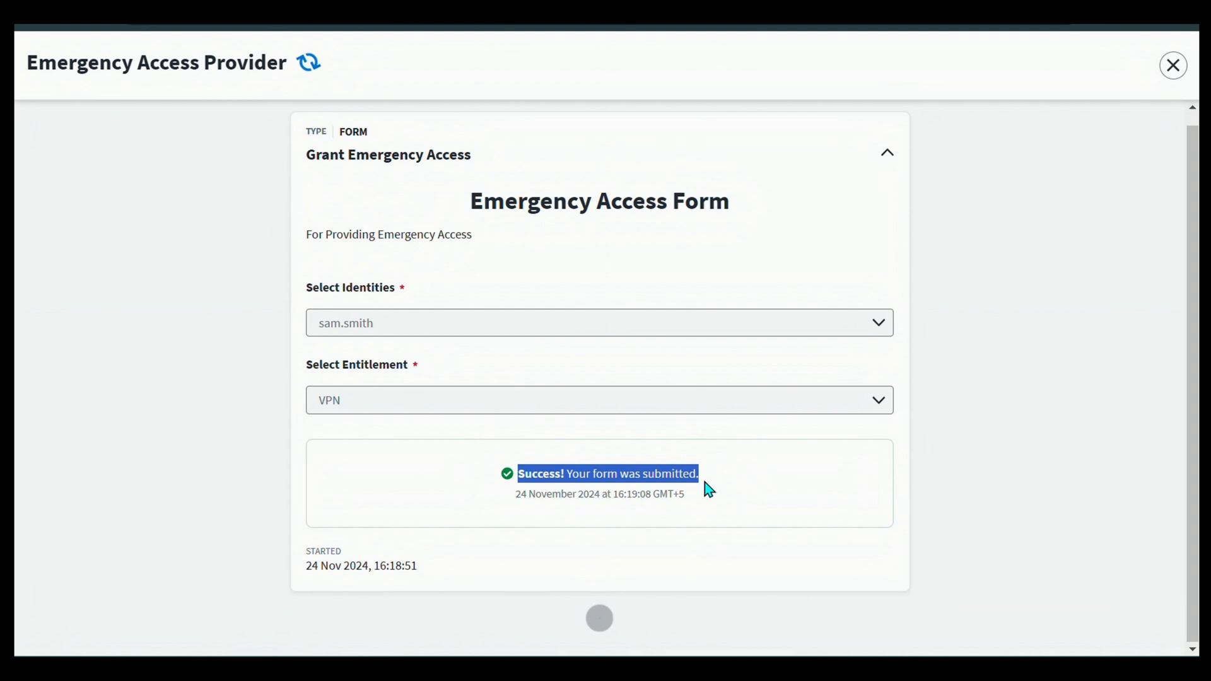
pyautogui.click(792, 491)
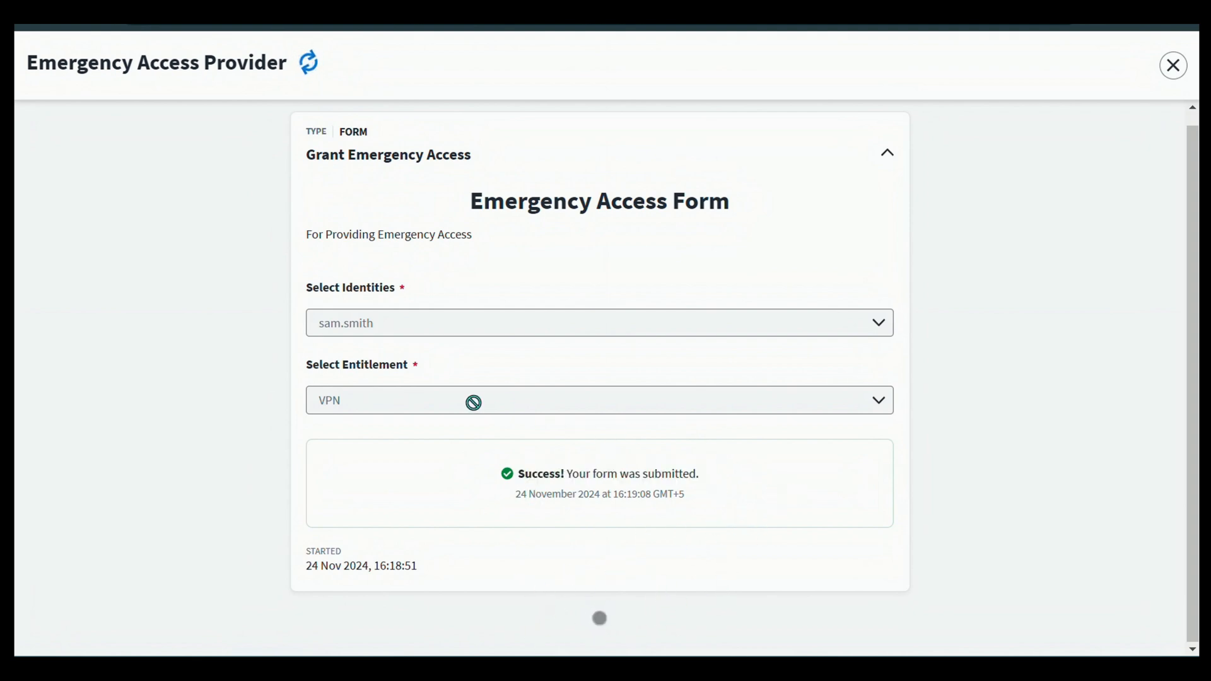
pyautogui.moveTo(381, 326); pyautogui.dragTo(319, 324)
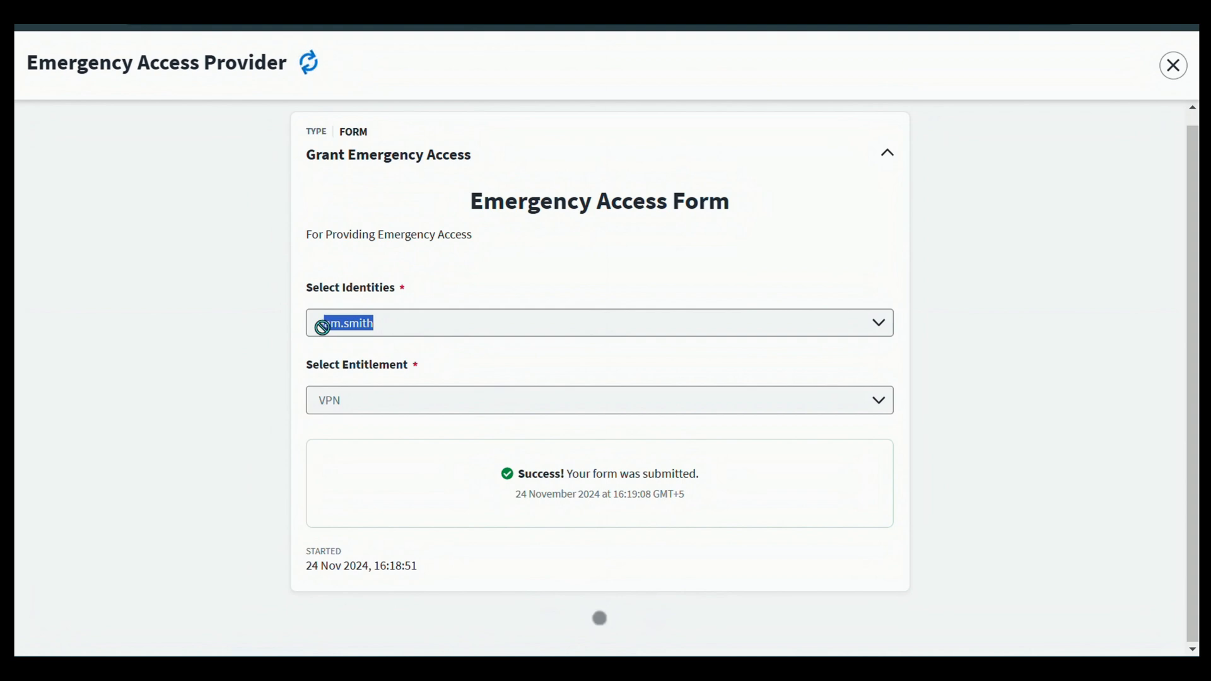
pyautogui.click(502, 288)
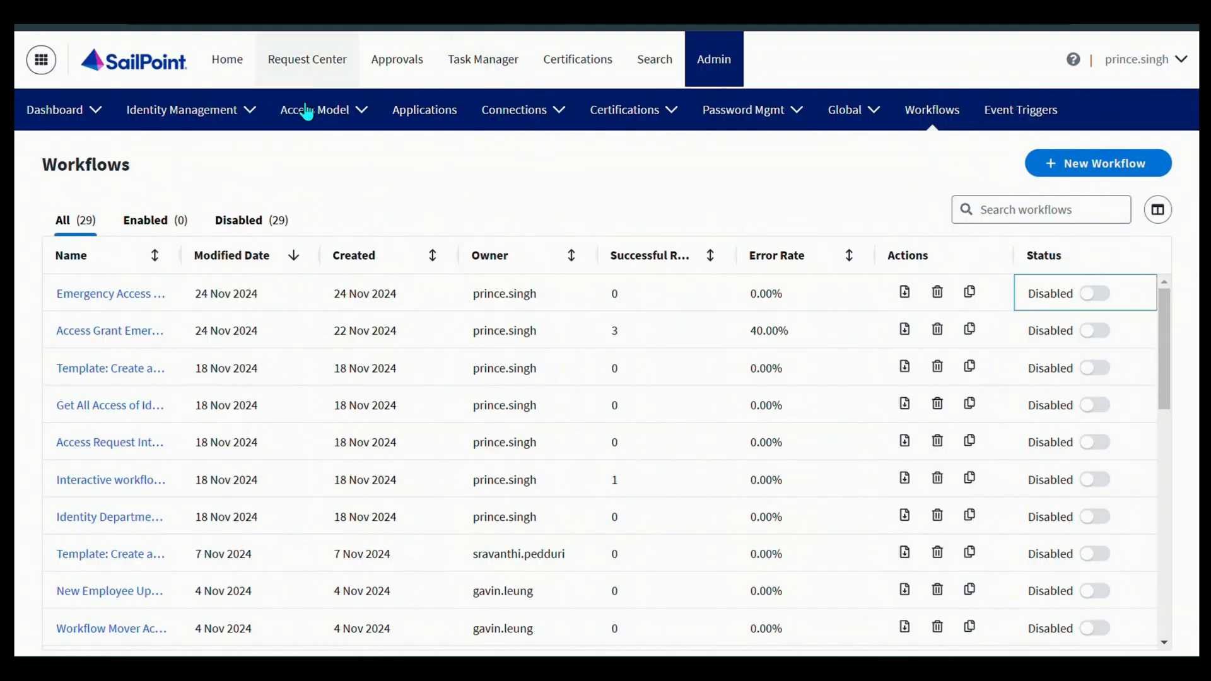
# - View your own requests in the Request Center and examine the VPN grant's recipient and workflow details, closing the details when done
pyautogui.click(316, 63)
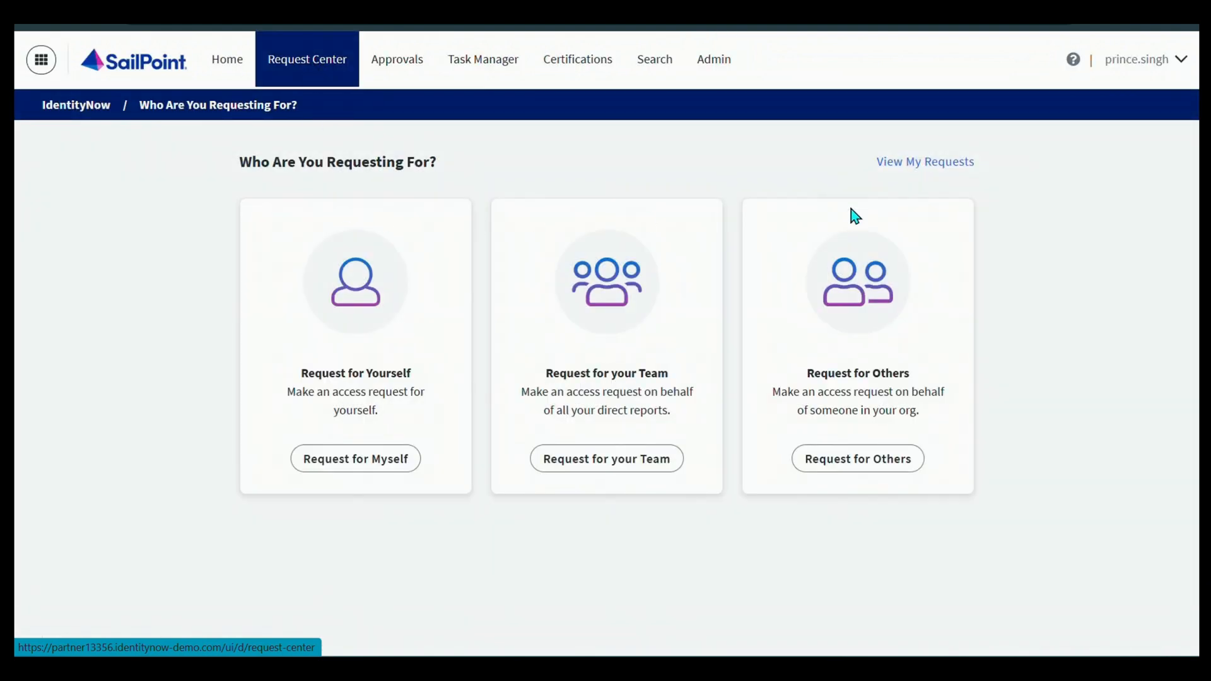
pyautogui.click(930, 165)
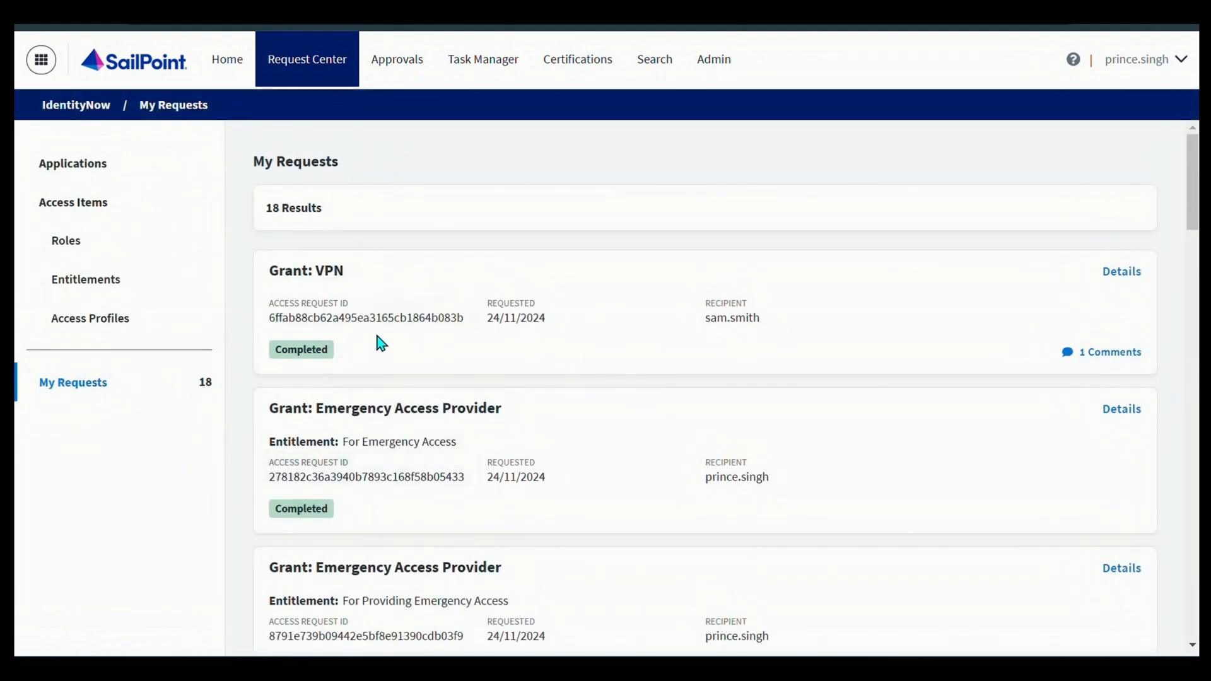
pyautogui.moveTo(737, 319); pyautogui.dragTo(692, 324)
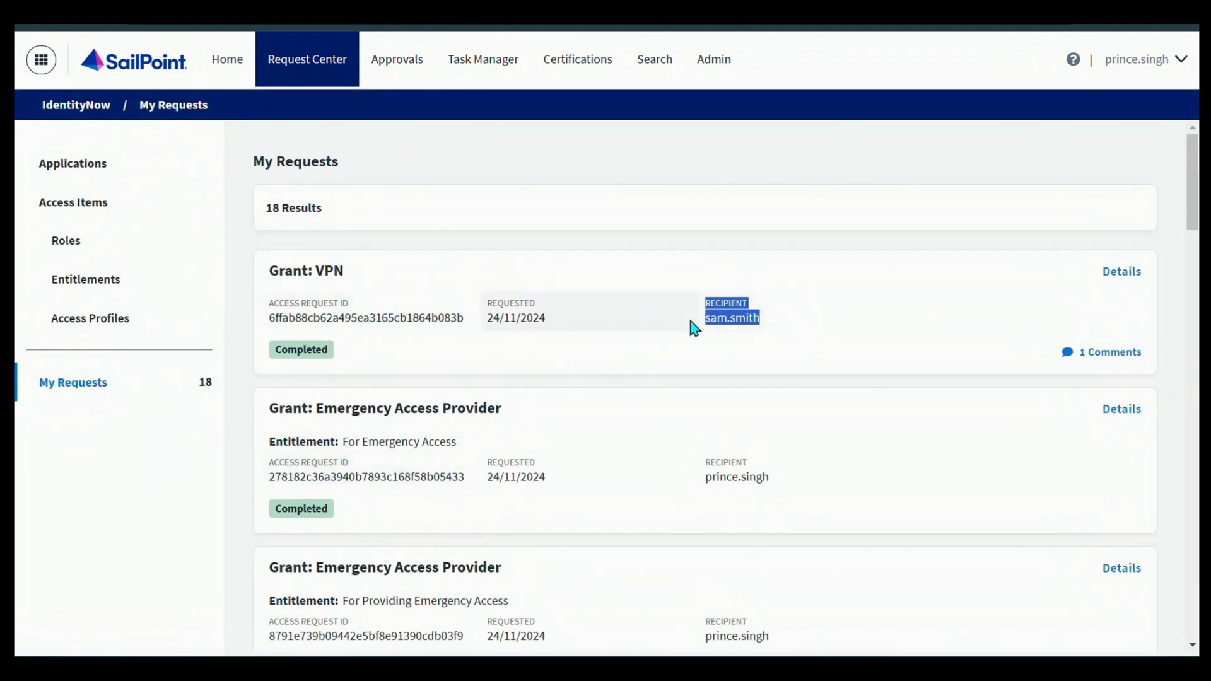
pyautogui.moveTo(351, 277); pyautogui.dragTo(274, 276)
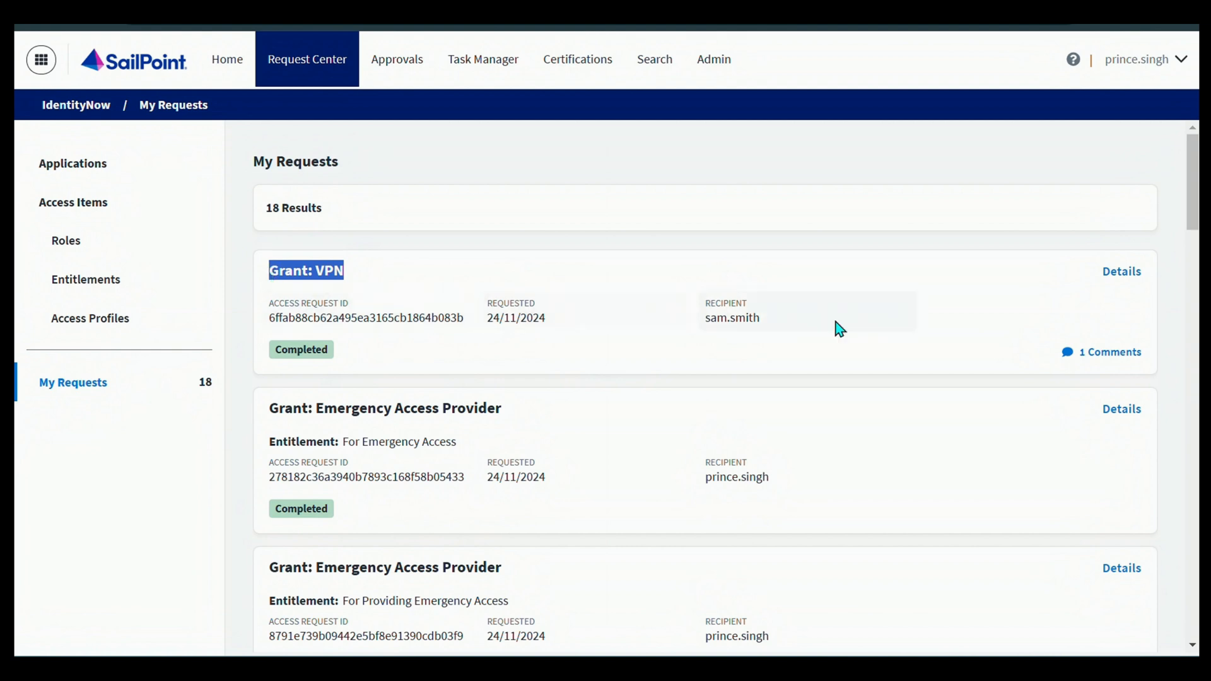
pyautogui.click(1123, 278)
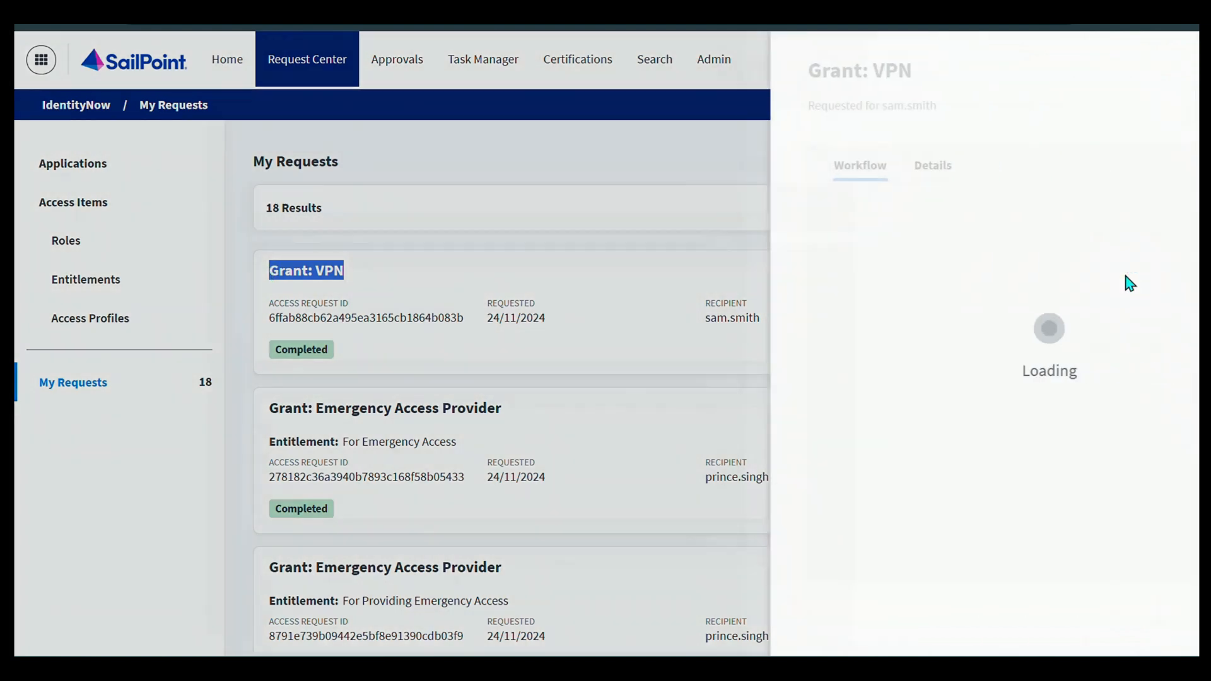
pyautogui.moveTo(813, 360); pyautogui.dragTo(710, 205)
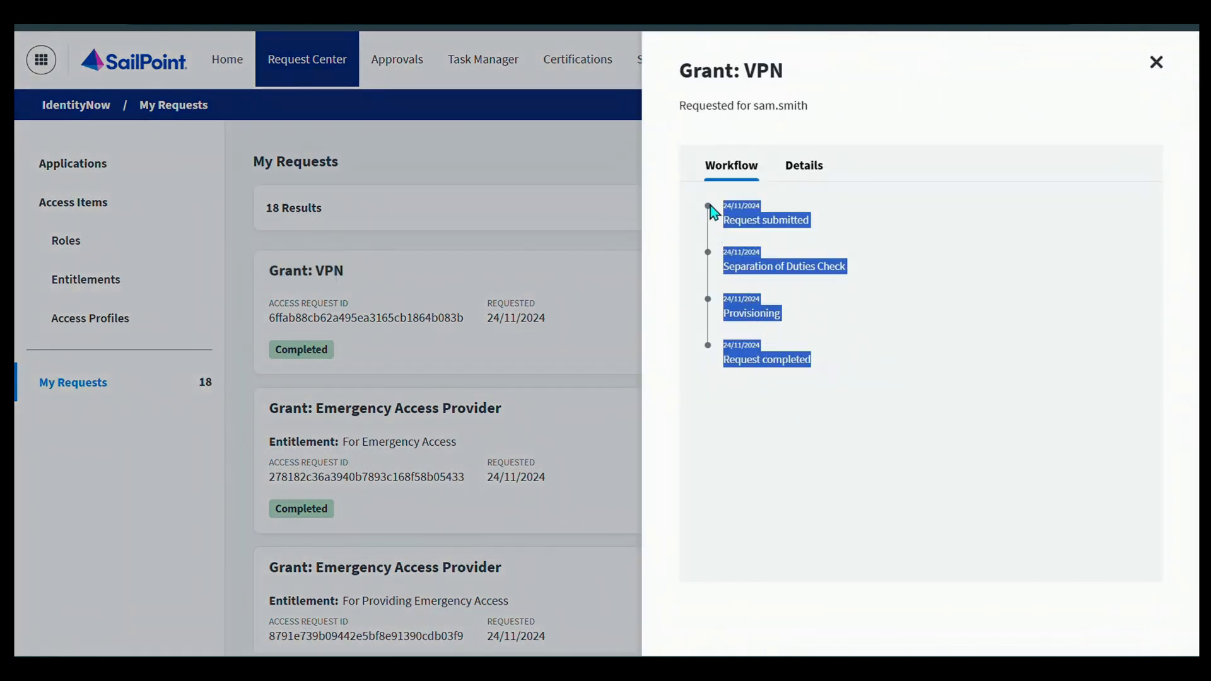
pyautogui.click(1156, 65)
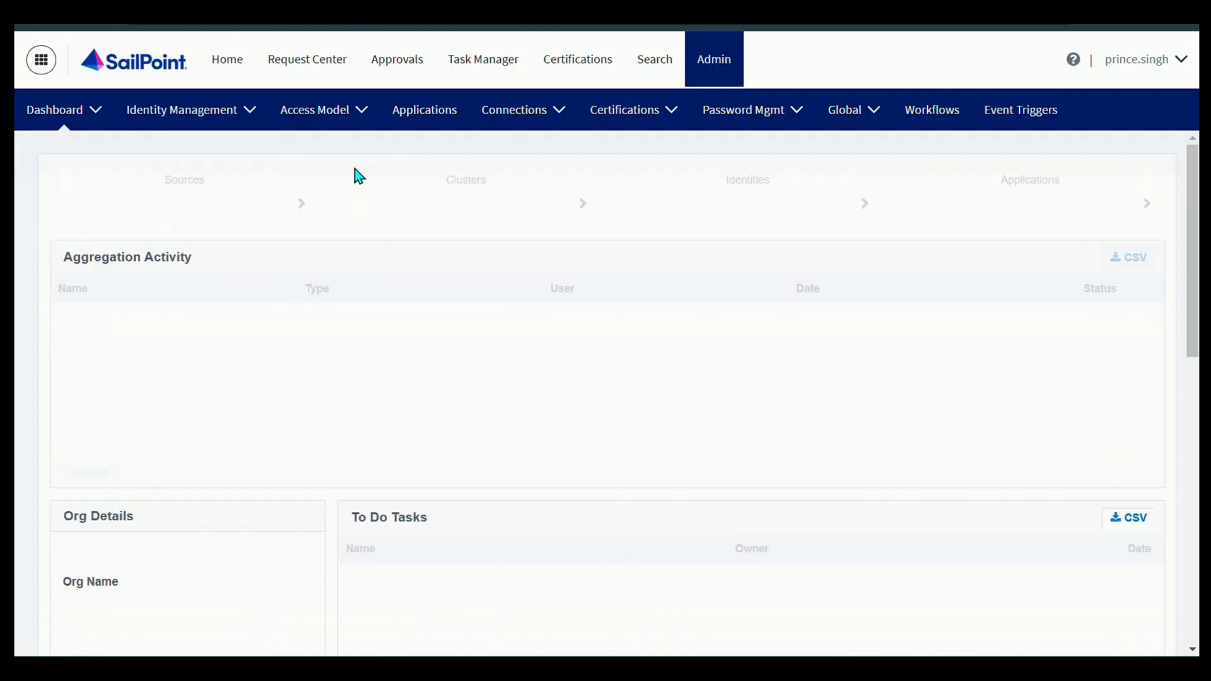
# - Find the recipient's identity in Identity Management and examine the VPN entitlement among its access, closing the entitlement details when done
pyautogui.click(198, 123)
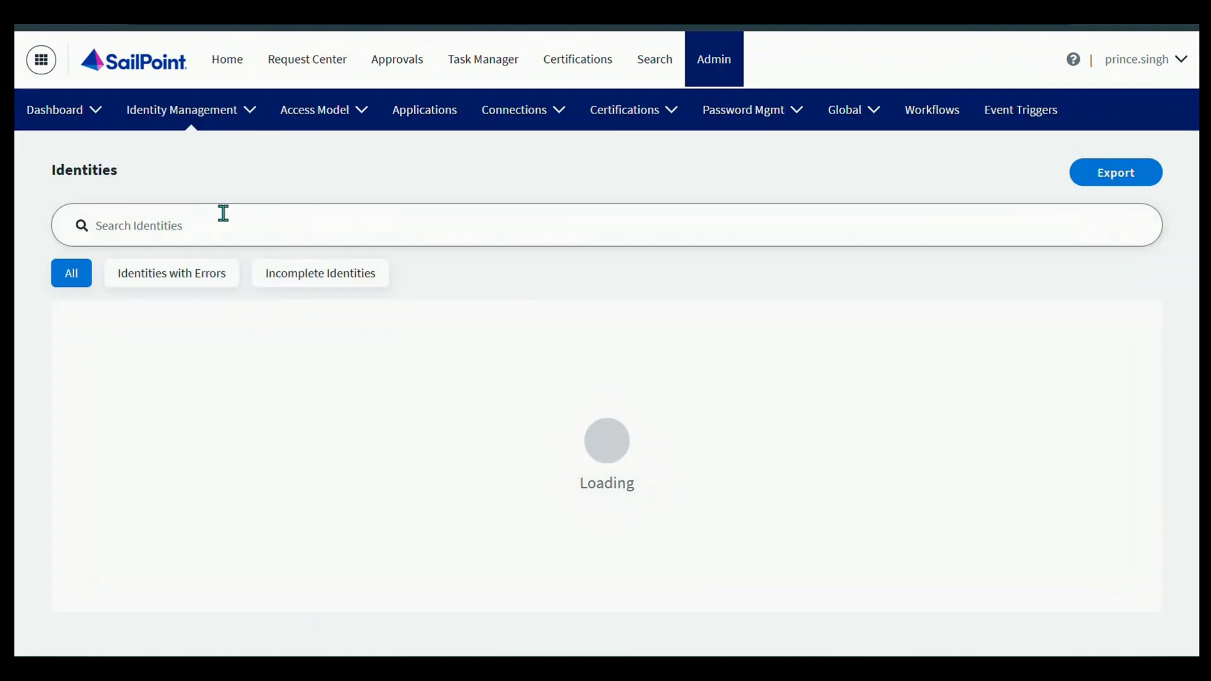
pyautogui.click(223, 213)
pyautogui.write('sam.')
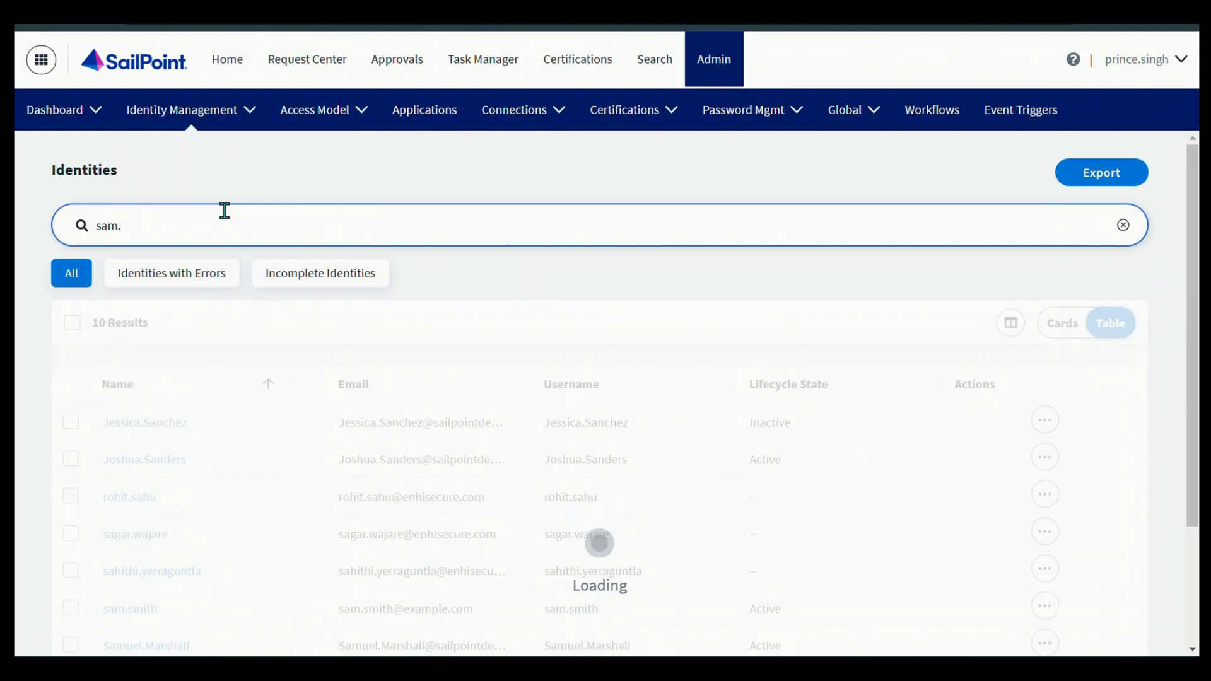
pyautogui.click(130, 423)
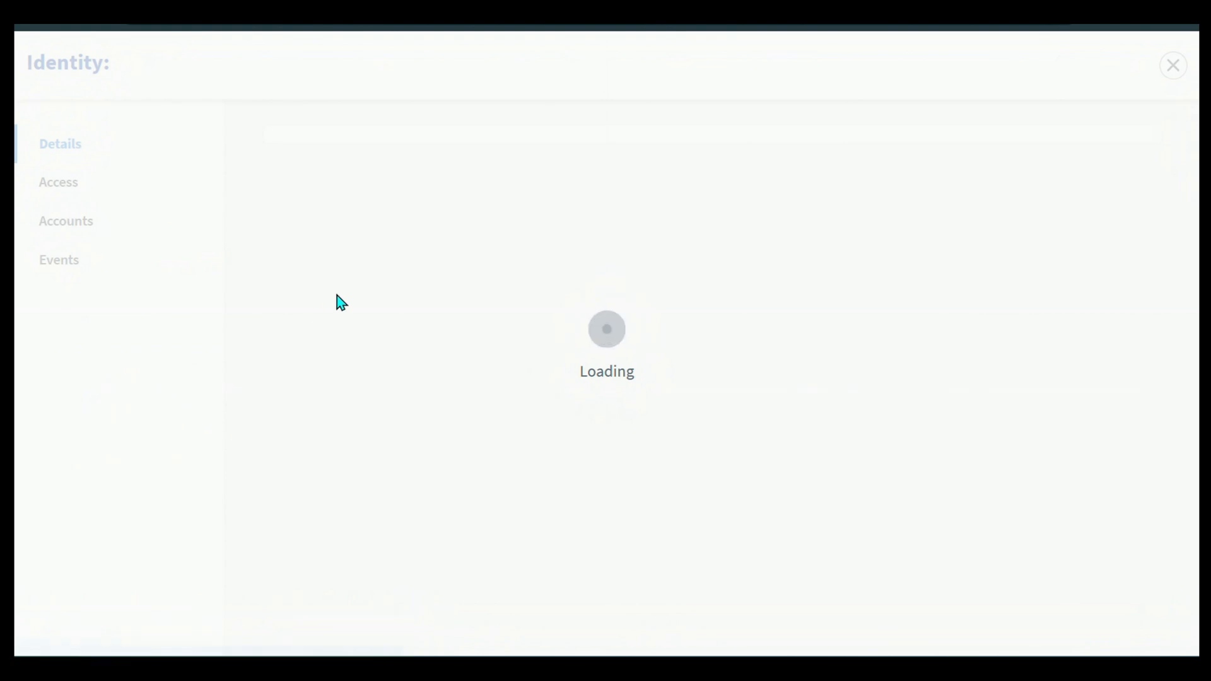
pyautogui.click(58, 186)
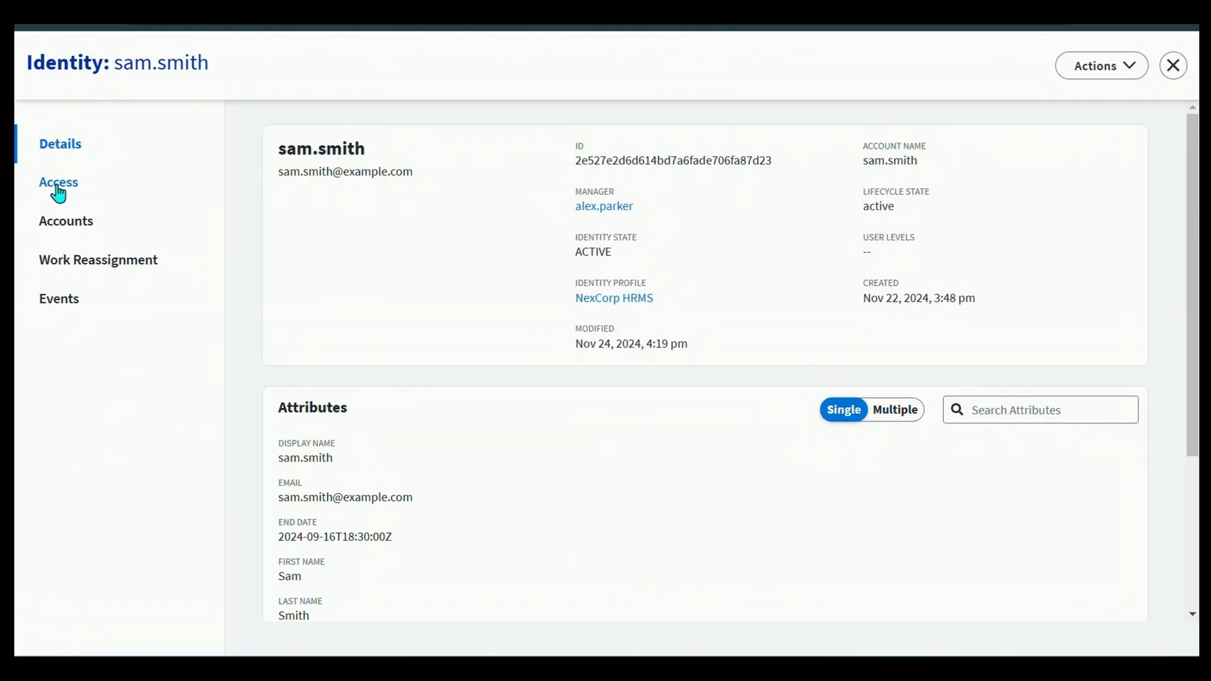
pyautogui.click(521, 151)
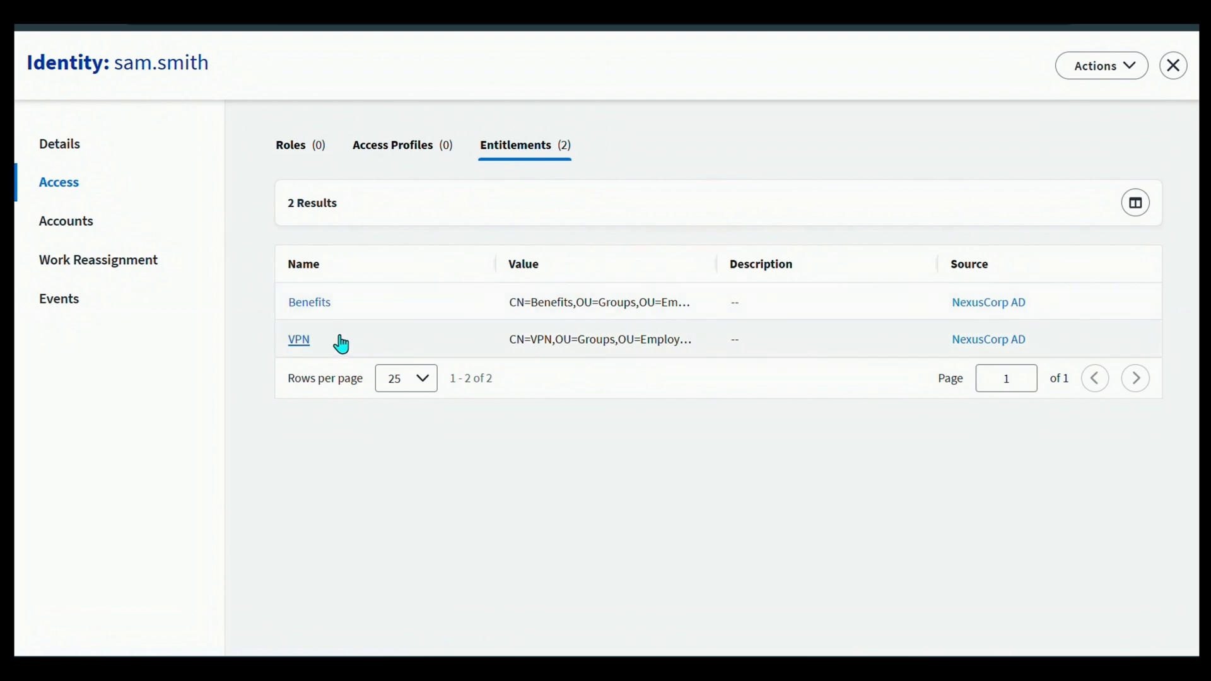
pyautogui.doubleClick(301, 346)
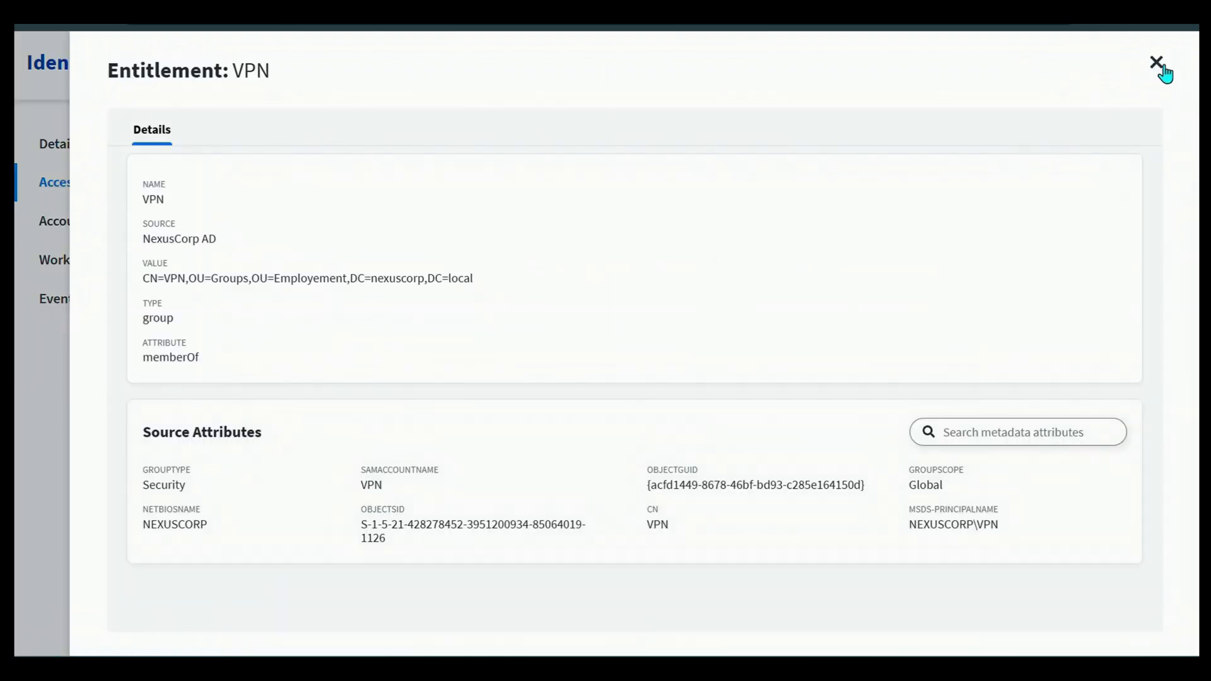
pyautogui.click(1156, 62)
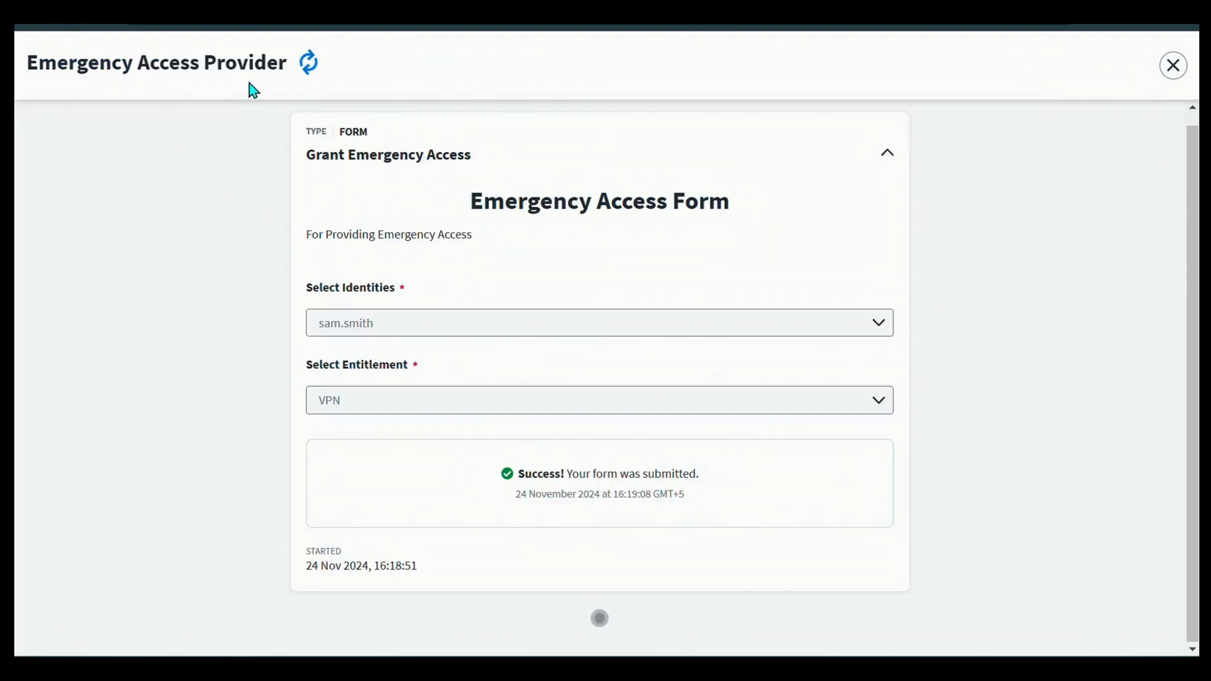
# - Switch to the Outlook mailbox and read the notification emails about the Emergency Access Provider entitlement requests
pyautogui.moveTo(285, 65); pyautogui.dragTo(88, 65)
pyautogui.moveTo(668, 617); pyautogui.dragTo(498, 532)
pyautogui.click(670, 574)
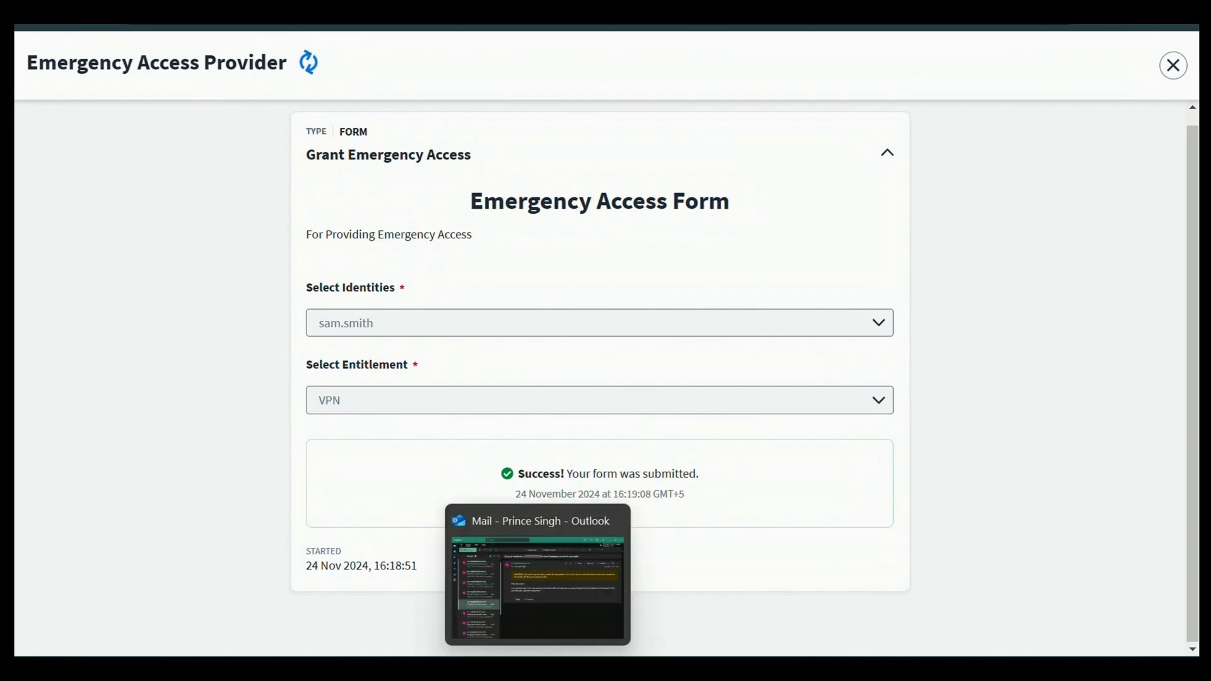
pyautogui.click(555, 568)
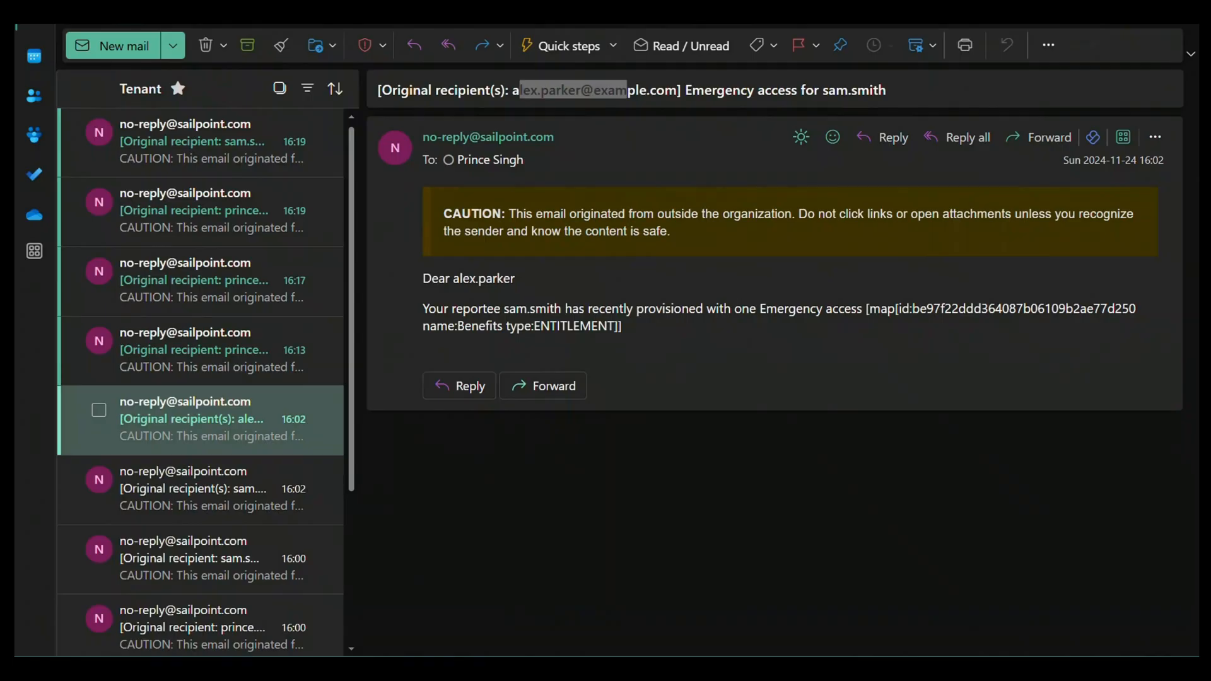
pyautogui.click(182, 339)
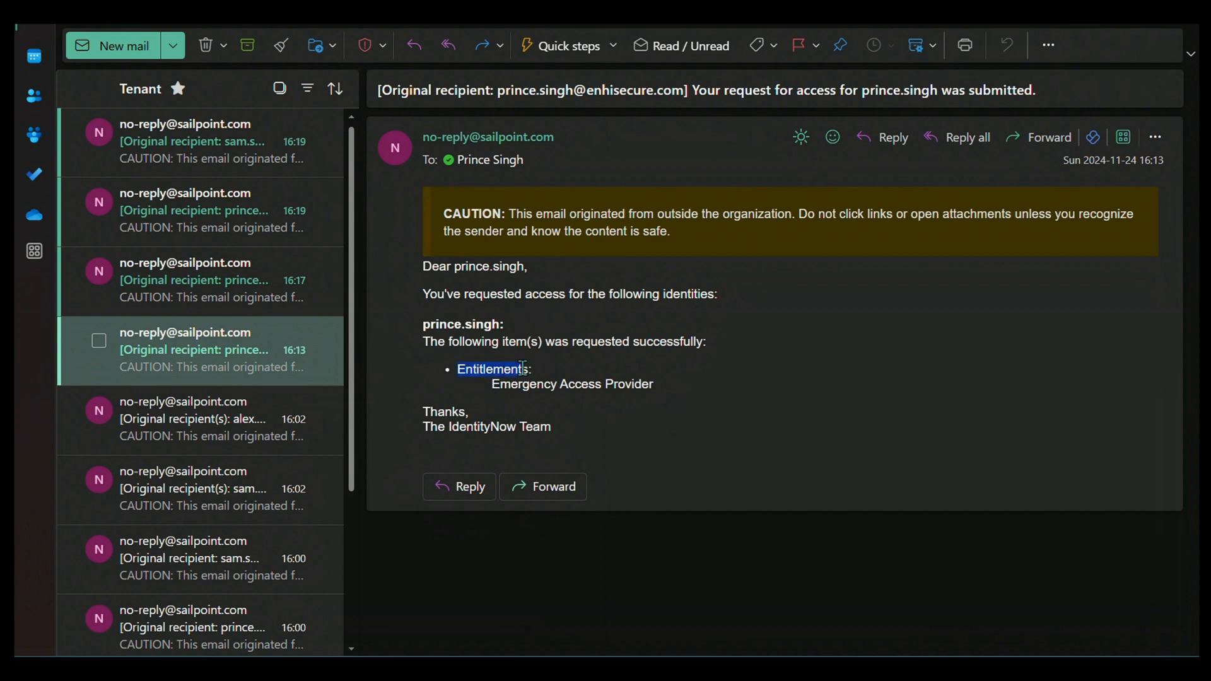
pyautogui.click(179, 283)
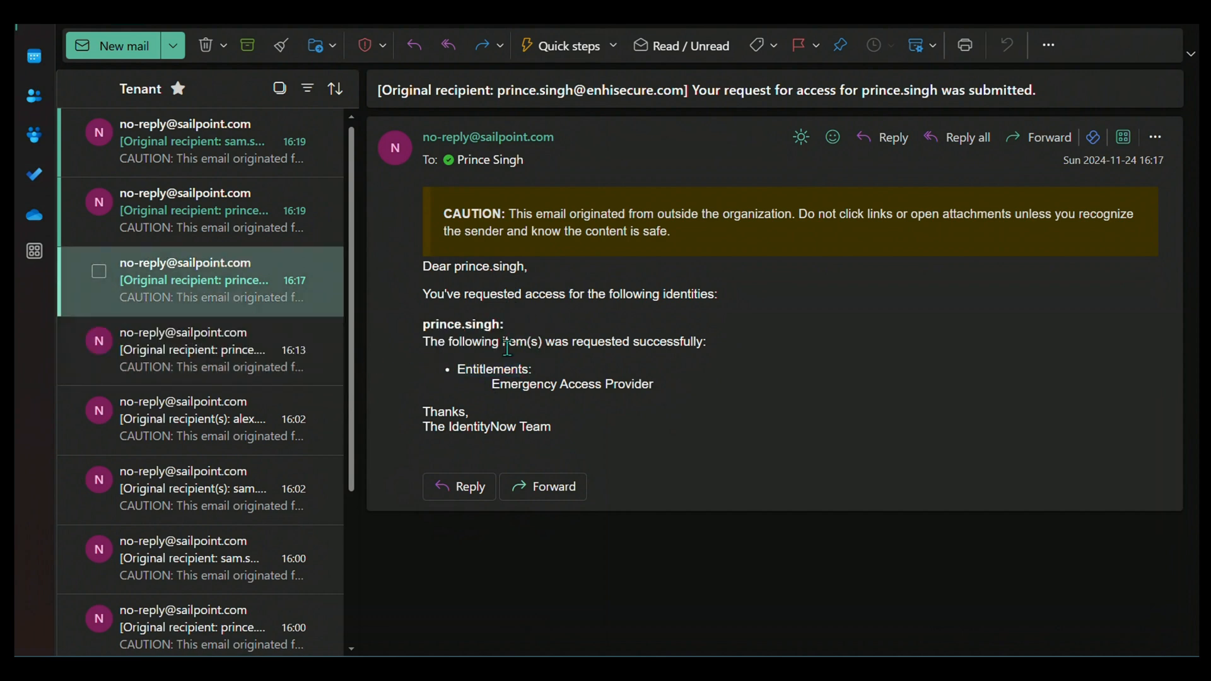
# - Read the two VPN request emails: the requester's submission notice and the recipient's notice of access requested on their behalf
pyautogui.click(194, 203)
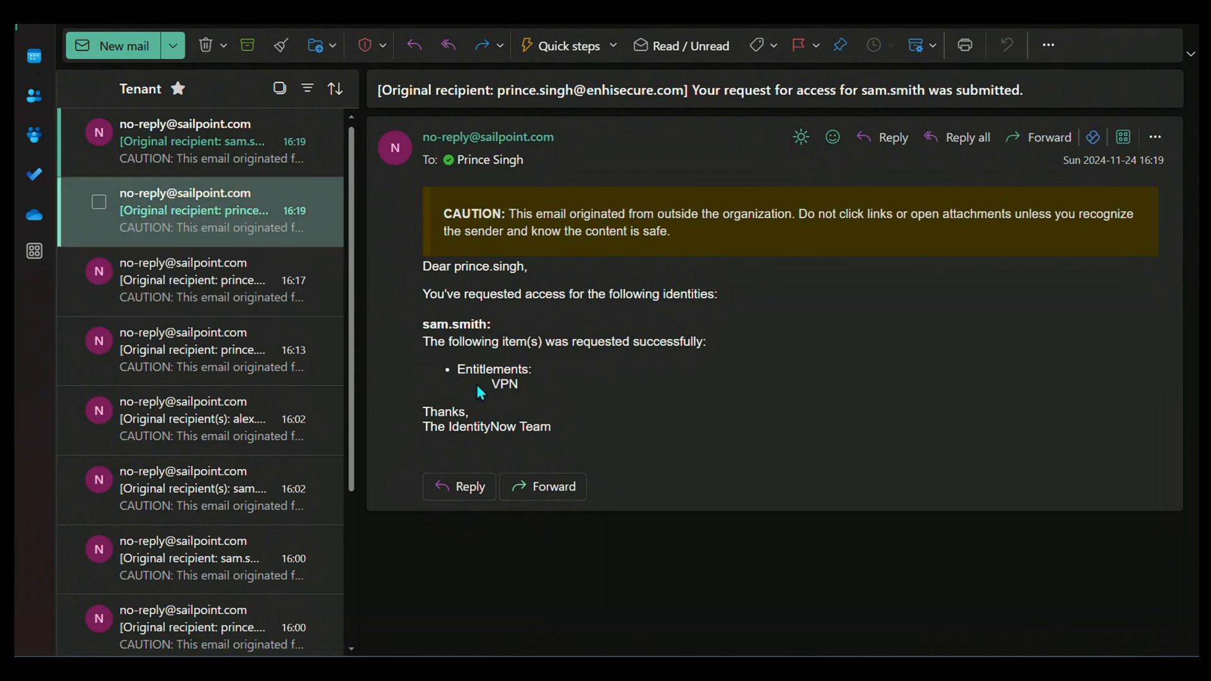
pyautogui.moveTo(478, 388); pyautogui.dragTo(522, 386)
pyautogui.click(209, 146)
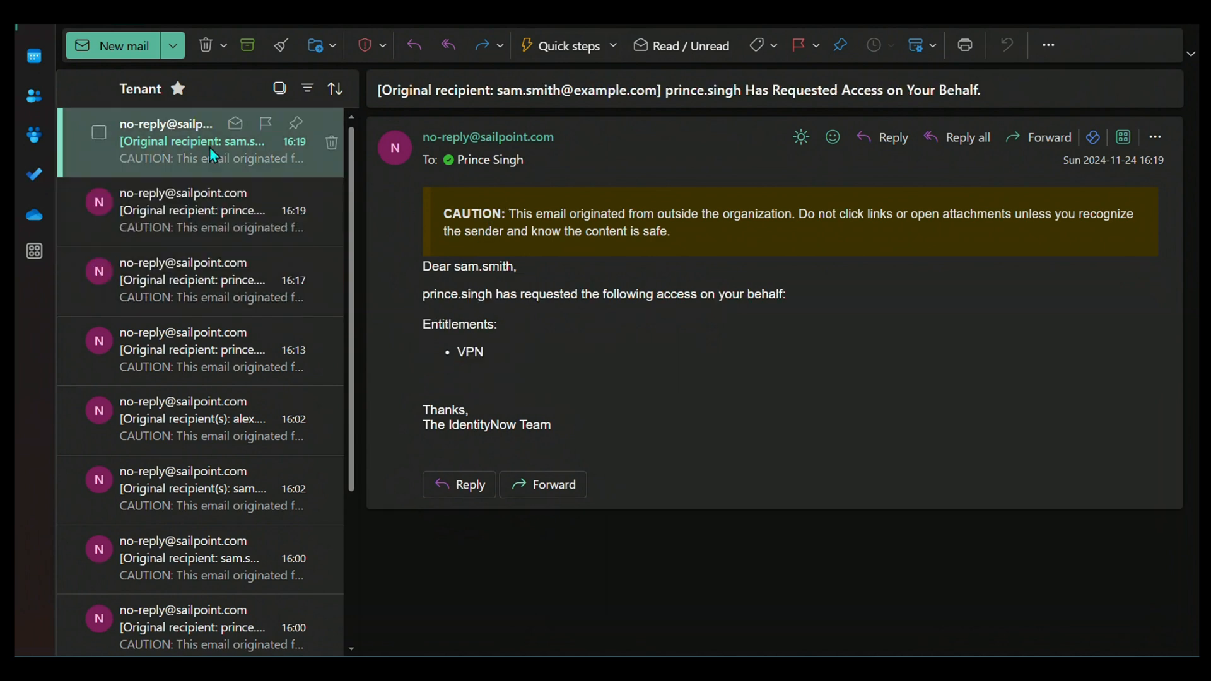
pyautogui.click(202, 249)
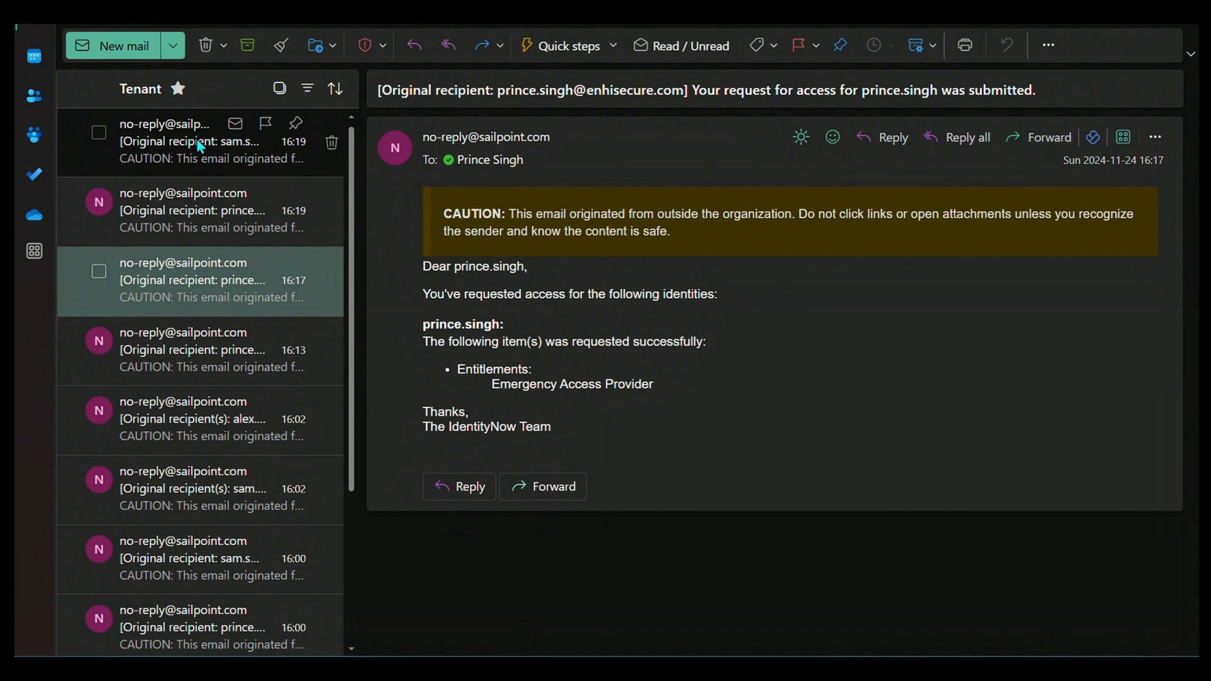
pyautogui.click(200, 147)
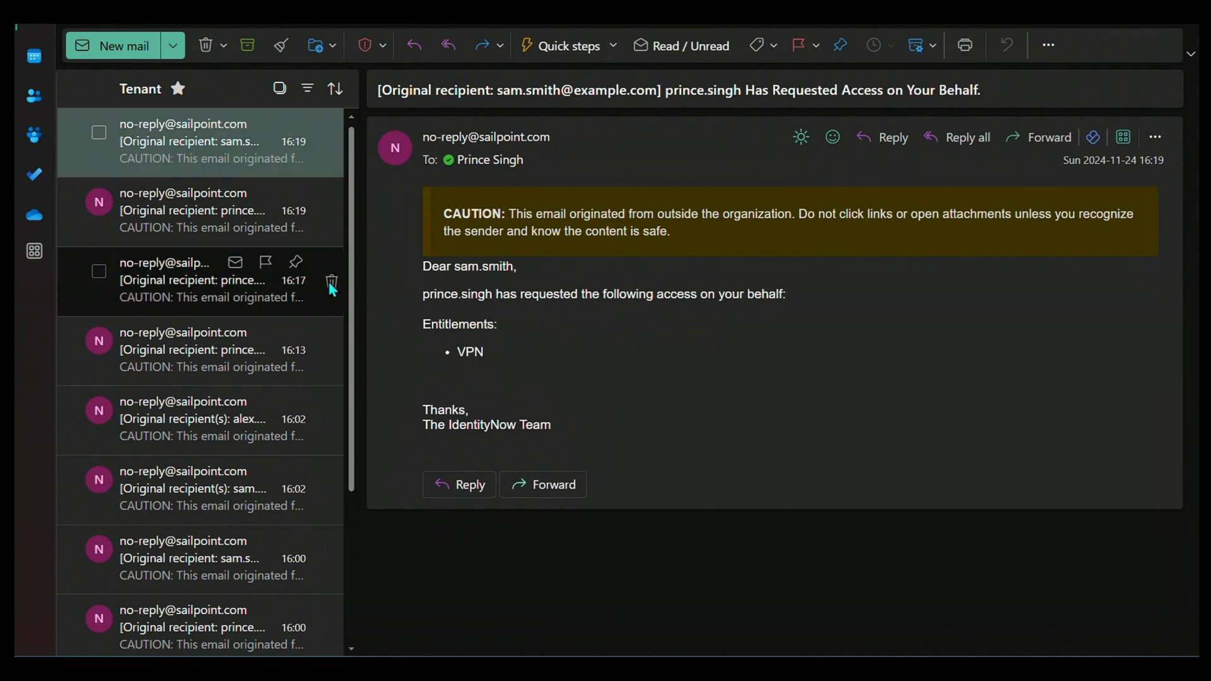
pyautogui.click(176, 209)
pyautogui.click(177, 150)
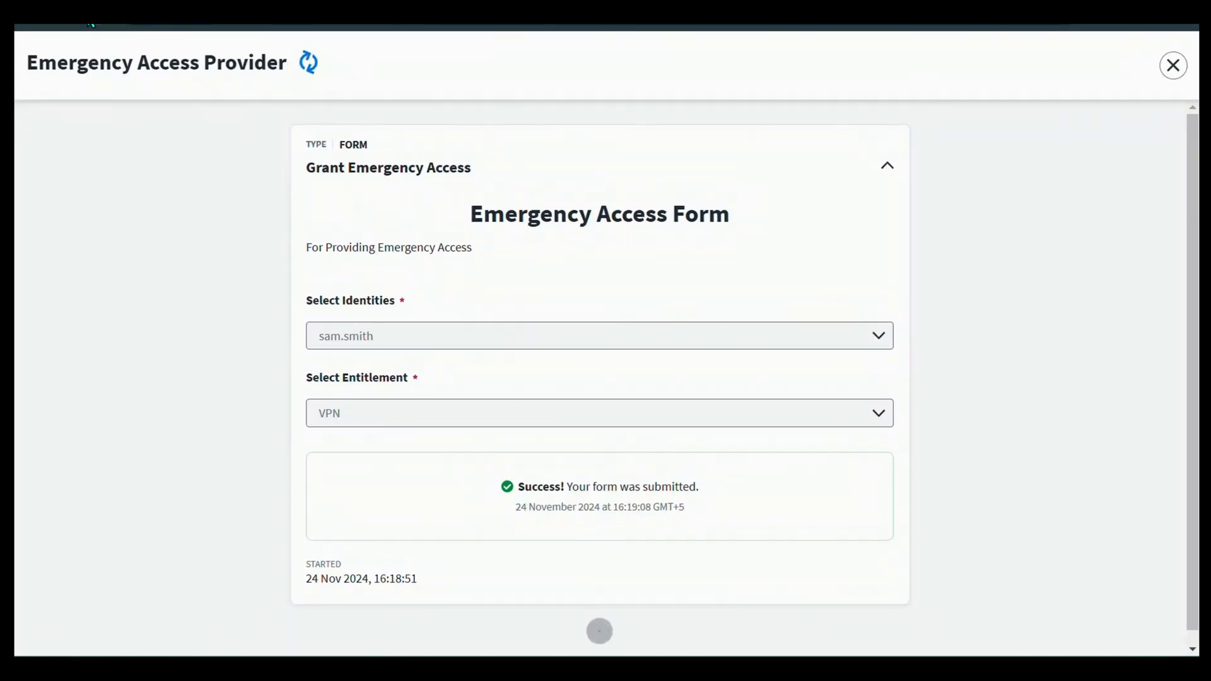
# - Switch back to the Emergency Access Provider launcher and check the progress of its run below the submitted form
pyautogui.scroll(-1, 567, 369)
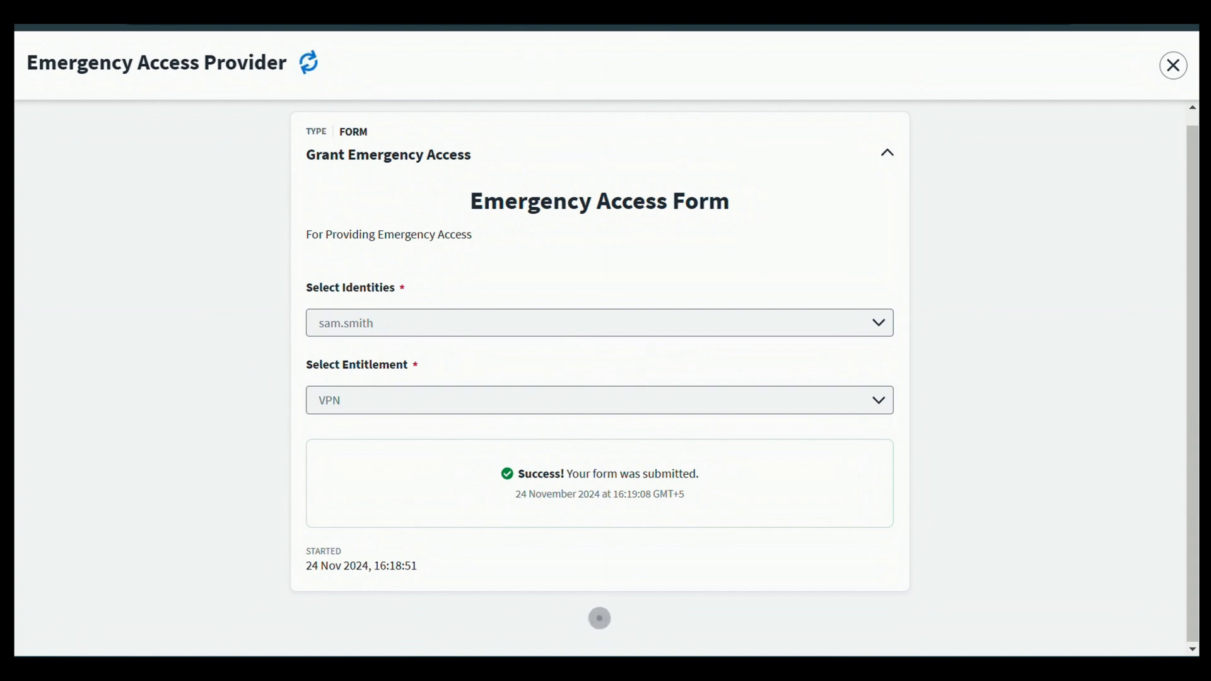
pyautogui.scroll(-2, 474, 257)
pyautogui.moveTo(573, 622); pyautogui.dragTo(254, 290)
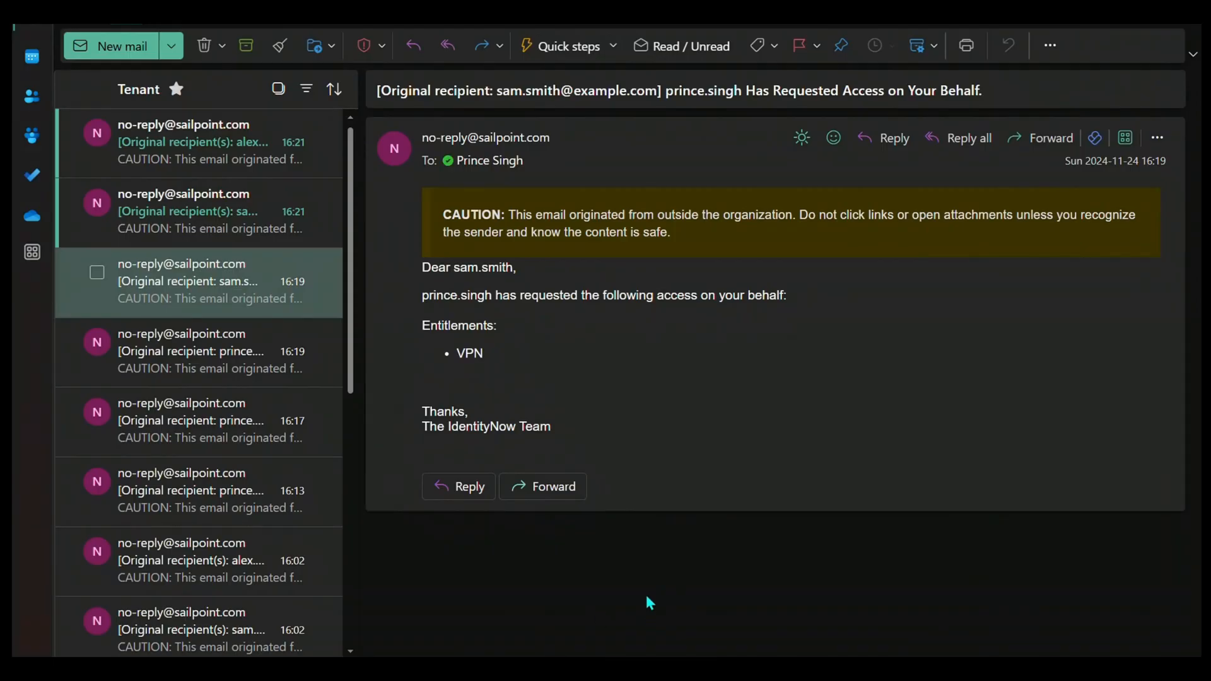
# - Read the Emergency Access Granted email in Outlook, checking its recipient and the VPN entitlement in the message
pyautogui.click(158, 210)
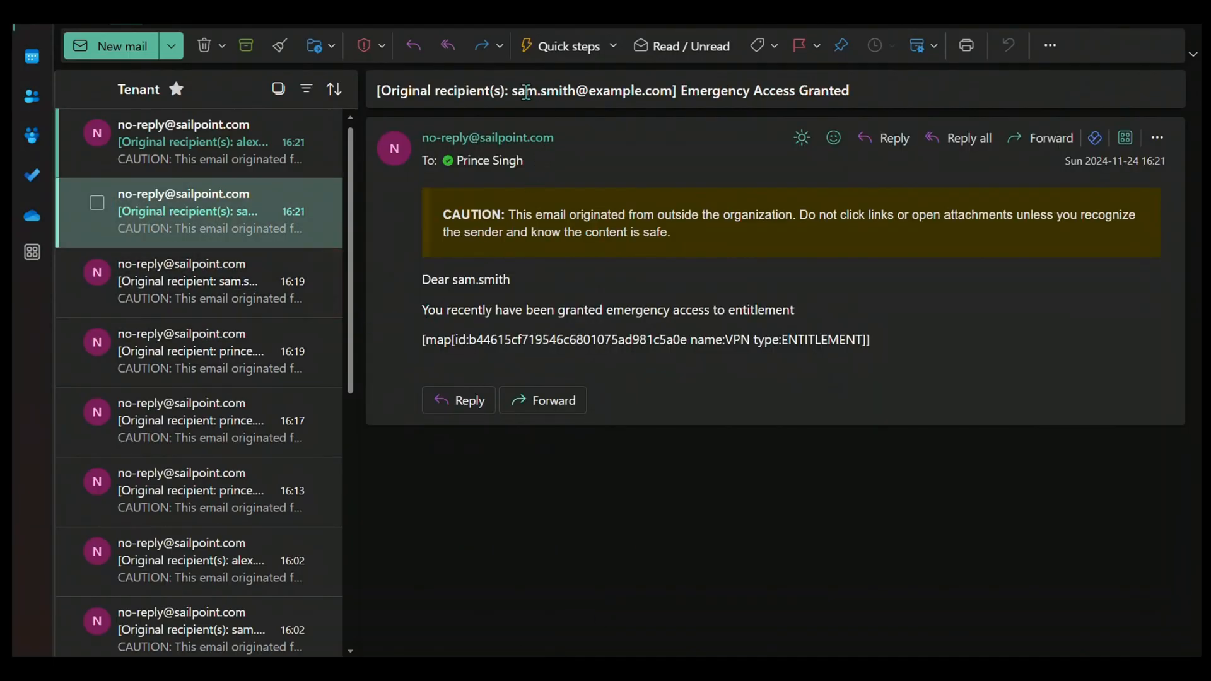
pyautogui.moveTo(569, 94); pyautogui.dragTo(662, 103)
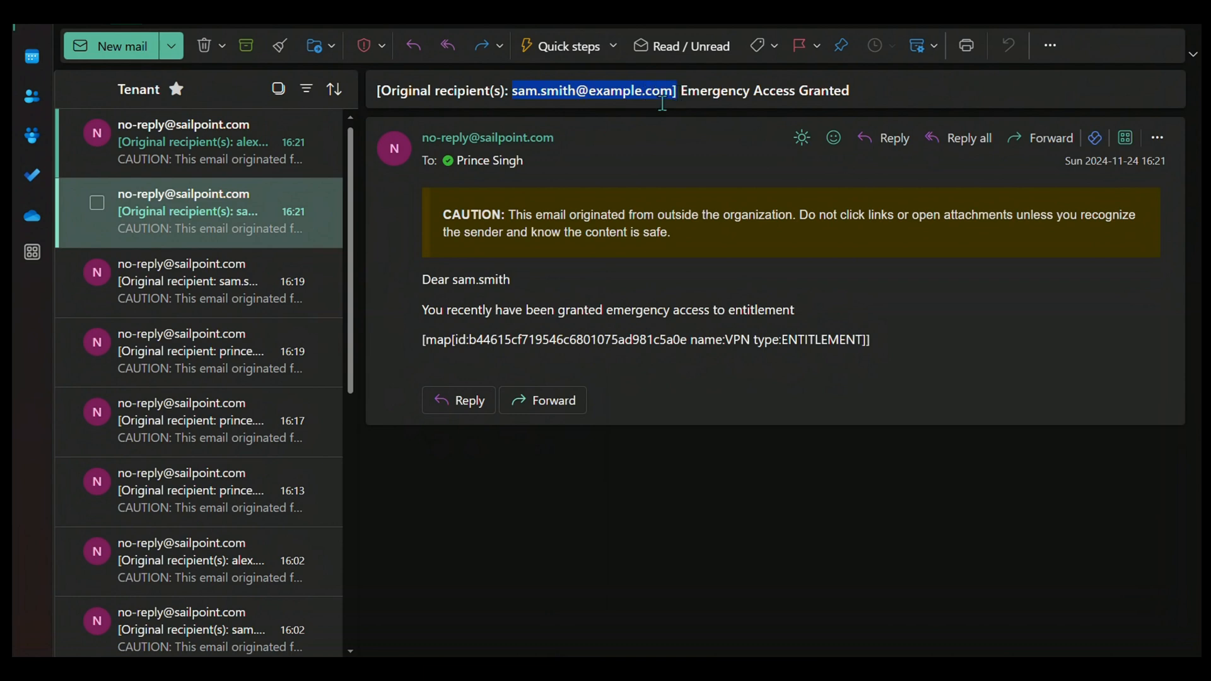
pyautogui.moveTo(421, 279); pyautogui.dragTo(794, 341)
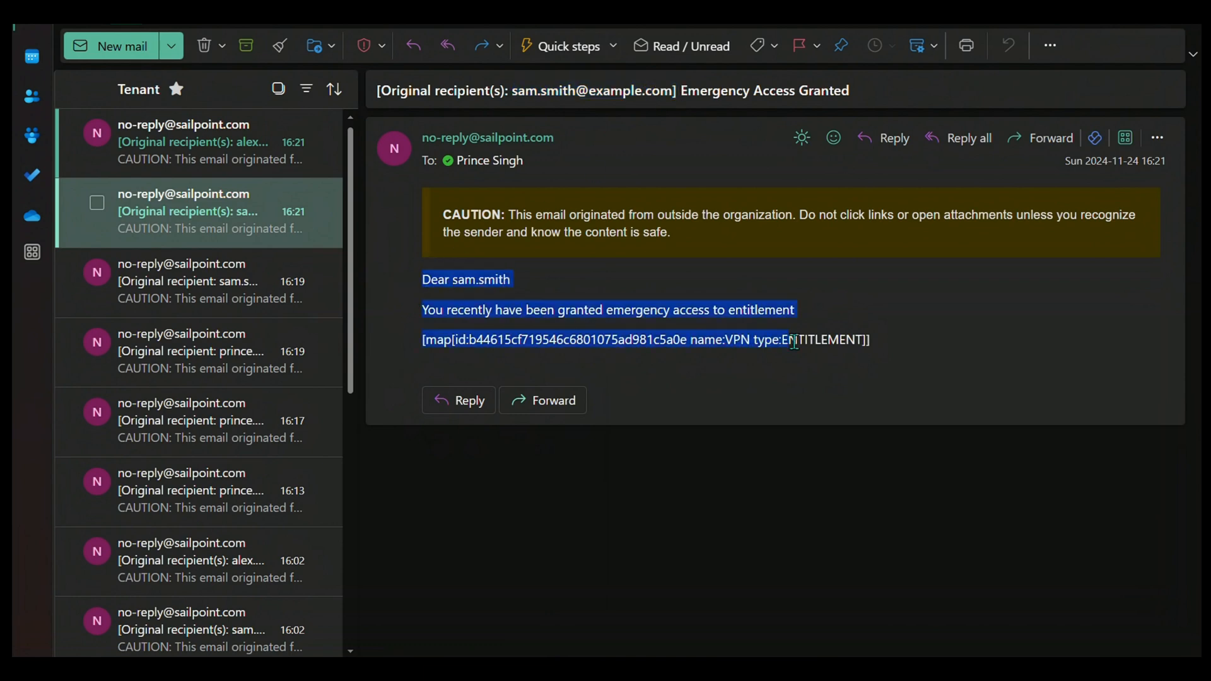
pyautogui.click(854, 361)
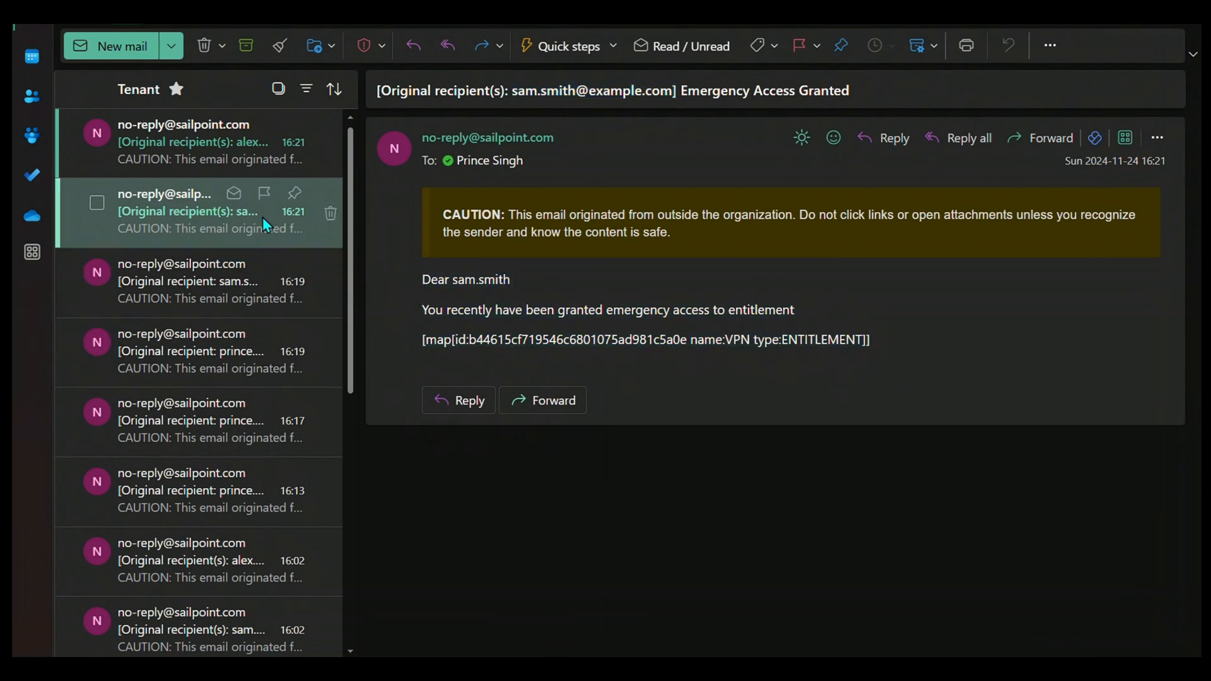
# - Read the emergency access email addressed to the recipient's manager, checking the addressee and the VPN entitlement details
pyautogui.click(188, 151)
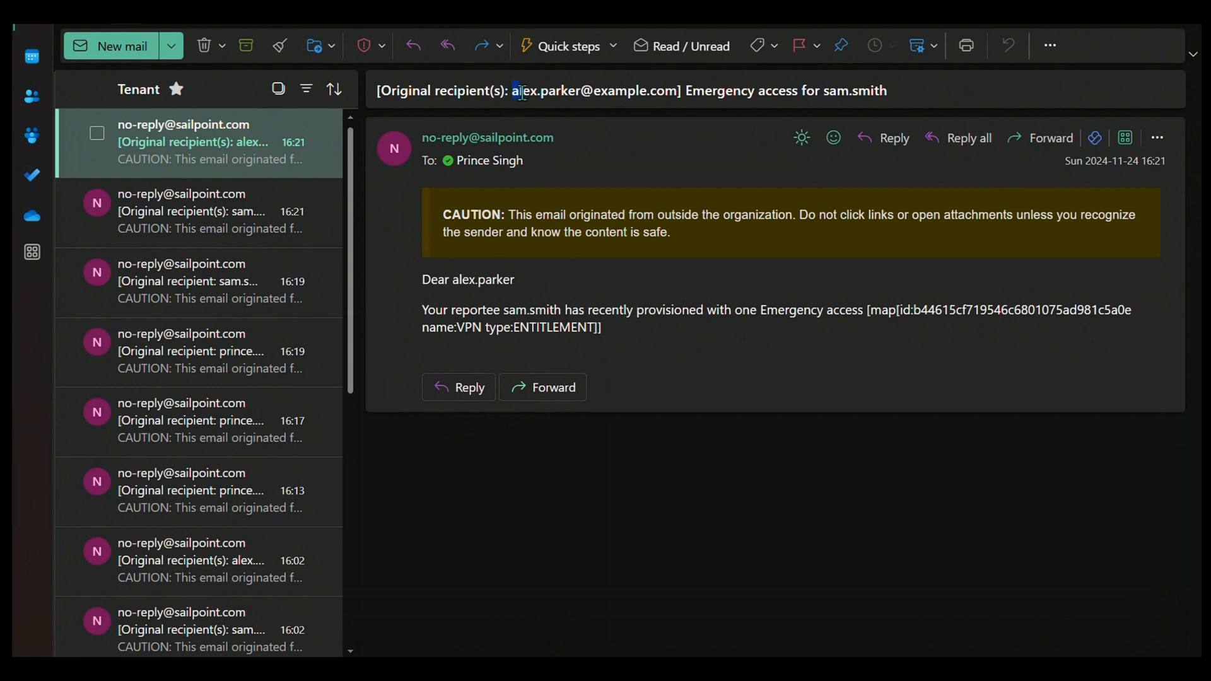
pyautogui.moveTo(522, 93); pyautogui.dragTo(591, 94)
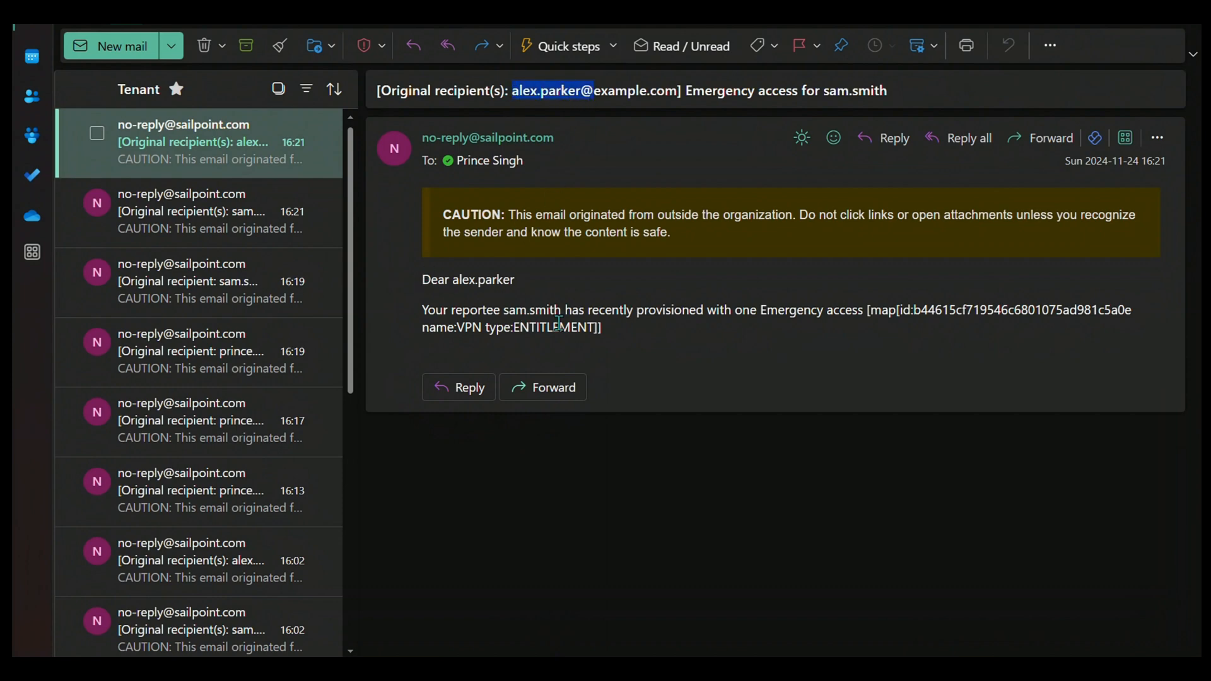
pyautogui.click(675, 349)
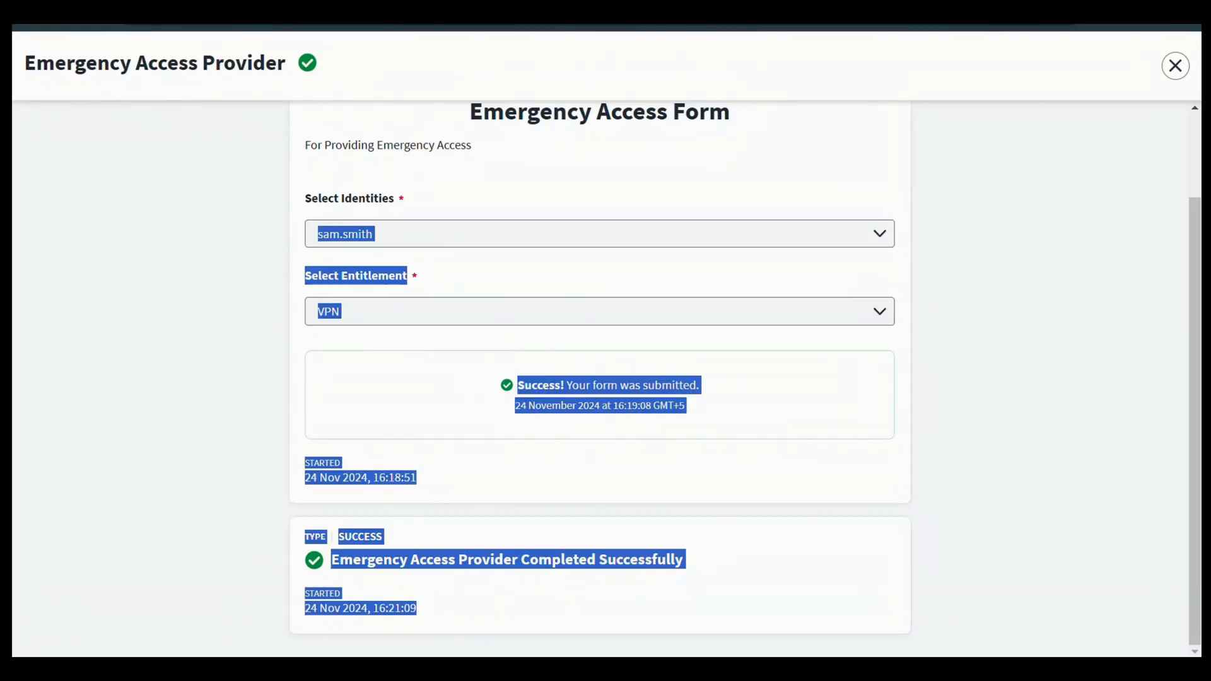
# - Return to the Emergency Access Provider launcher and review the submitted form together with the run's completion entry
pyautogui.click(659, 441)
pyautogui.scroll(2, 659, 442)
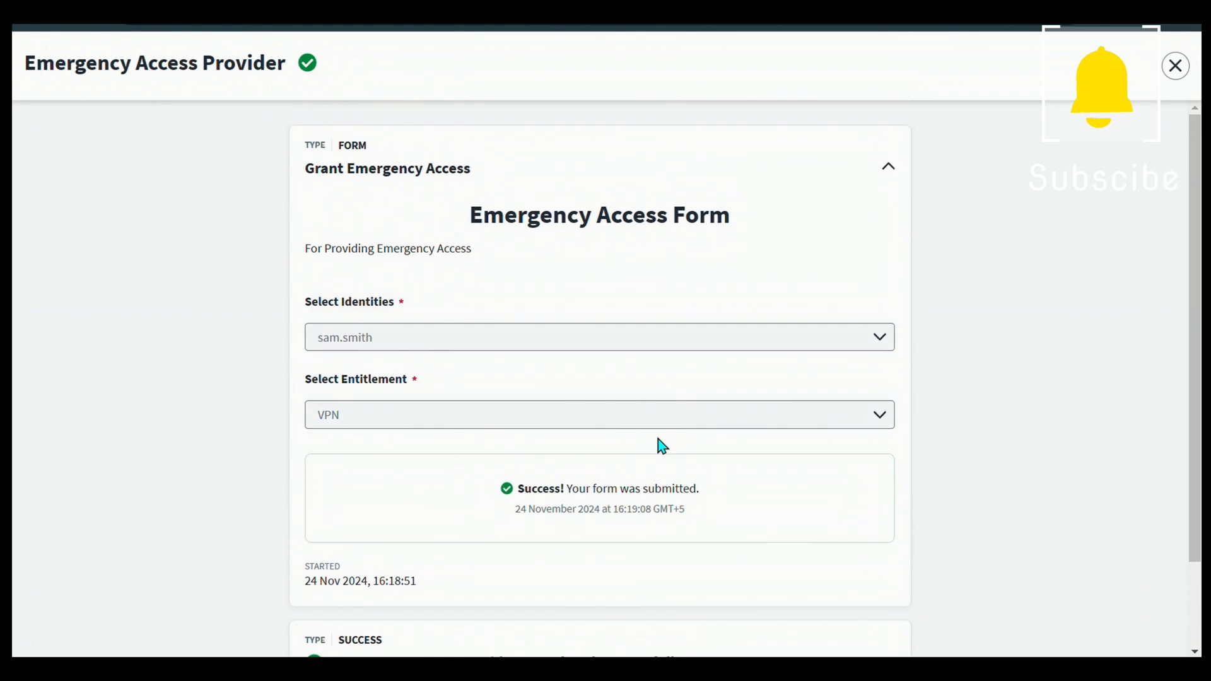
pyautogui.scroll(-2, 700, 270)
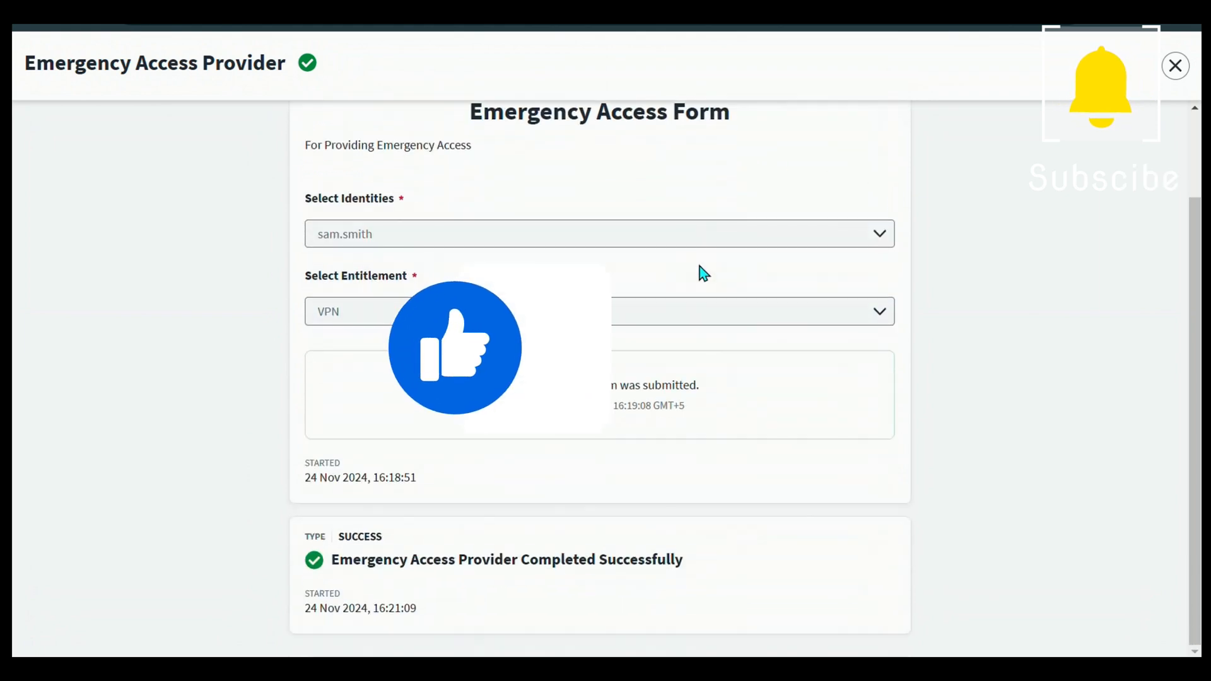
pyautogui.scroll(1, 700, 271)
pyautogui.scroll(2, 699, 266)
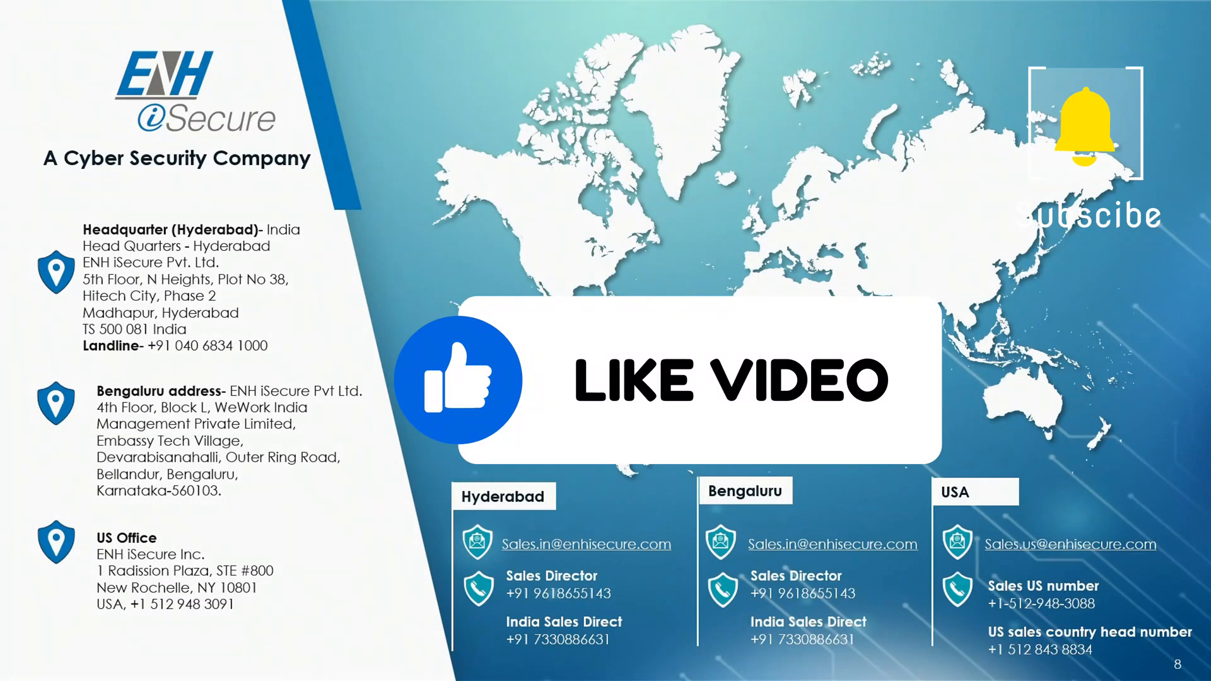